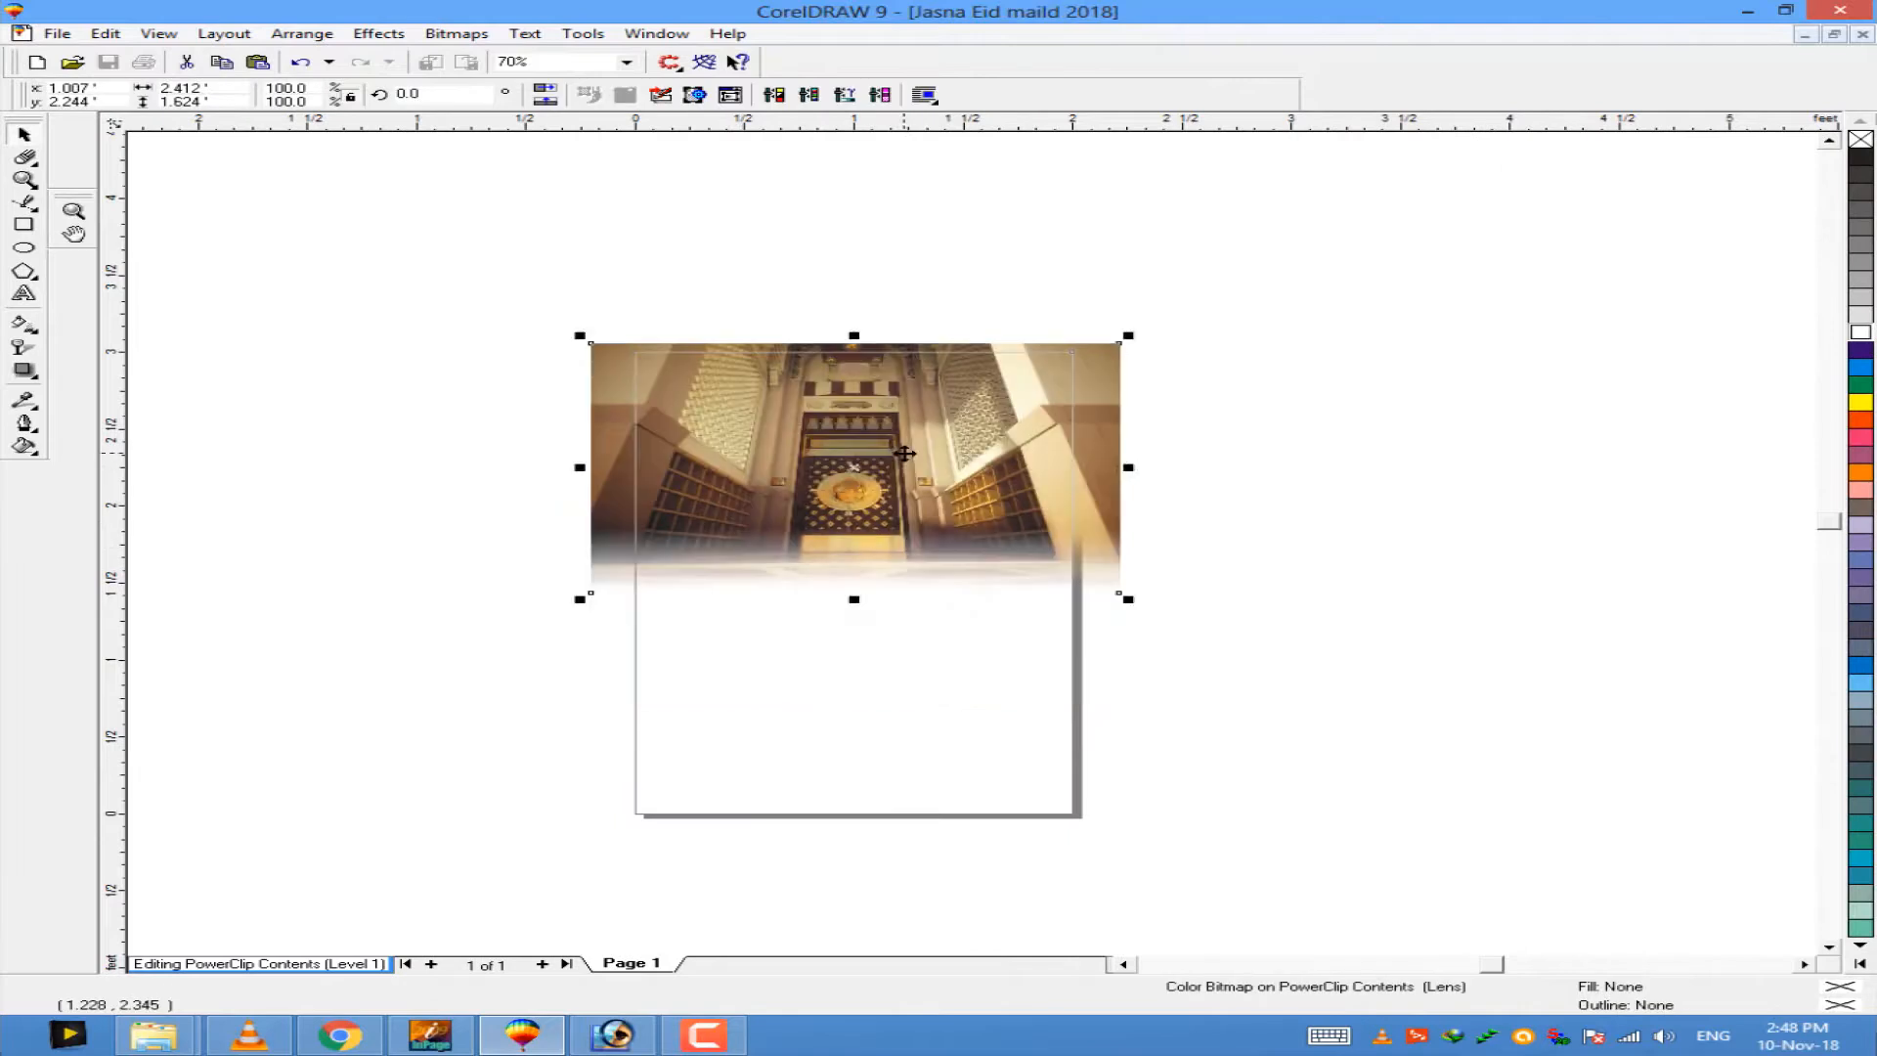
Step: Place the purple Arabic title calligraphy on the poster and center it horizontally on the background
drag(1402, 594, 870, 603)
shift+click(972, 720)
key(c)
click(1365, 549)
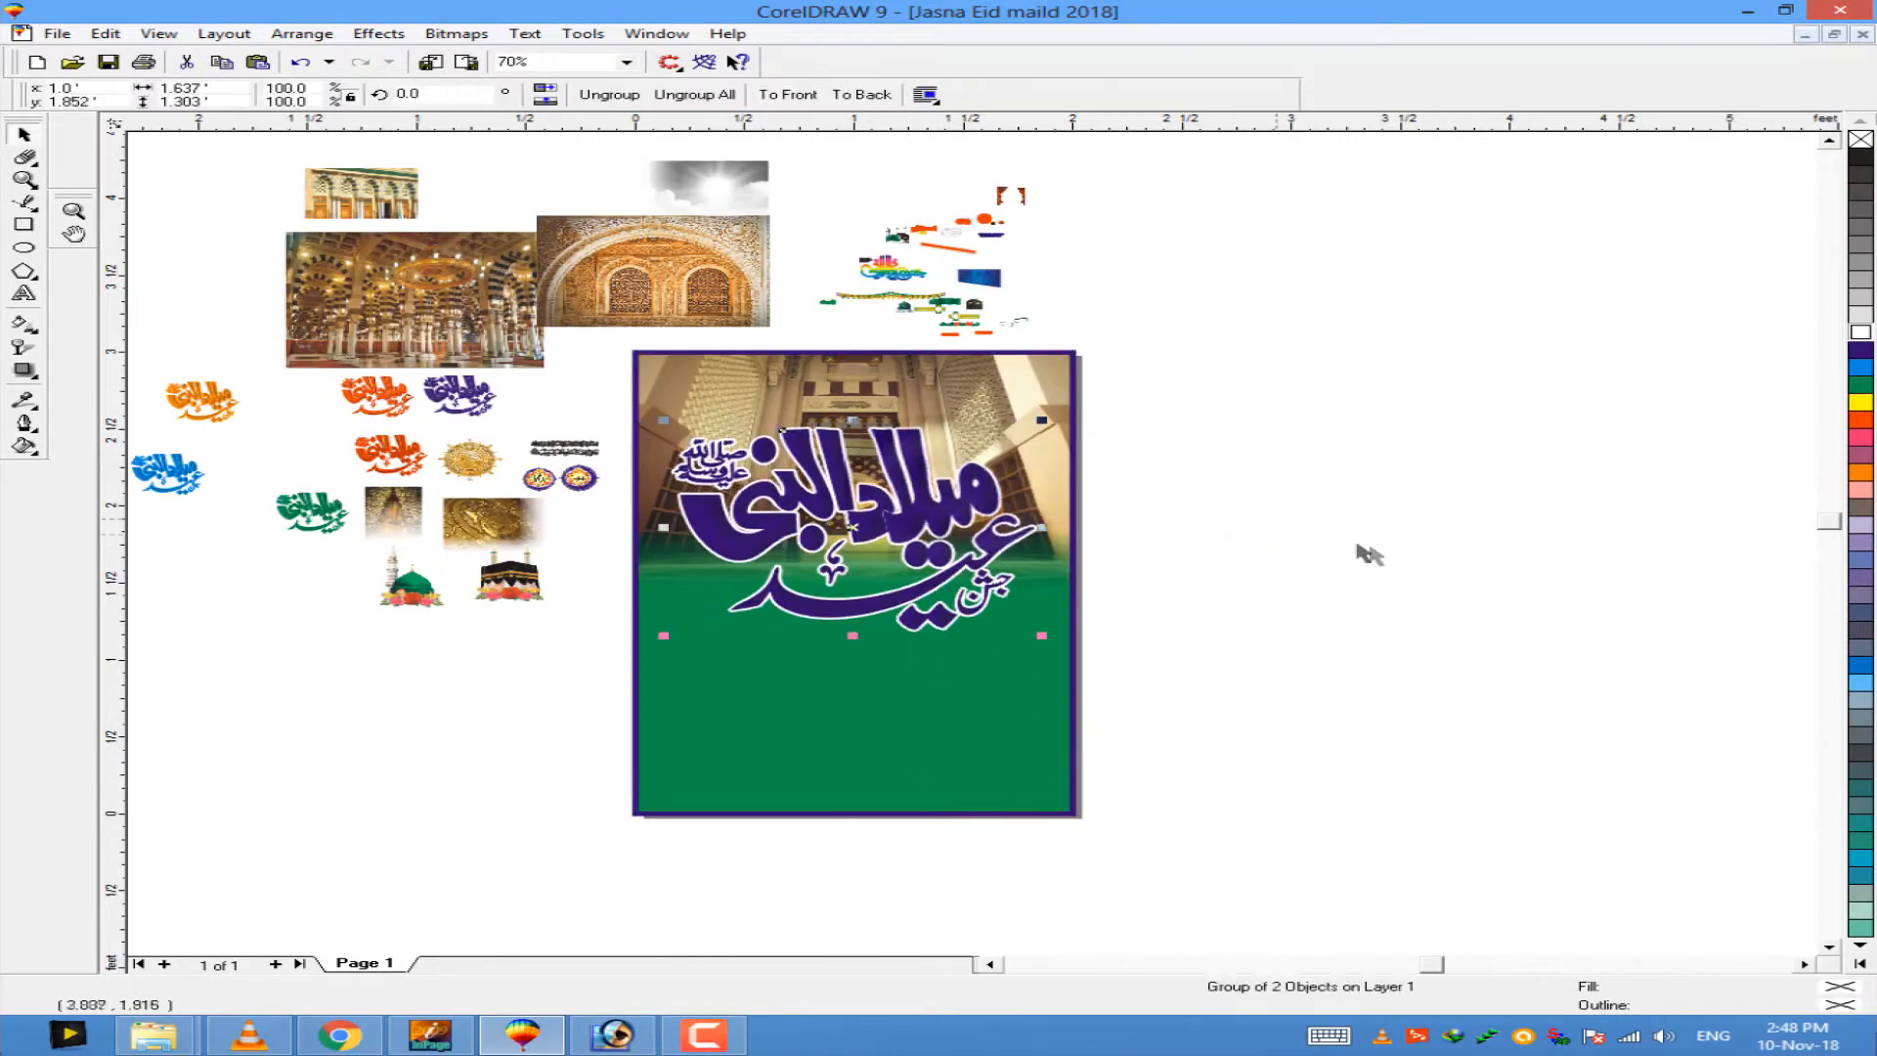
Step: Try placing the green dome image in the poster's upper-left corner
scroll(1004, 314, up, 3)
scroll(1004, 315, up, 2)
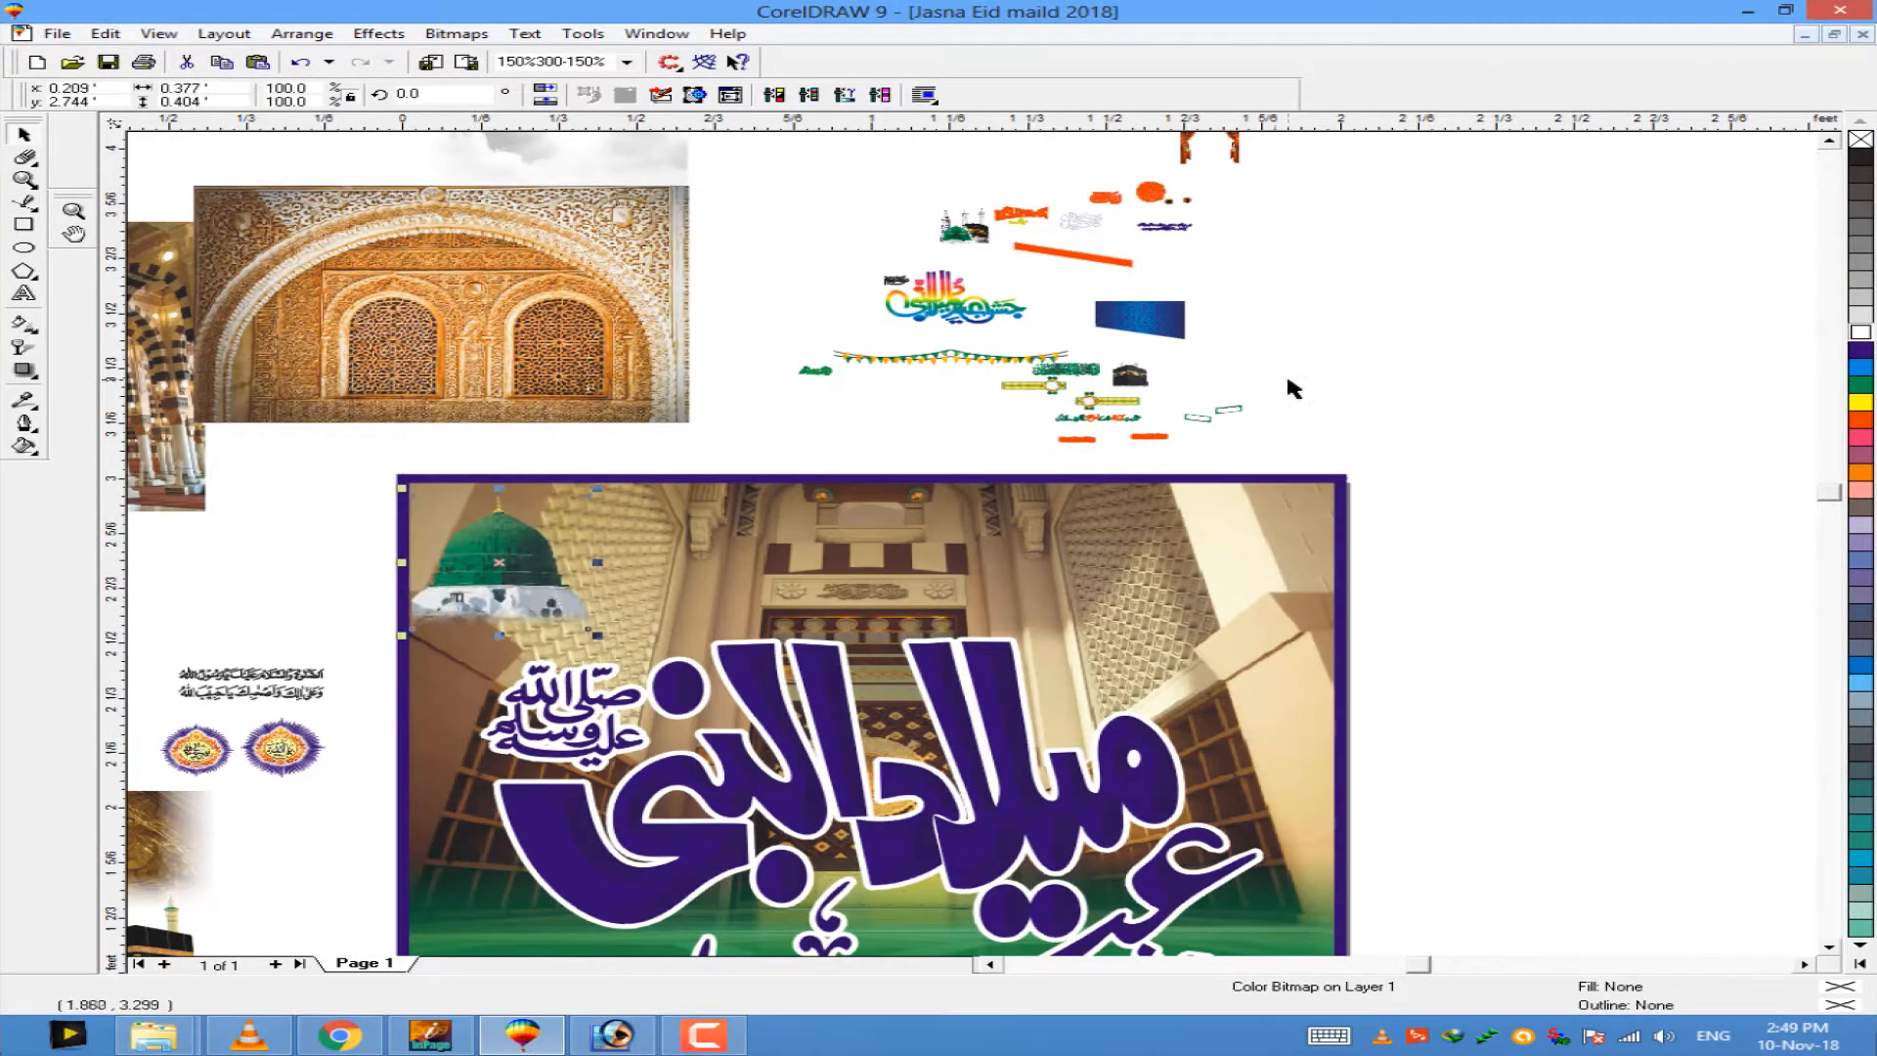
drag(1209, 617, 1123, 684)
drag(1255, 621, 1222, 544)
scroll(1300, 585, up, 2)
click(1517, 424)
Step: Enlarge the small dome and Kaaba pair and place the dome in the poster's upper-left corner and the Kaaba in its upper-right corner
scroll(1517, 423, down, 2)
drag(1402, 553, 1374, 543)
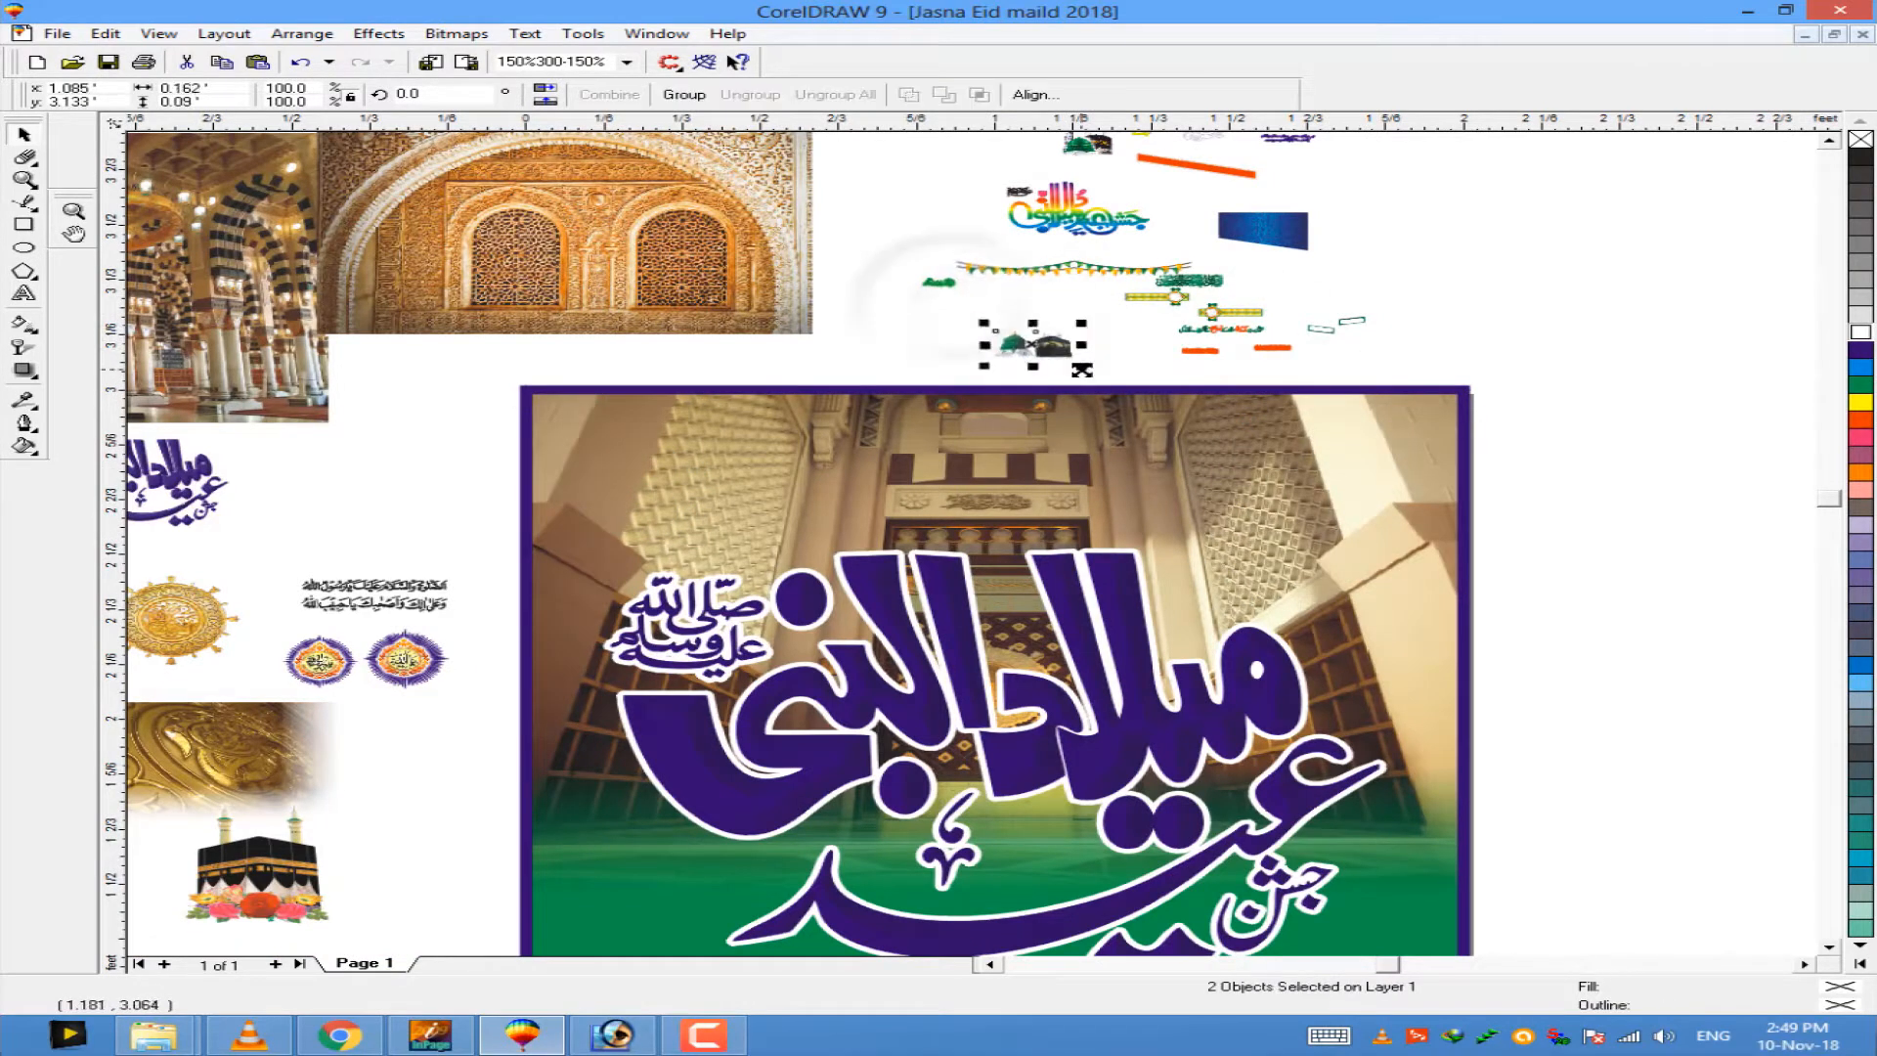
drag(1081, 369, 1217, 495)
drag(1315, 433, 631, 430)
scroll(631, 430, up, 5)
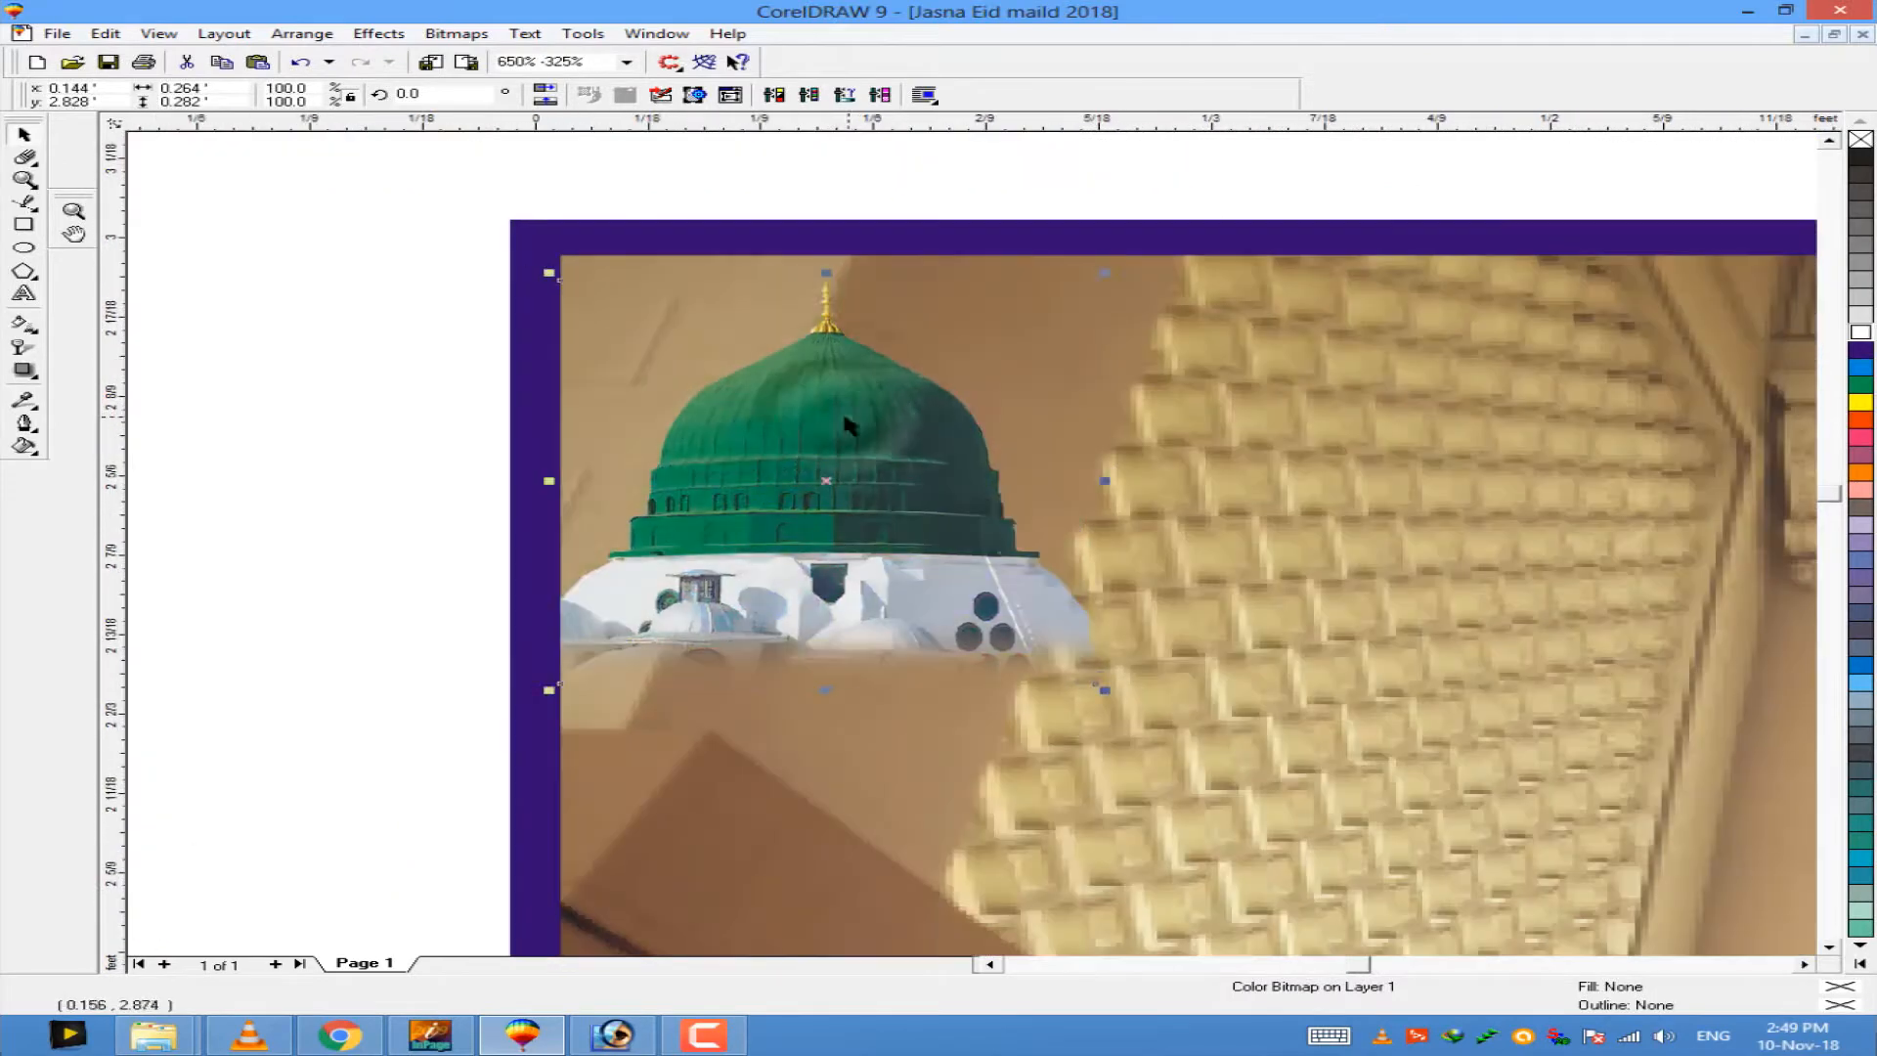
scroll(847, 423, down, 6)
shift+click(1111, 376)
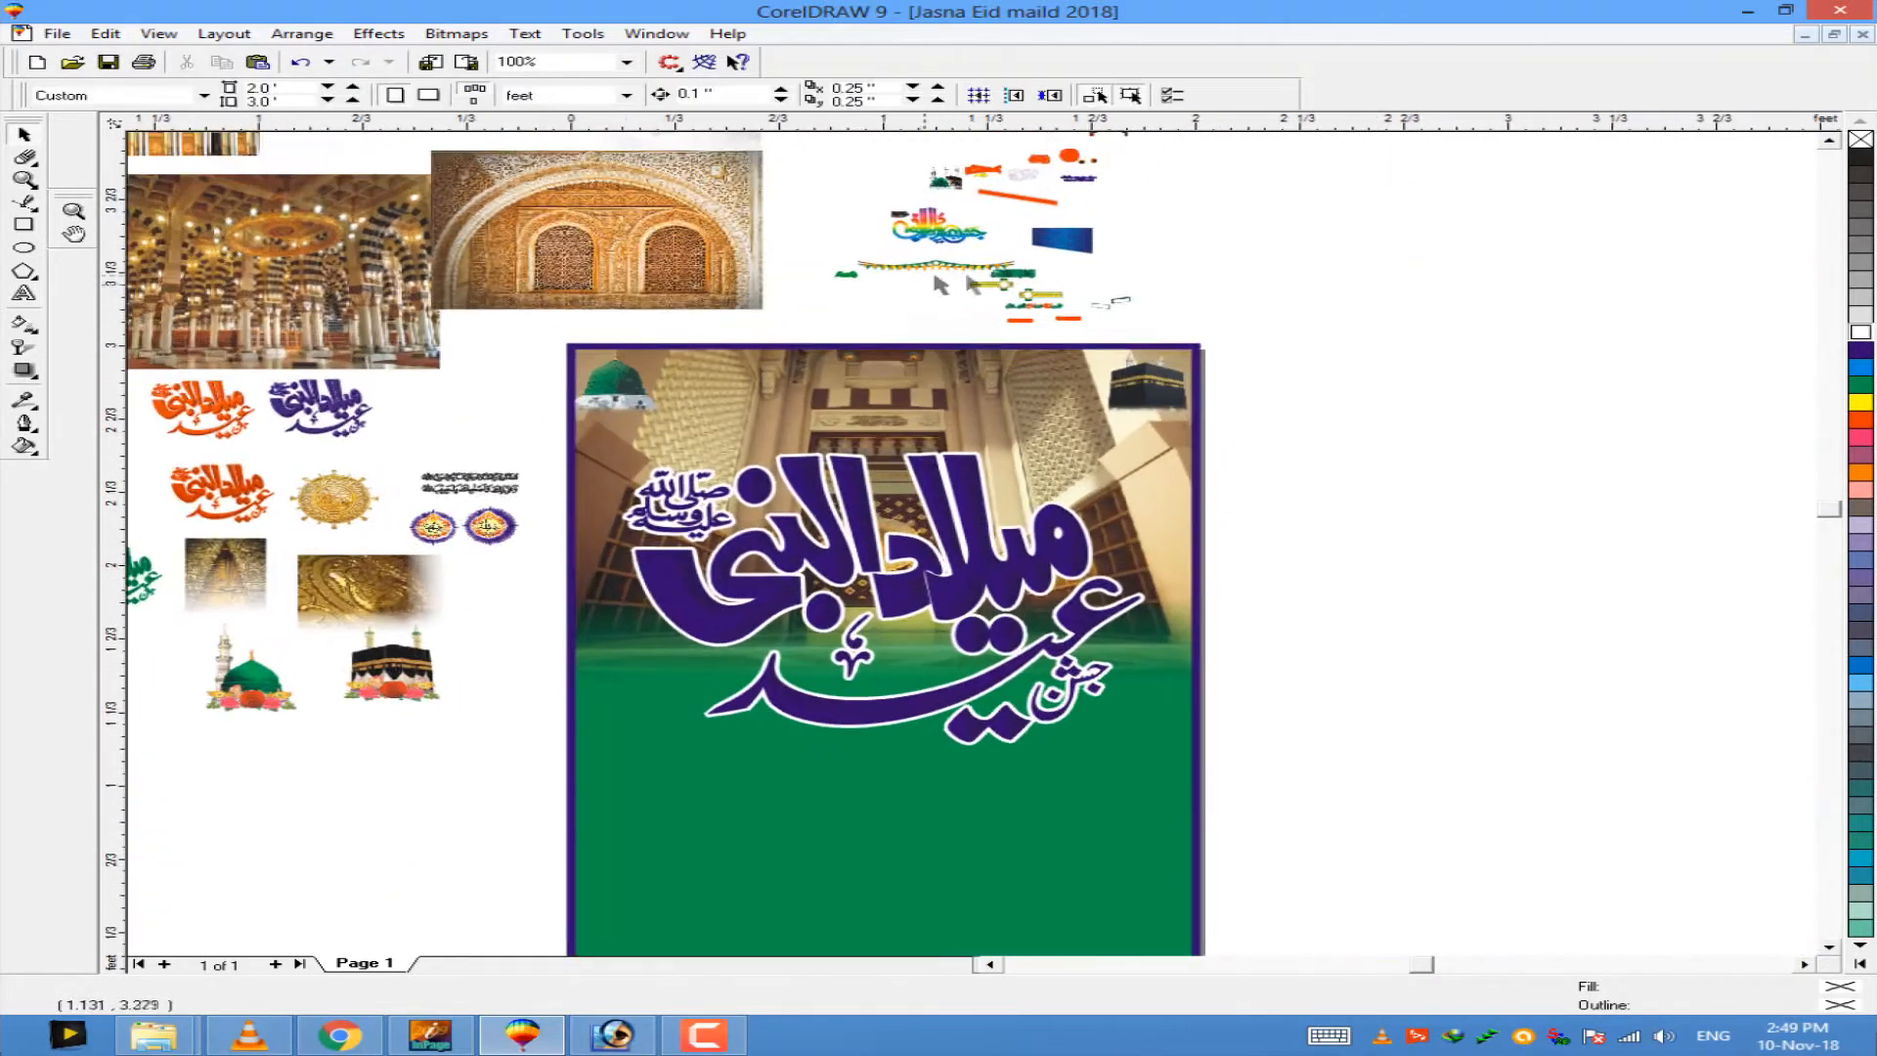
Step: Bring the small green slogan calligraphy to the empty area beside the poster's right edge and enlarge it
scroll(758, 294, up, 4)
click(796, 327)
scroll(901, 335, down, 2)
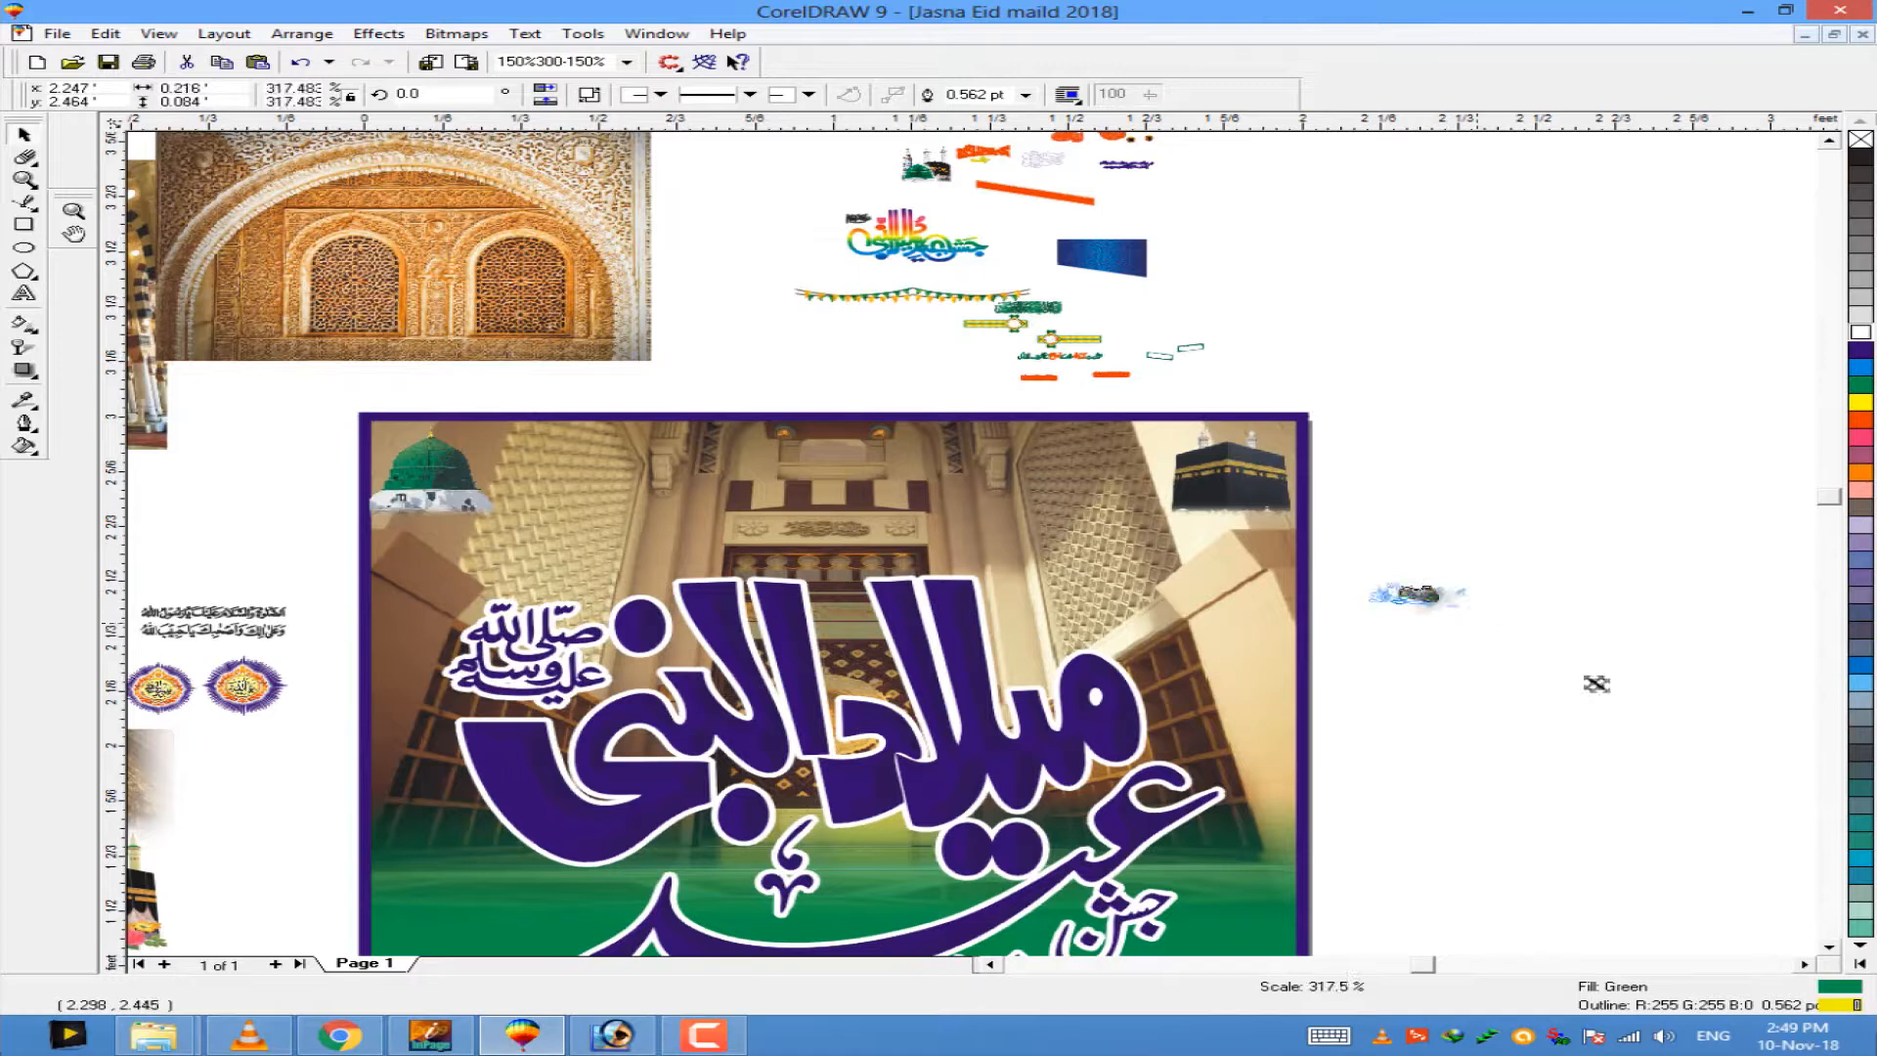
drag(1505, 633, 1588, 671)
click(1518, 750)
Step: Place the green and yellow bunting across the poster's top between dome and Kaaba, about 1.66 ft wide
drag(914, 297, 826, 383)
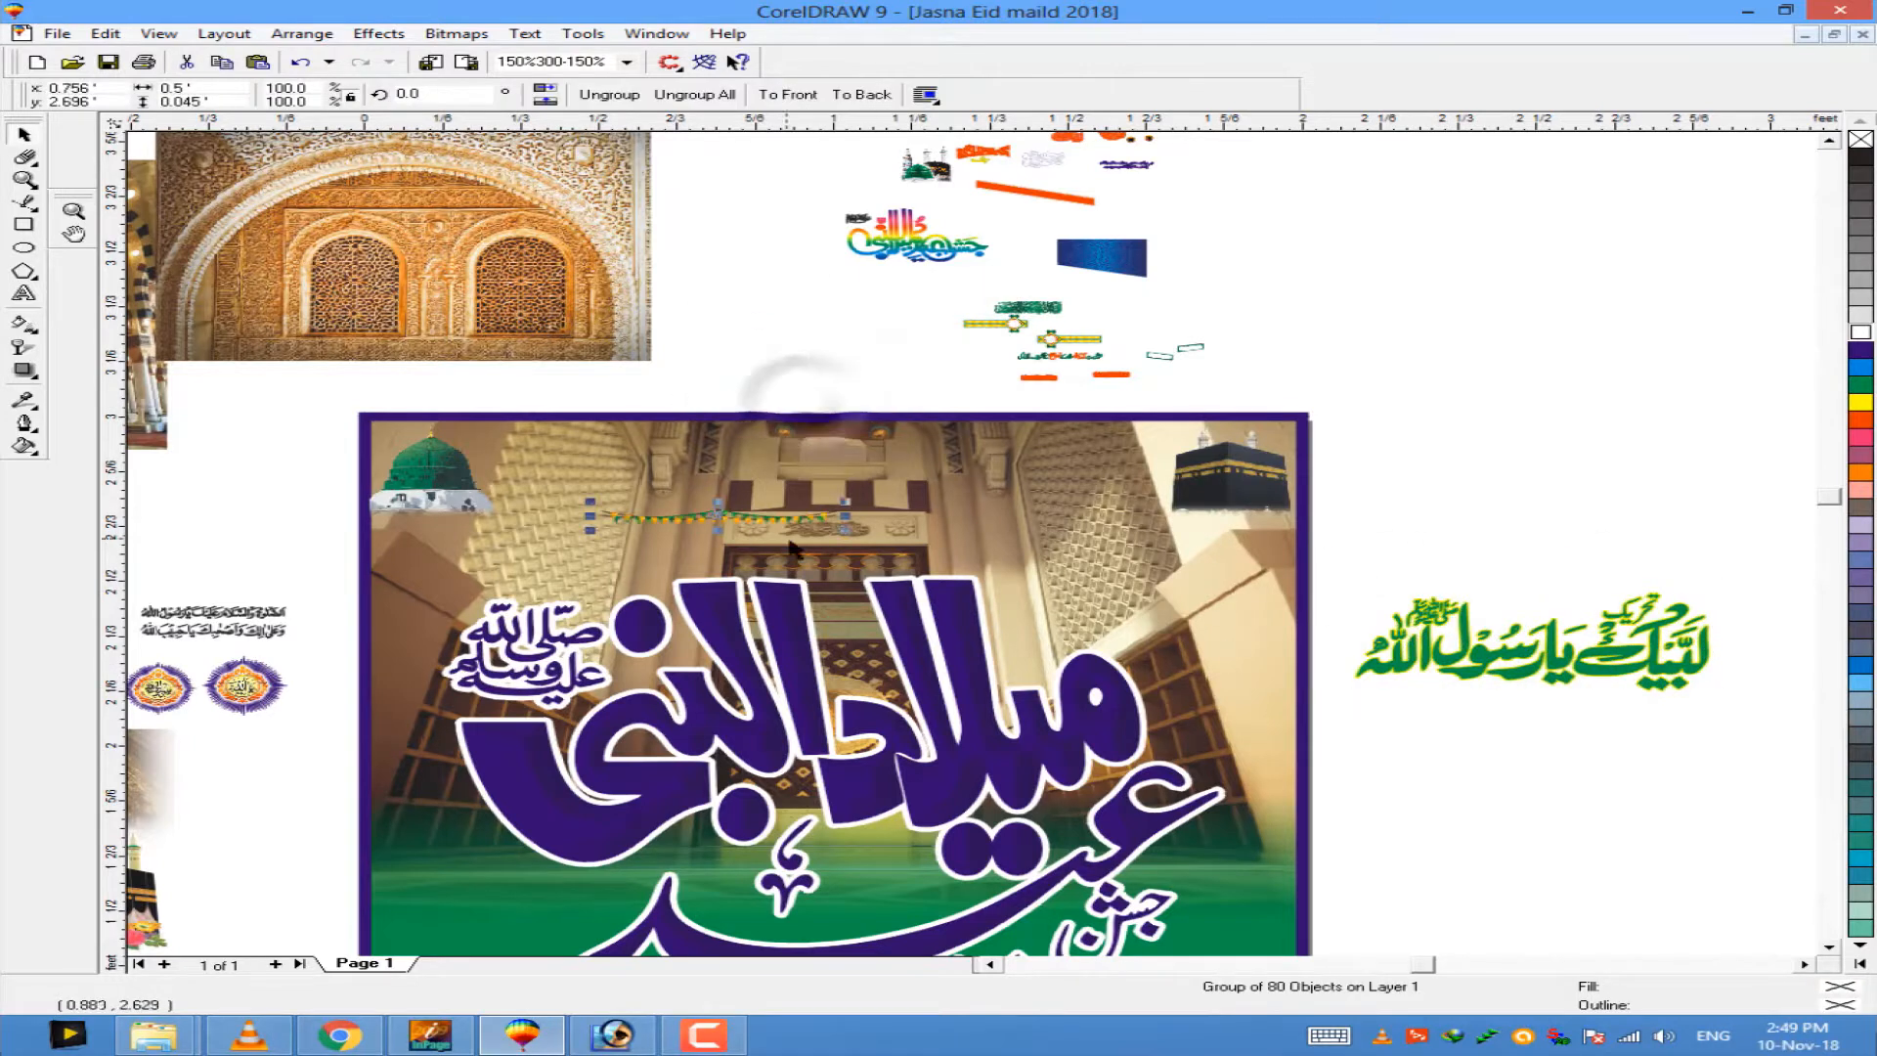
drag(1229, 399, 1230, 399)
scroll(592, 493, up, 2)
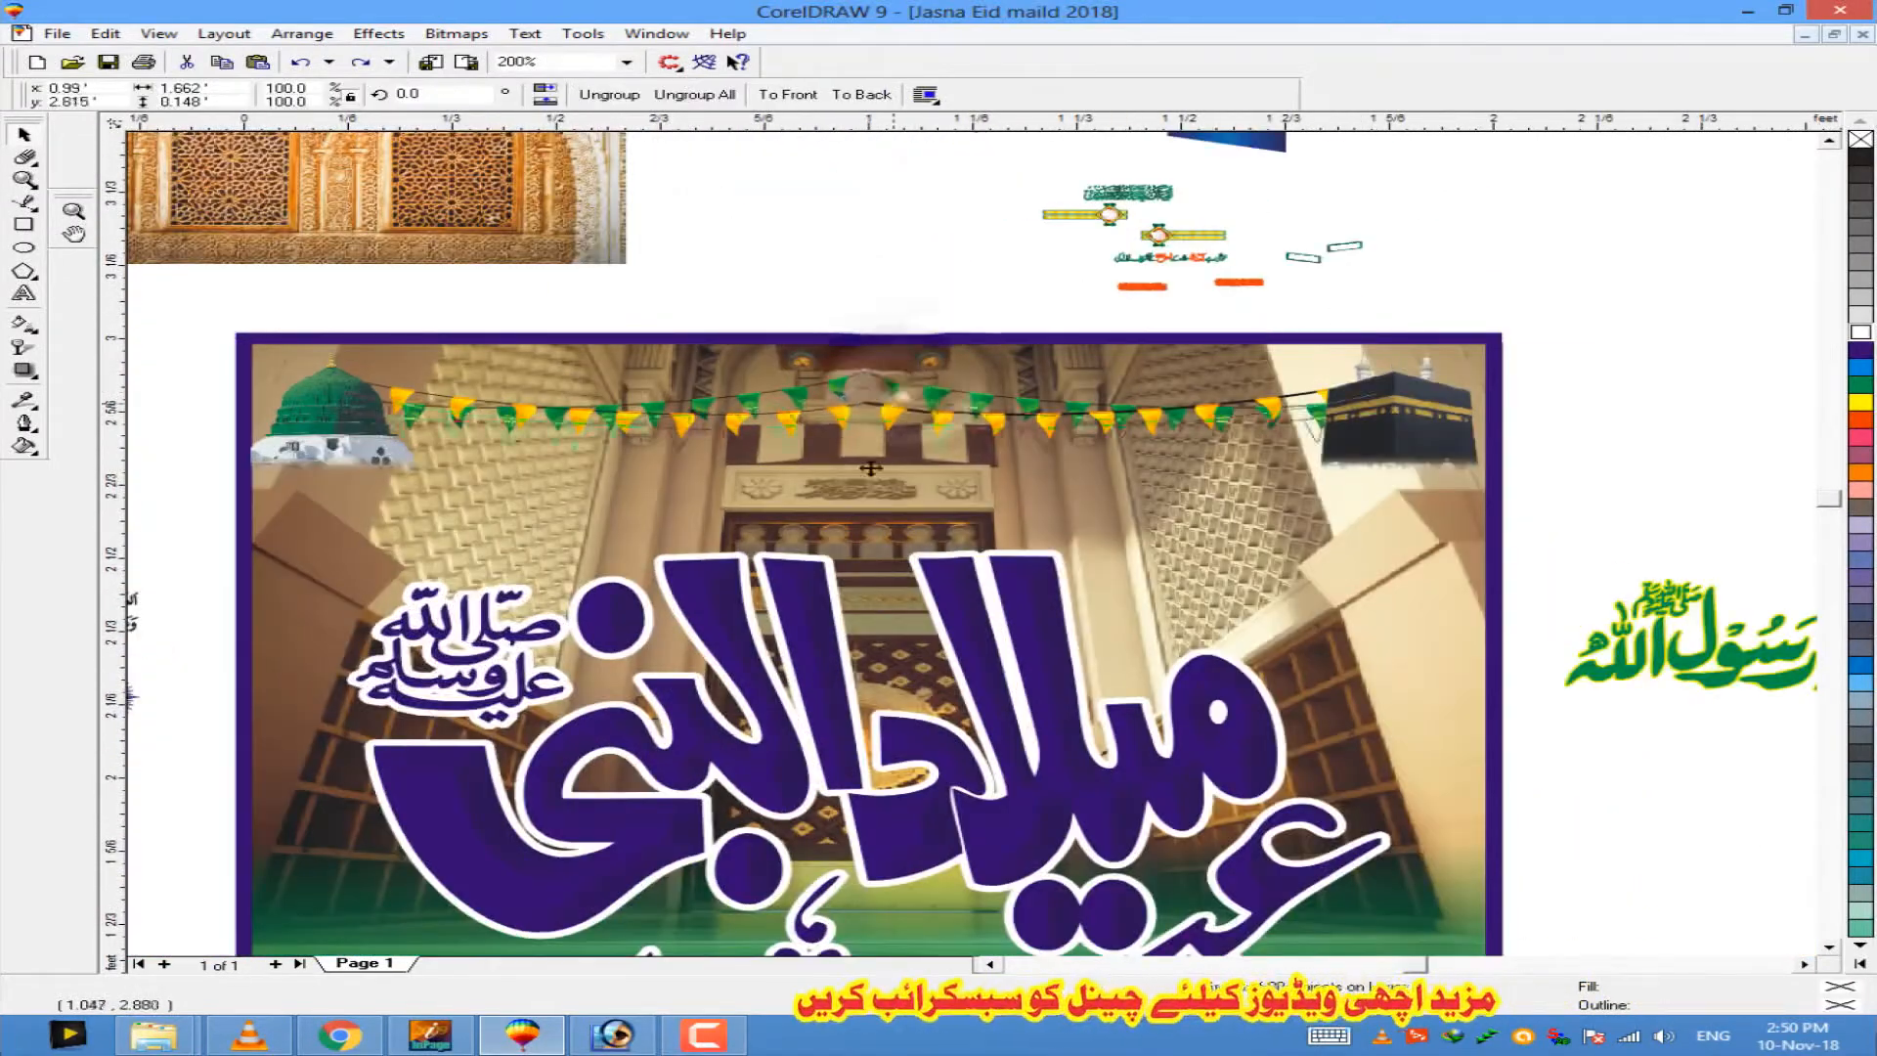
Step: Convert a copy of the bunting to a bitmap
click(456, 33)
click(490, 57)
click(1072, 461)
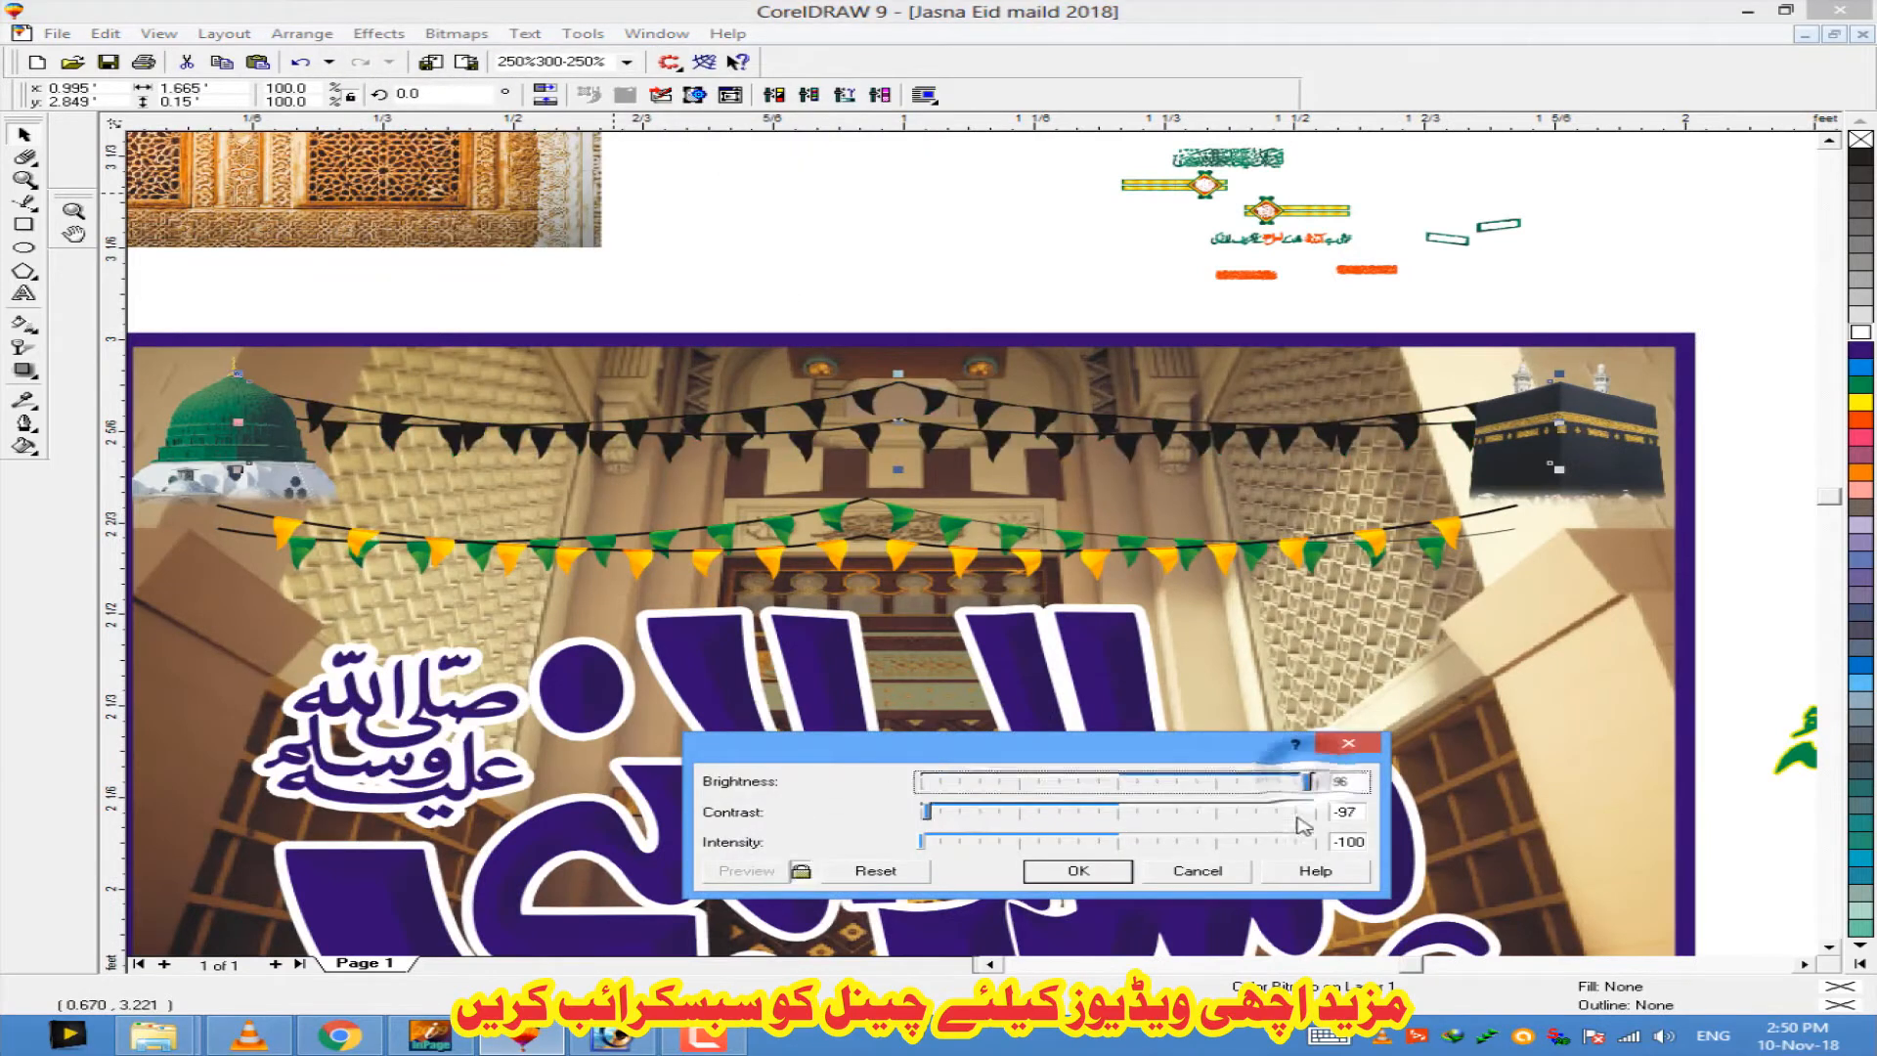
Step: Turn the bunting bitmap white with brightness 96, contrast 96 and intensity 0
click(1298, 813)
click(1078, 870)
click(378, 34)
click(928, 126)
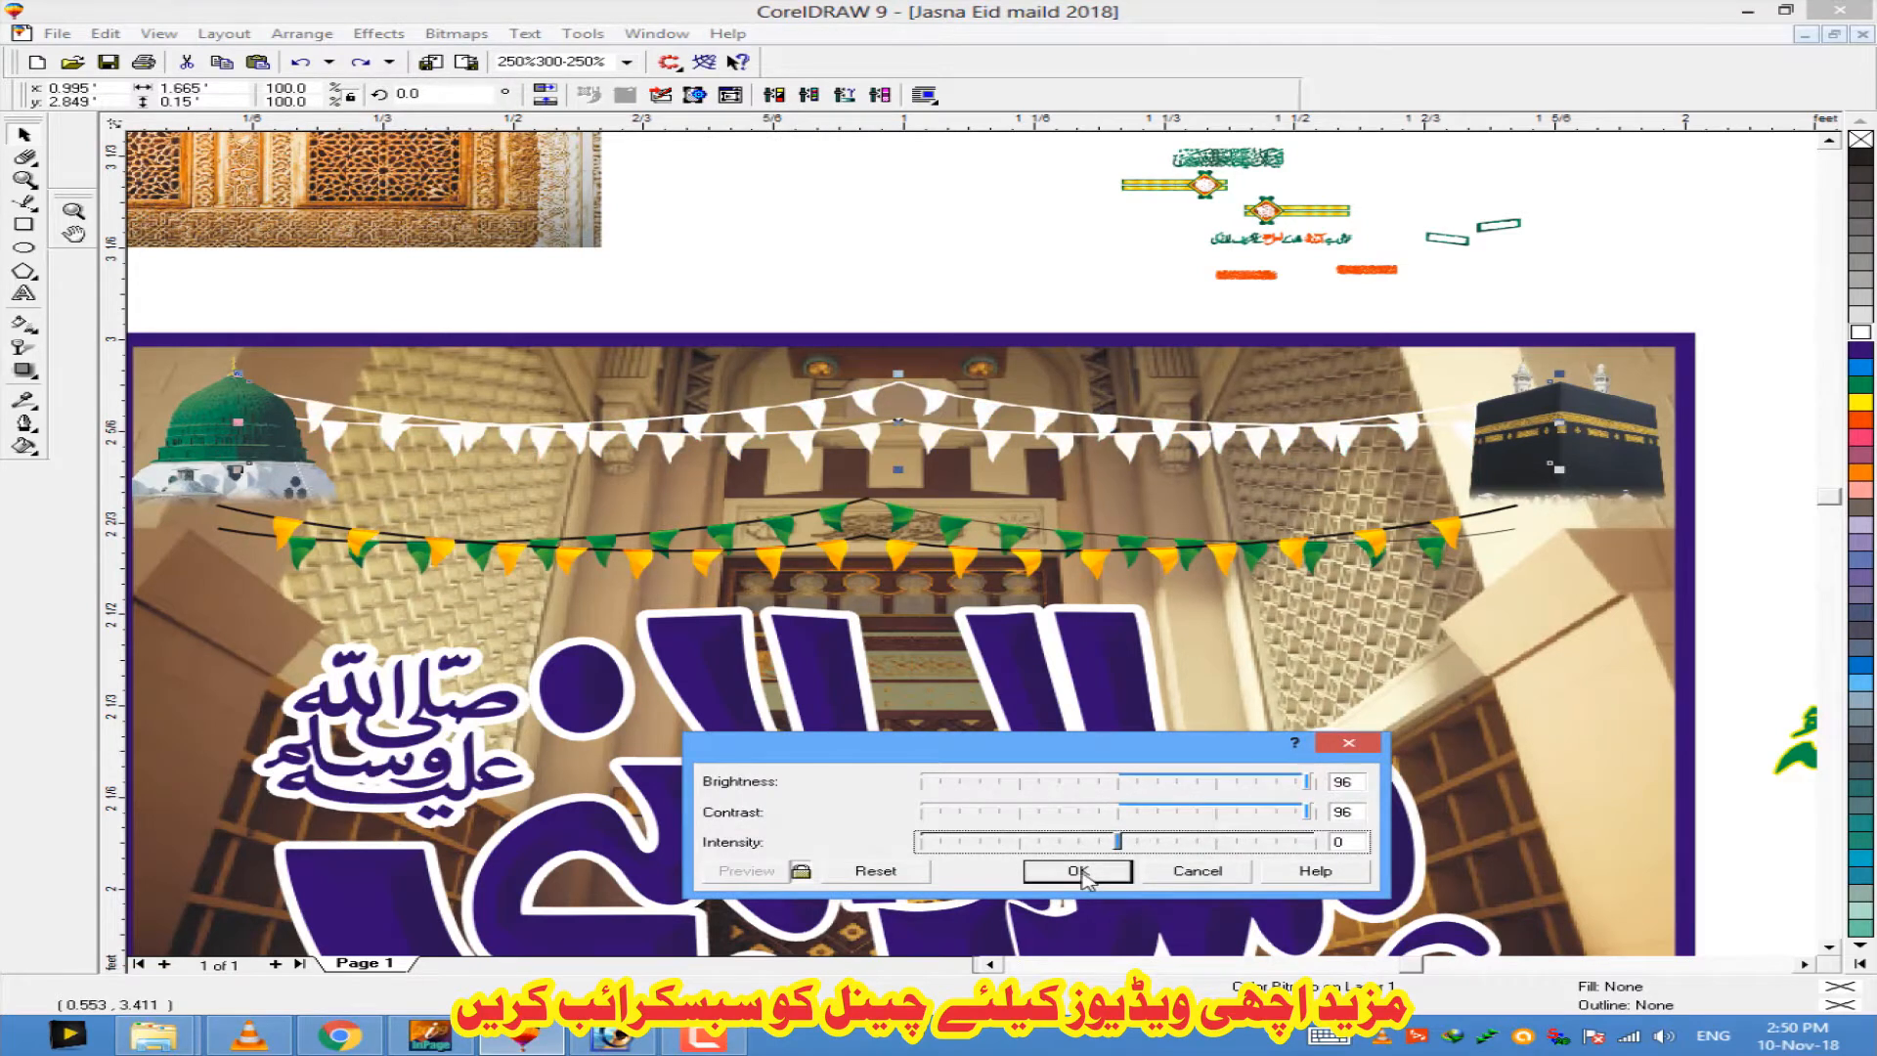
click(1078, 870)
Step: Apply a Gaussian blur with a radius of about 3.9 pixels to the bunting bitmap
click(378, 33)
click(410, 54)
drag(939, 810, 865, 814)
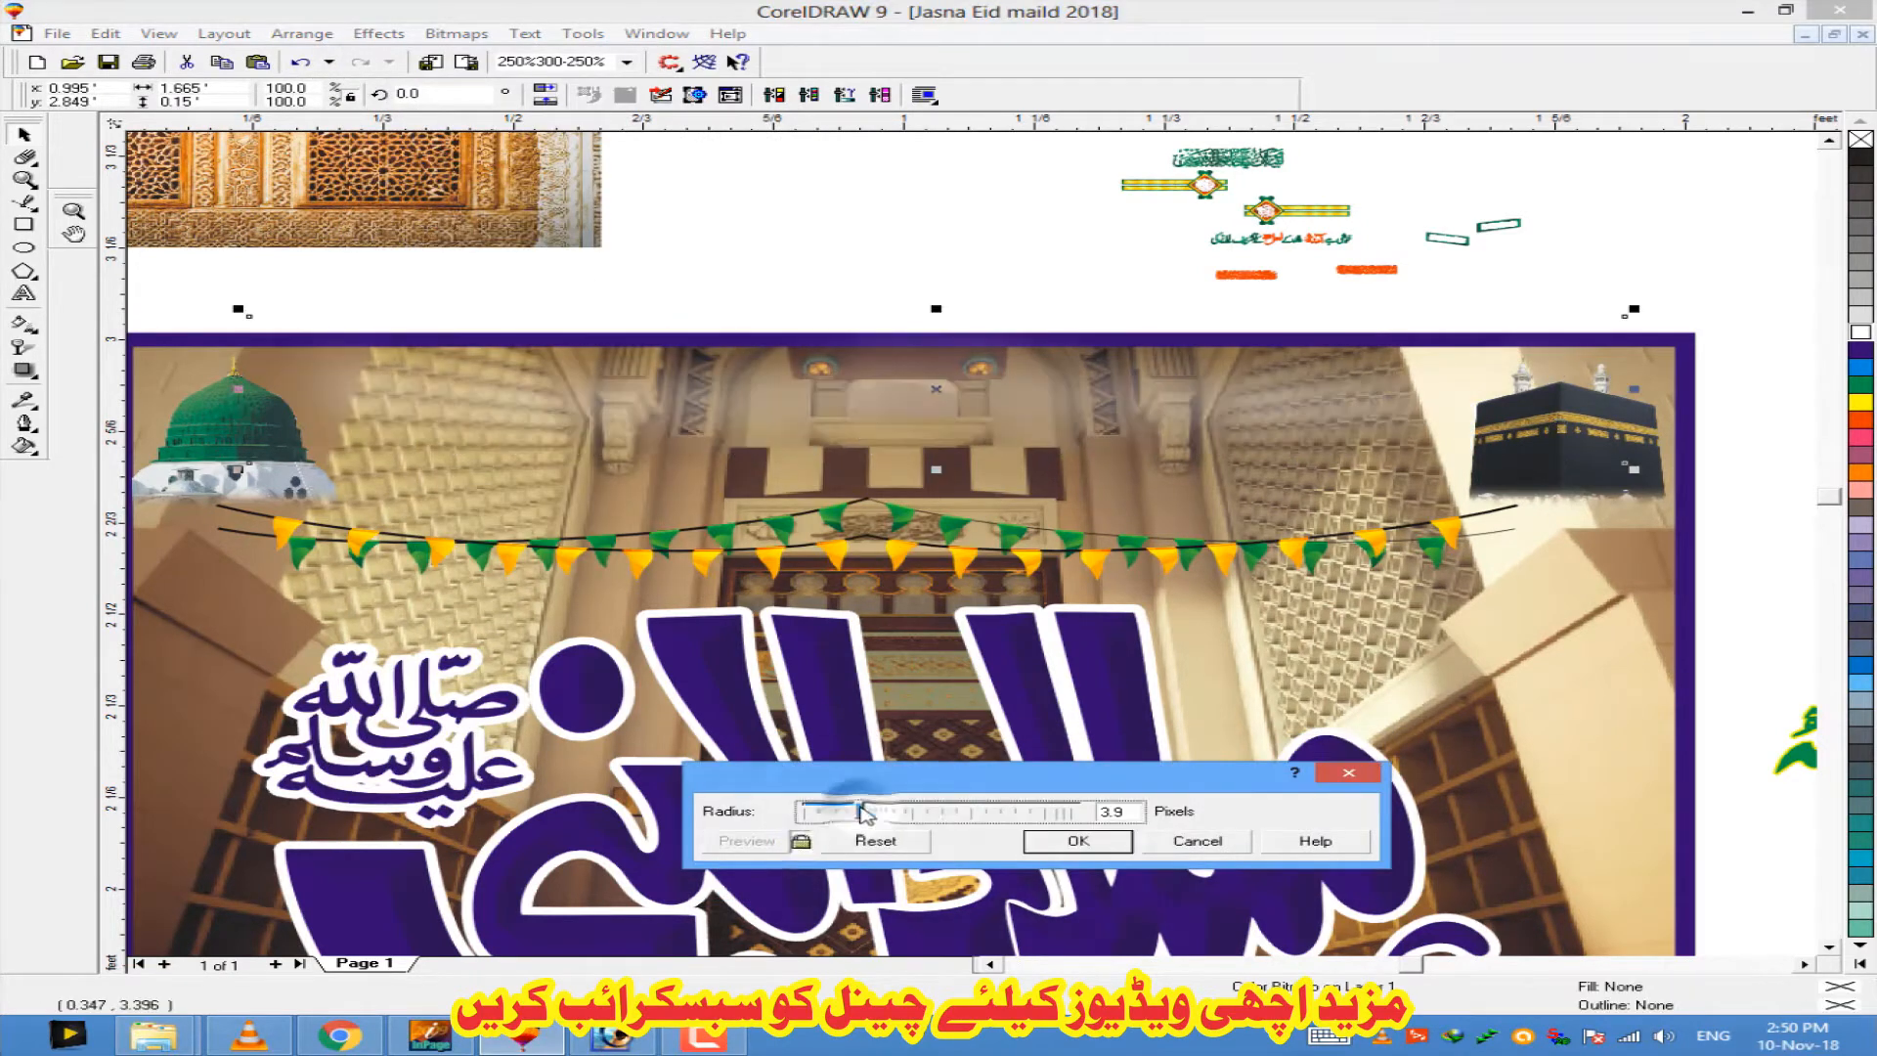
click(1078, 842)
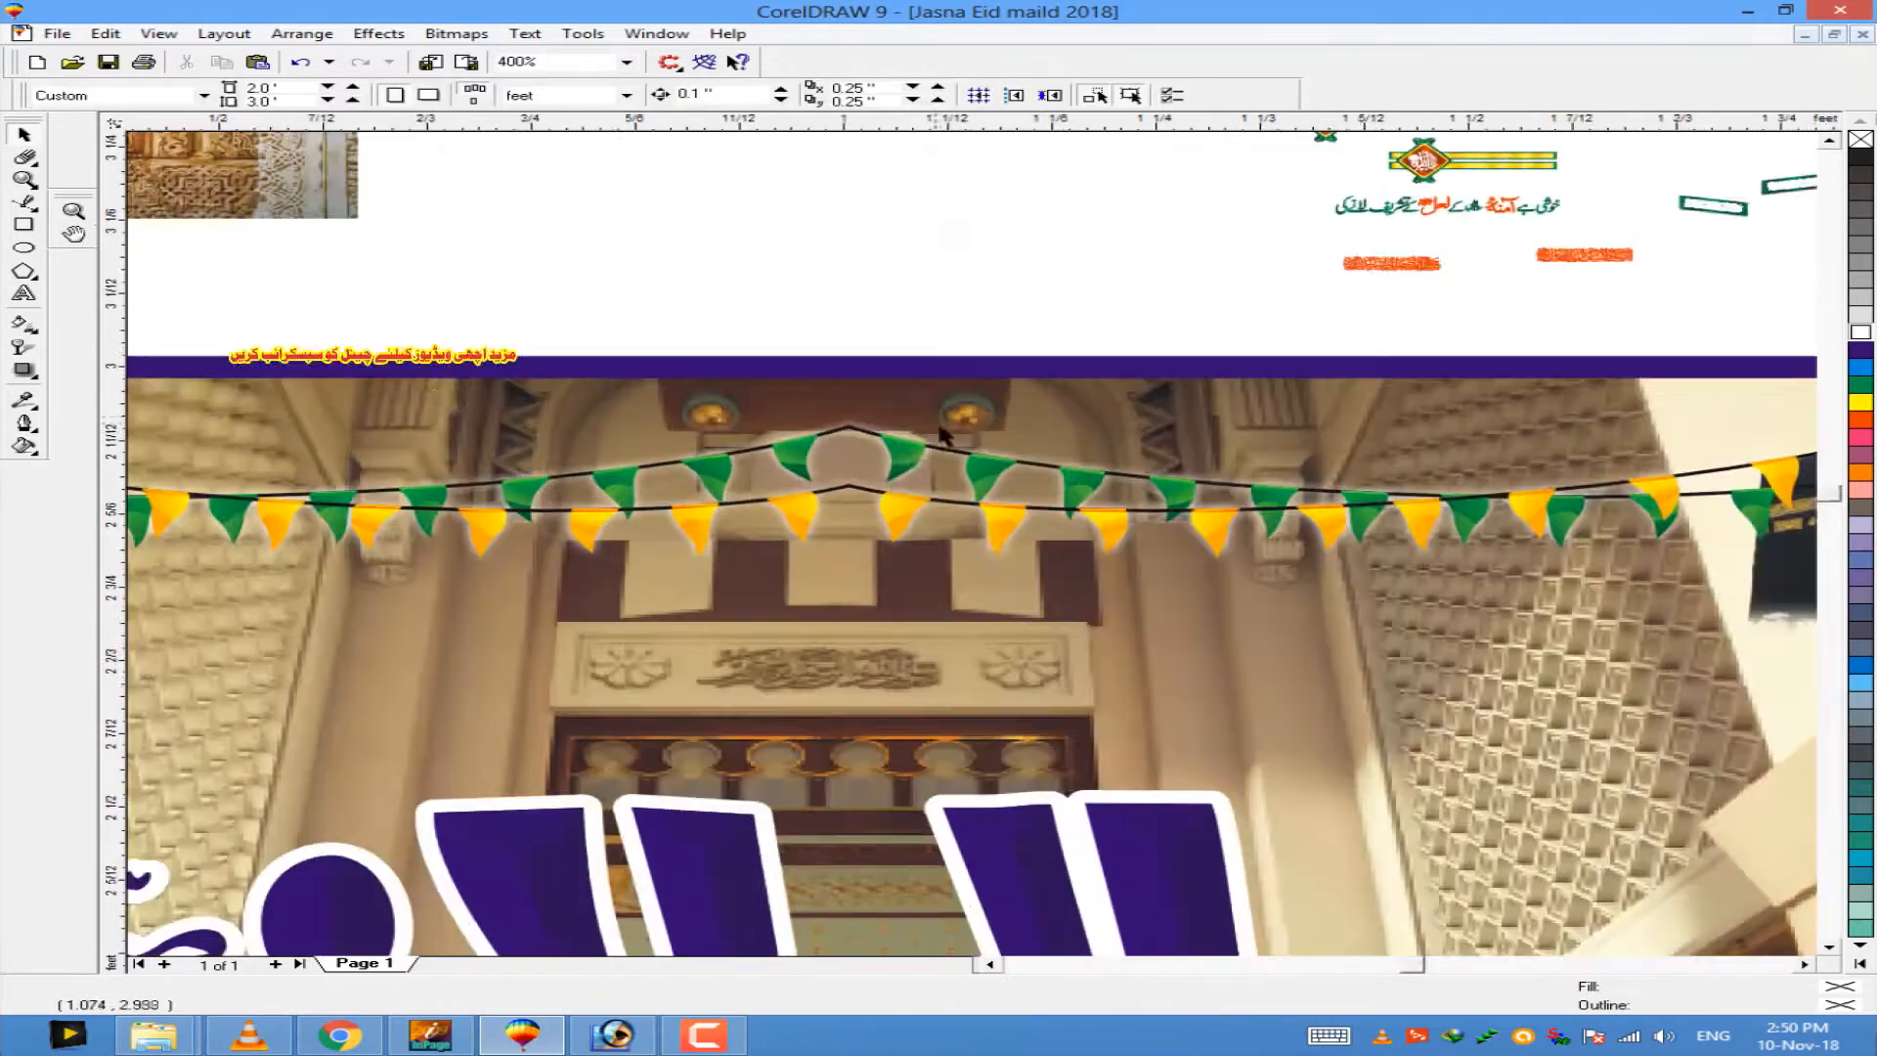
Step: Darken the blurred bunting bitmap into a black shadow with brightness -100, contrast about -90 and strongly lowered intensity
scroll(900, 502, down, 2)
click(900, 494)
click(374, 34)
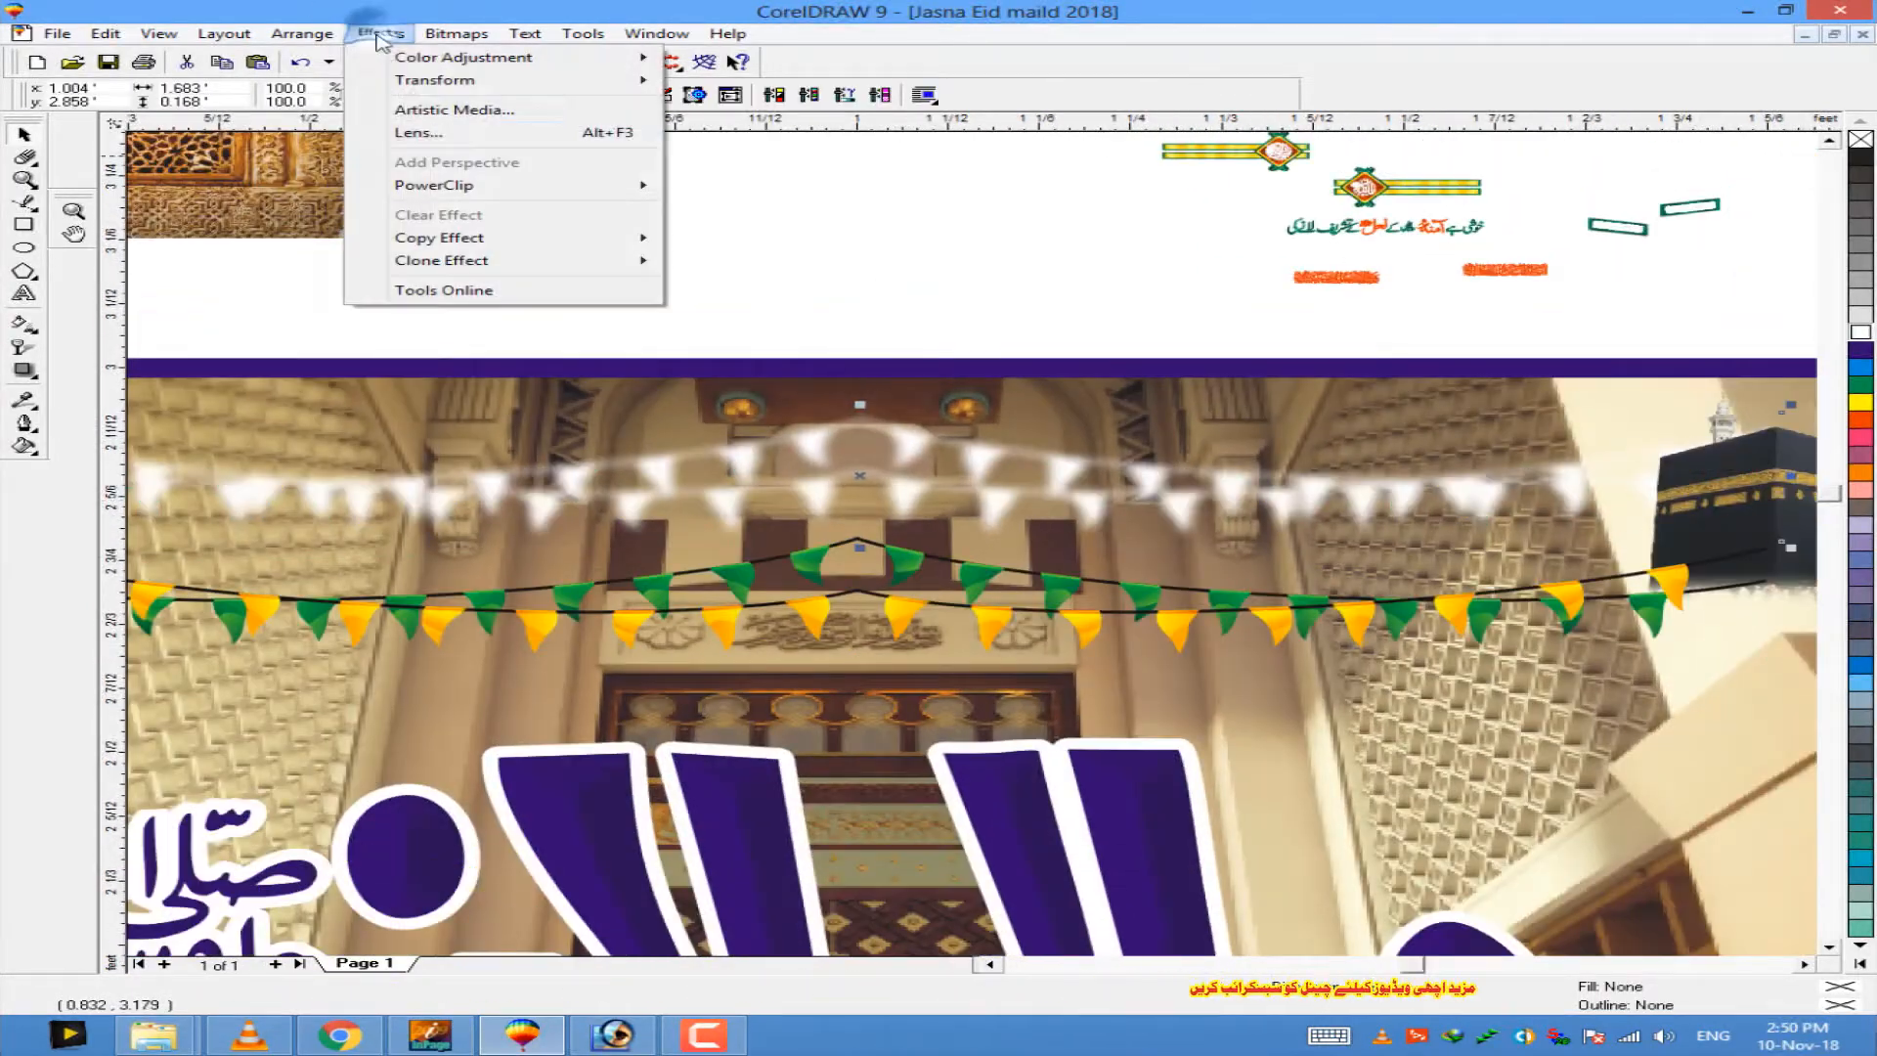
click(792, 129)
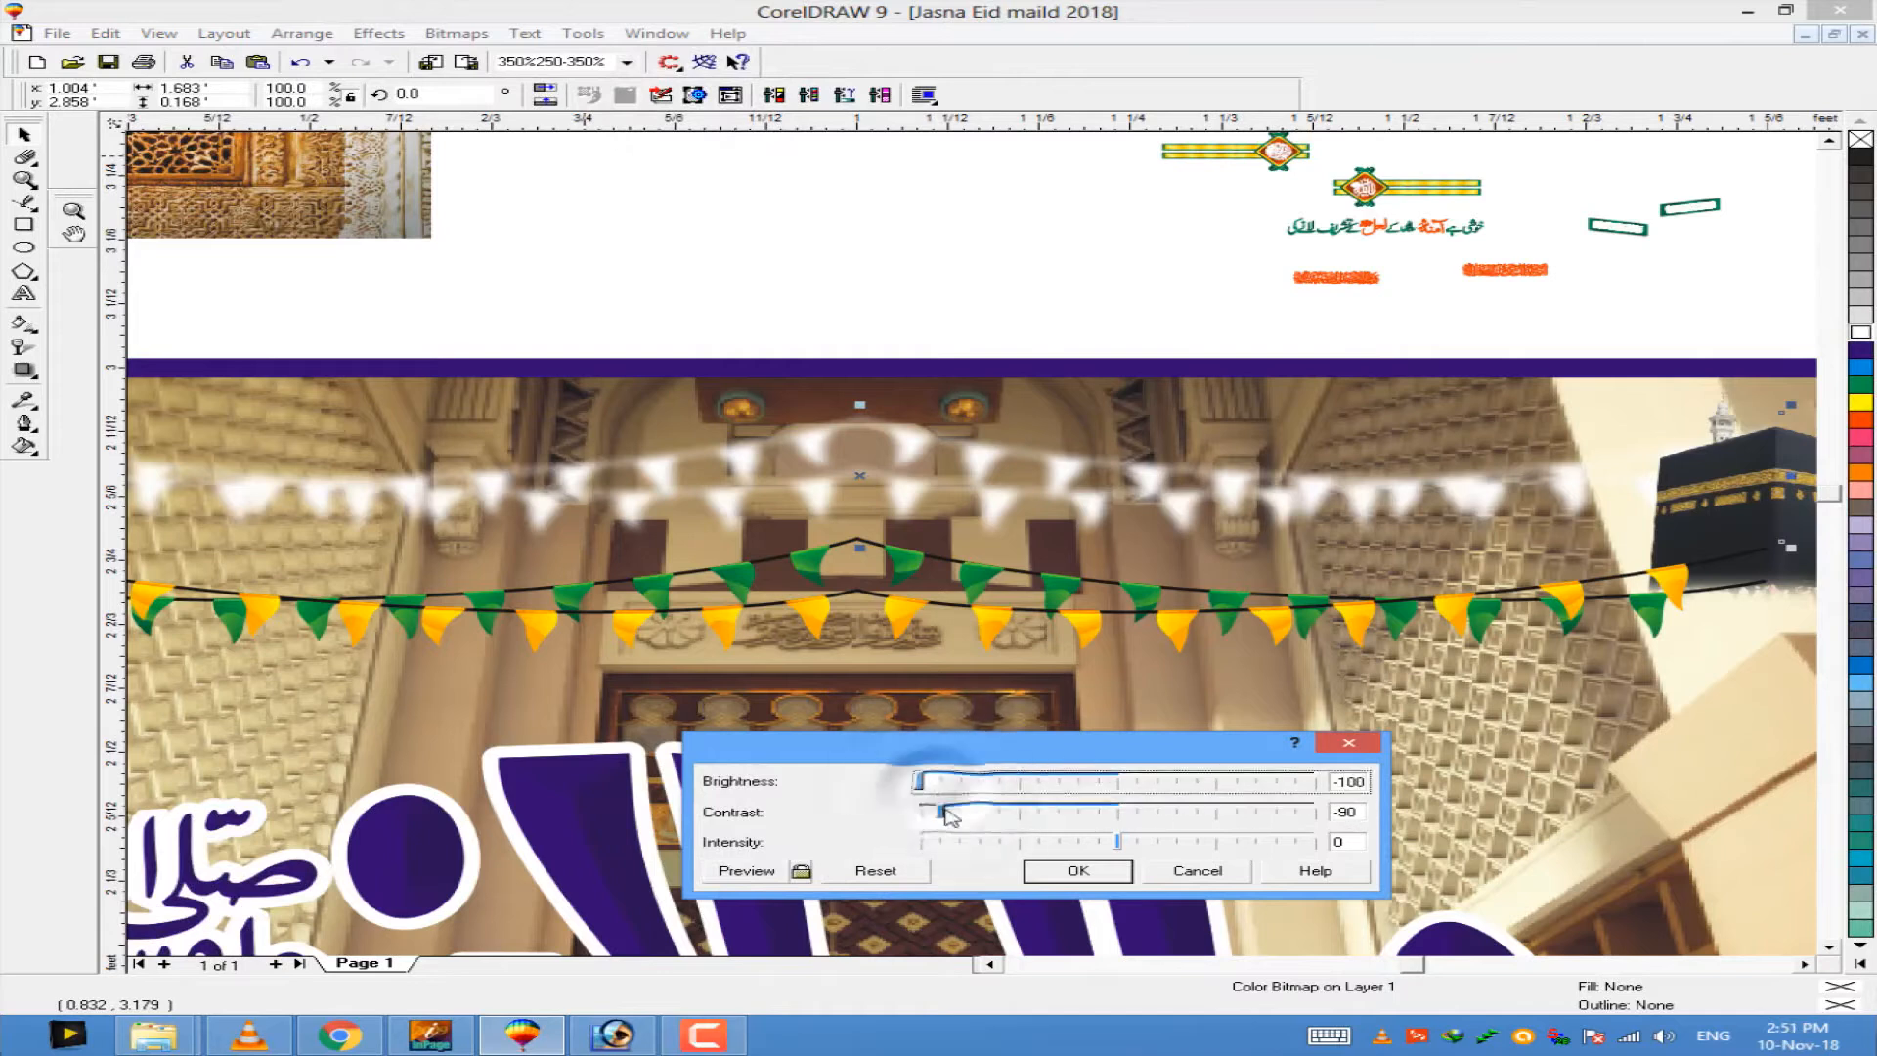
click(927, 843)
click(1092, 876)
Step: Align the colored bunting and its black blurred shadow to the same vertical center
shift+click(973, 576)
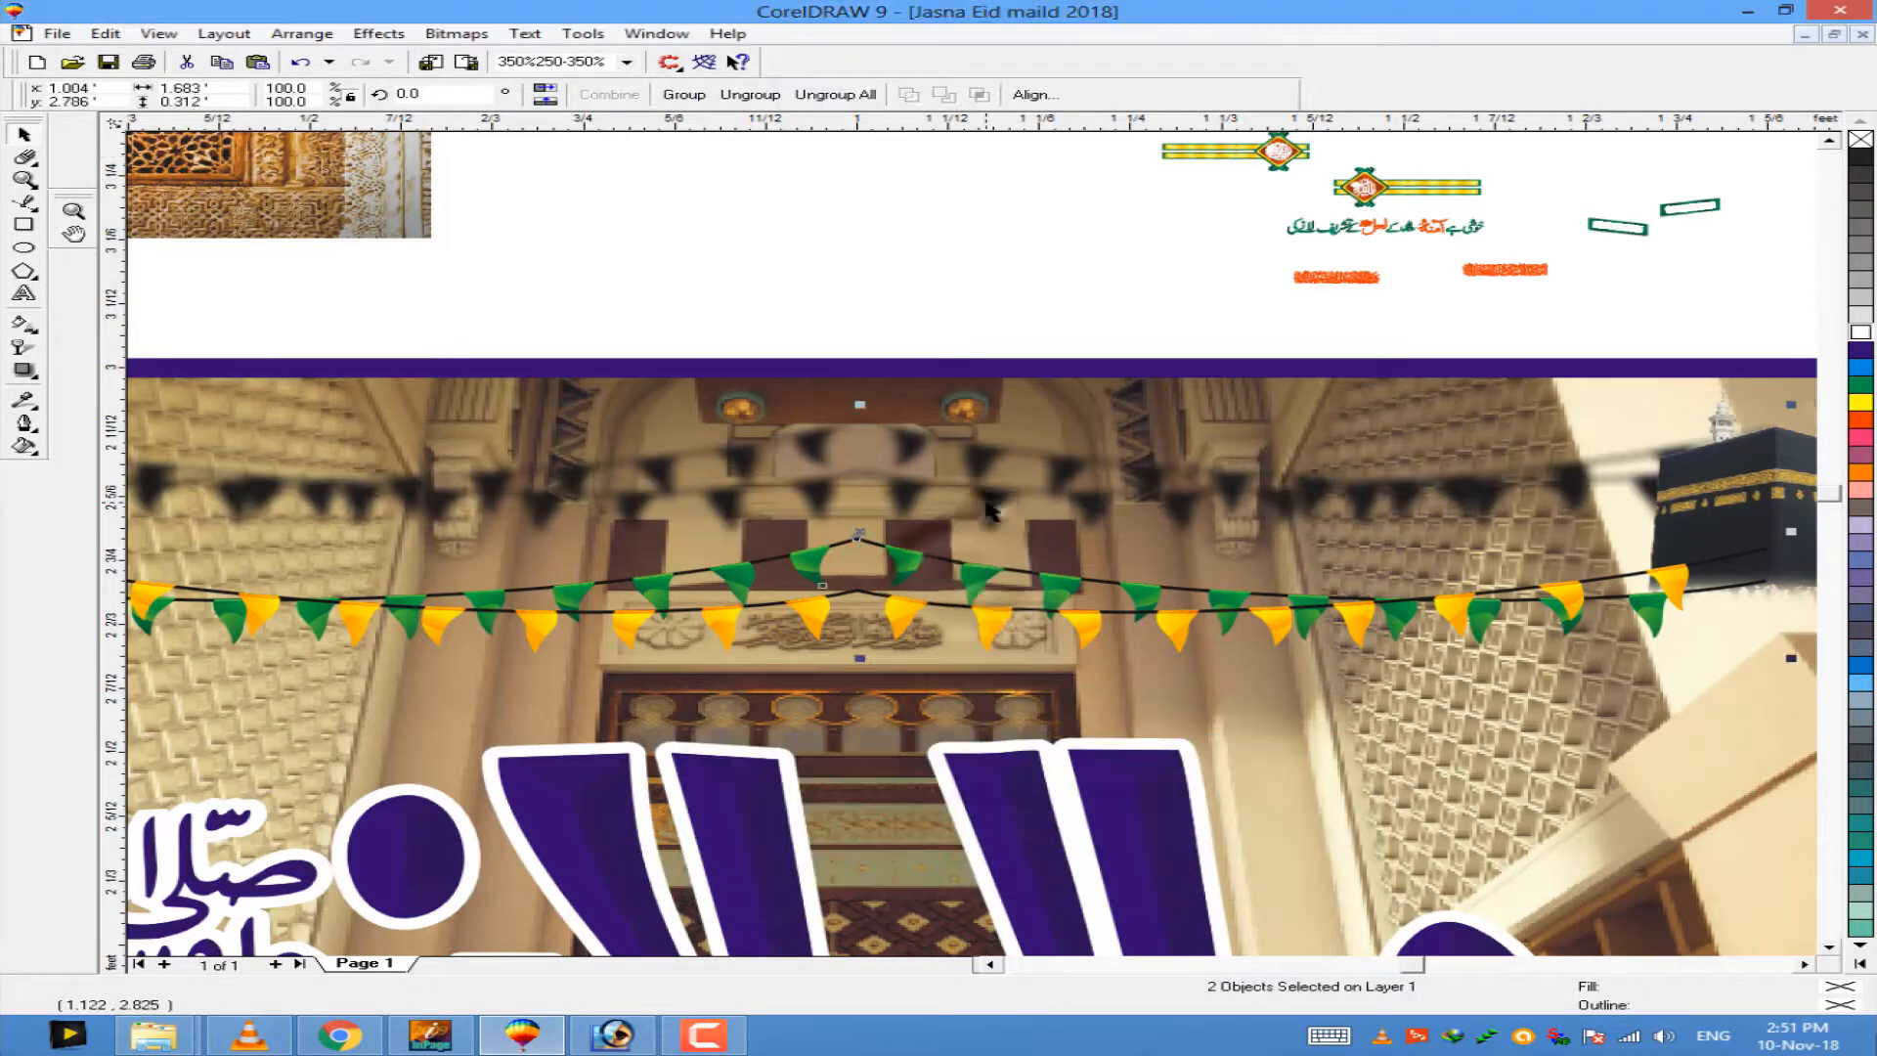
key(e)
click(977, 304)
scroll(968, 501, down, 3)
scroll(899, 455, up, 3)
click(866, 477)
click(1207, 377)
scroll(1207, 377, down, 1)
click(1307, 514)
drag(1731, 541, 1648, 535)
key(ctrl+z)
Step: Bring the Kaaba image in the poster's upper-right corner in front of the bunting
scroll(1193, 469, down, 1)
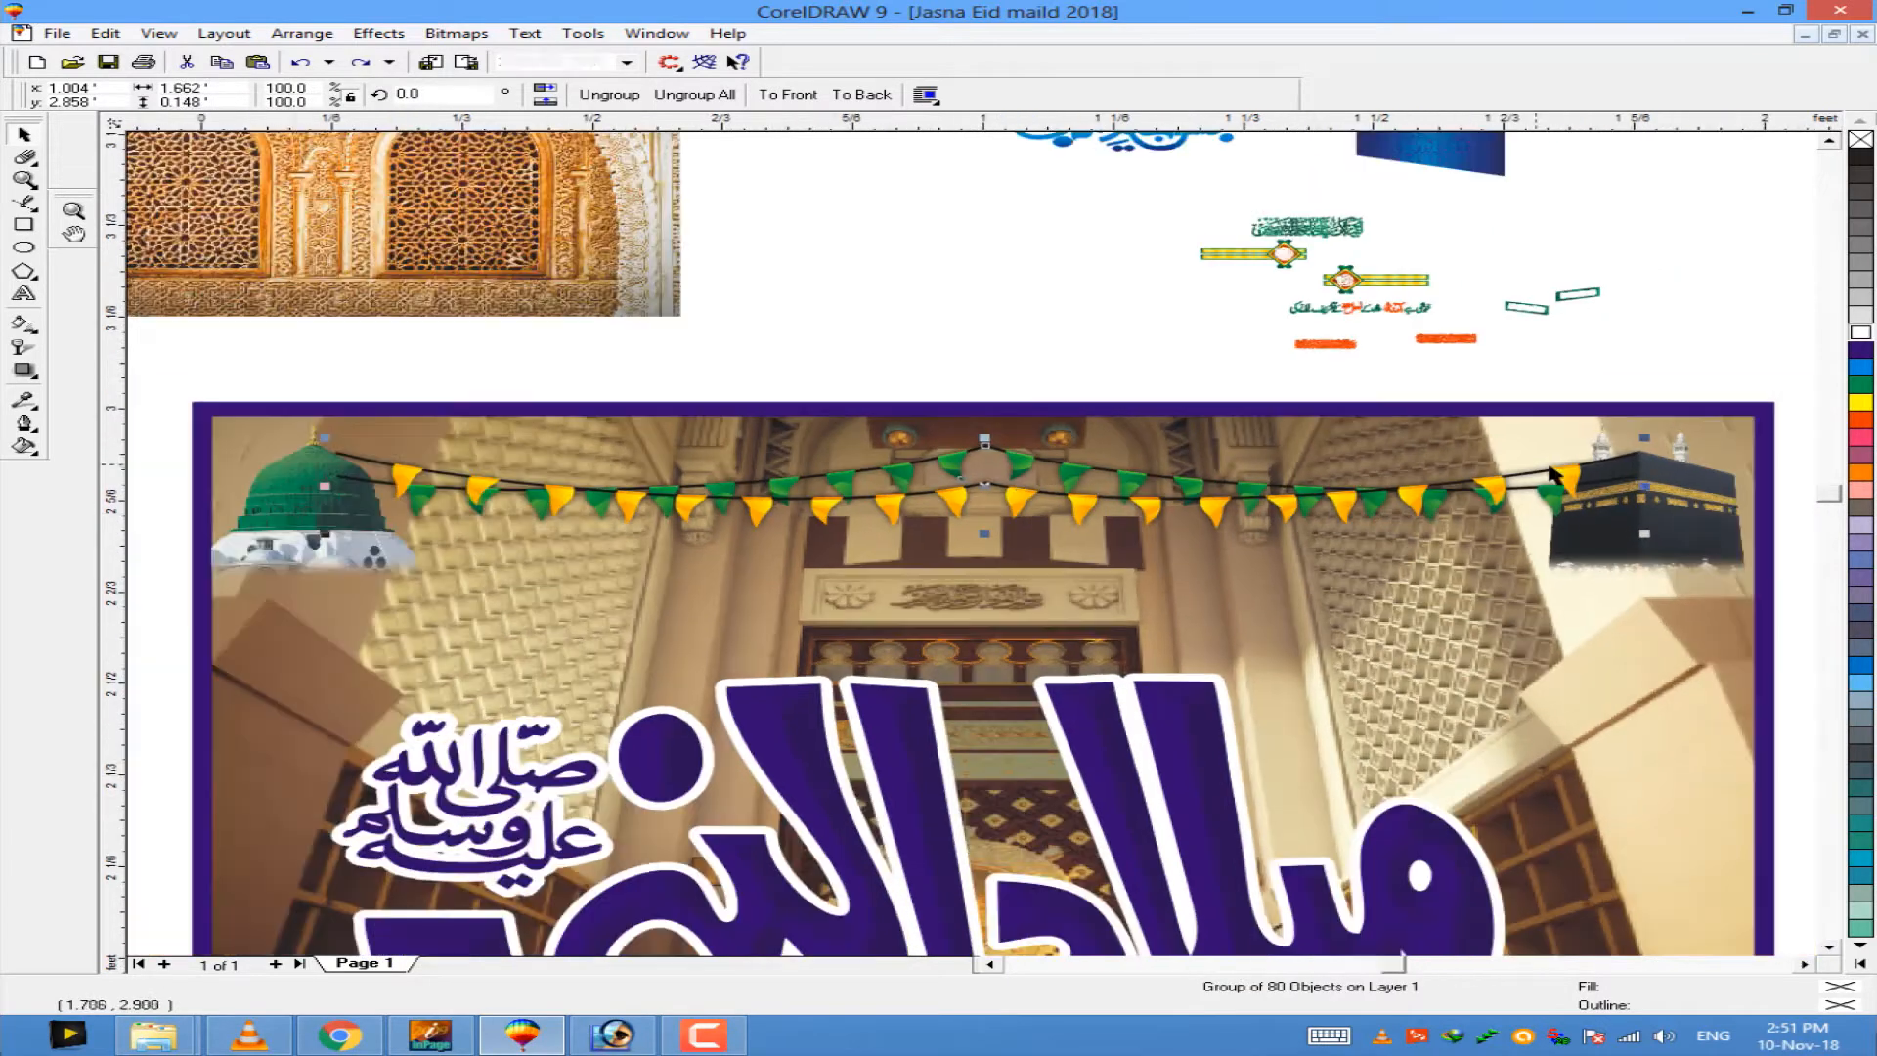
click(1139, 245)
scroll(1188, 379, down, 1)
click(1566, 497)
key(shift+Page_Up)
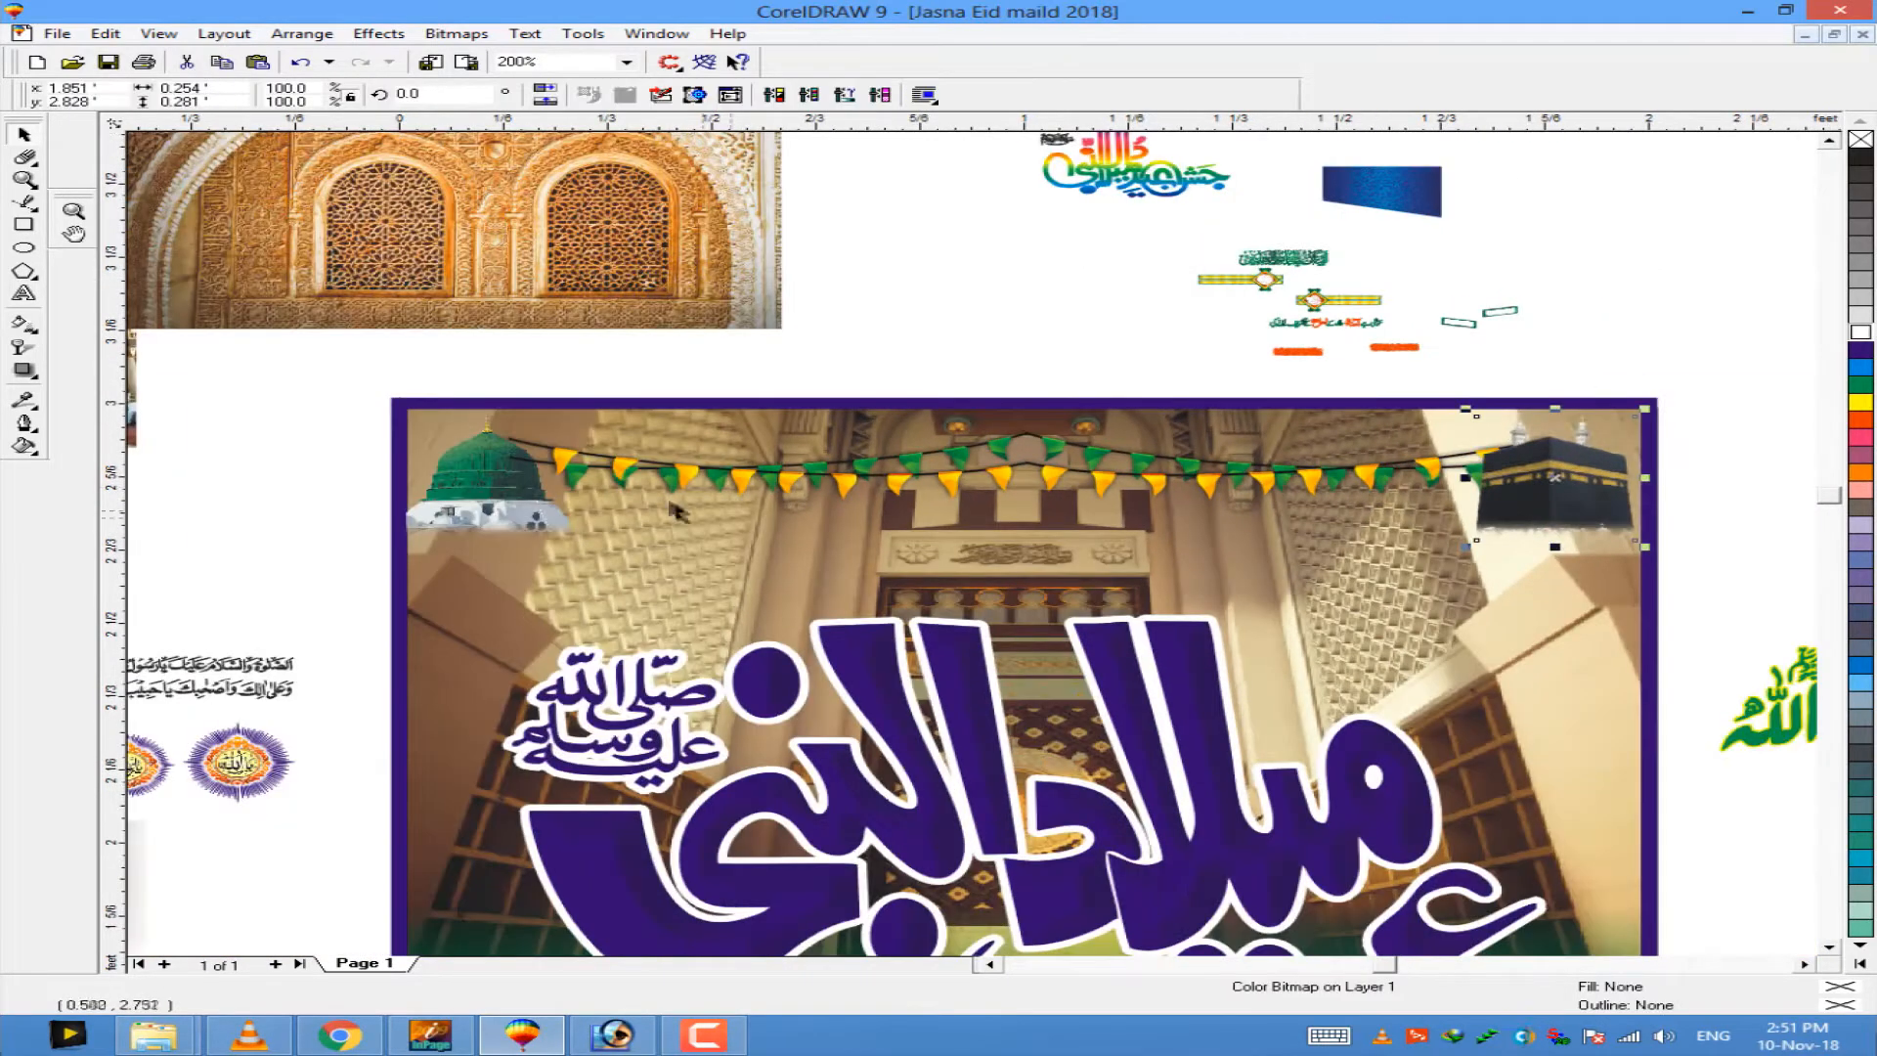
Step: Move the two-line Arabic salutation text to just above the poster and ungroup it
scroll(1119, 586, up, 4)
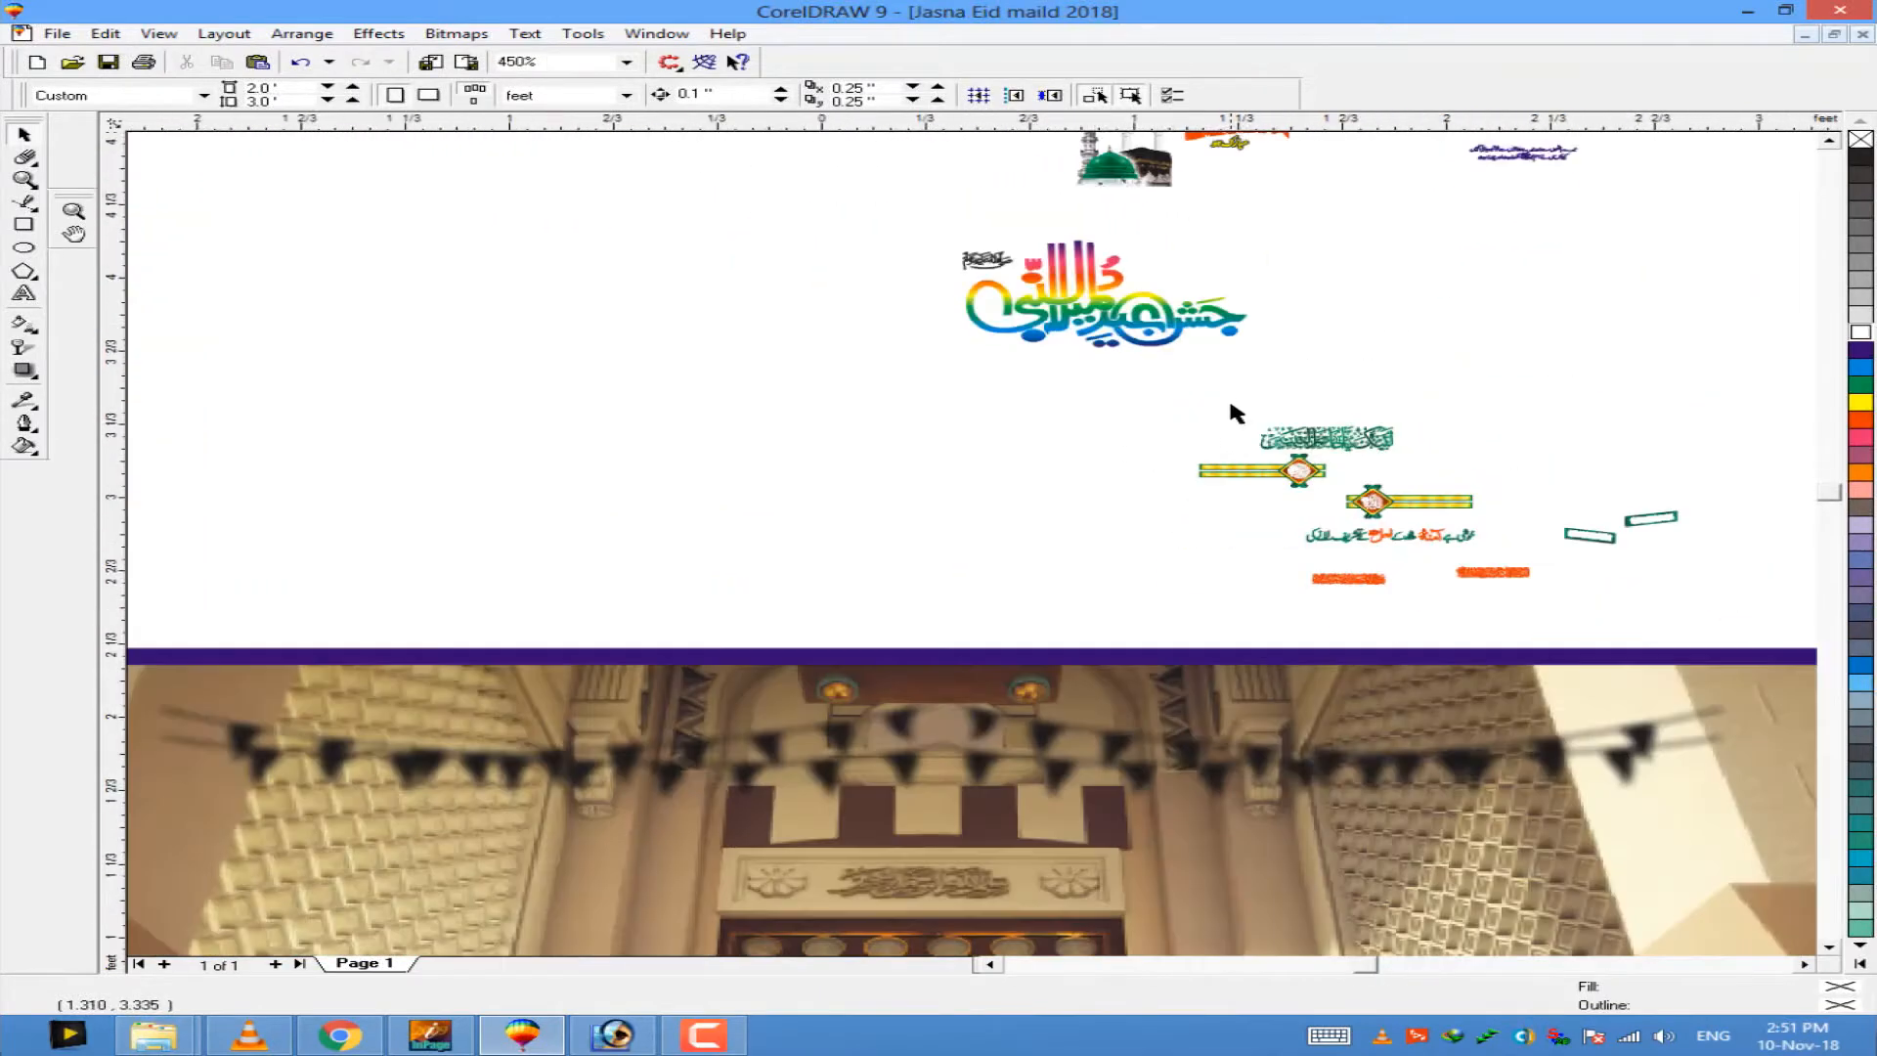
scroll(1235, 412, down, 5)
scroll(725, 606, up, 3)
scroll(685, 616, down, 3)
click(617, 601)
drag(617, 603, 1064, 434)
scroll(1097, 486, up, 6)
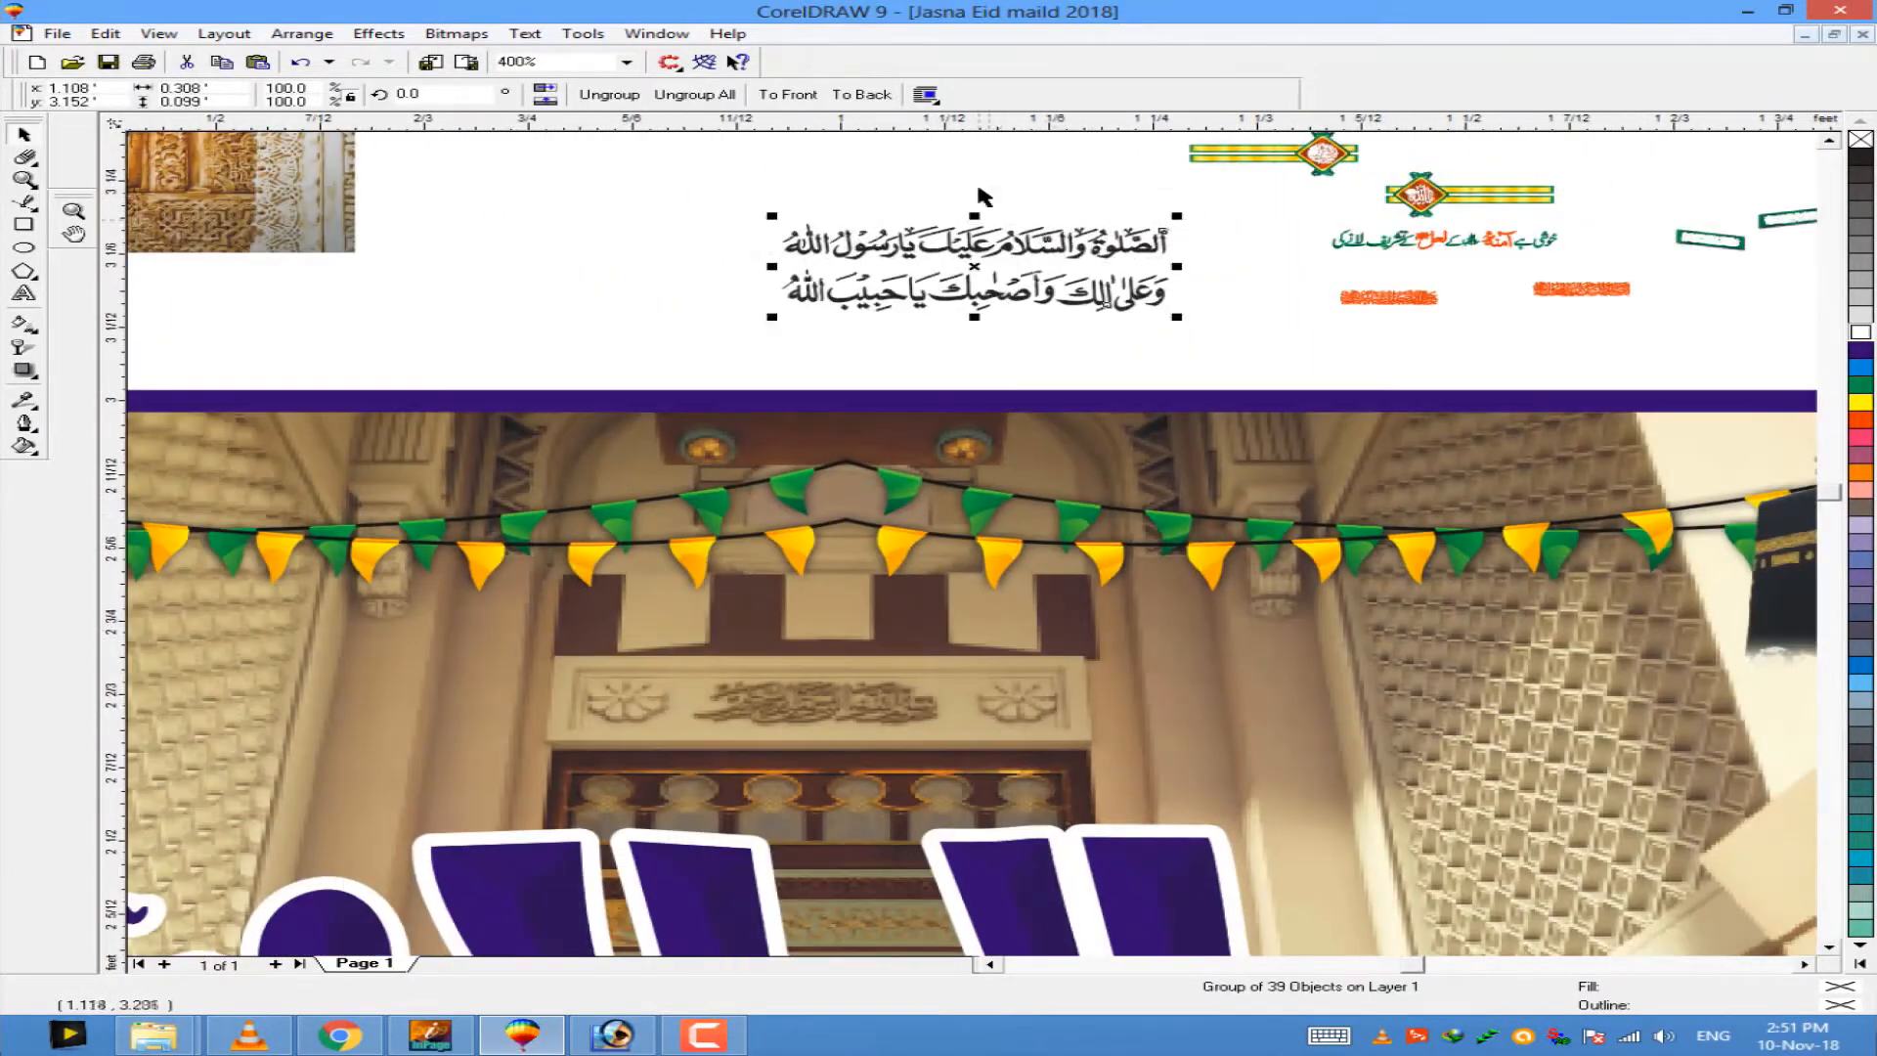
click(612, 96)
Step: Try moving the salutation lines onto the poster's upper right and enlarging them
drag(1048, 244, 1427, 463)
scroll(1427, 463, down, 1)
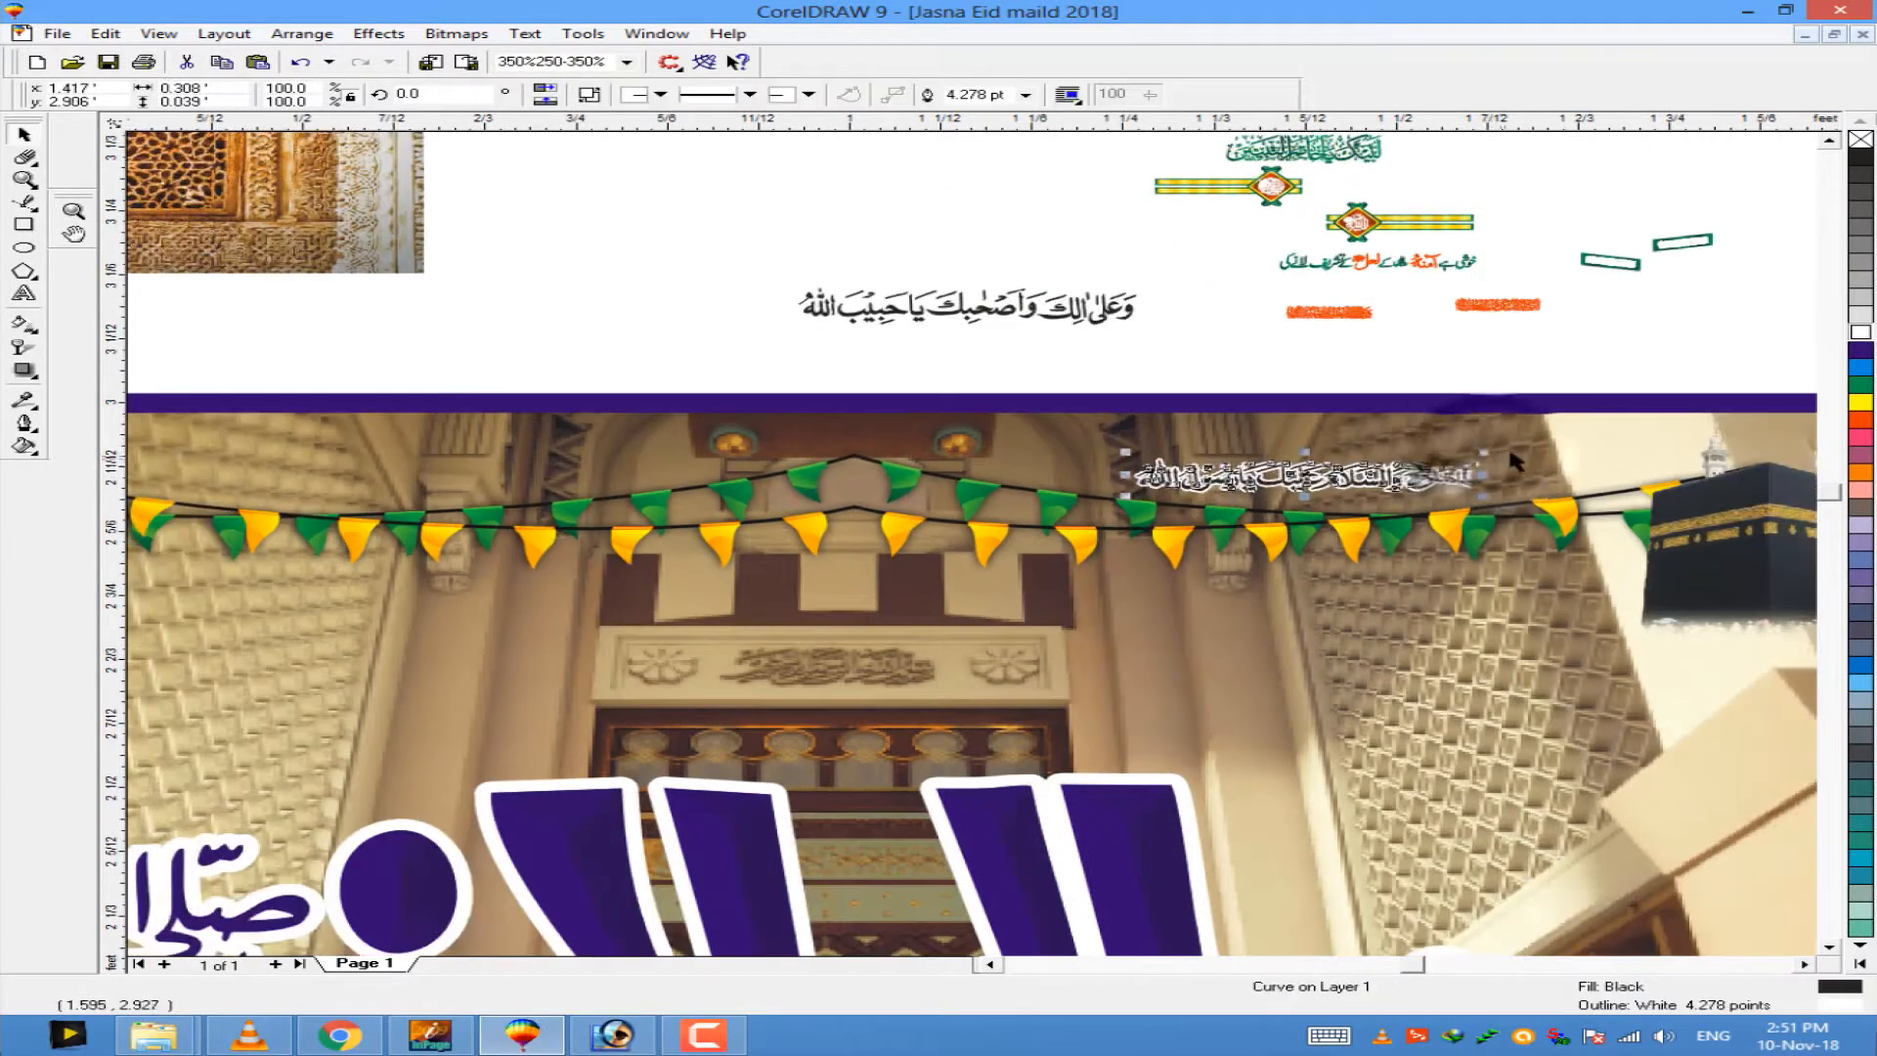
key(ctrl+z)
key(ctrl+z)
click(1330, 474)
click(1344, 471)
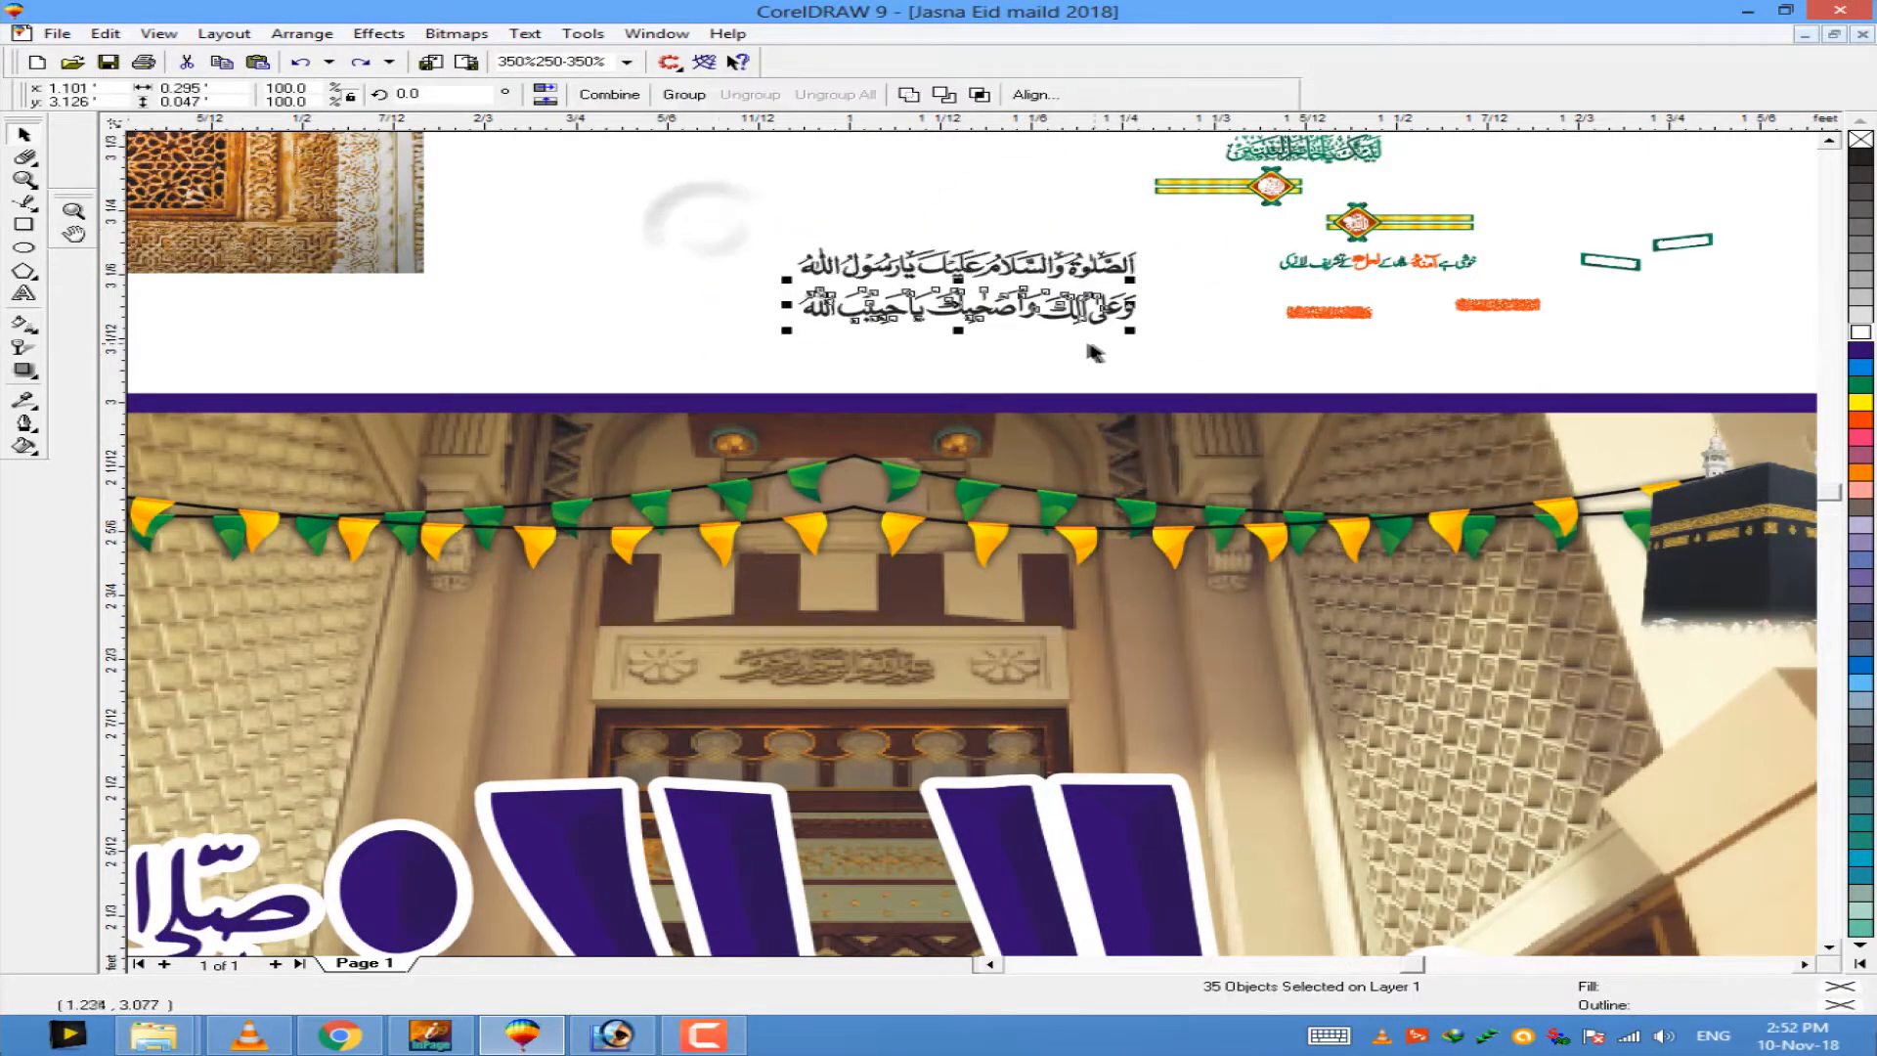
scroll(1095, 352, down, 1)
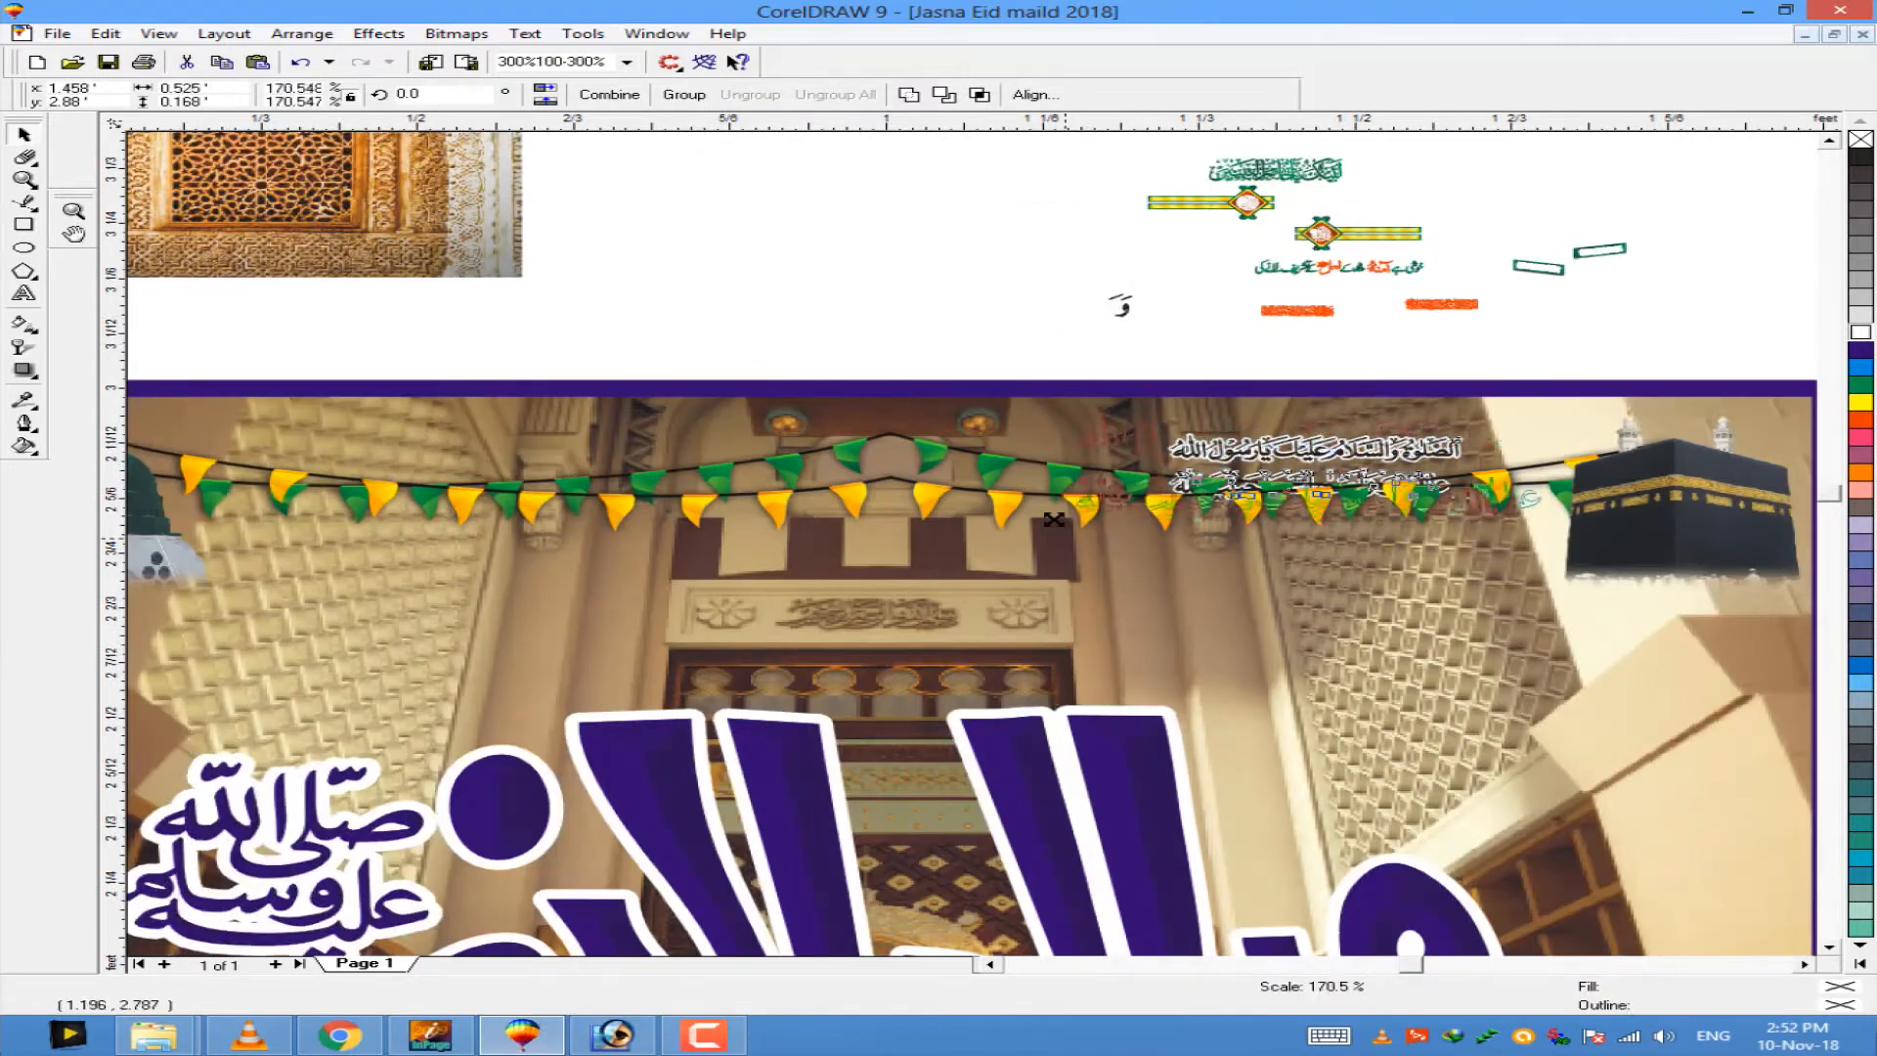
key(ctrl+z)
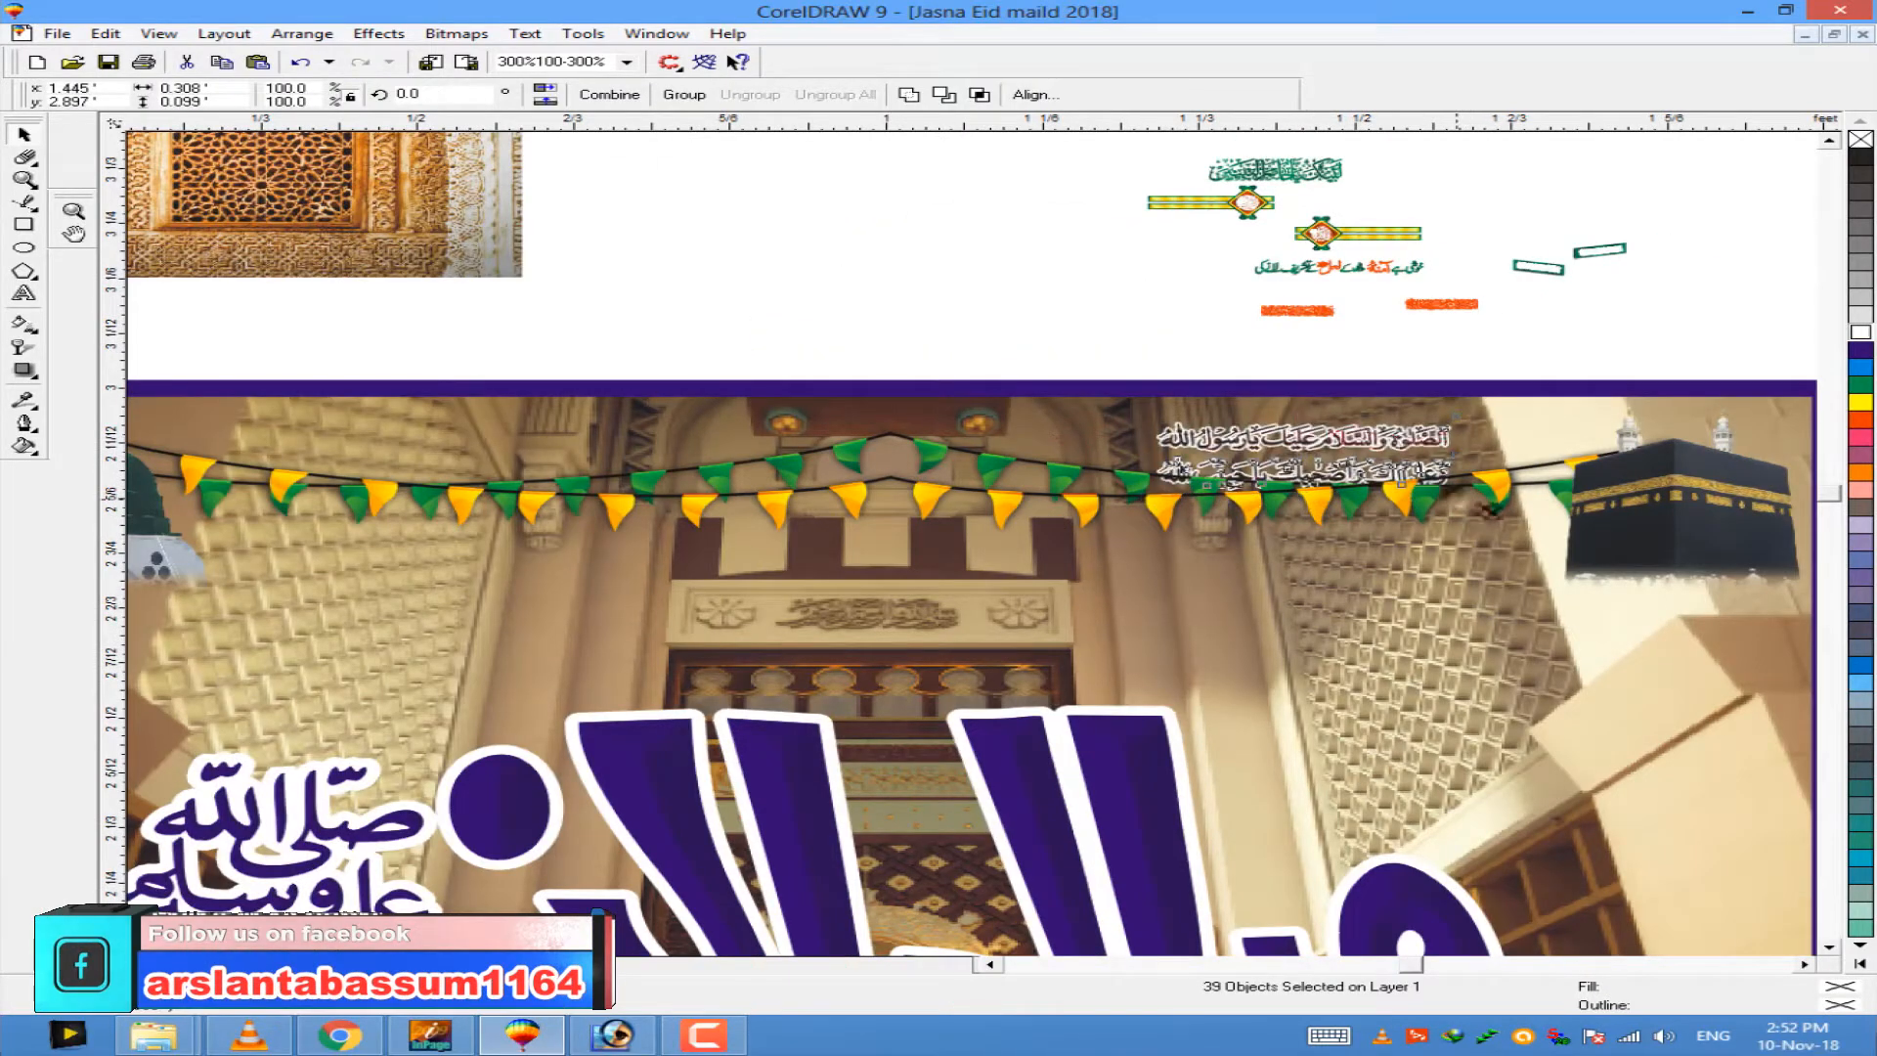
Step: Place all of the salutation text on the poster's upper right, enlarged to about 0.52 ft wide
drag(862, 300, 1525, 420)
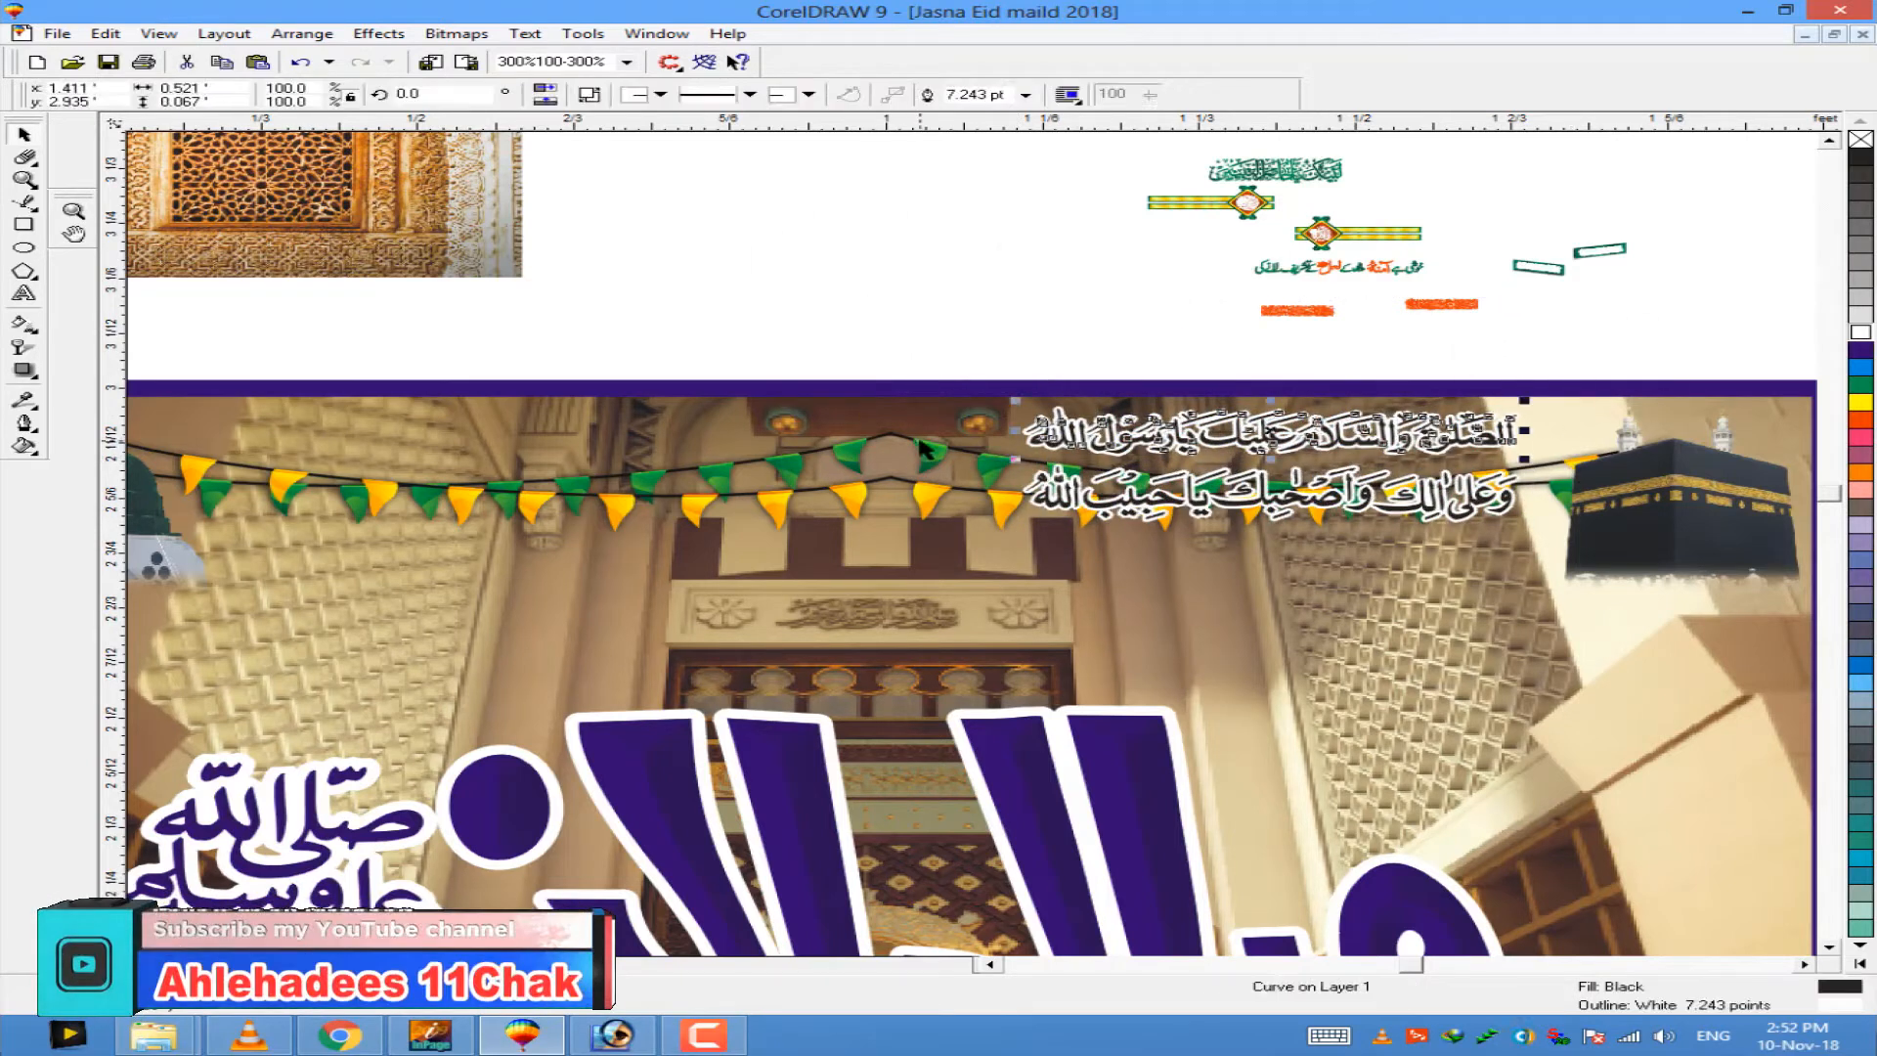
scroll(924, 449, down, 2)
drag(1424, 452, 840, 415)
scroll(1036, 440, up, 2)
Step: Group the salutation's lower line and move it to the poster's upper left, level with the first line
drag(1676, 430, 743, 367)
drag(1694, 583, 667, 418)
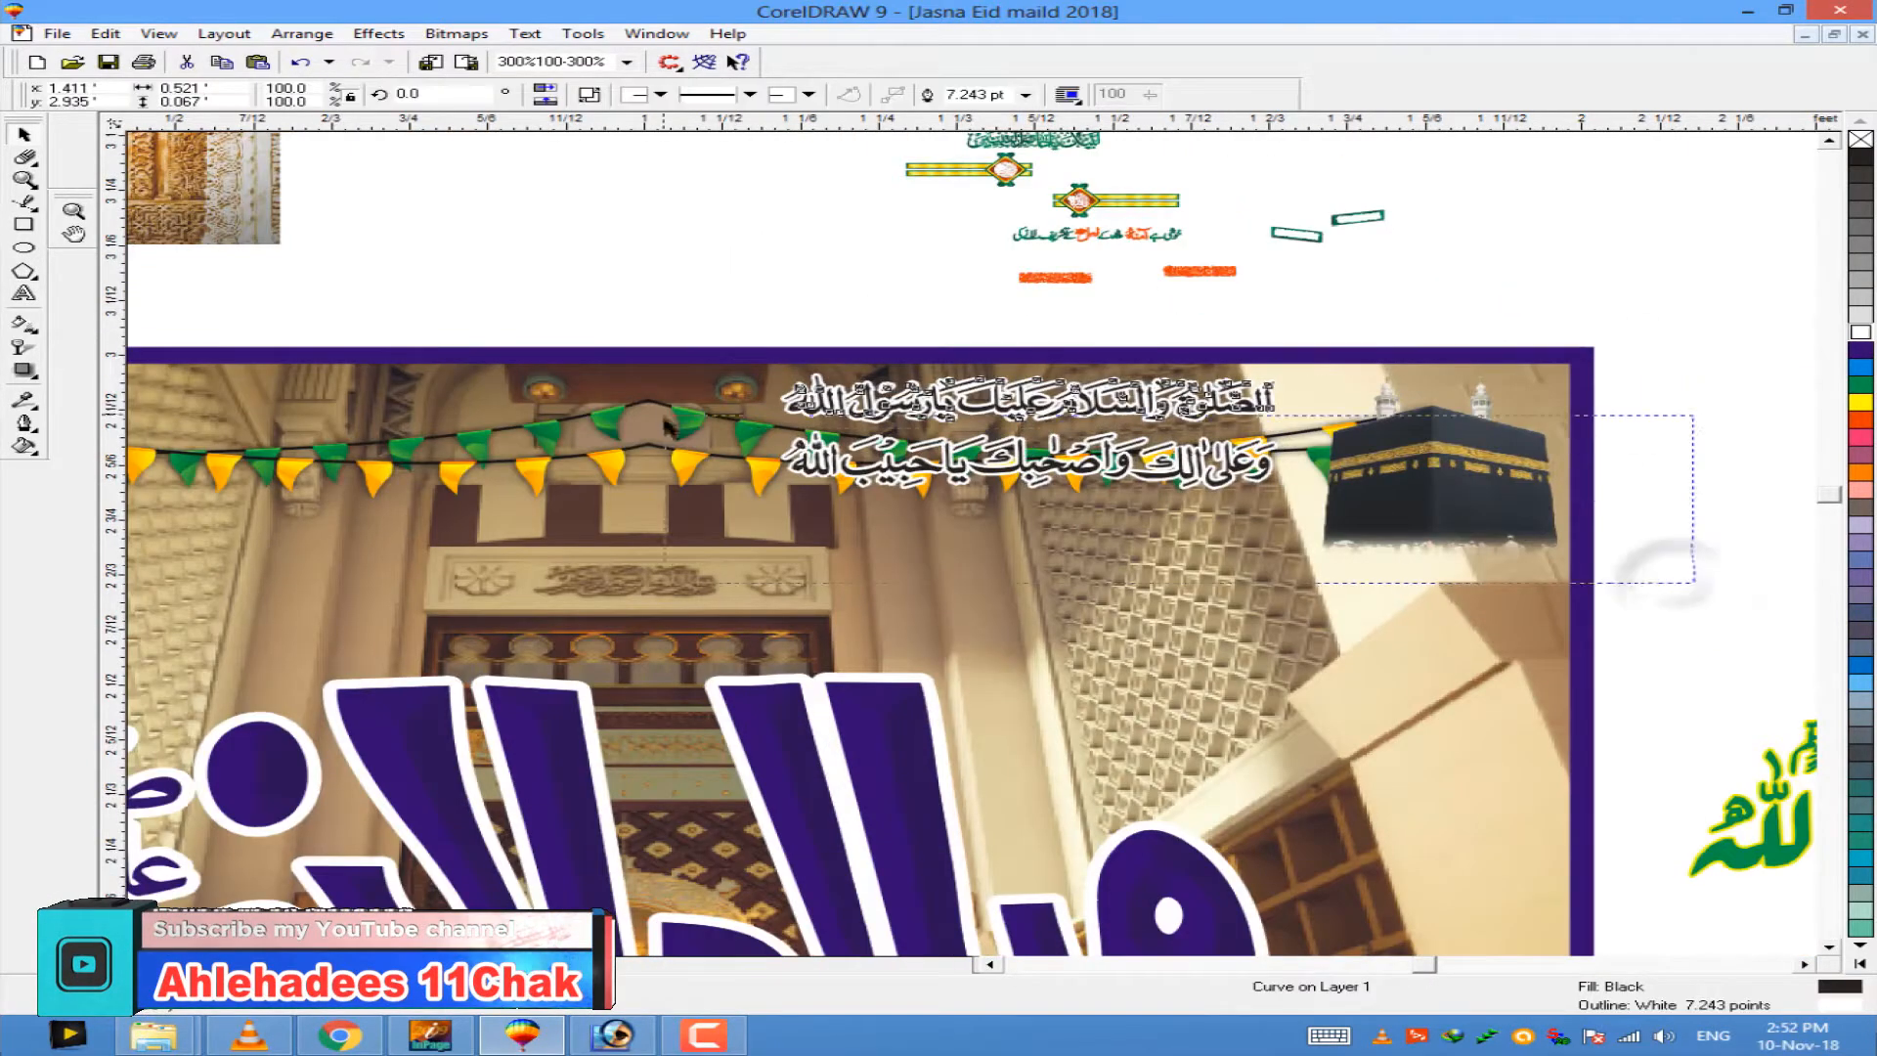
scroll(1121, 483, down, 1)
click(989, 965)
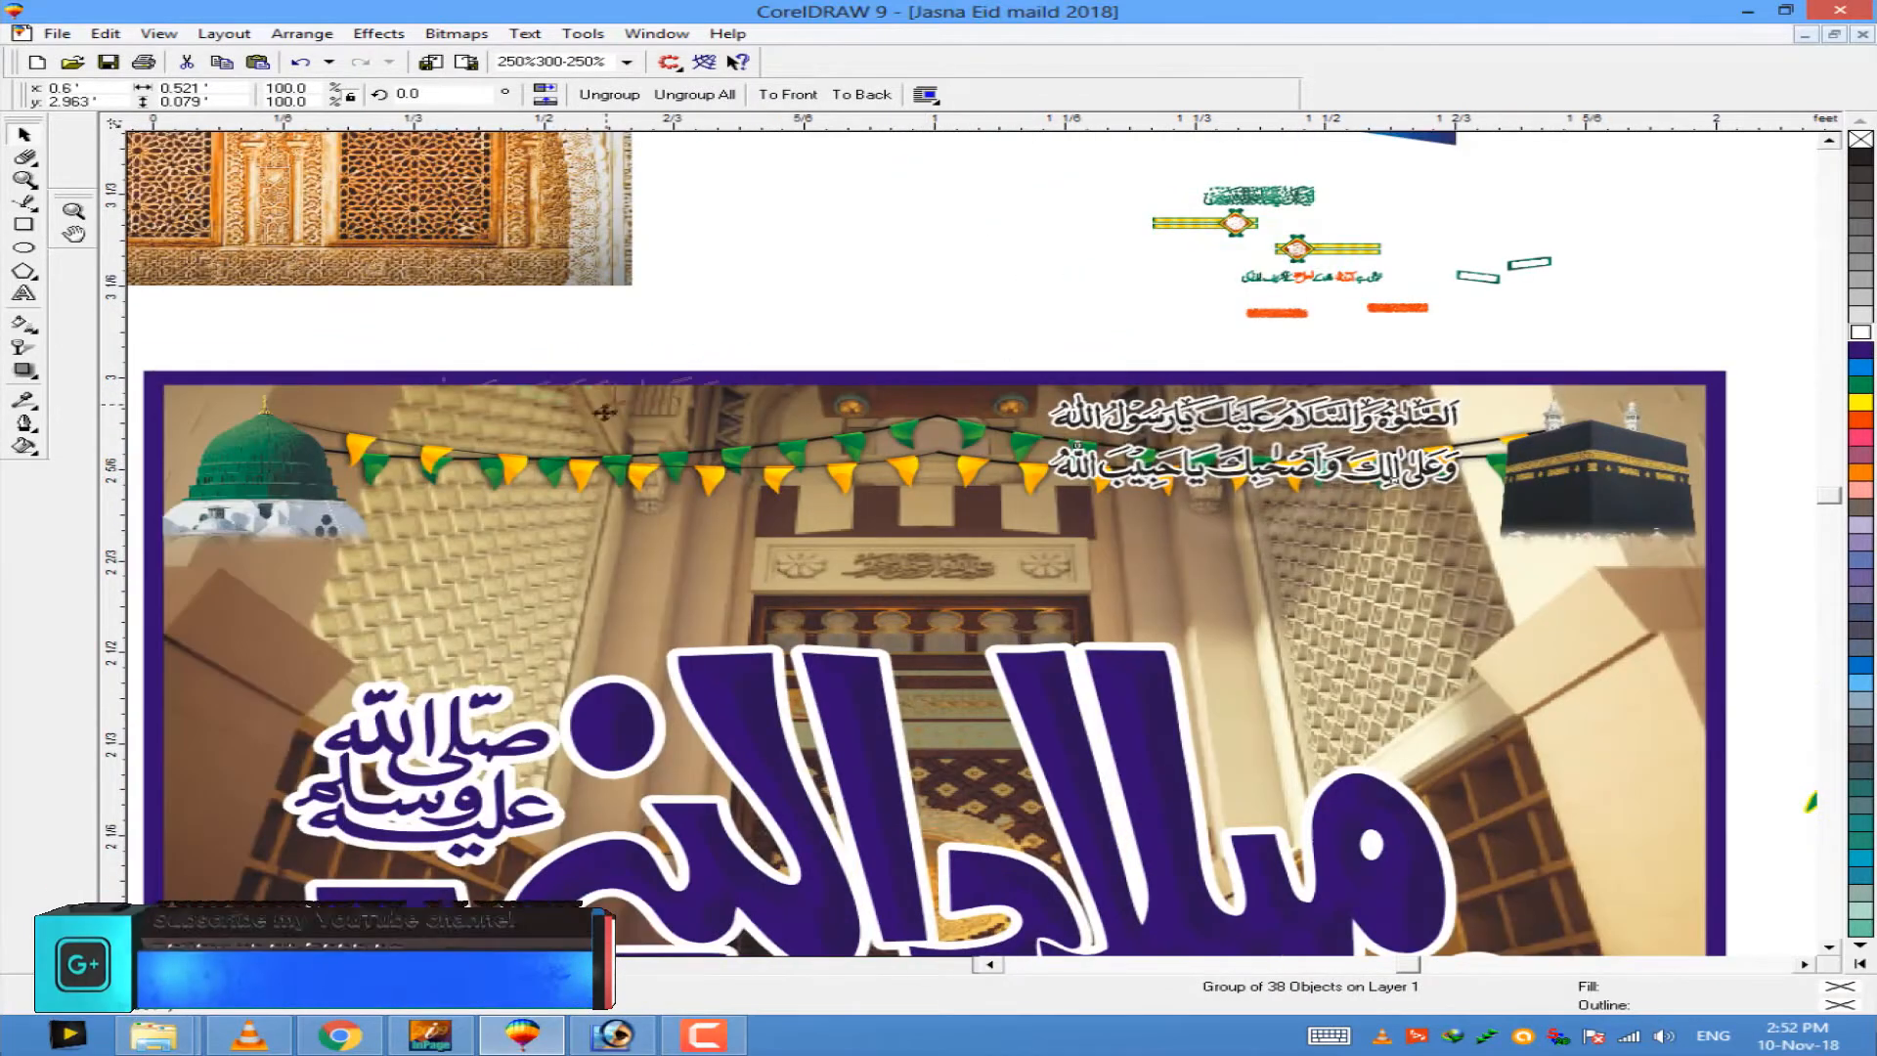
drag(1256, 471, 567, 424)
scroll(870, 221, down, 1)
click(396, 400)
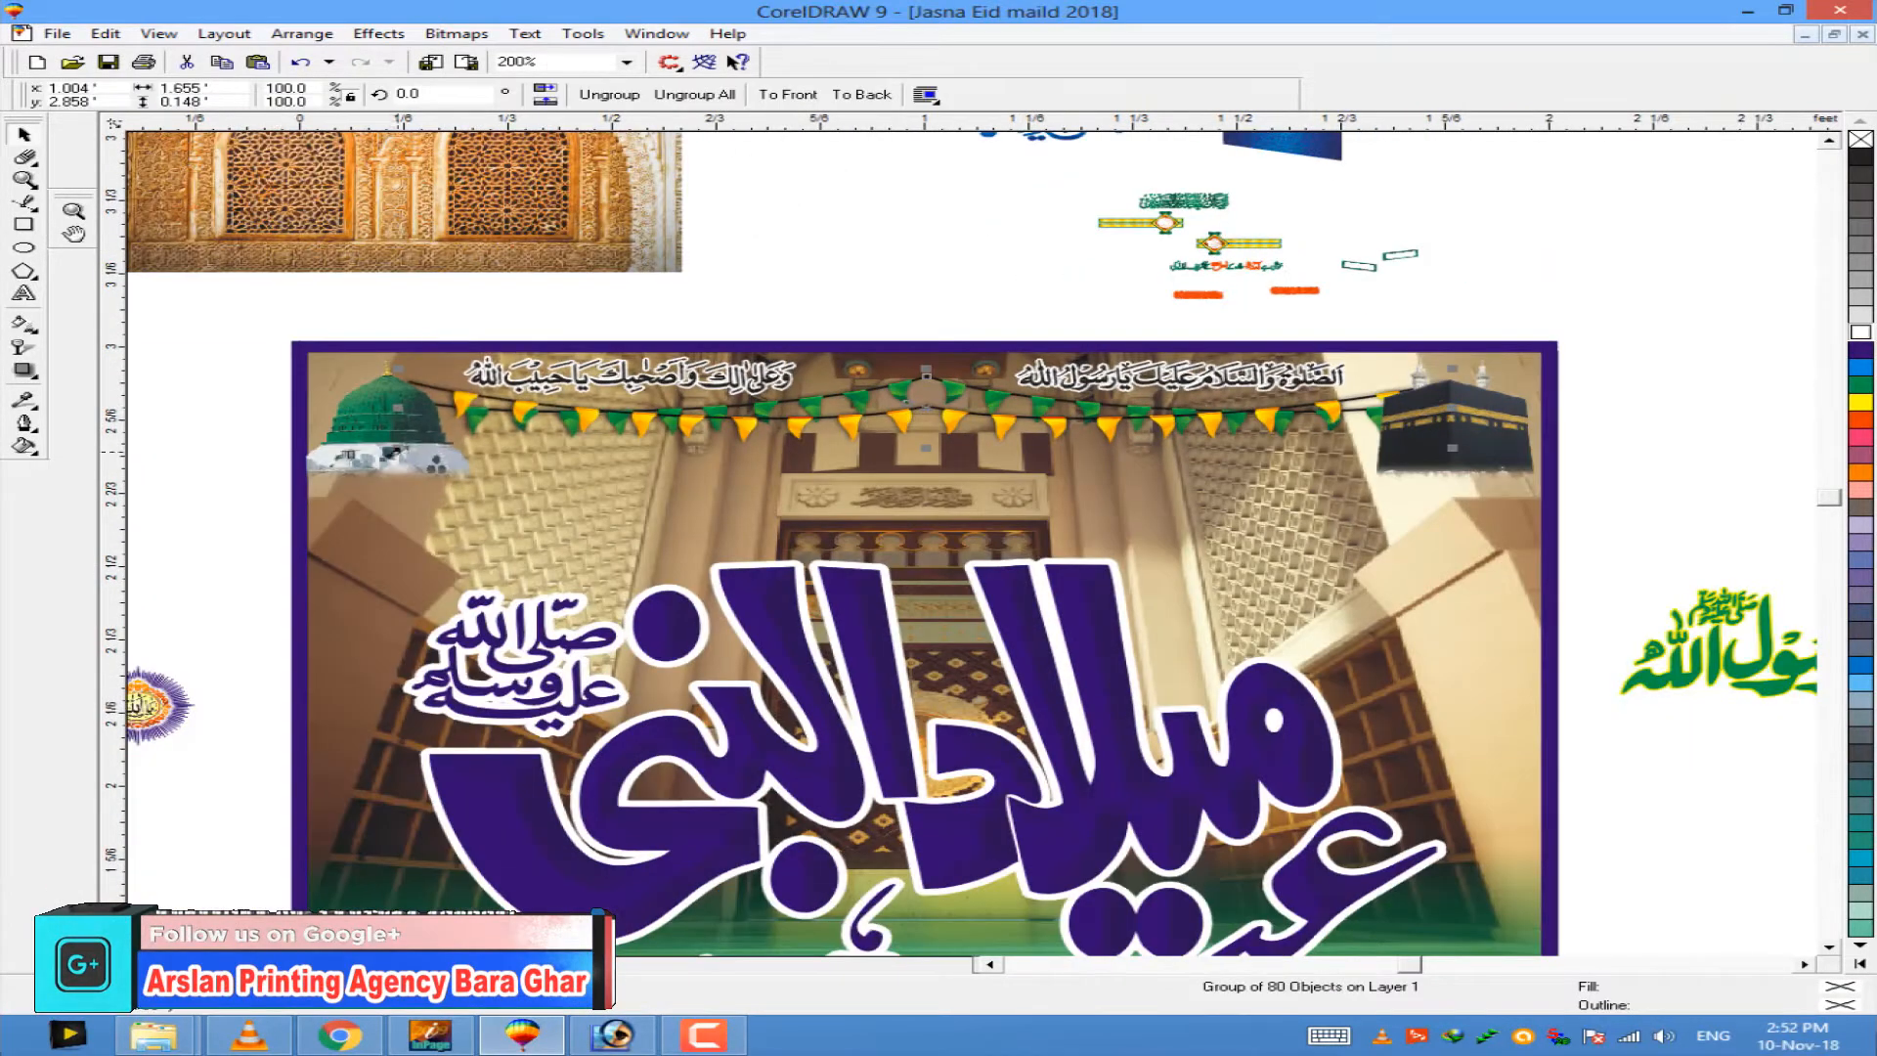
Step: Examine the poster's top area and the spare ornaments and green salutation banners above it
scroll(919, 523, down, 1)
scroll(811, 479, up, 1)
scroll(812, 430, down, 1)
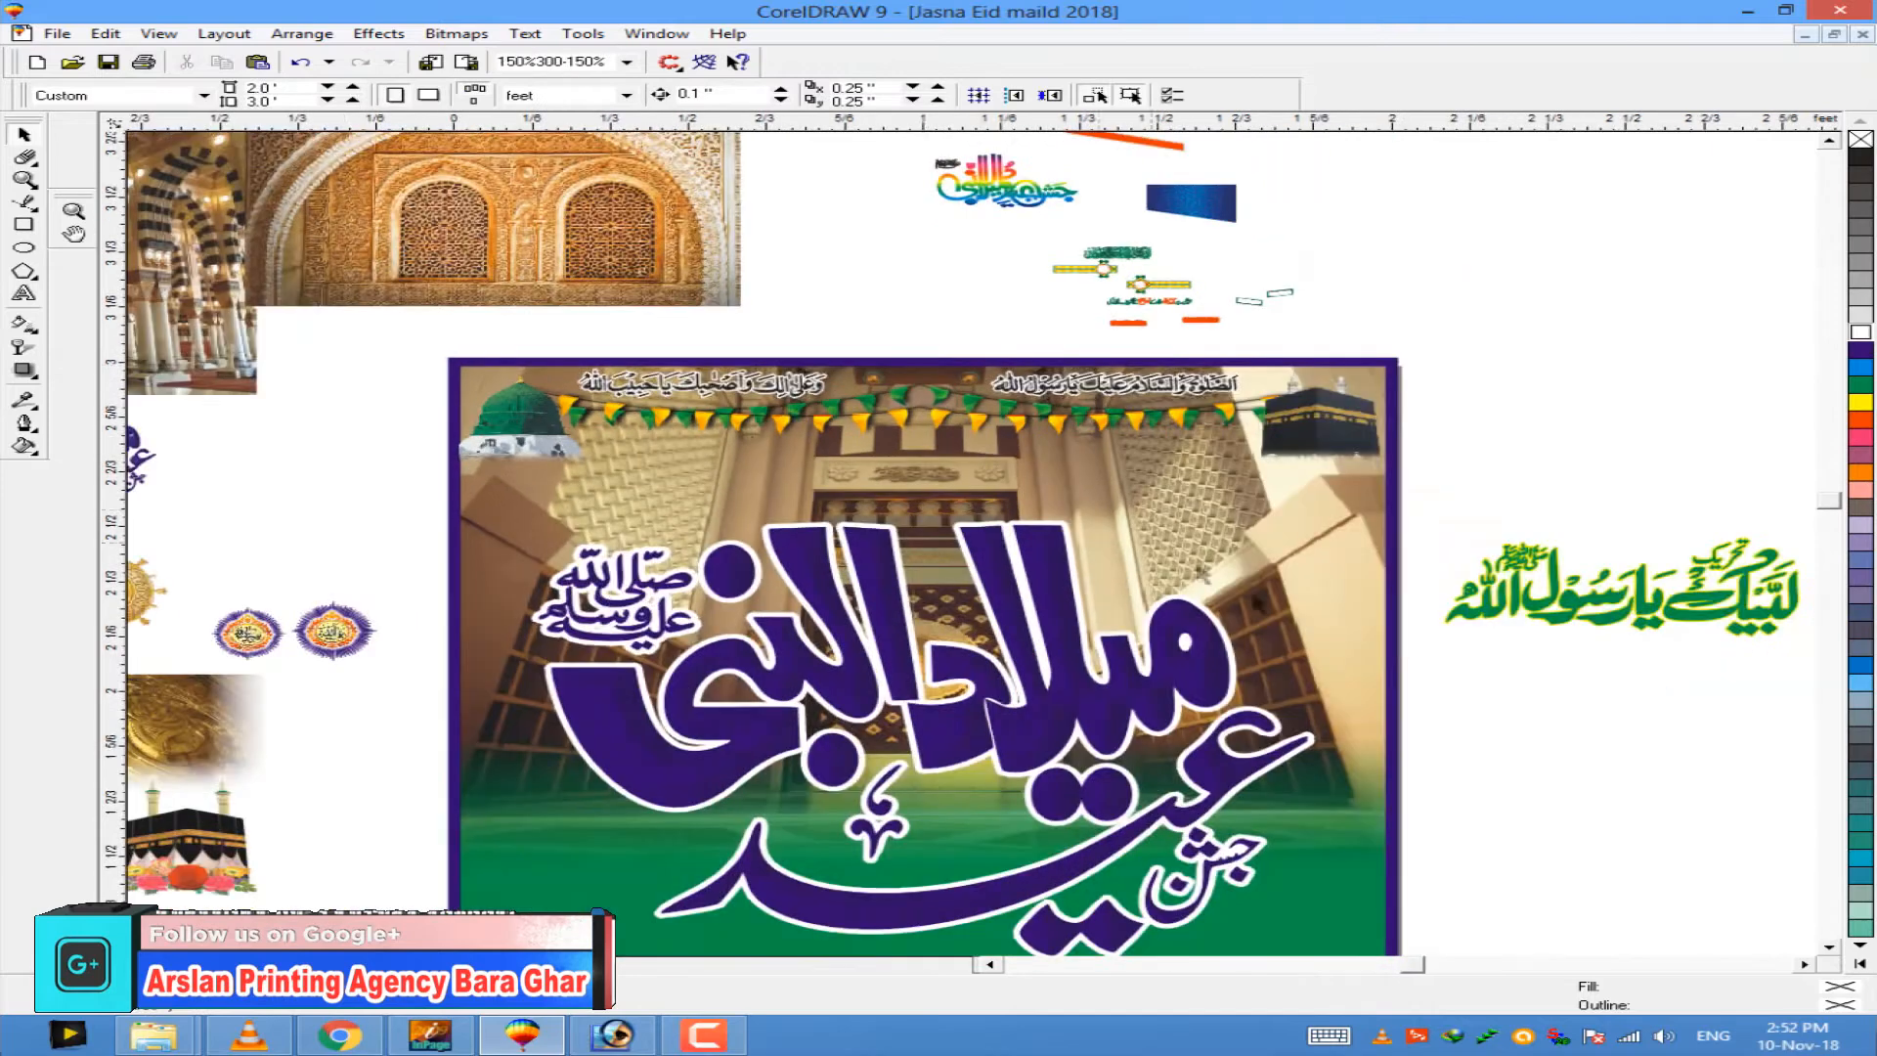
scroll(1300, 488, down, 1)
scroll(1217, 372, up, 5)
scroll(1284, 337, up, 5)
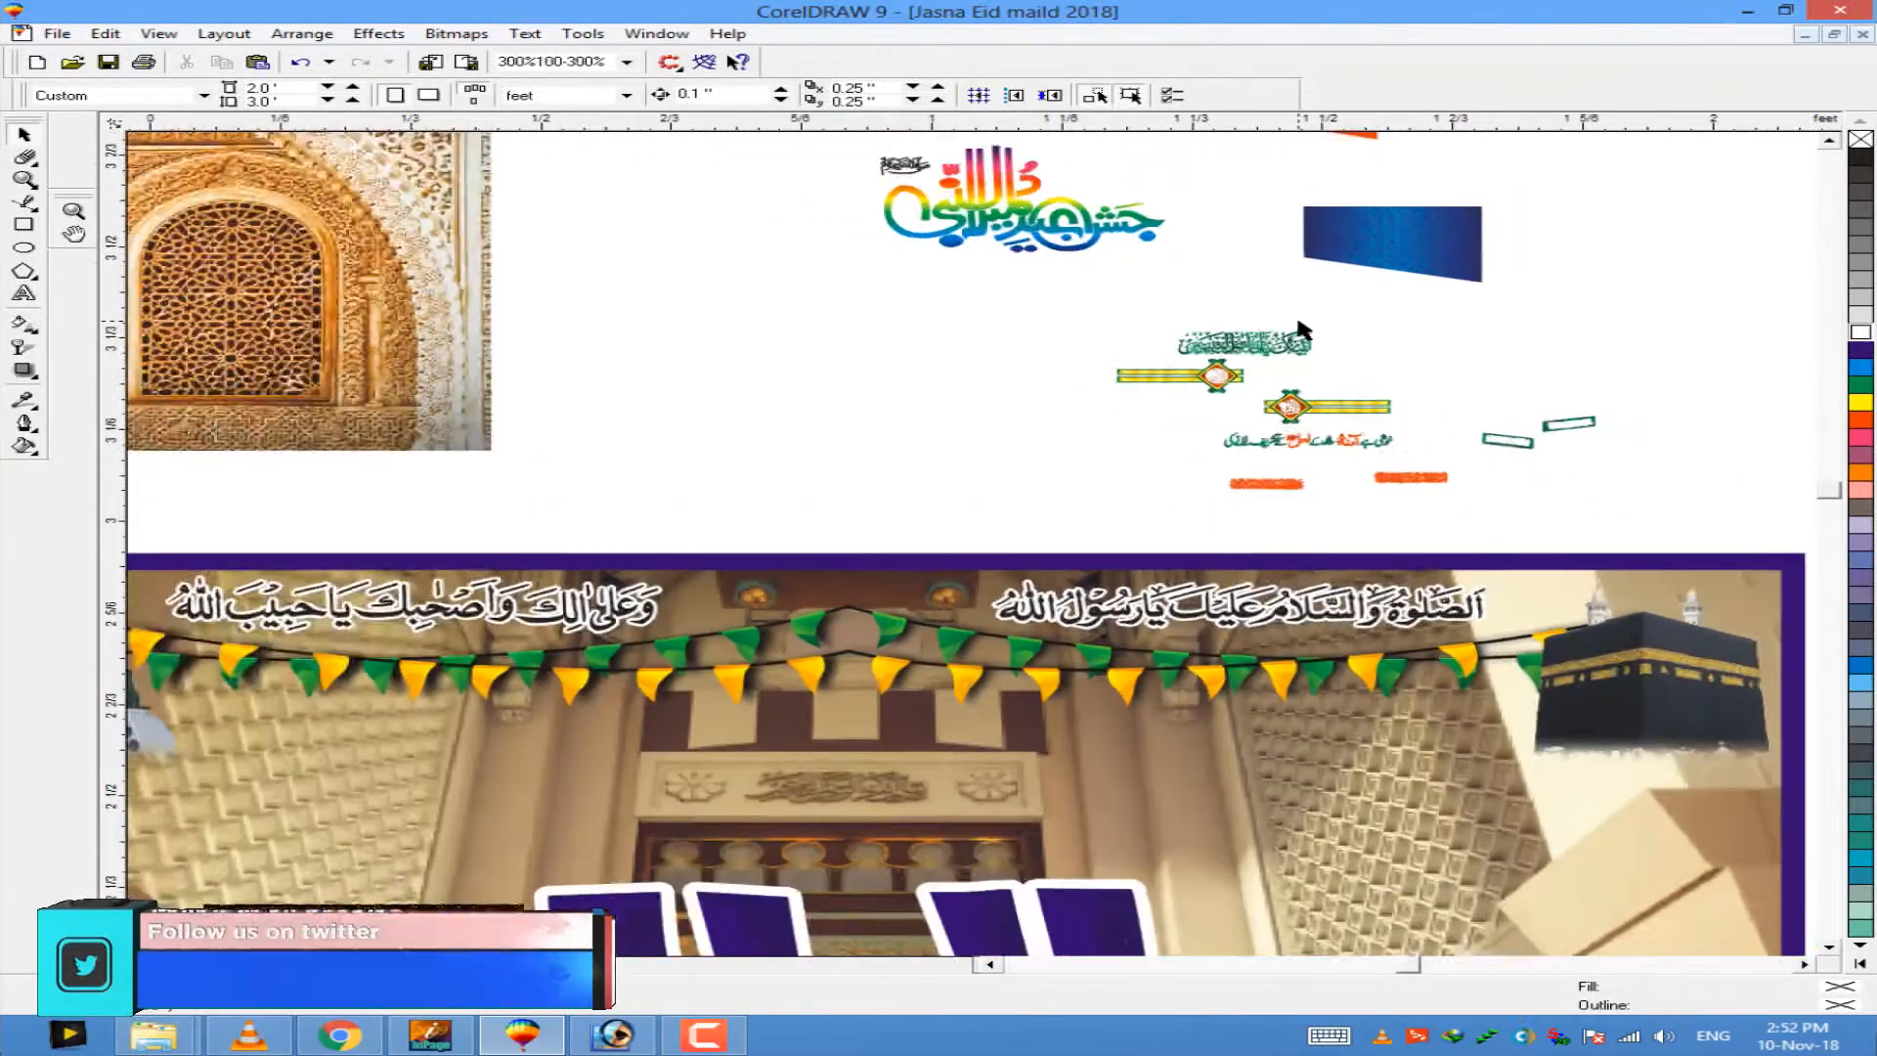
scroll(1433, 427, down, 5)
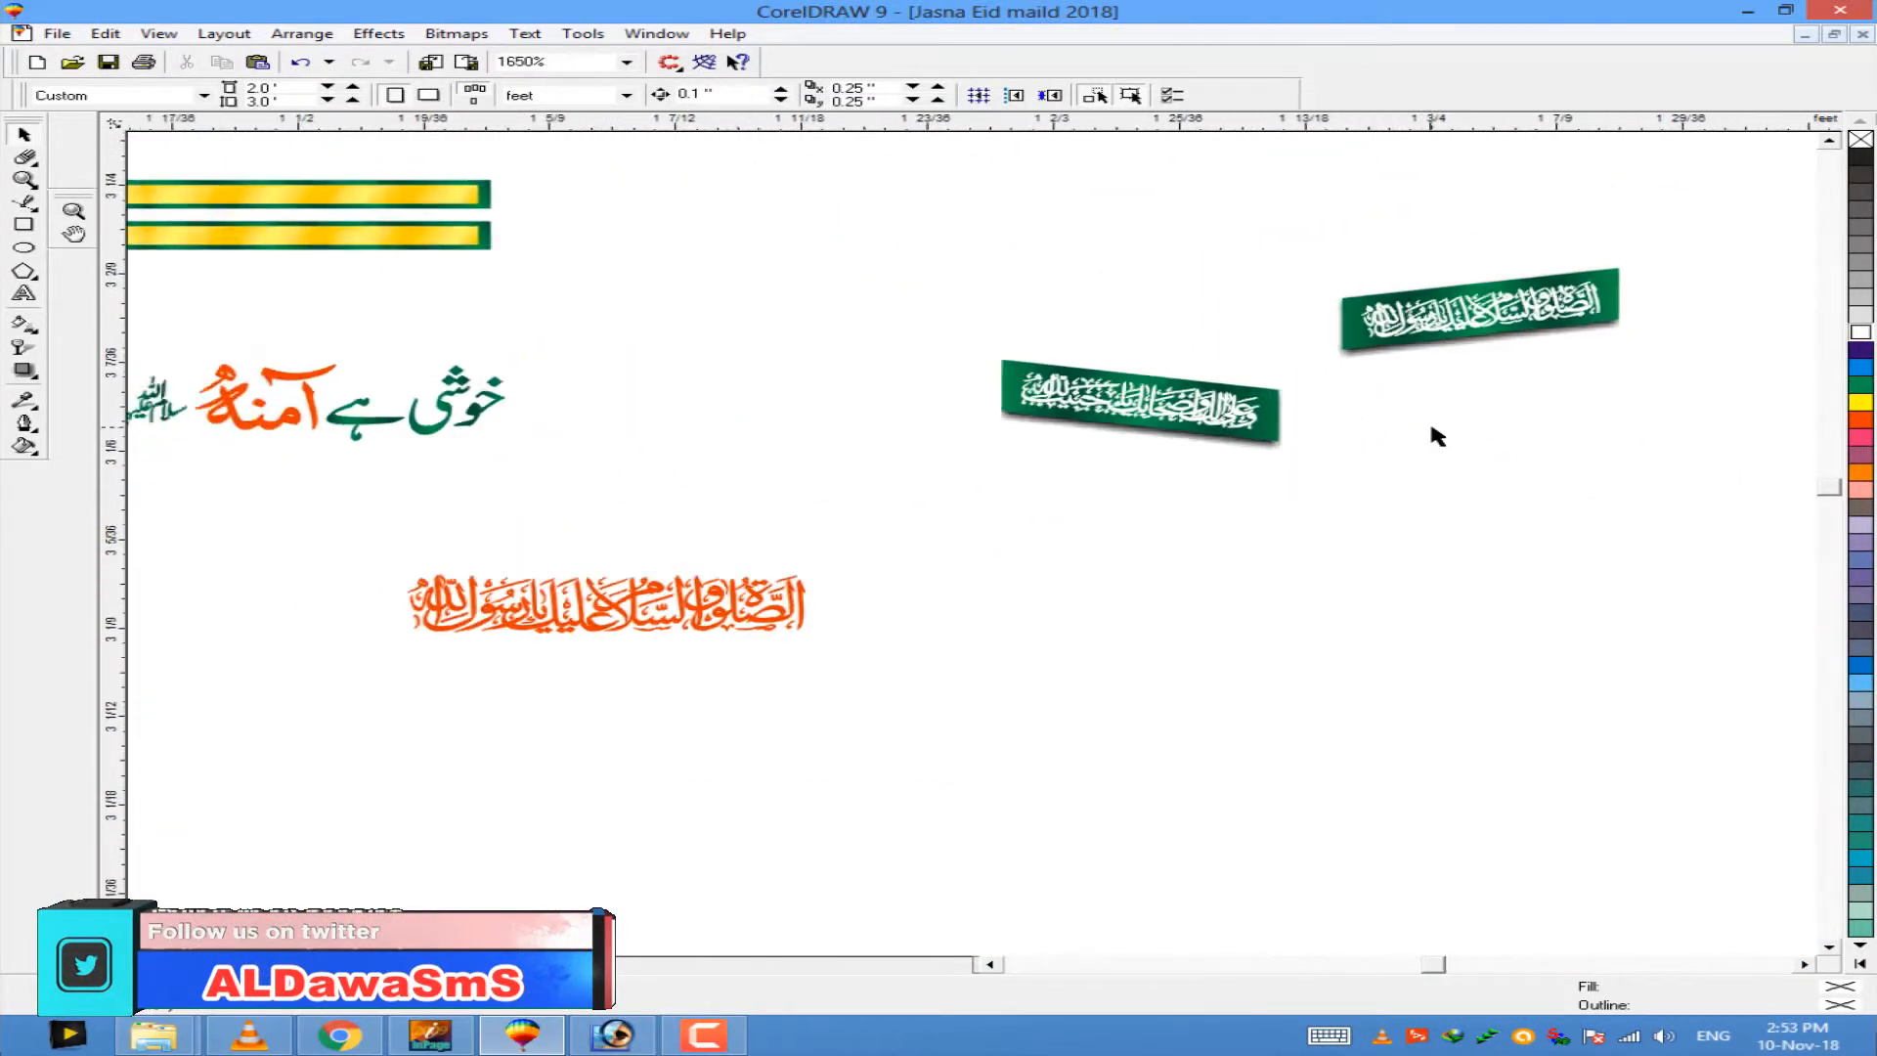
Step: Try one of the round calligraphic medallions beside the Kaaba in the poster's upper right
scroll(1261, 415, down, 3)
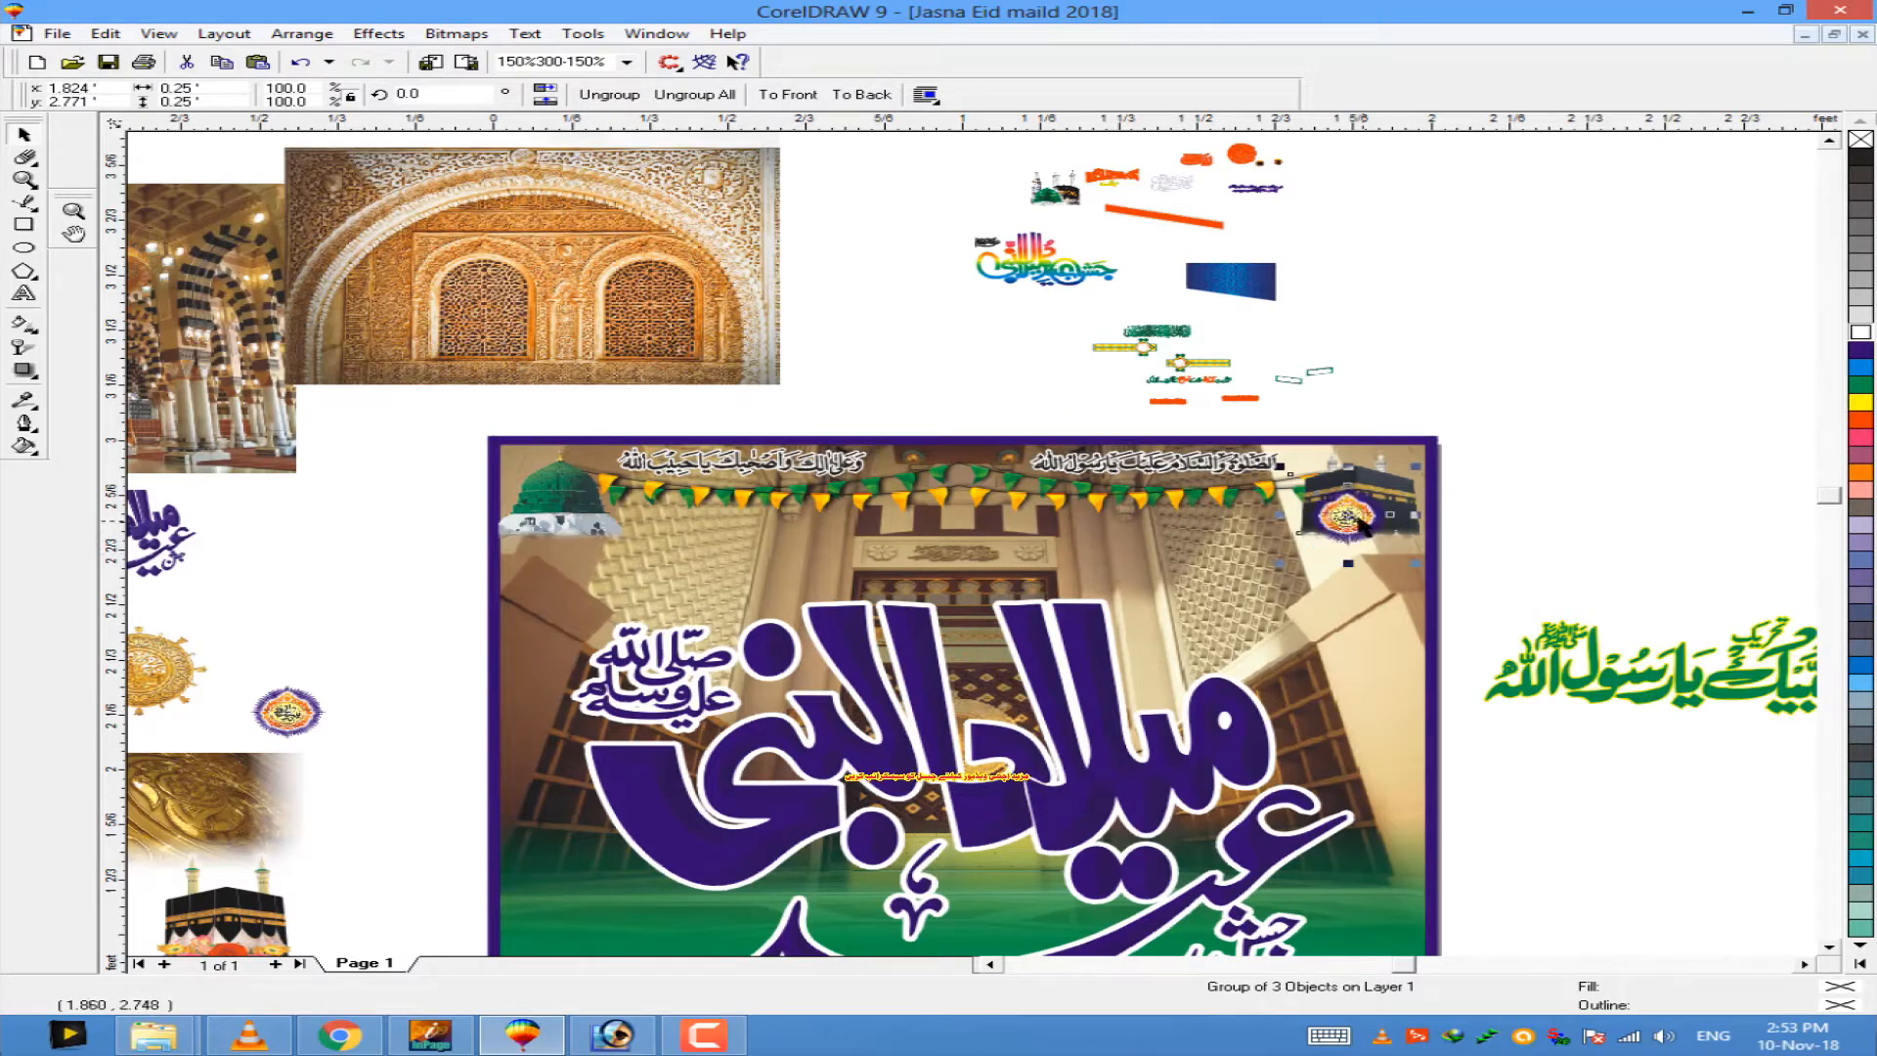
scroll(1376, 541, up, 3)
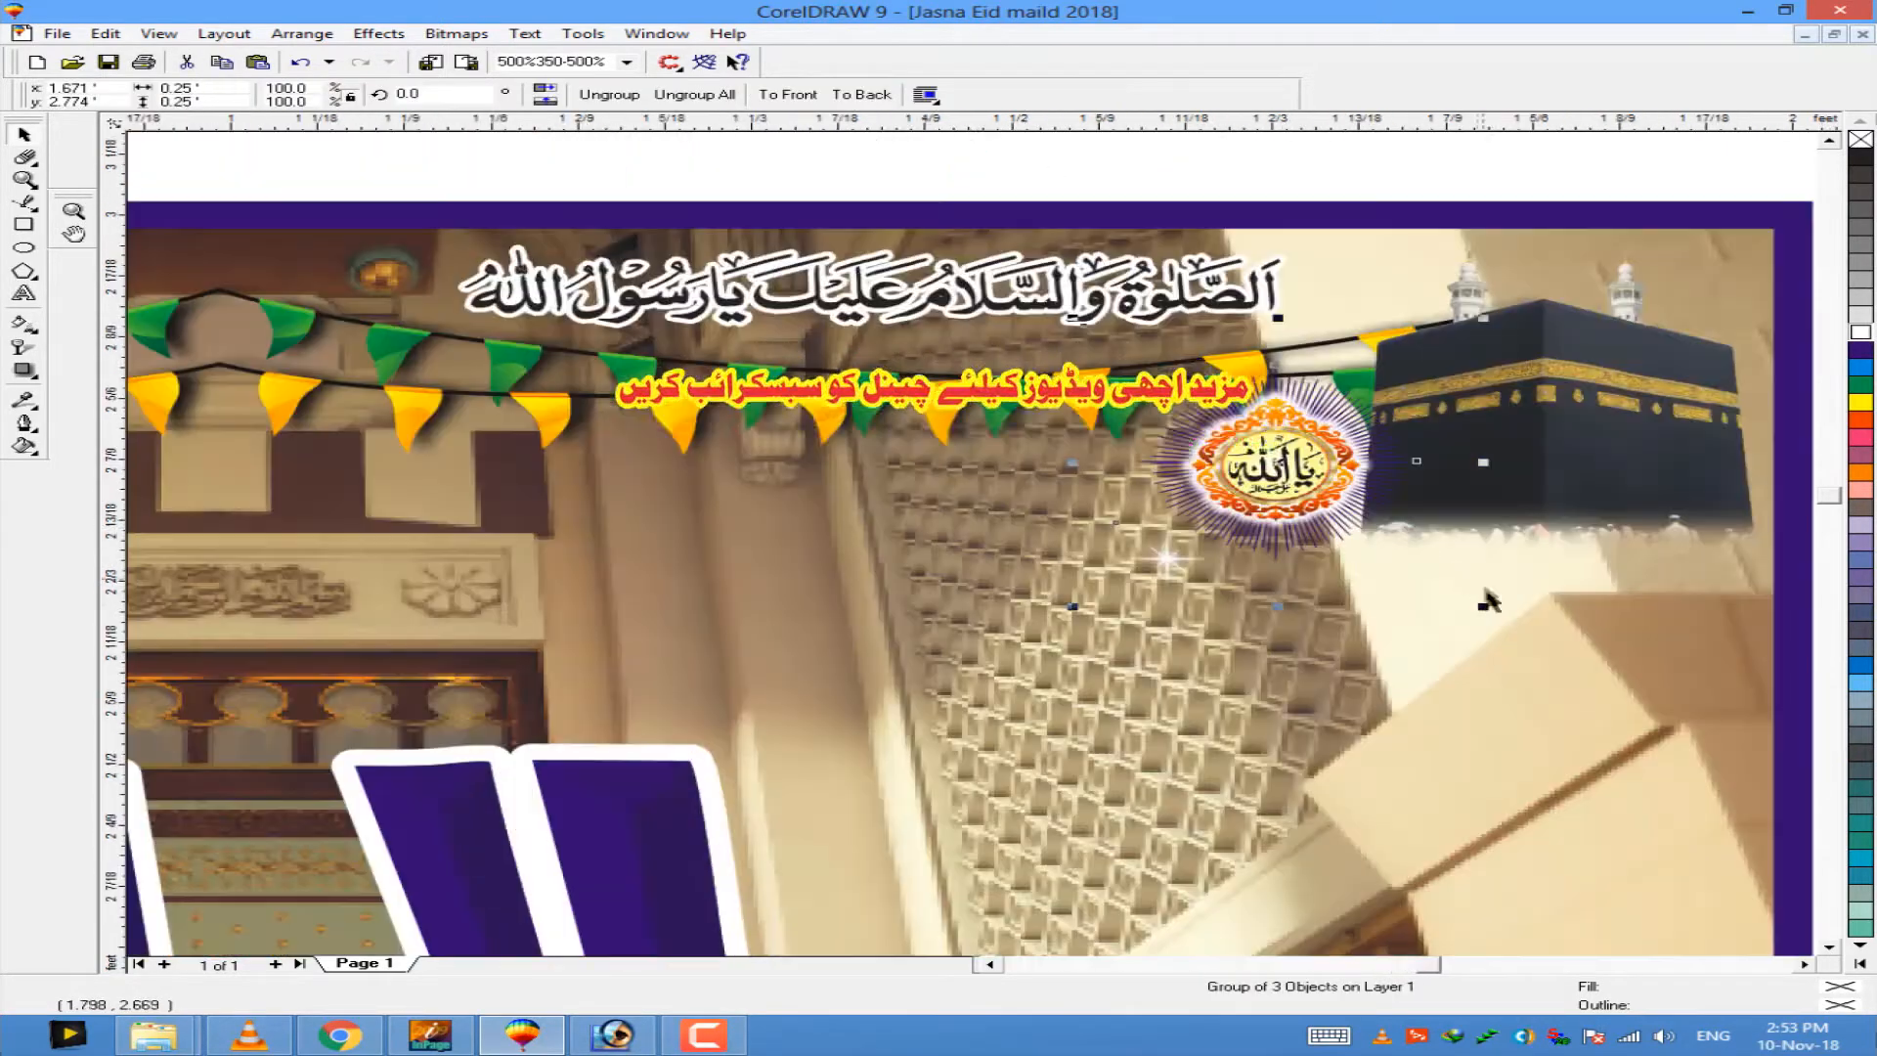
scroll(1342, 533, down, 4)
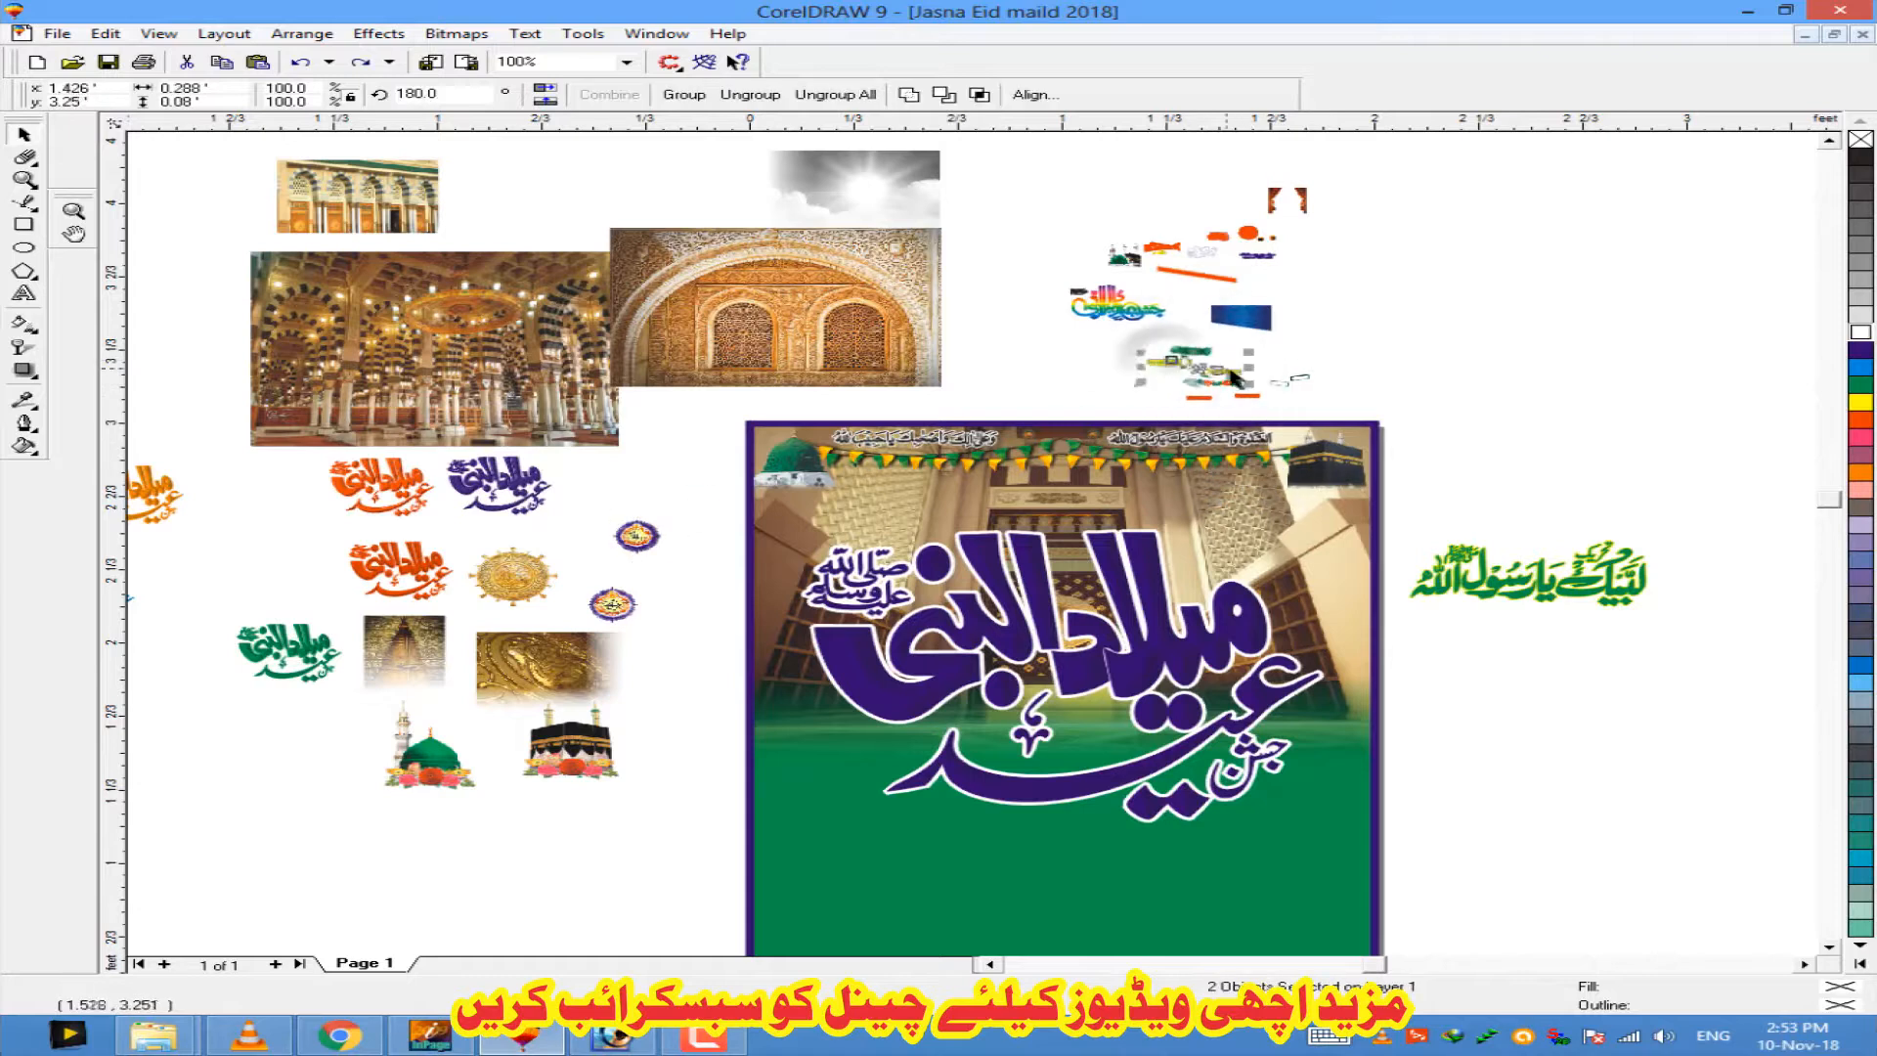
Step: Move the small green calligraphy line upward, clear of the two yellow medallion bars
scroll(1178, 344, up, 6)
drag(1217, 454, 1229, 299)
drag(955, 380, 1615, 513)
scroll(1197, 311, down, 2)
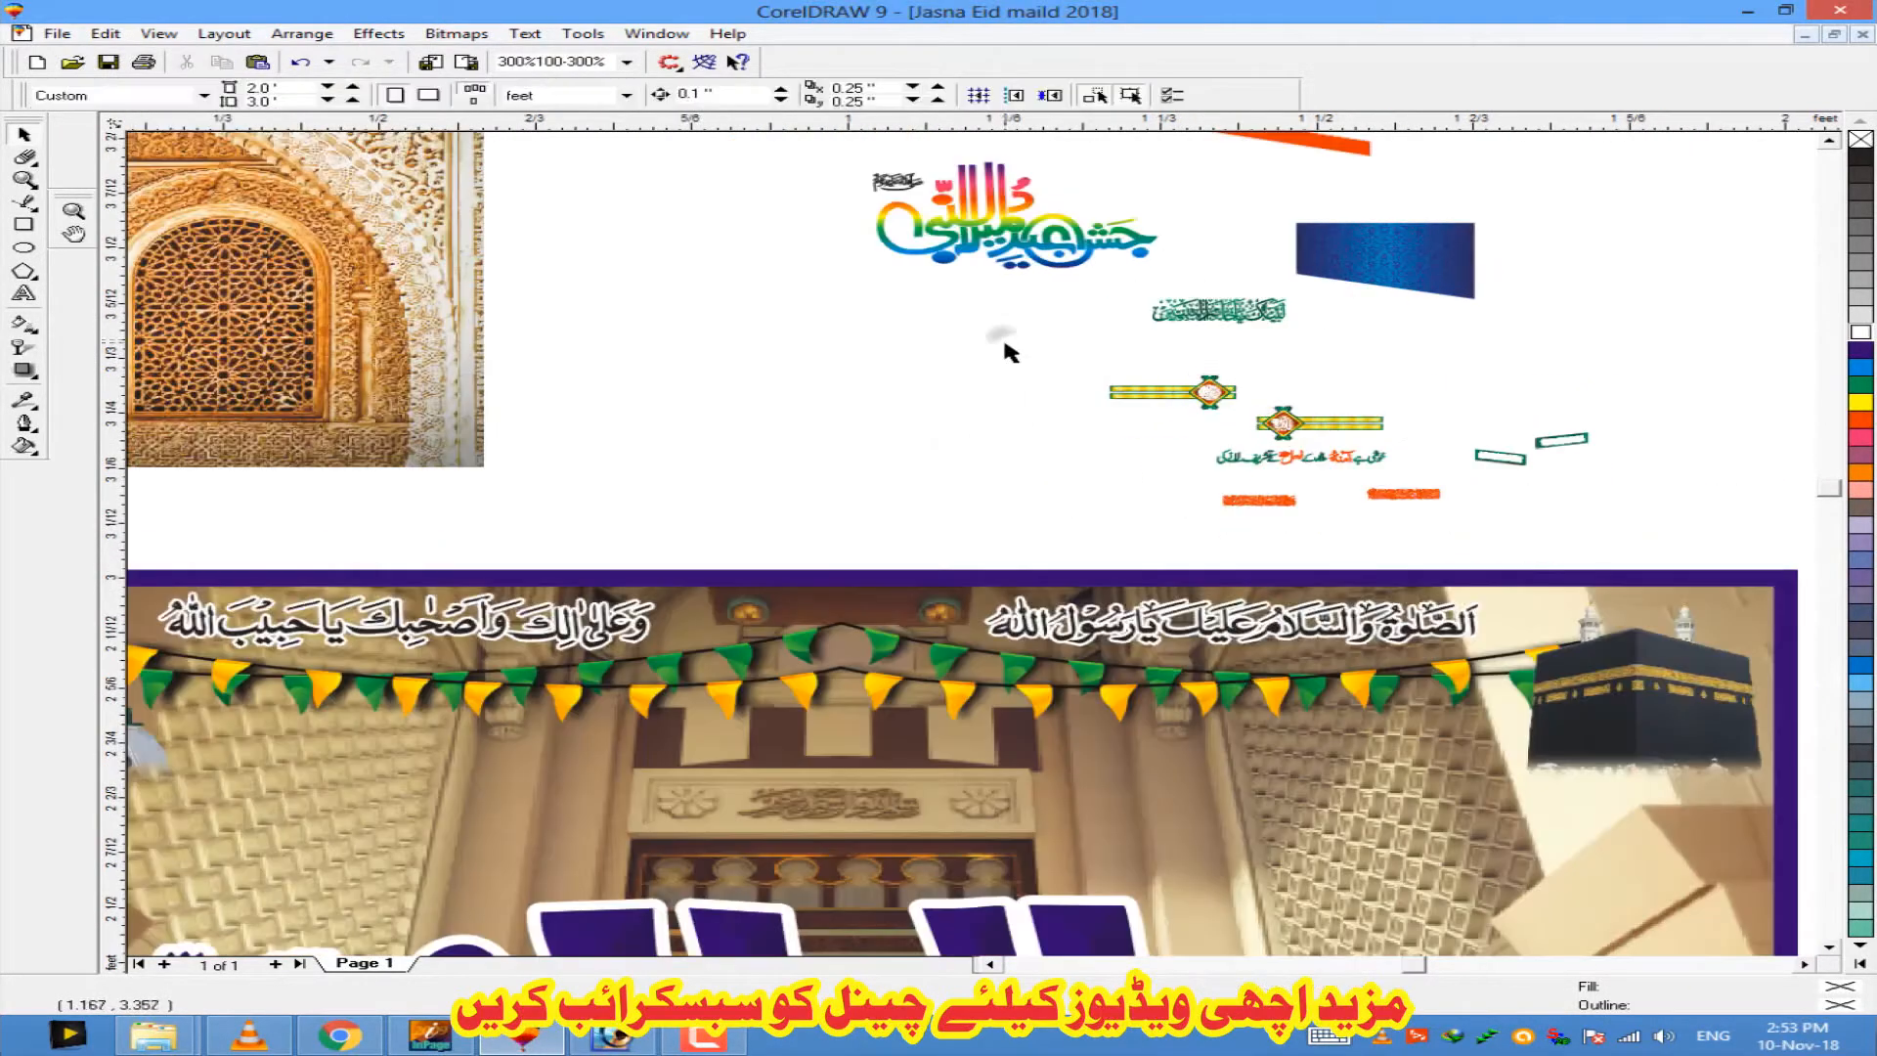
Step: Enlarge the two yellow medallion bars and spread them out beside the poster's upper right corner
drag(991, 342, 1432, 452)
scroll(1240, 399, down, 3)
drag(1239, 399, 1519, 430)
Step: Scale the red Ya Allah medallion bar to about 0.5 ft wide and place it beneath the Kaaba, against the right border
drag(1765, 513, 1518, 423)
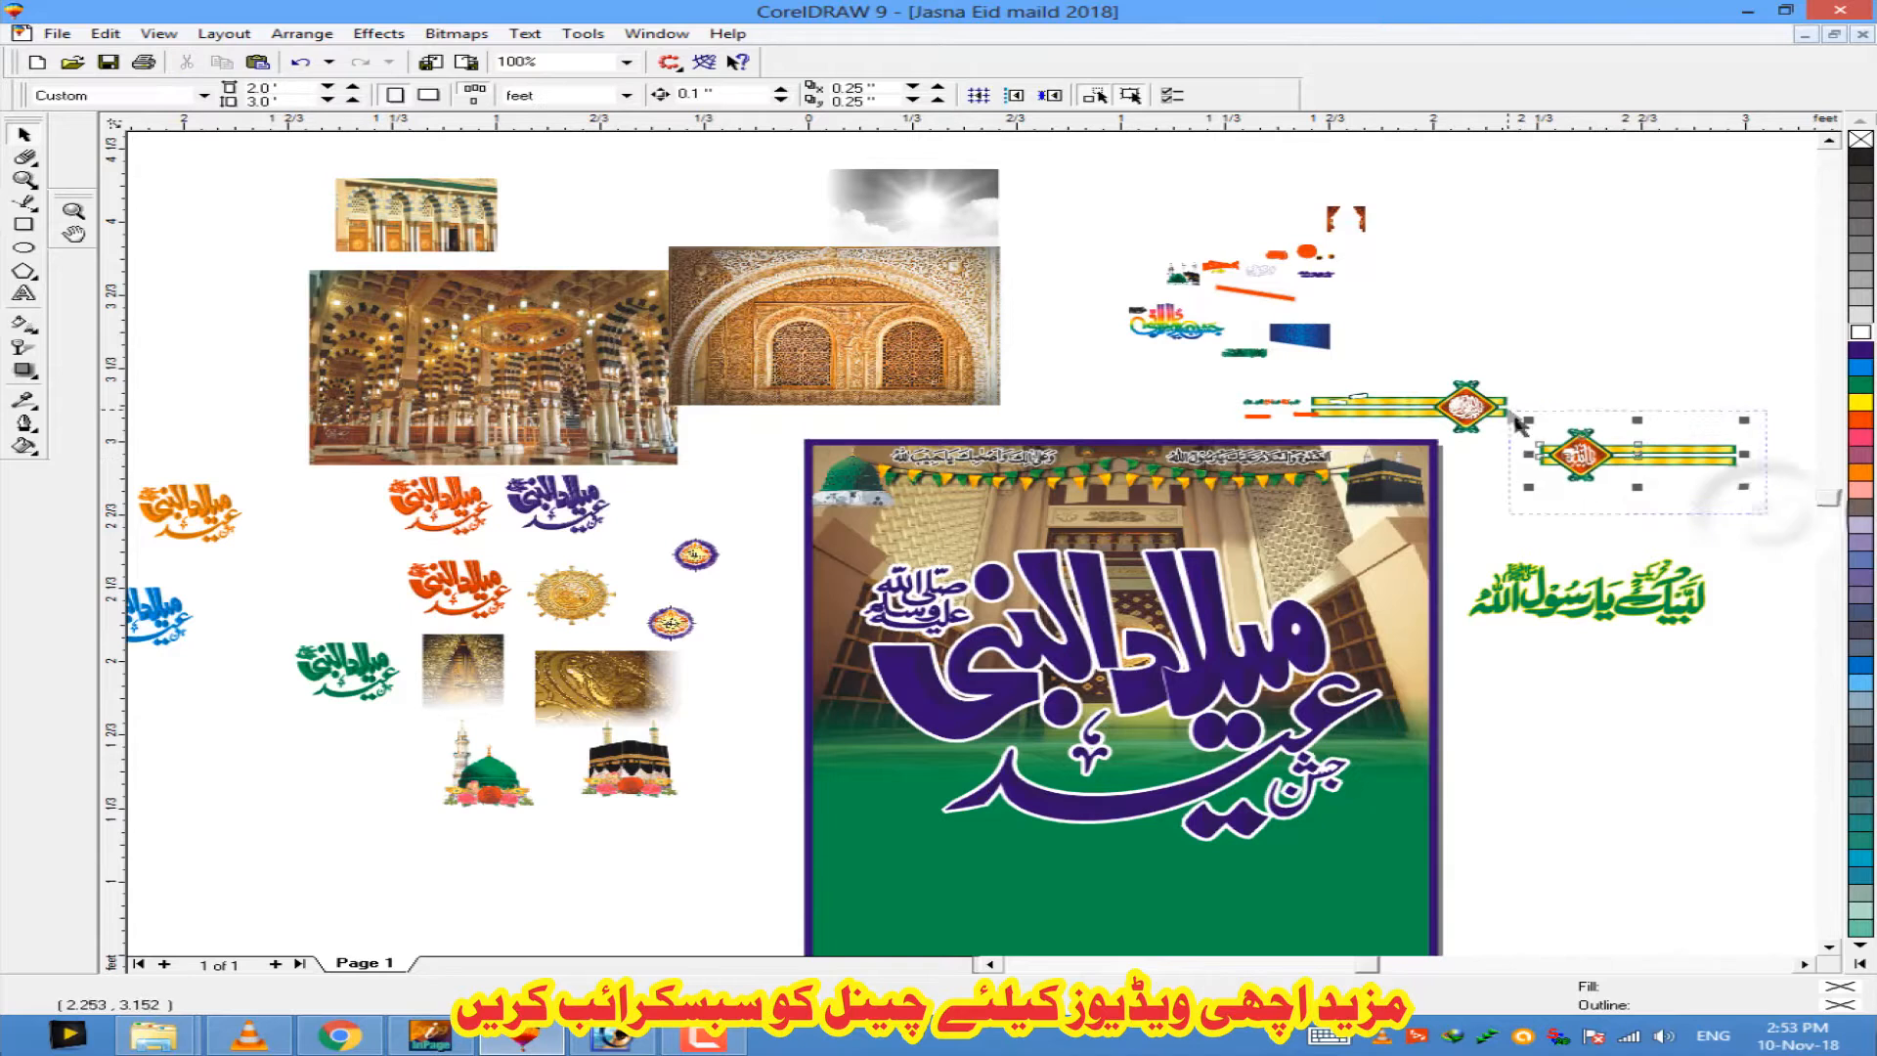
scroll(1336, 525, up, 3)
drag(1635, 454, 1315, 493)
drag(1239, 439, 1435, 505)
scroll(1435, 502, down, 1)
drag(1591, 415, 1671, 391)
drag(1533, 472, 1564, 447)
drag(1337, 475, 1357, 482)
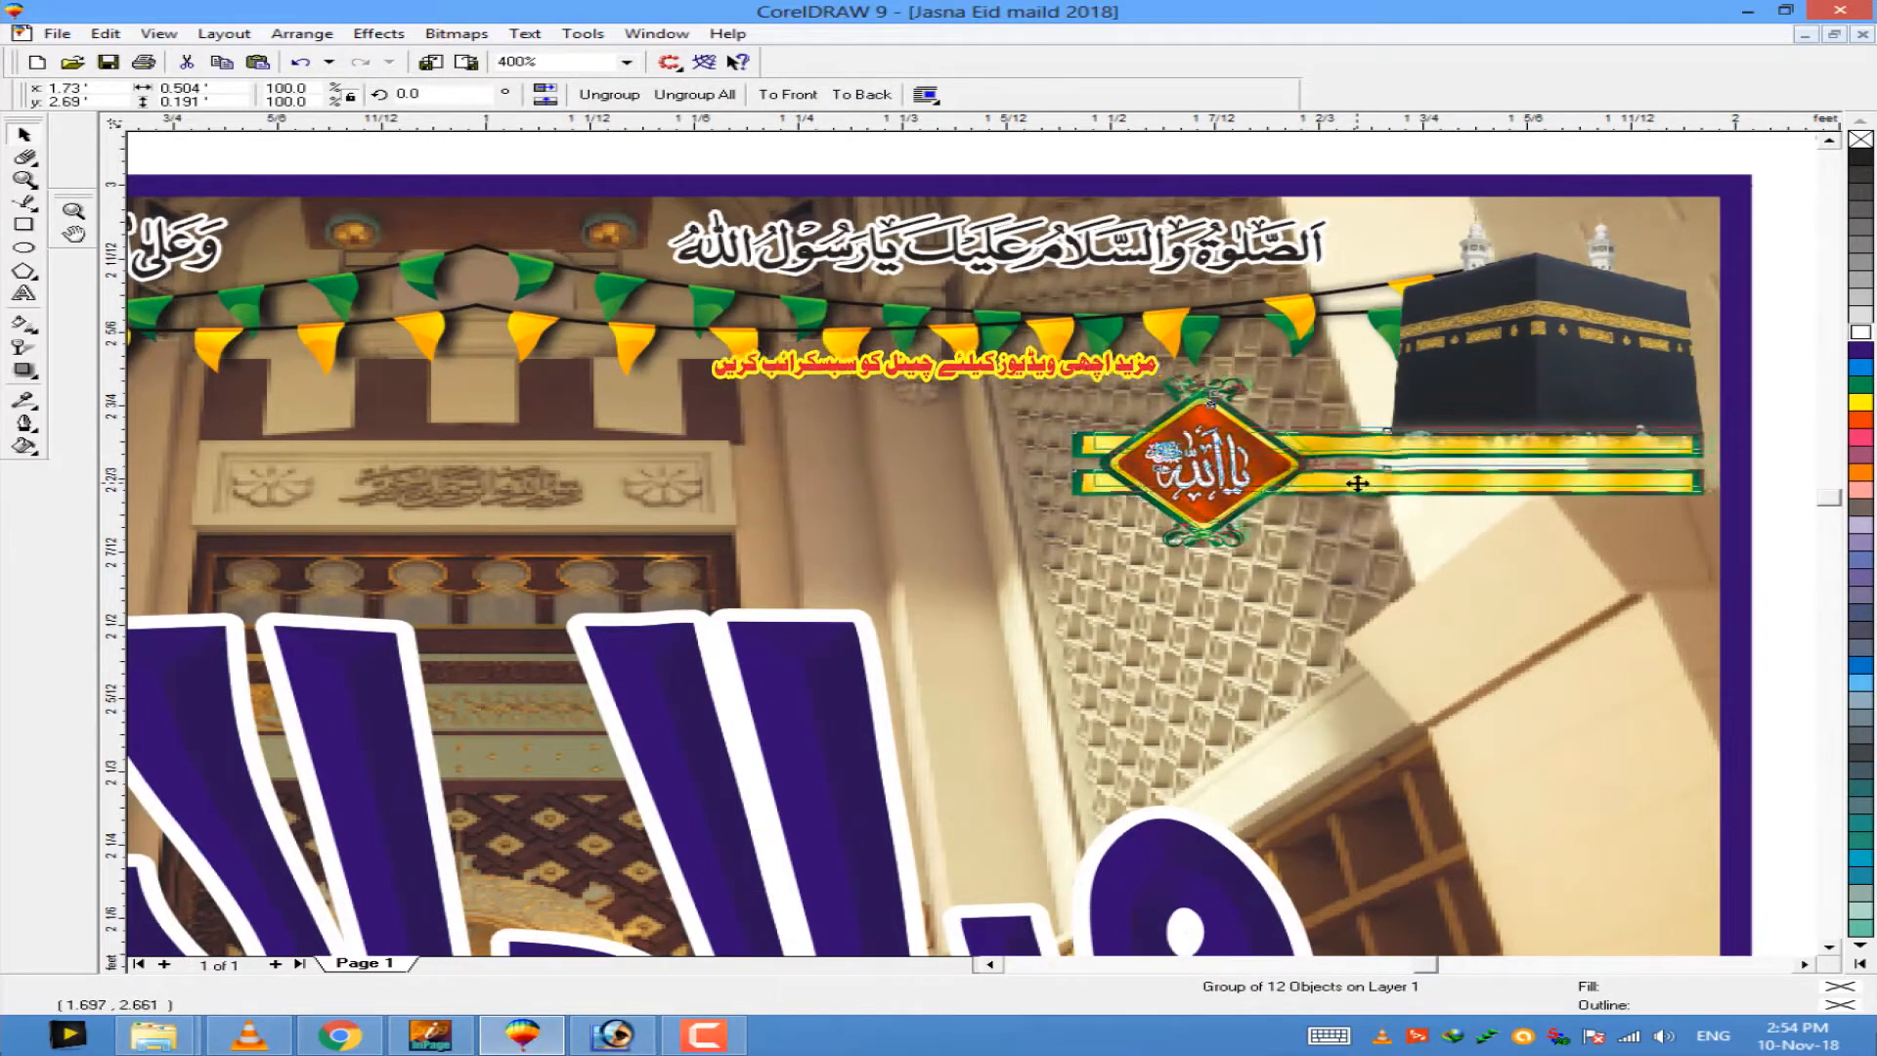
Step: Clear the small green banners and orange lines off the remaining medallion bar and group the bar's pieces
click(1781, 455)
scroll(1504, 479, down, 2)
scroll(1650, 342, up, 2)
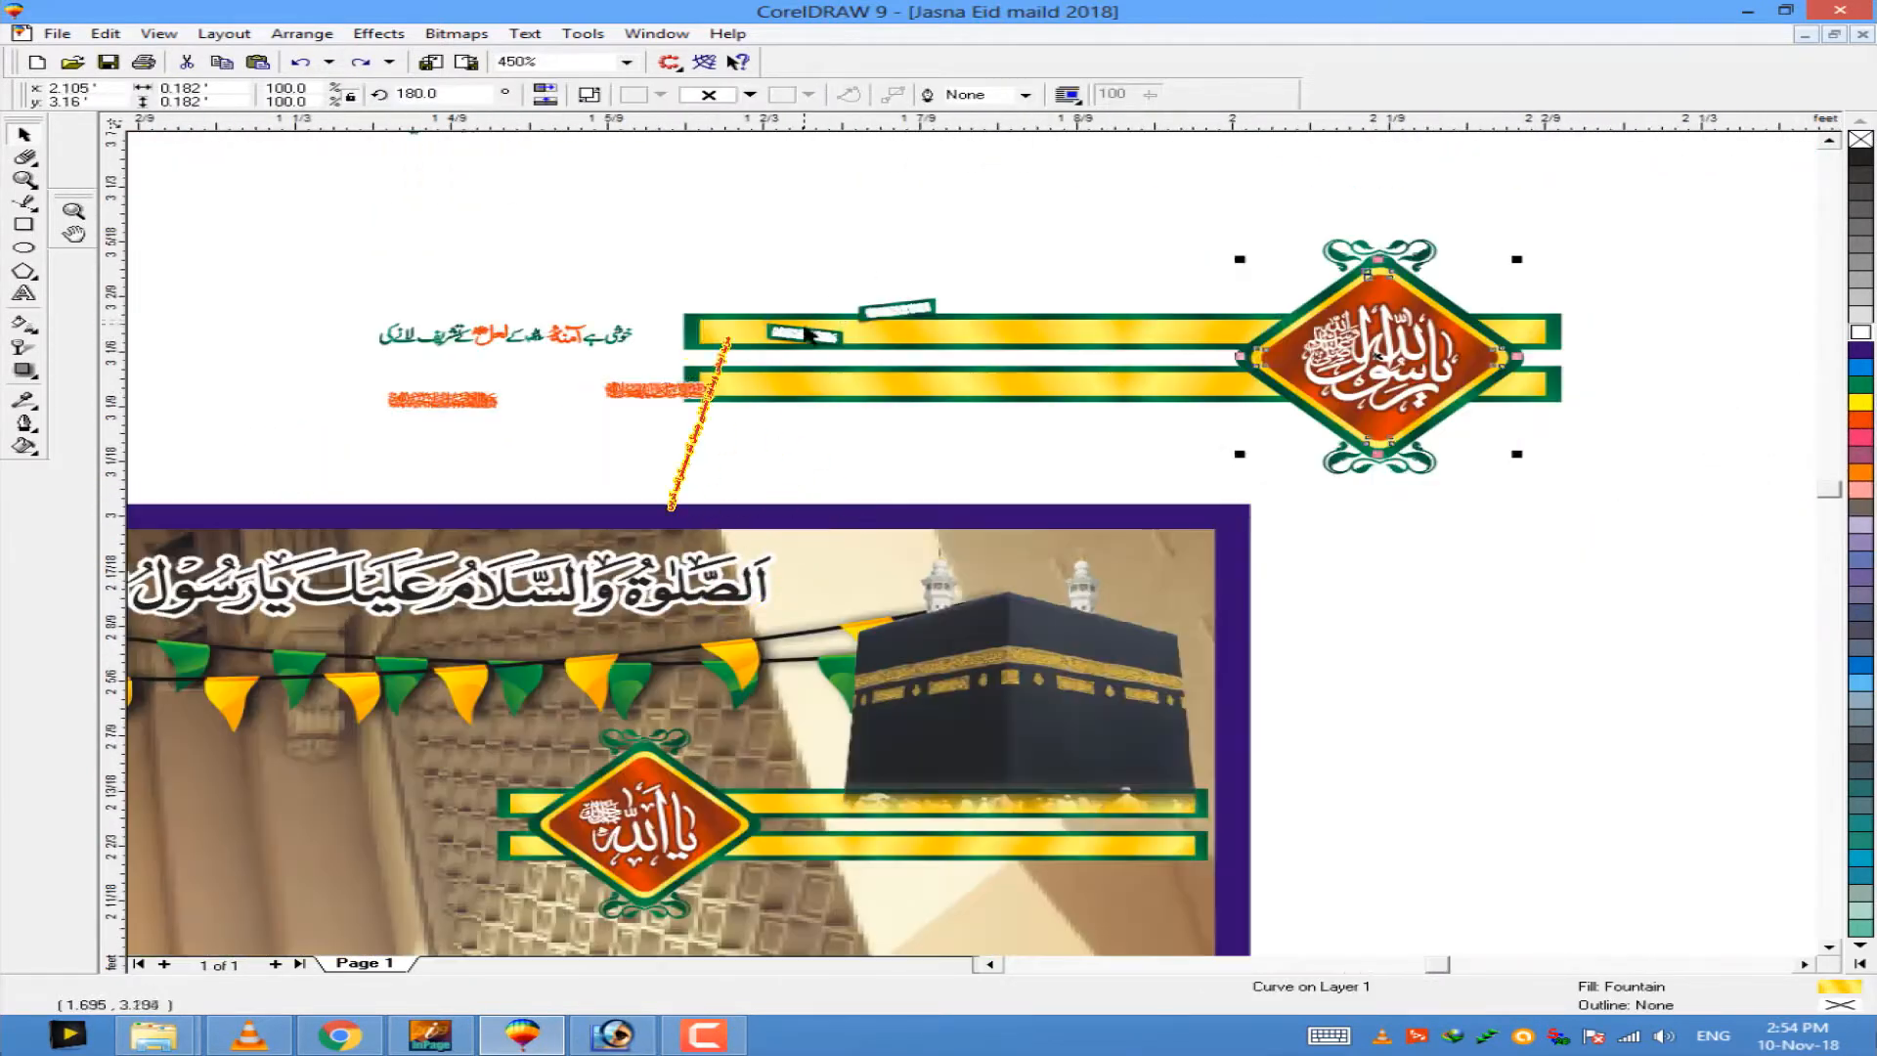
scroll(427, 368, down, 2)
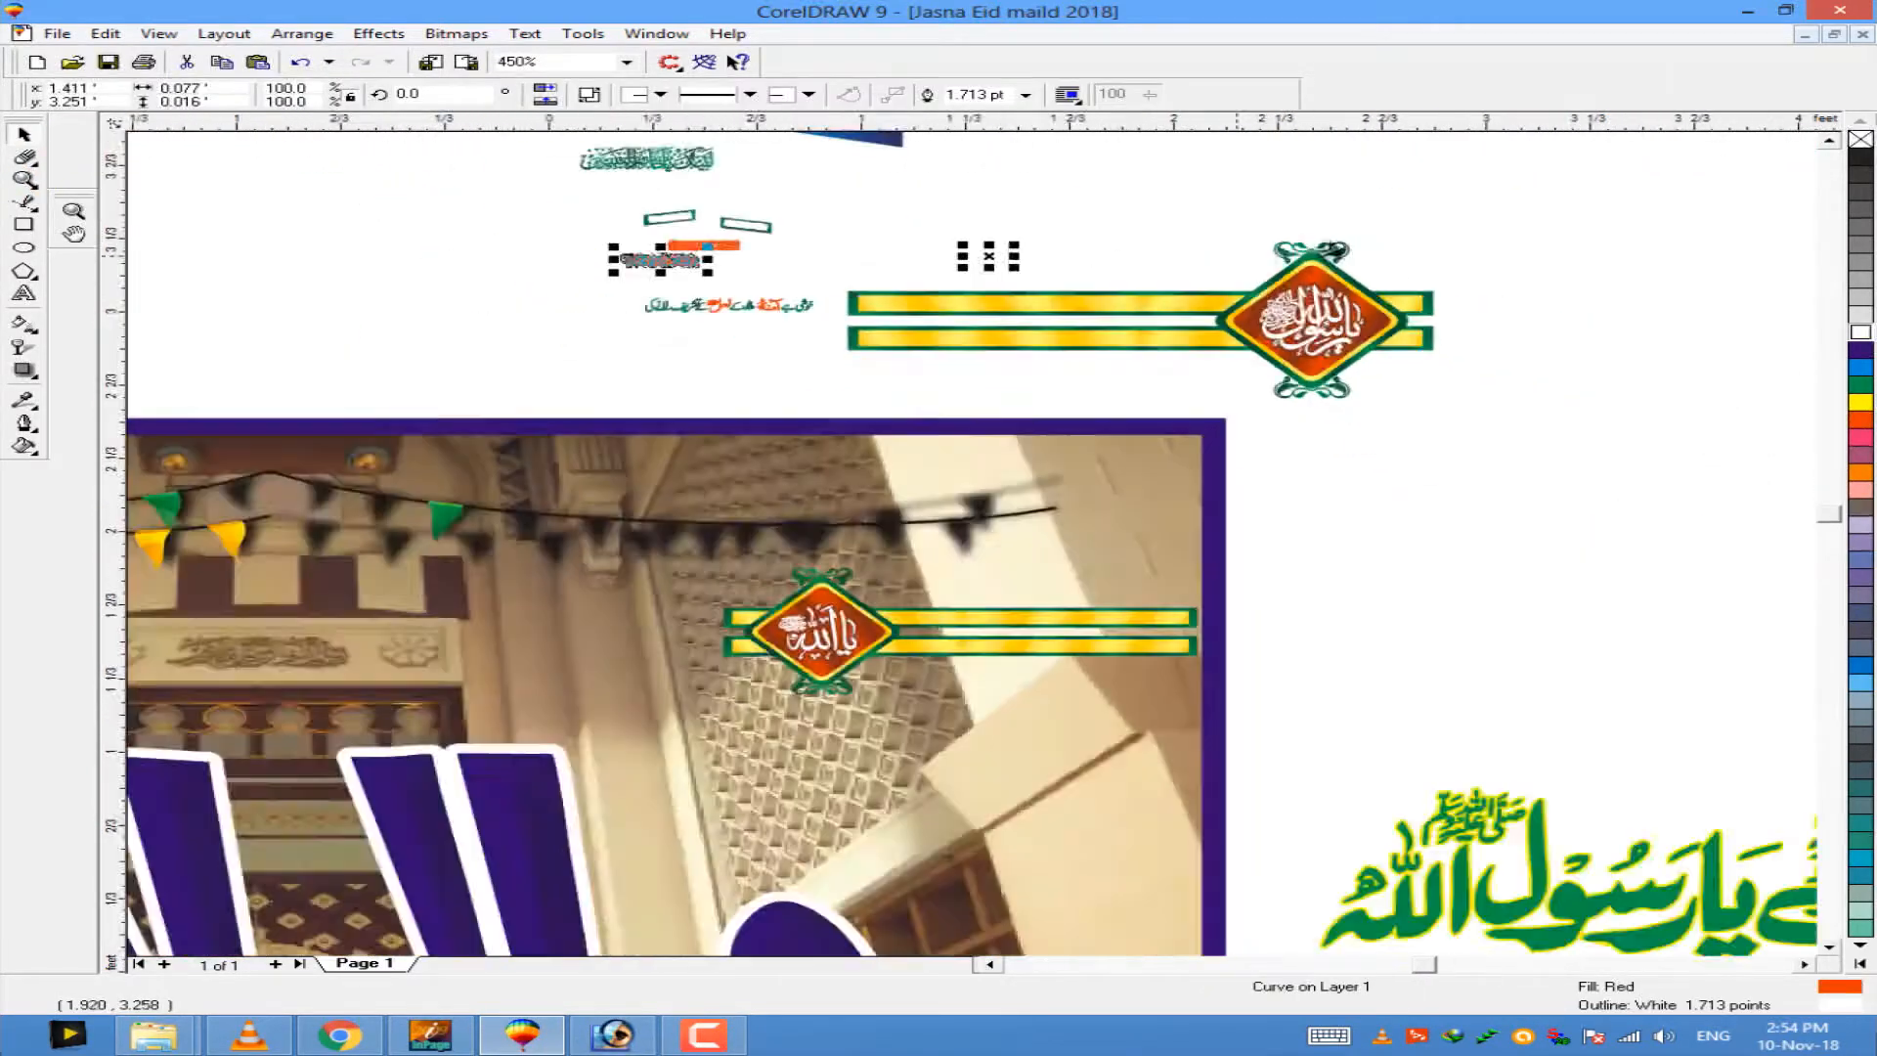
key(ctrl+g)
scroll(1456, 305, down, 2)
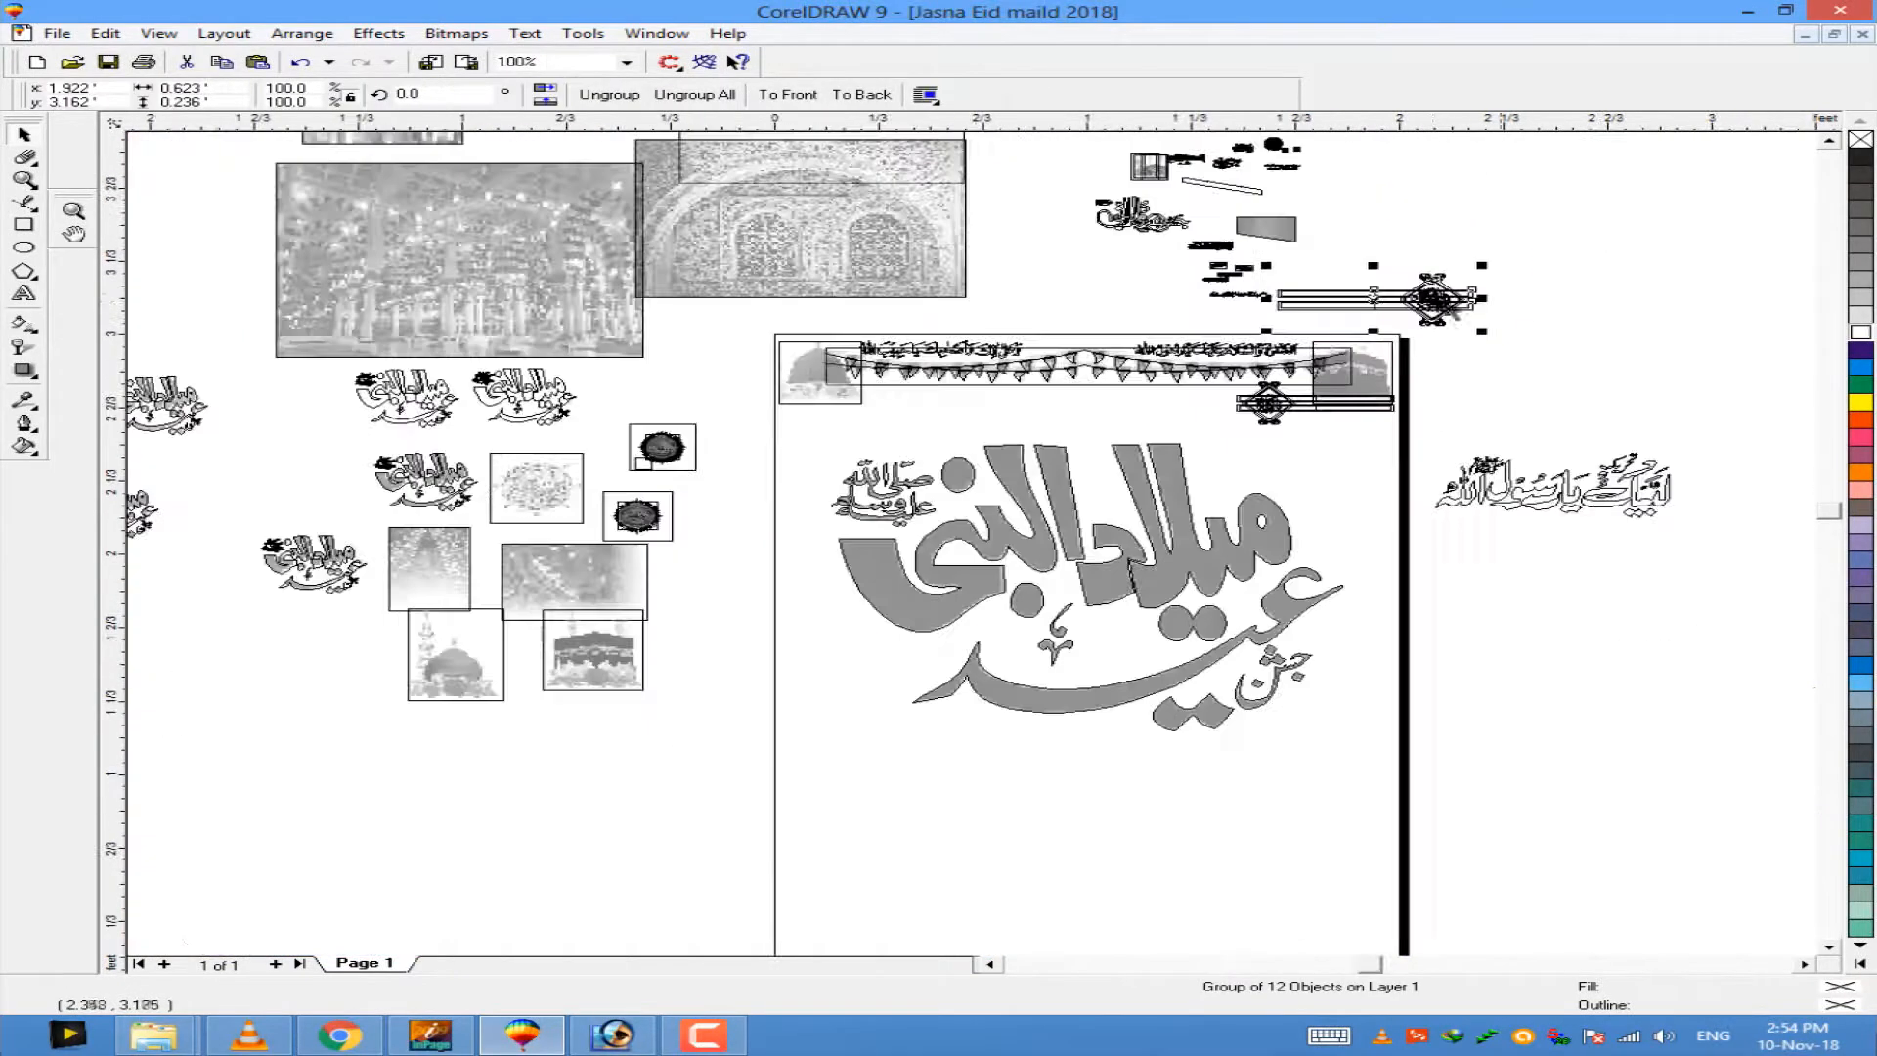
Step: Scale the second medallion bar to match the first and bring it onto the poster at the same height
drag(1363, 406, 1379, 397)
scroll(1380, 397, up, 3)
drag(1614, 221, 1539, 289)
scroll(1561, 396, down, 1)
scroll(1561, 396, down, 4)
scroll(1102, 445, up, 1)
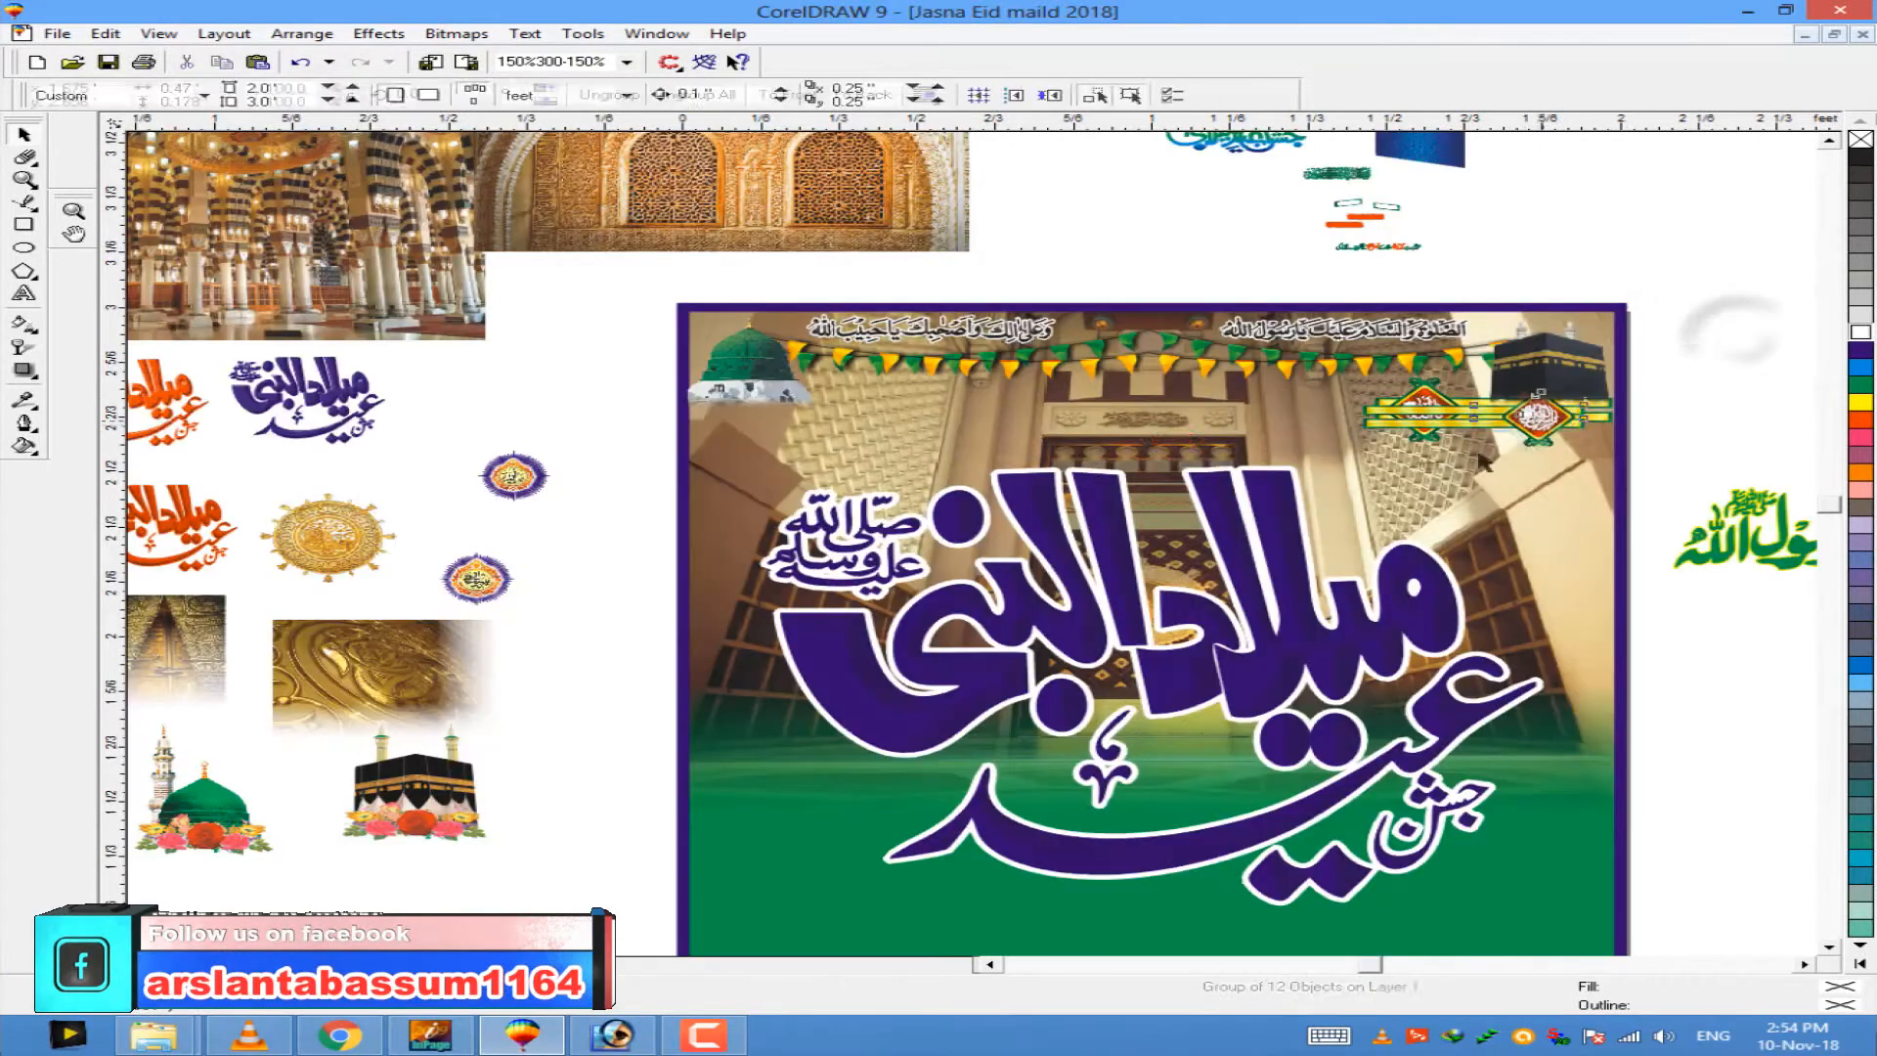
Step: Move the second medallion bar to the poster's left edge, beneath the green dome and level with the first bar
drag(836, 411, 836, 411)
click(653, 401)
scroll(674, 396, up, 2)
click(782, 416)
key(Up)
click(427, 469)
scroll(459, 465, down, 2)
scroll(622, 494, up, 1)
click(726, 455)
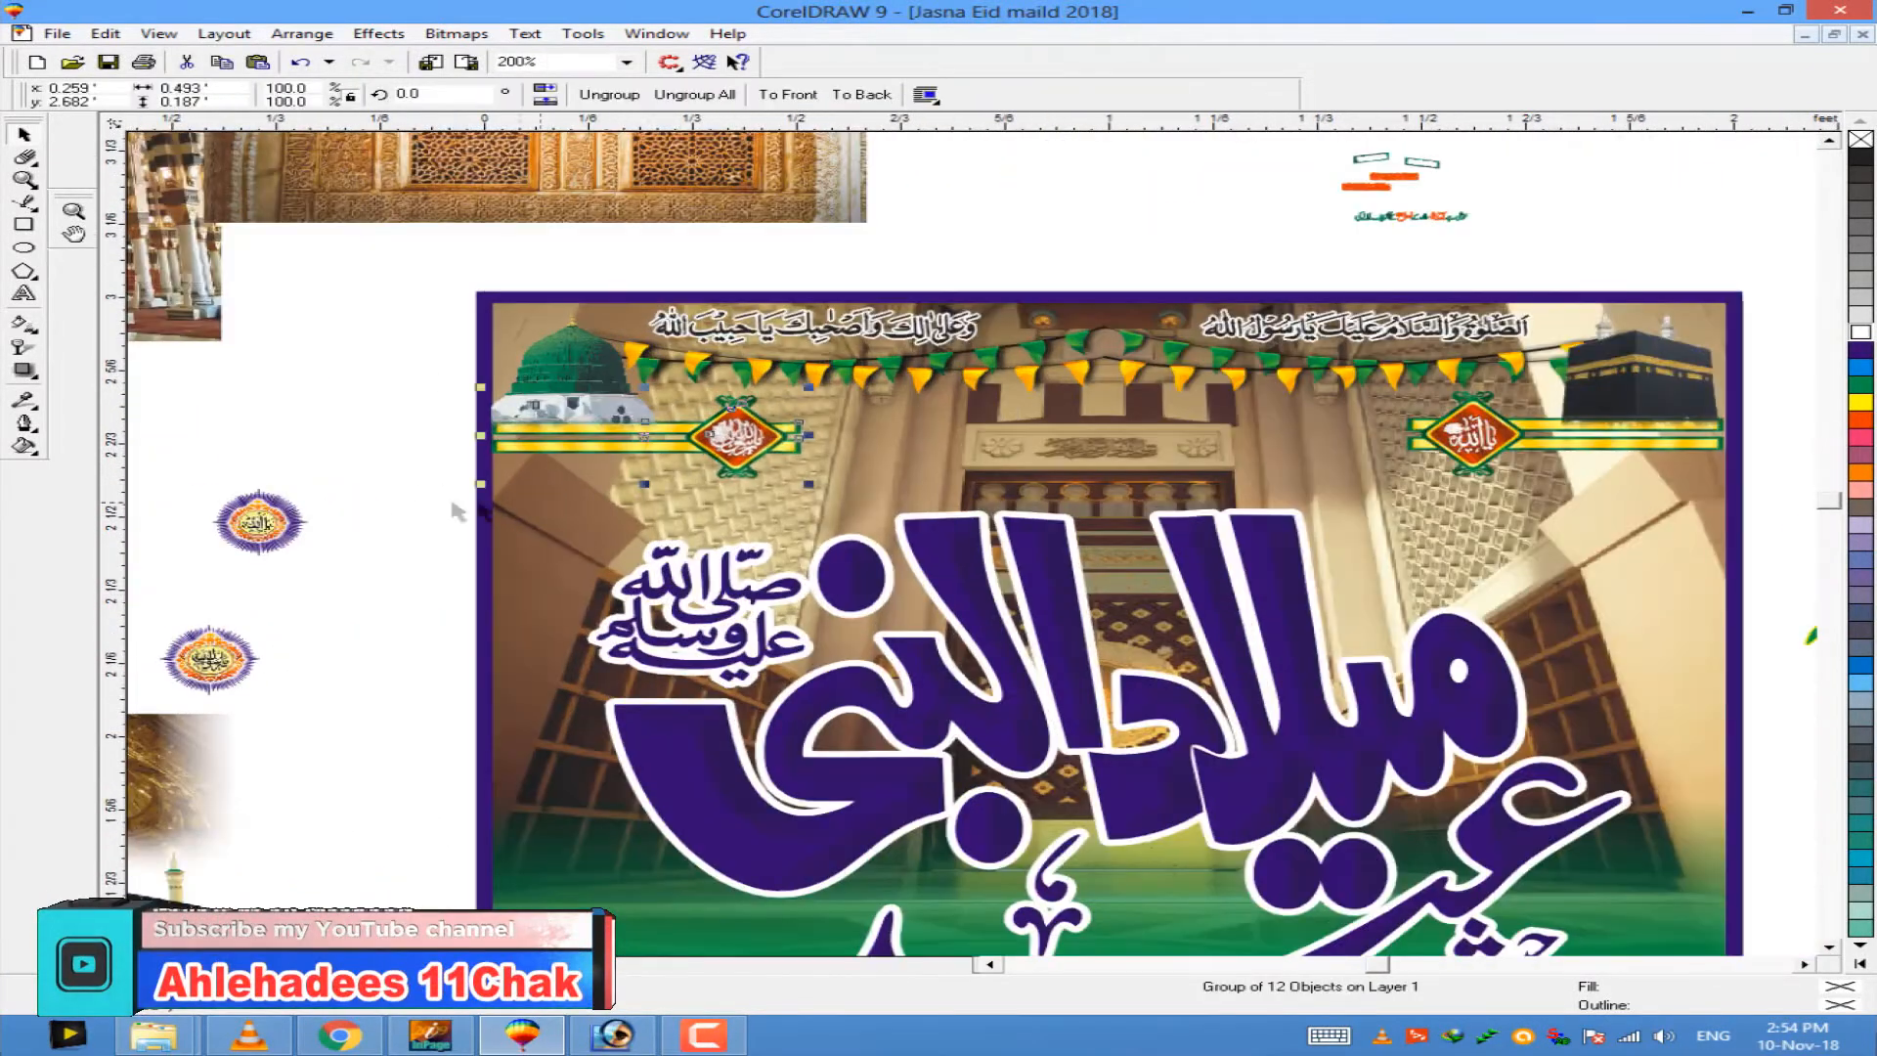
Step: Place the green and orange Urdu line between the two medallion bars and enlarge it to fill the gap
click(327, 477)
scroll(987, 471, down, 2)
drag(1308, 374, 1100, 514)
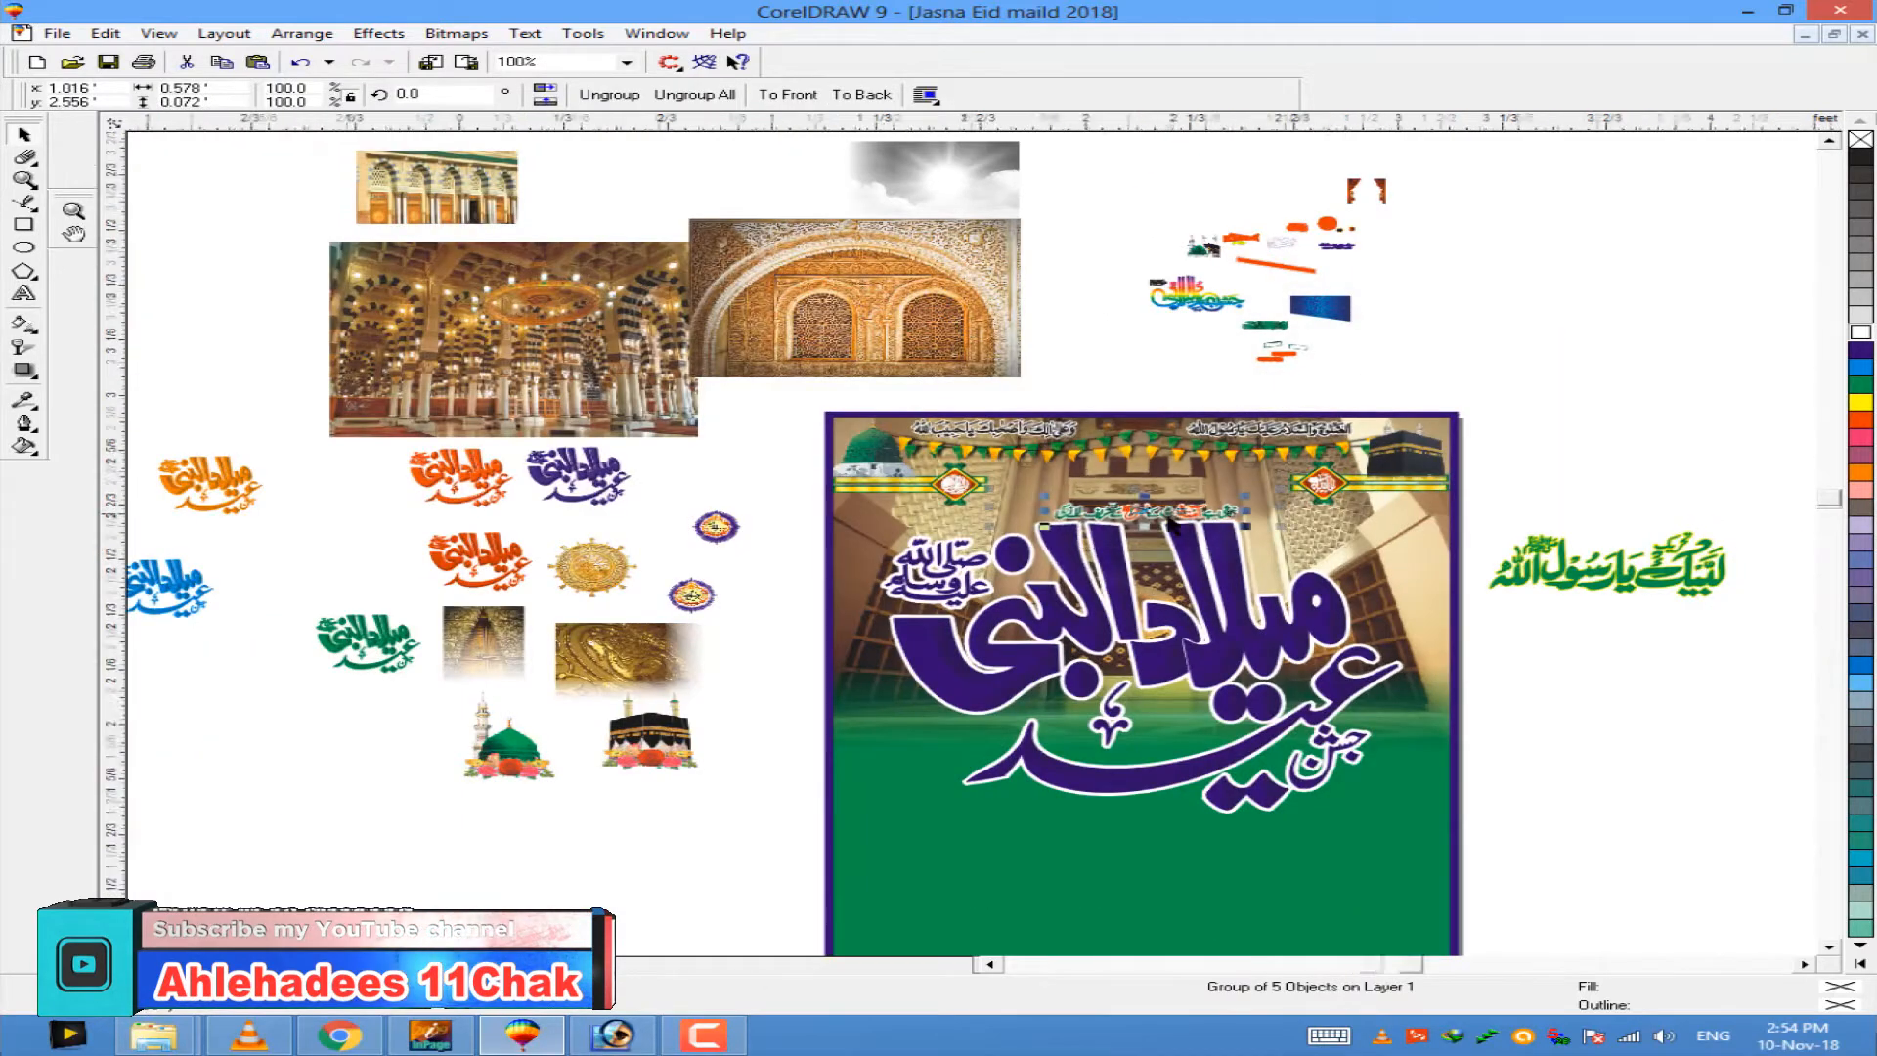
scroll(1181, 518, up, 1)
click(1354, 352)
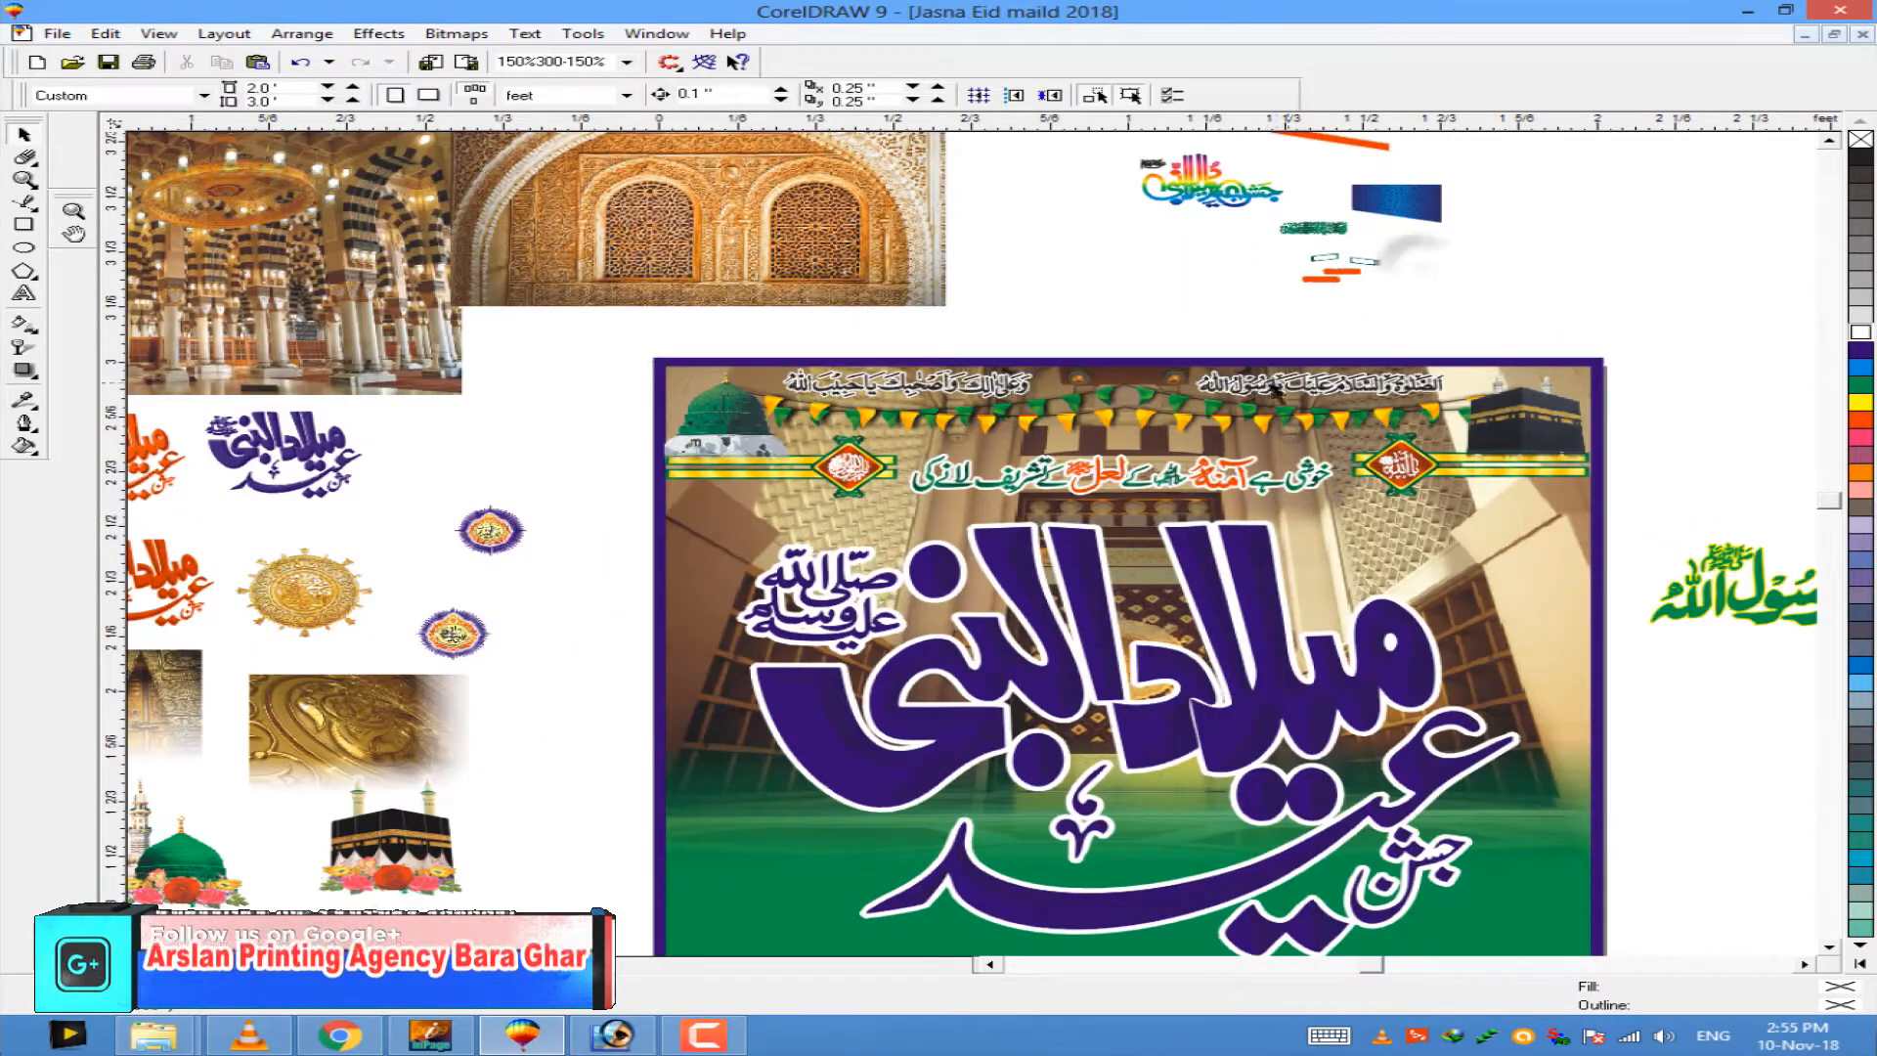
Step: Place the round gold medallion below the Kaaba-side bar, scaled to about 0.35 ft wide
scroll(1335, 499, down, 2)
drag(708, 553, 1280, 499)
scroll(1379, 536, up, 2)
scroll(1315, 497, down, 1)
scroll(1574, 515, up, 1)
scroll(1634, 524, up, 2)
drag(1314, 618, 1278, 643)
scroll(1359, 654, down, 1)
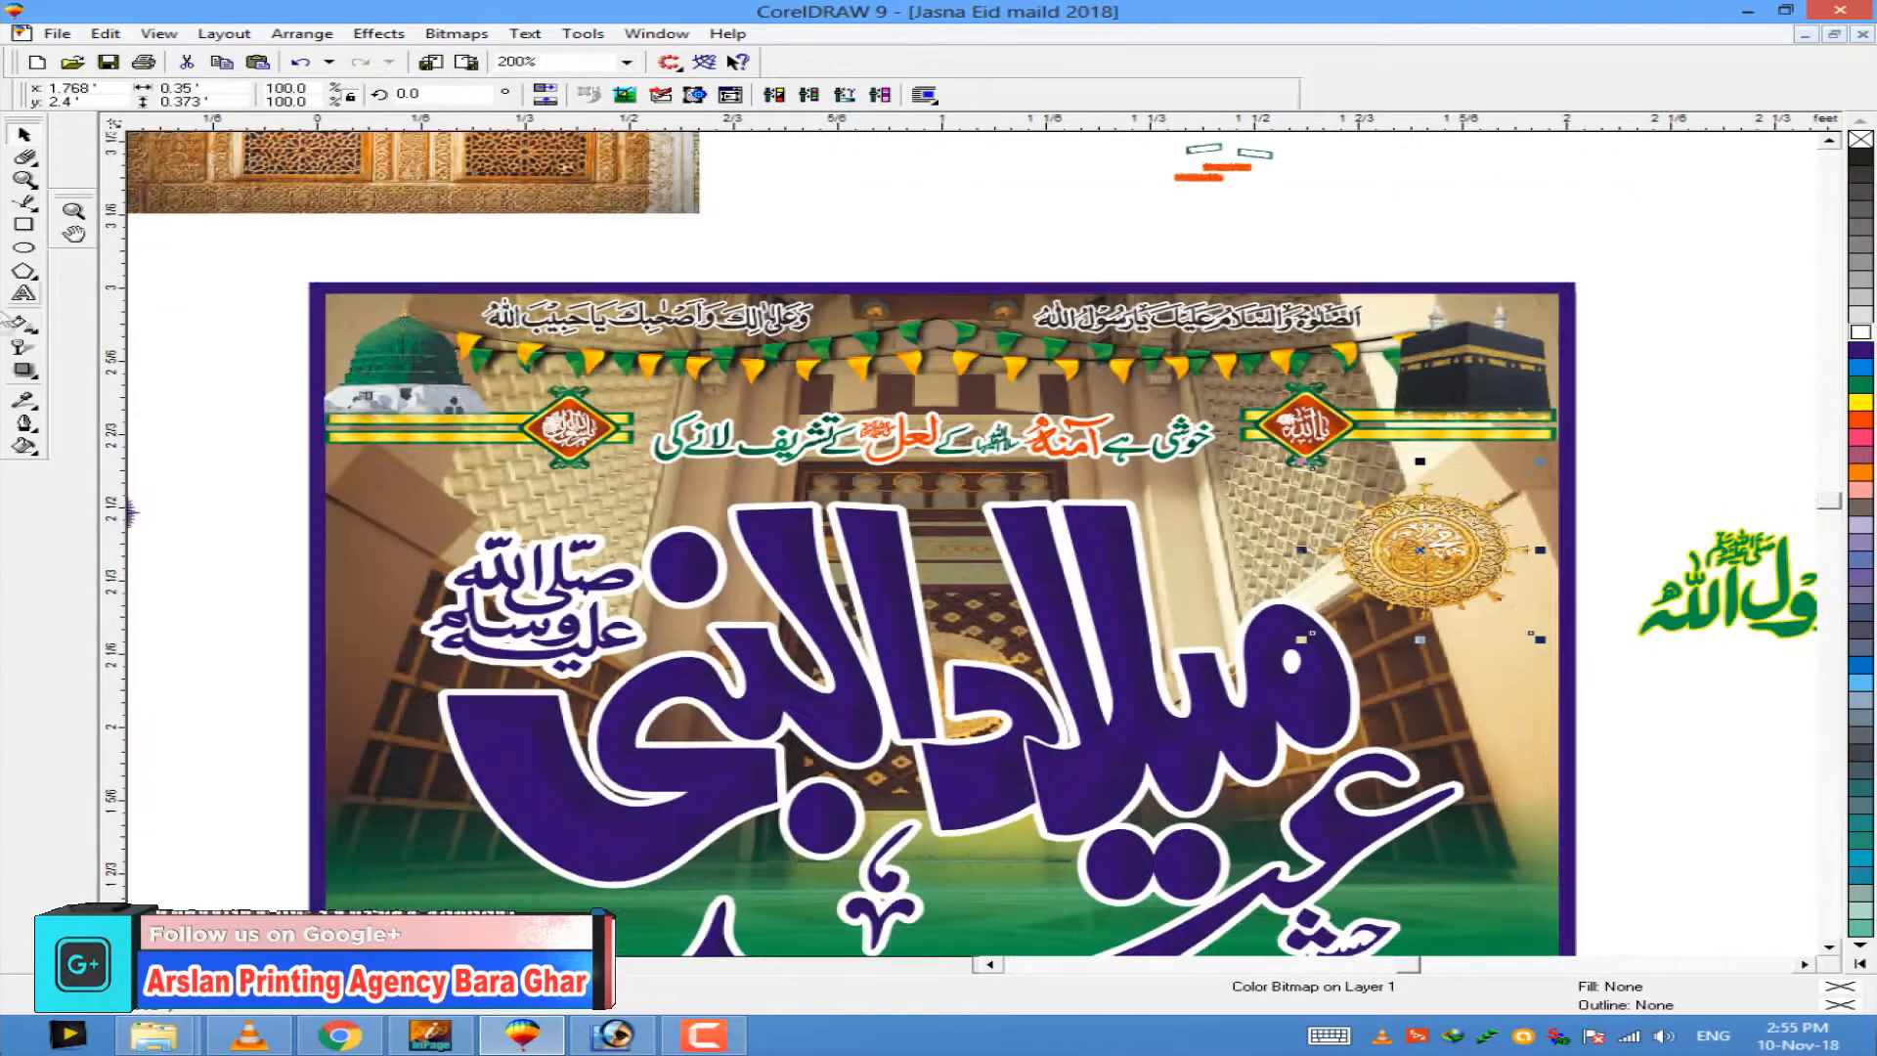
Step: Try an orange drop shadow on the gold medallion with feathering 8 and opacity 100
click(24, 370)
drag(1420, 550, 1522, 601)
click(893, 95)
click(870, 144)
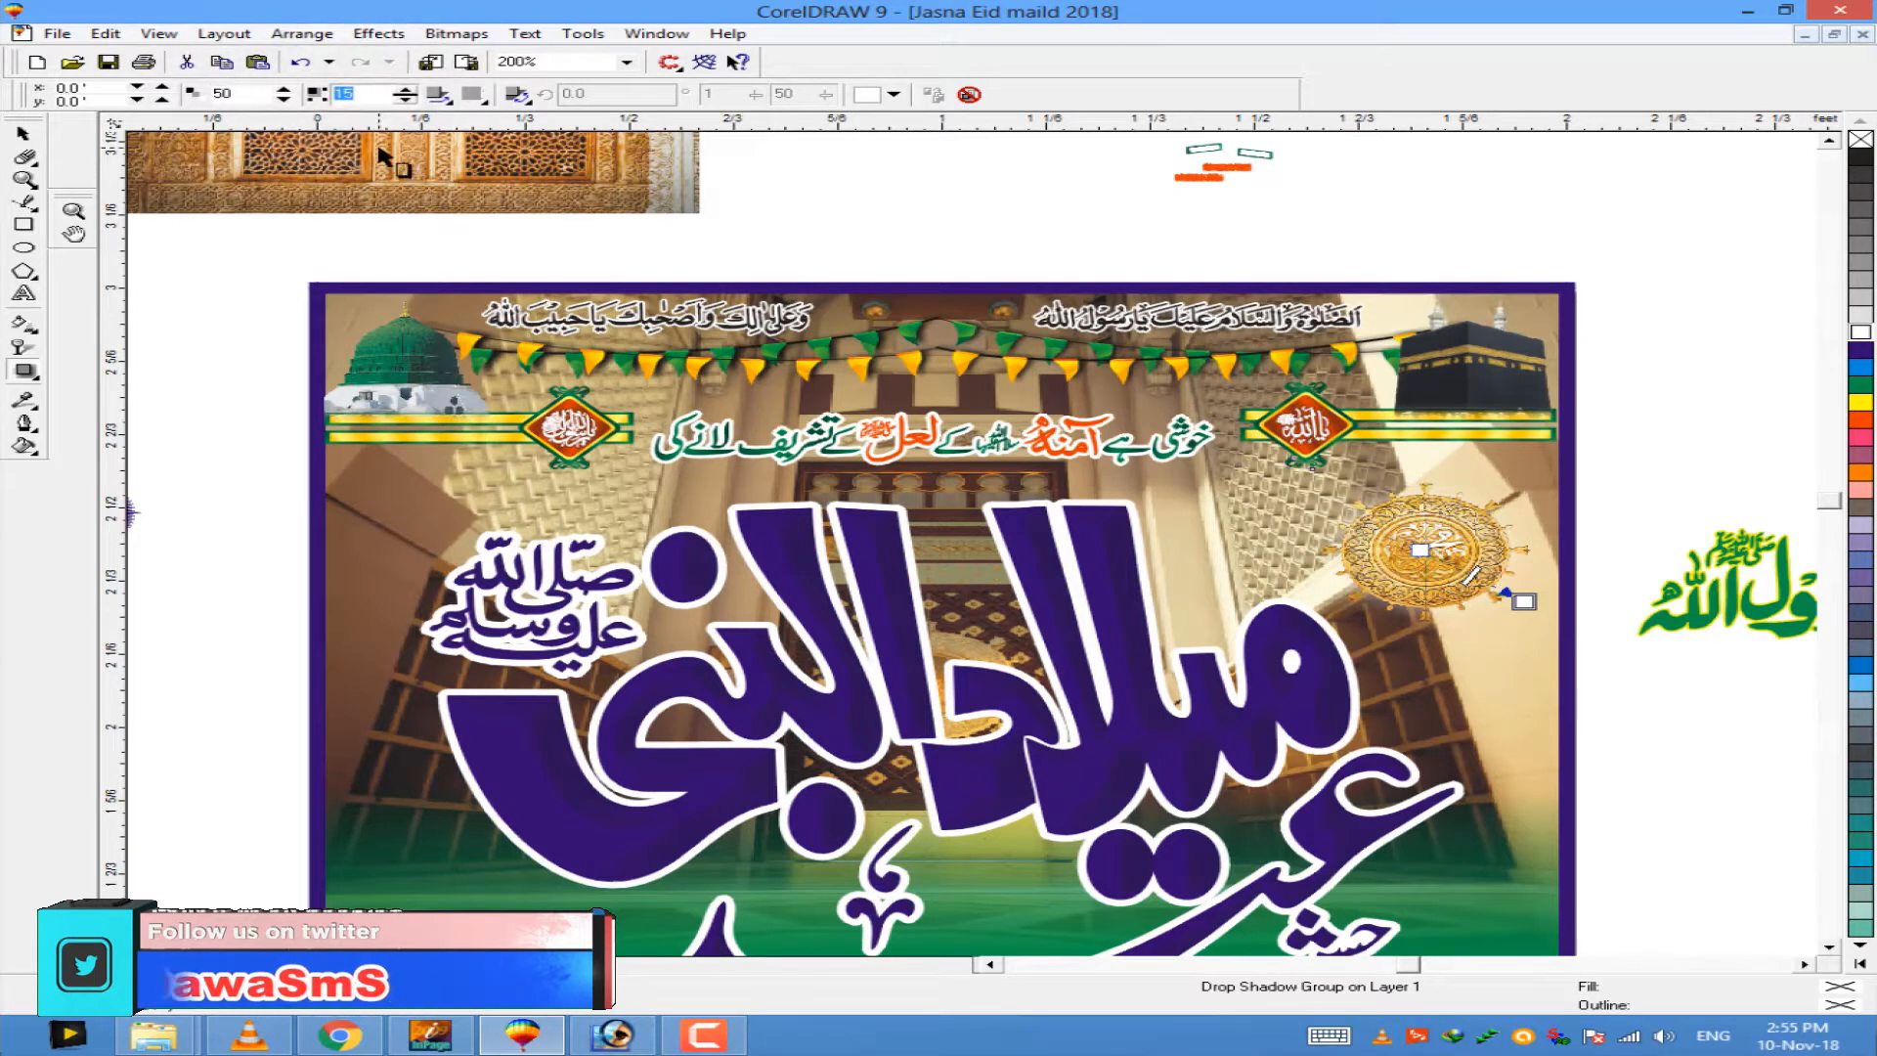
text(8)
click(893, 95)
click(914, 176)
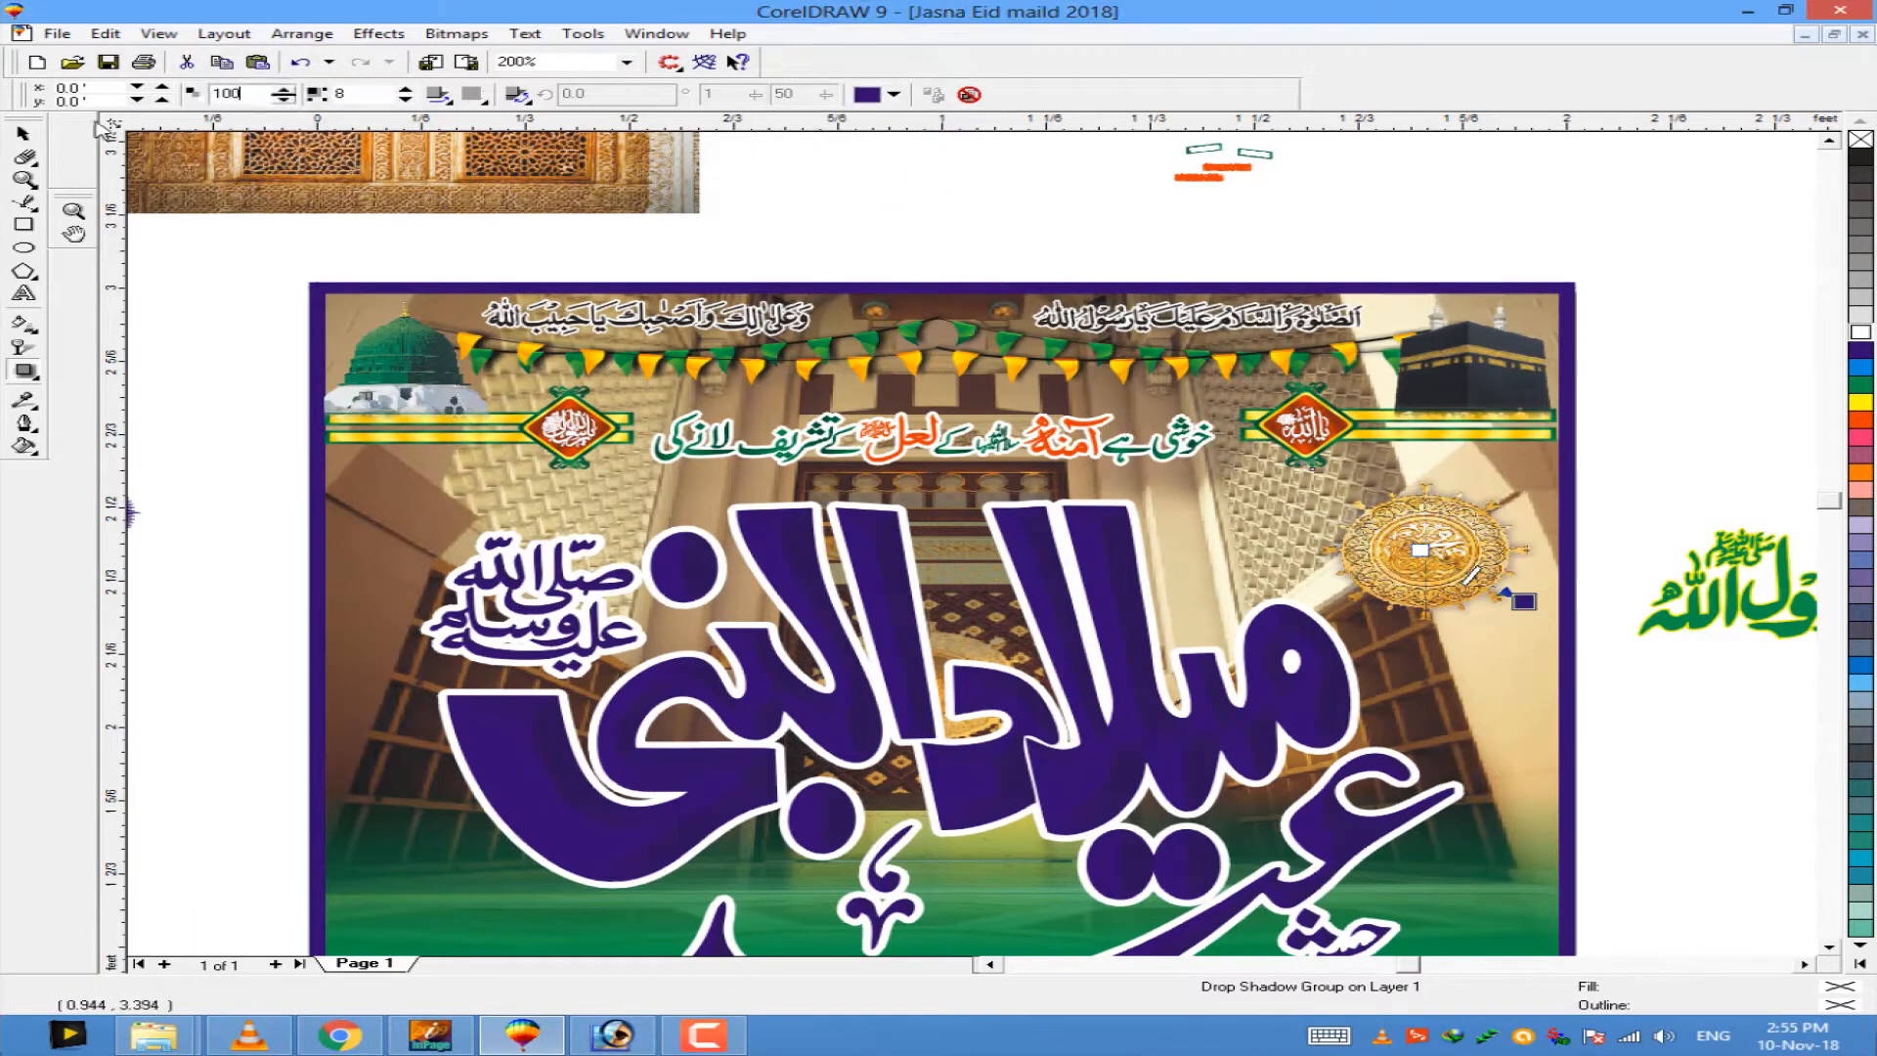
click(864, 95)
click(870, 166)
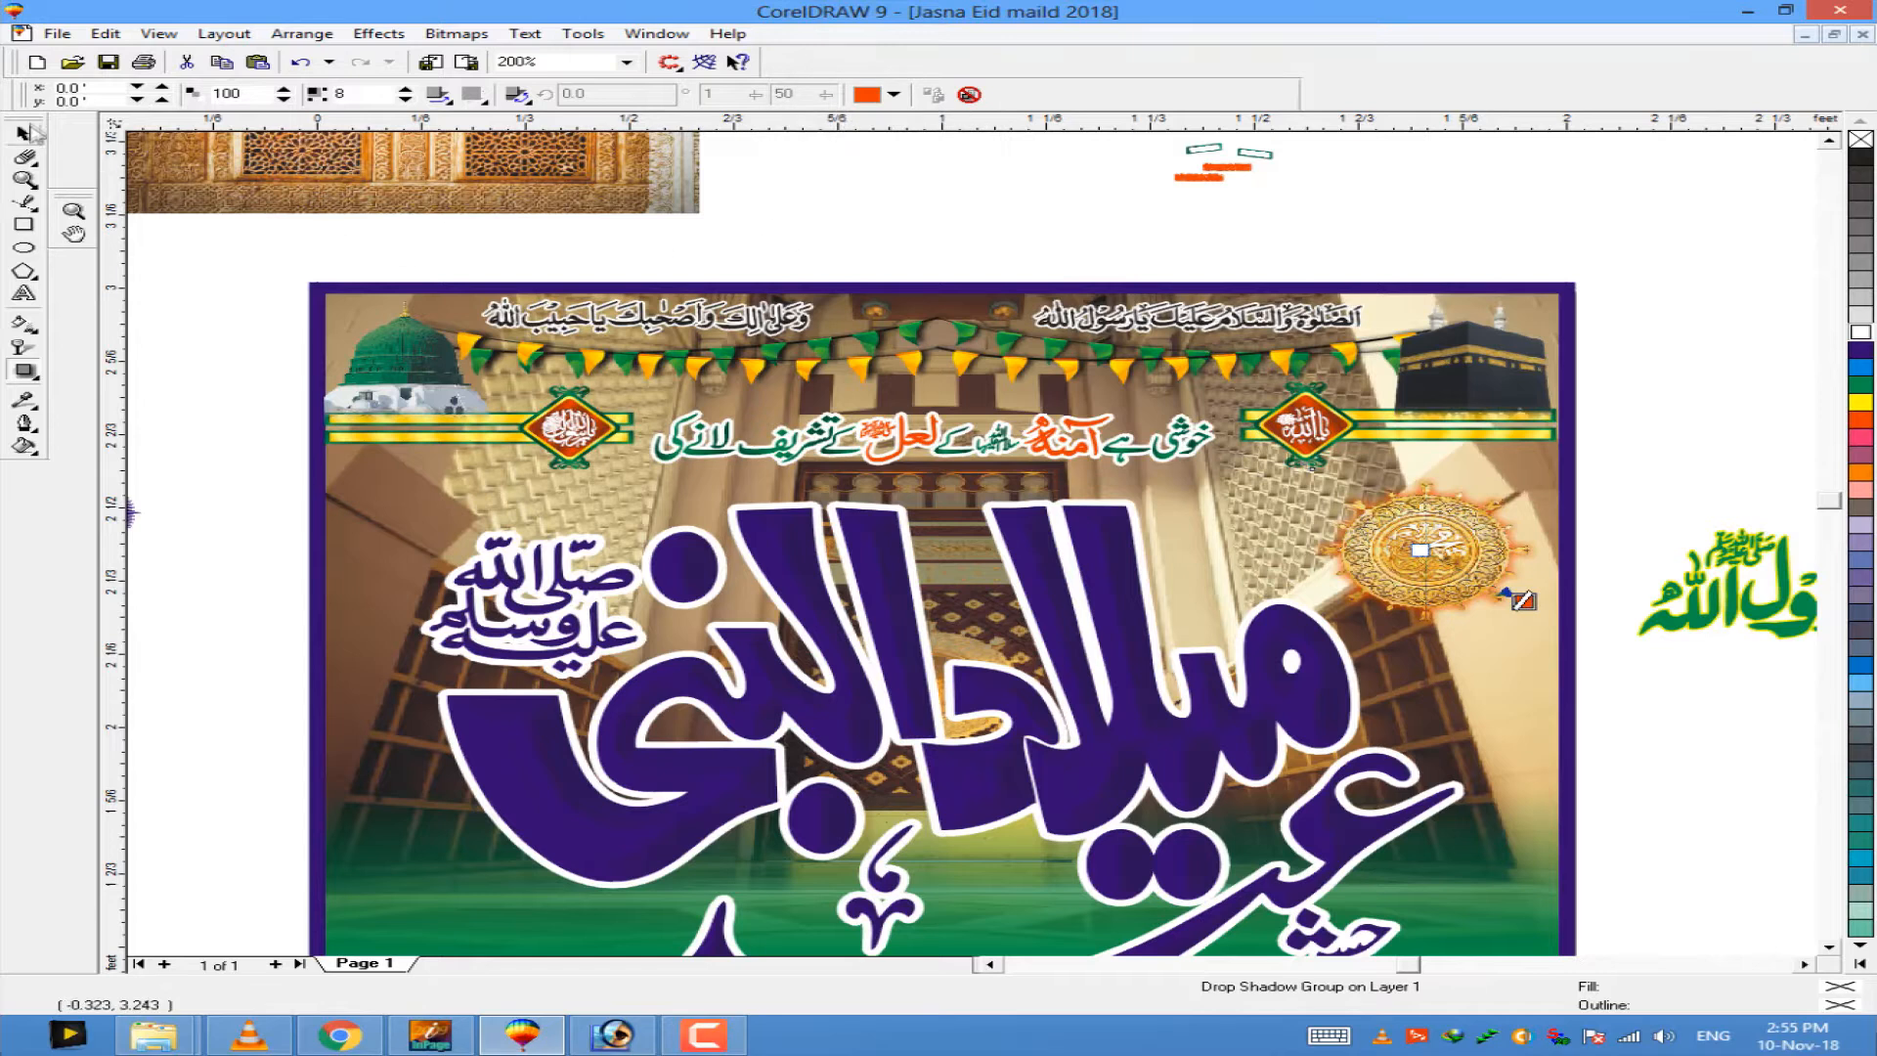
Step: Set one copy of the gold medallion aside, convert the other to a bitmap and darken it to solid black
click(17, 133)
click(1456, 581)
drag(1456, 581, 1559, 742)
click(1456, 550)
click(456, 34)
click(533, 58)
click(1072, 461)
click(379, 34)
click(762, 134)
click(799, 869)
click(1064, 870)
Step: Blur the black medallion copy with a radius of 11 pixels for use as a soft shadow
click(379, 34)
mouse_move(457, 34)
mouse_move(484, 360)
click(782, 383)
click(800, 841)
drag(883, 812, 914, 812)
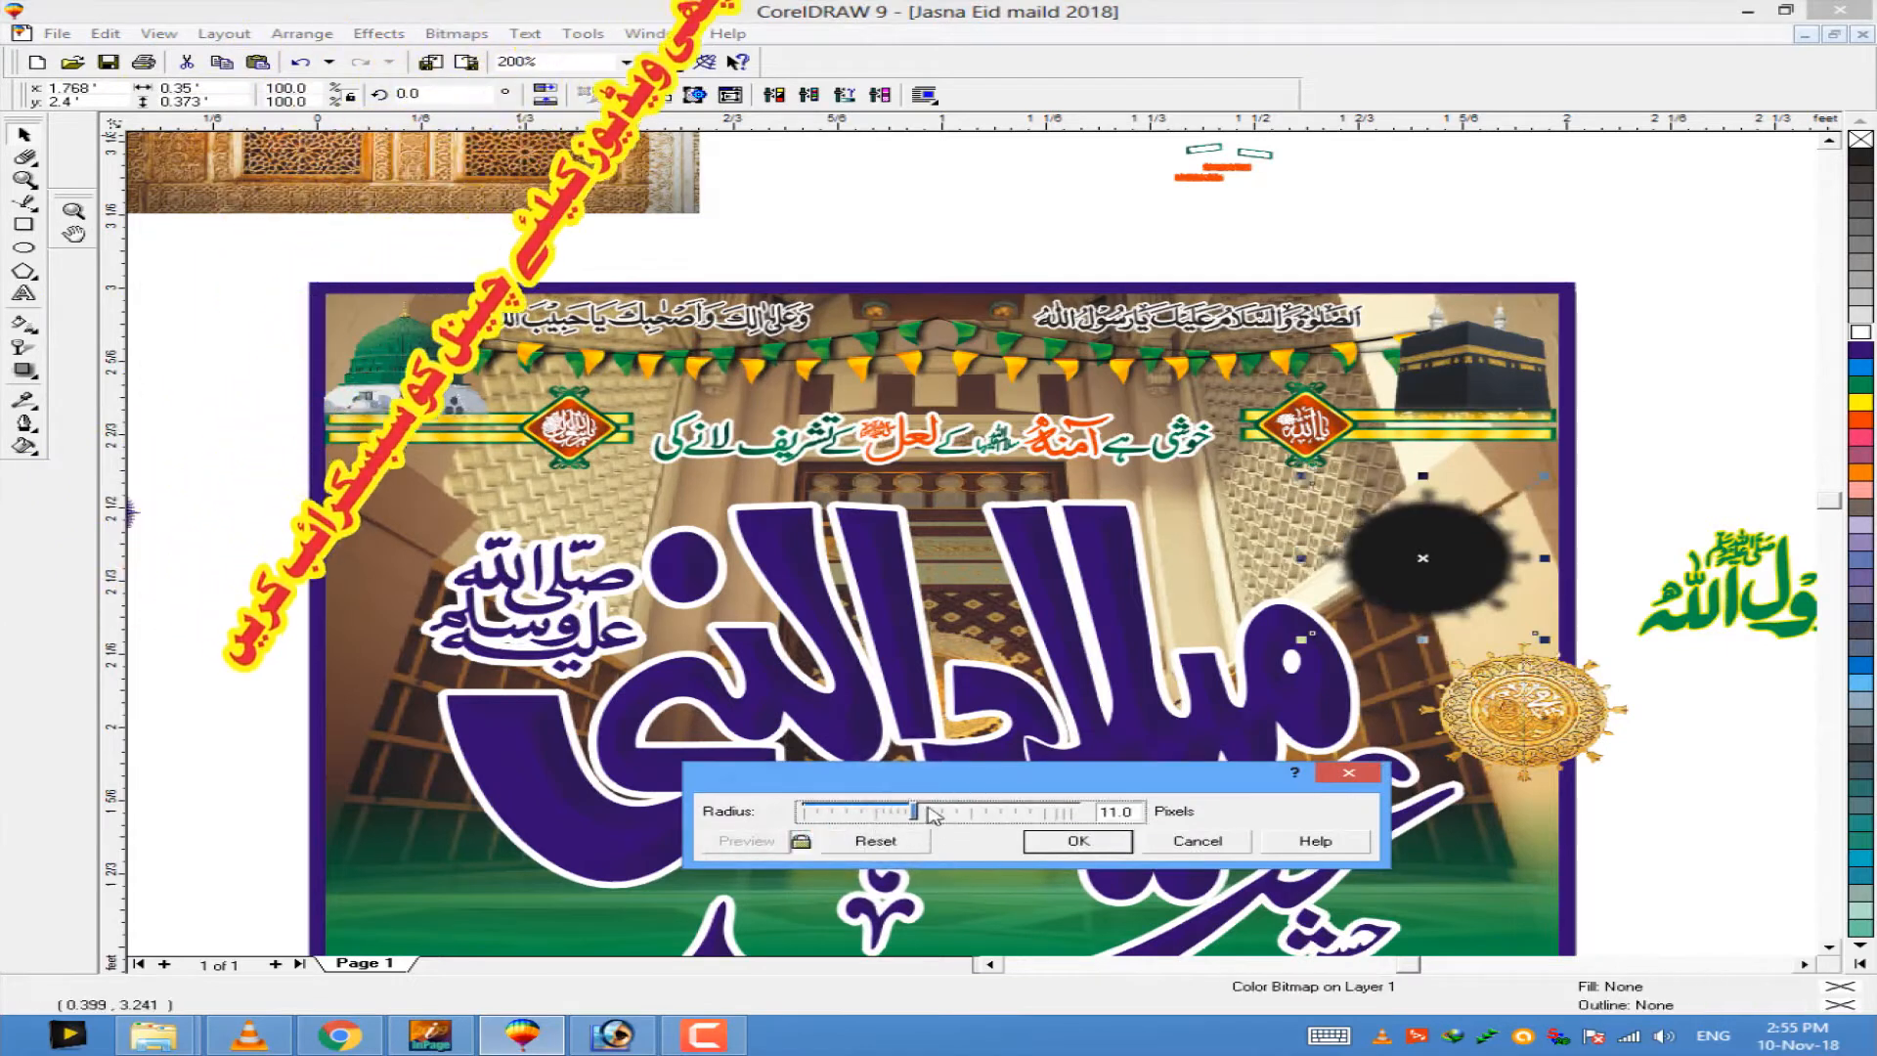
click(1078, 841)
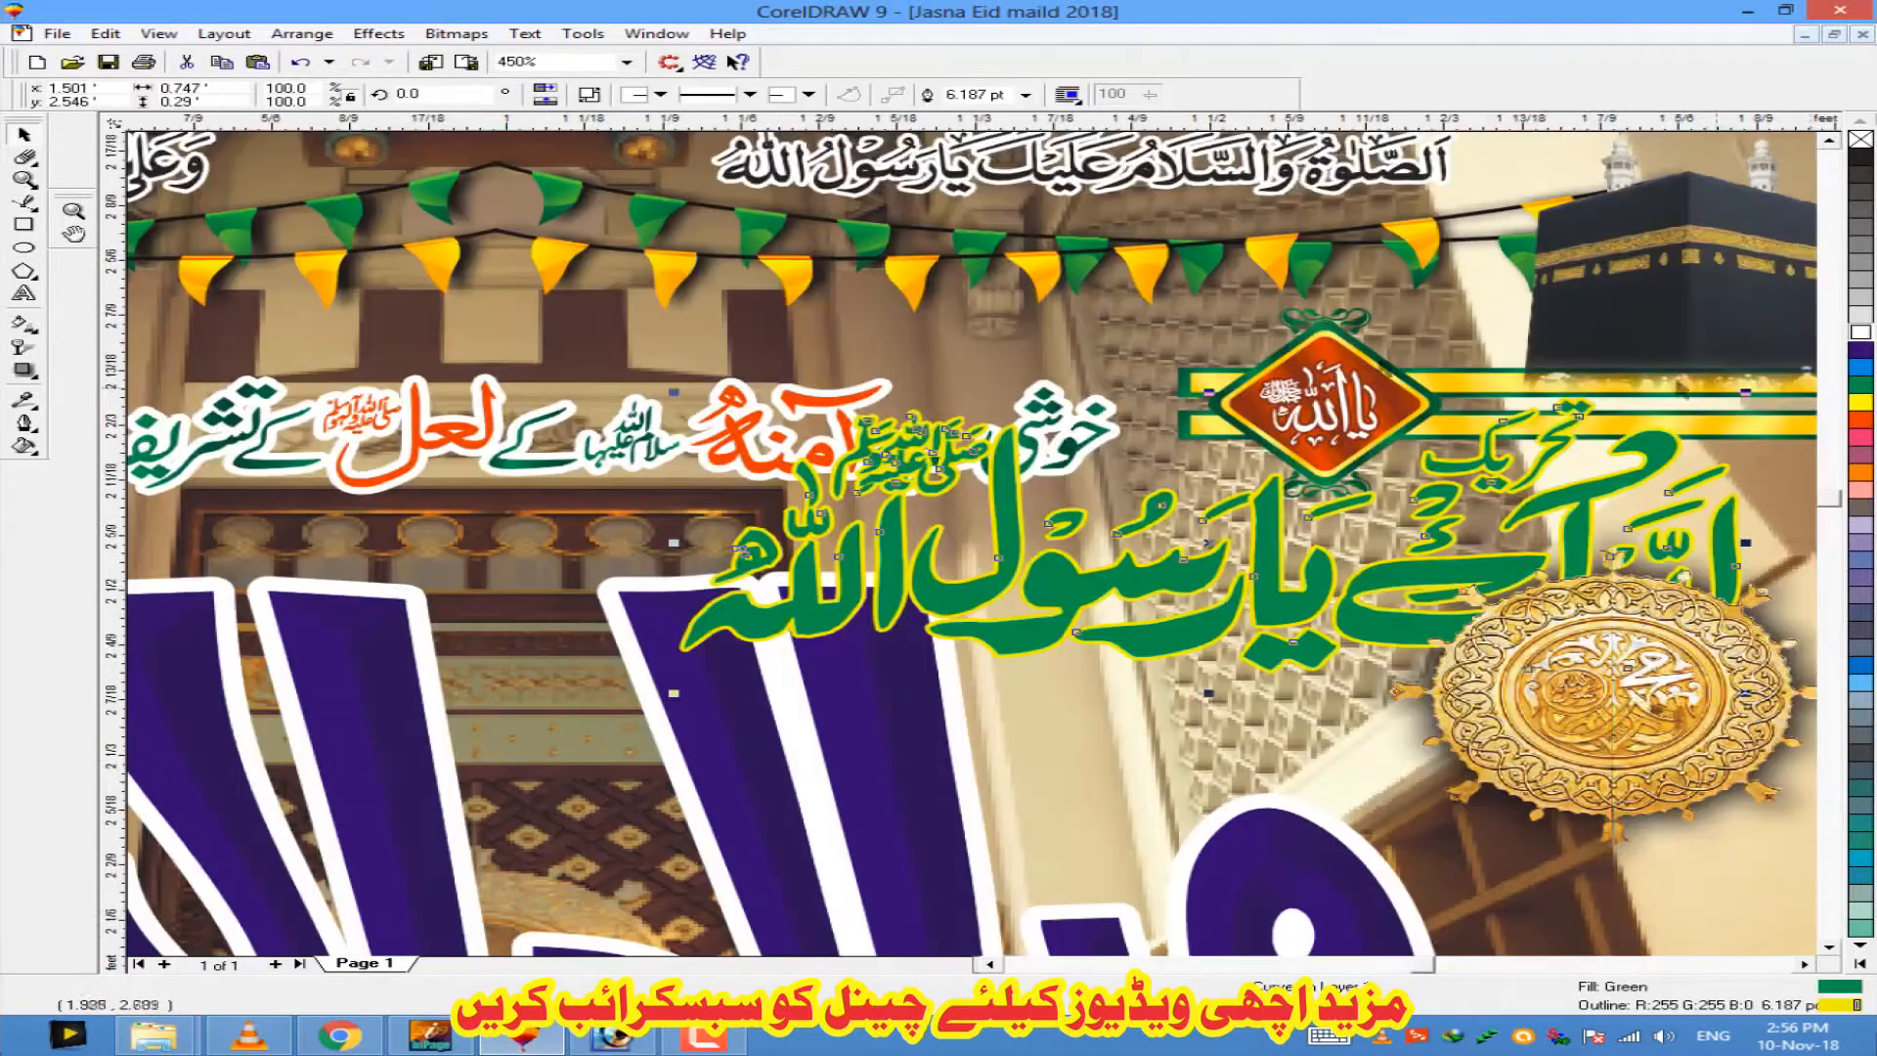
Step: Shrink the green calligraphy line to about 0.31 ft wide and place it beside the gold medallion, below the Ya Allah bar
scroll(1681, 389, down, 2)
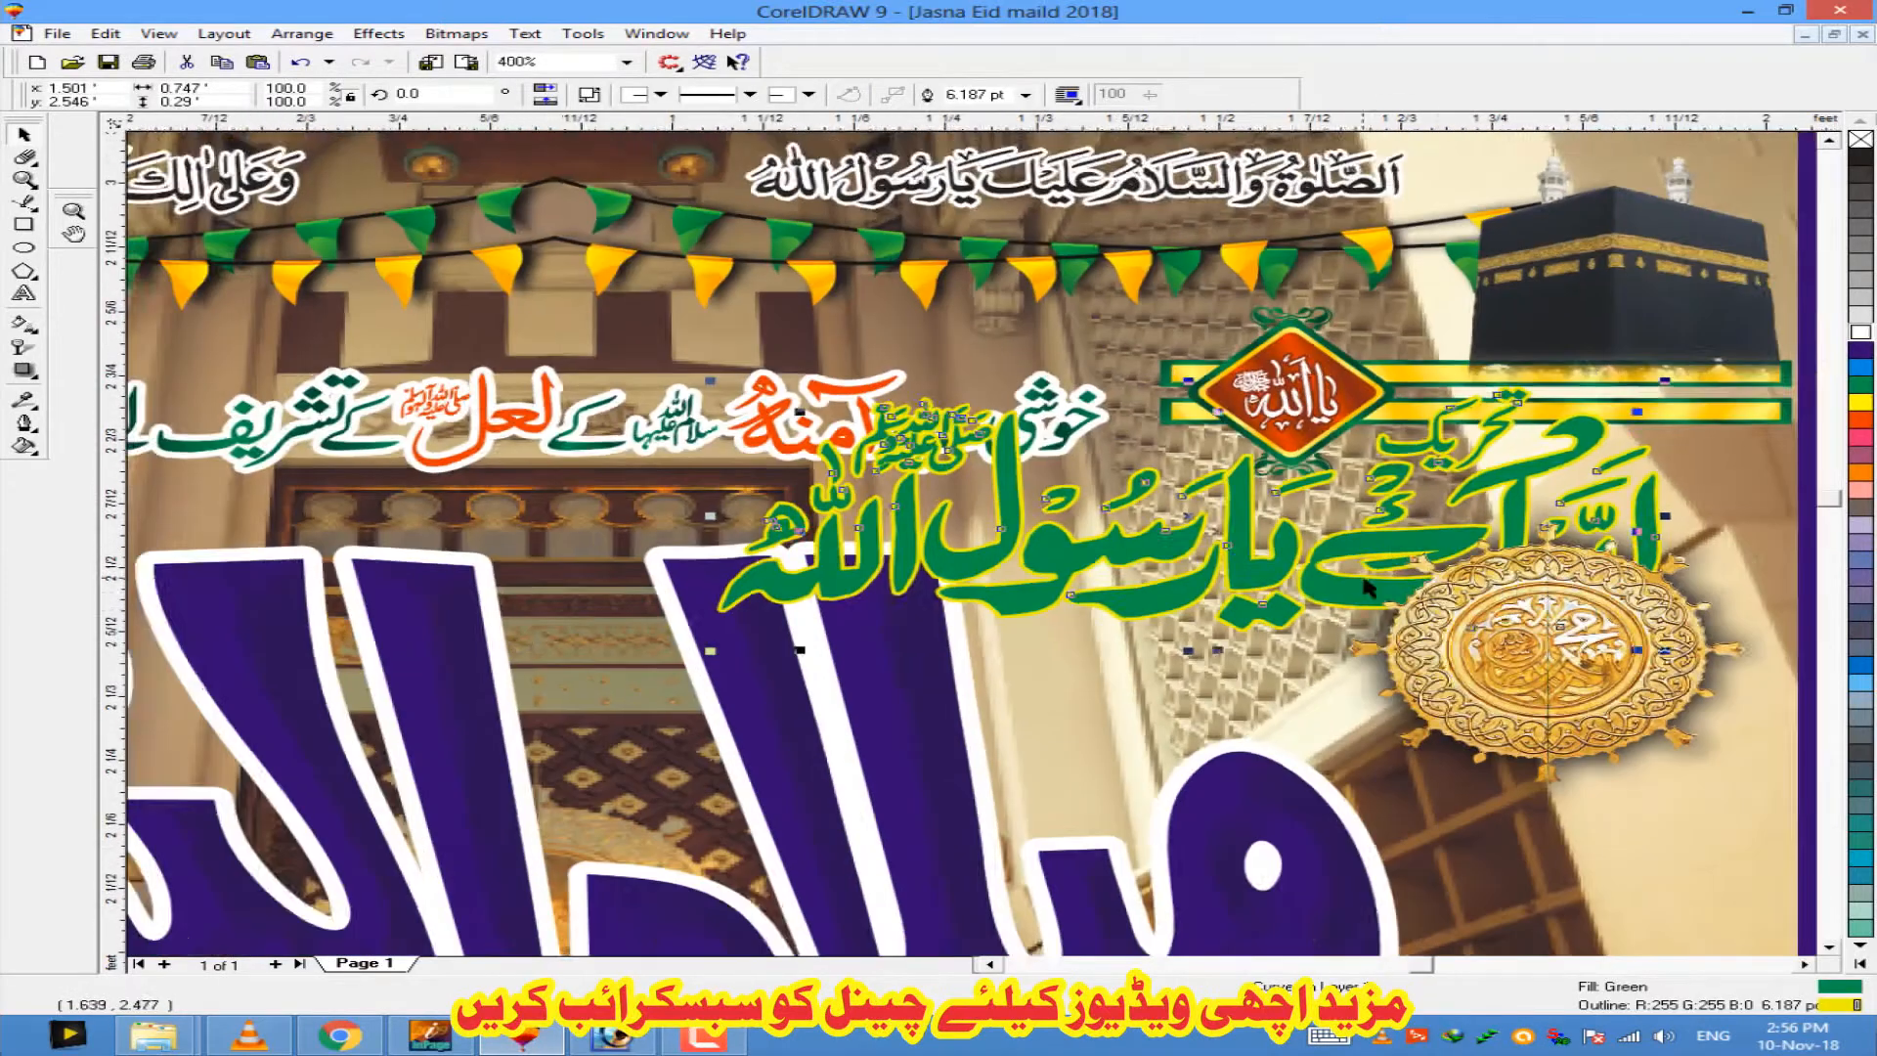
drag(1459, 589, 1459, 588)
drag(1321, 572, 1317, 640)
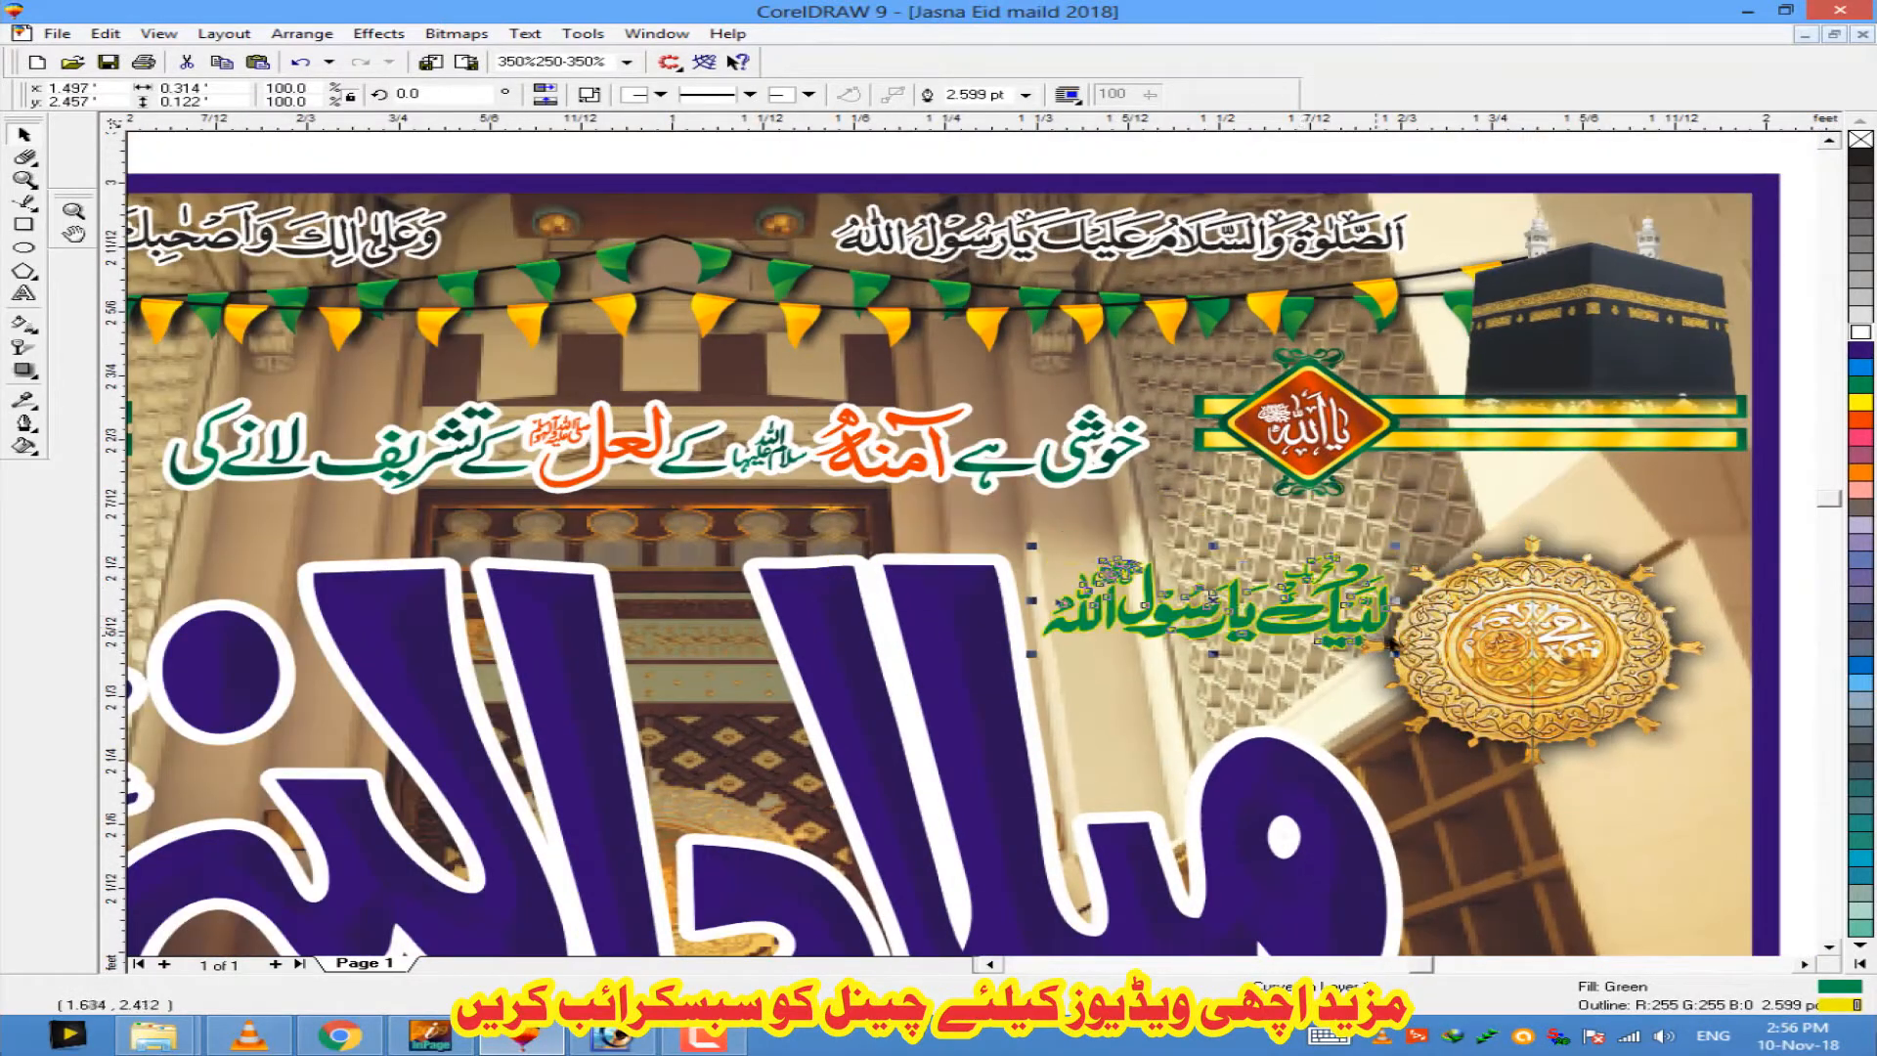
scroll(1408, 659, down, 3)
scroll(1383, 689, up, 1)
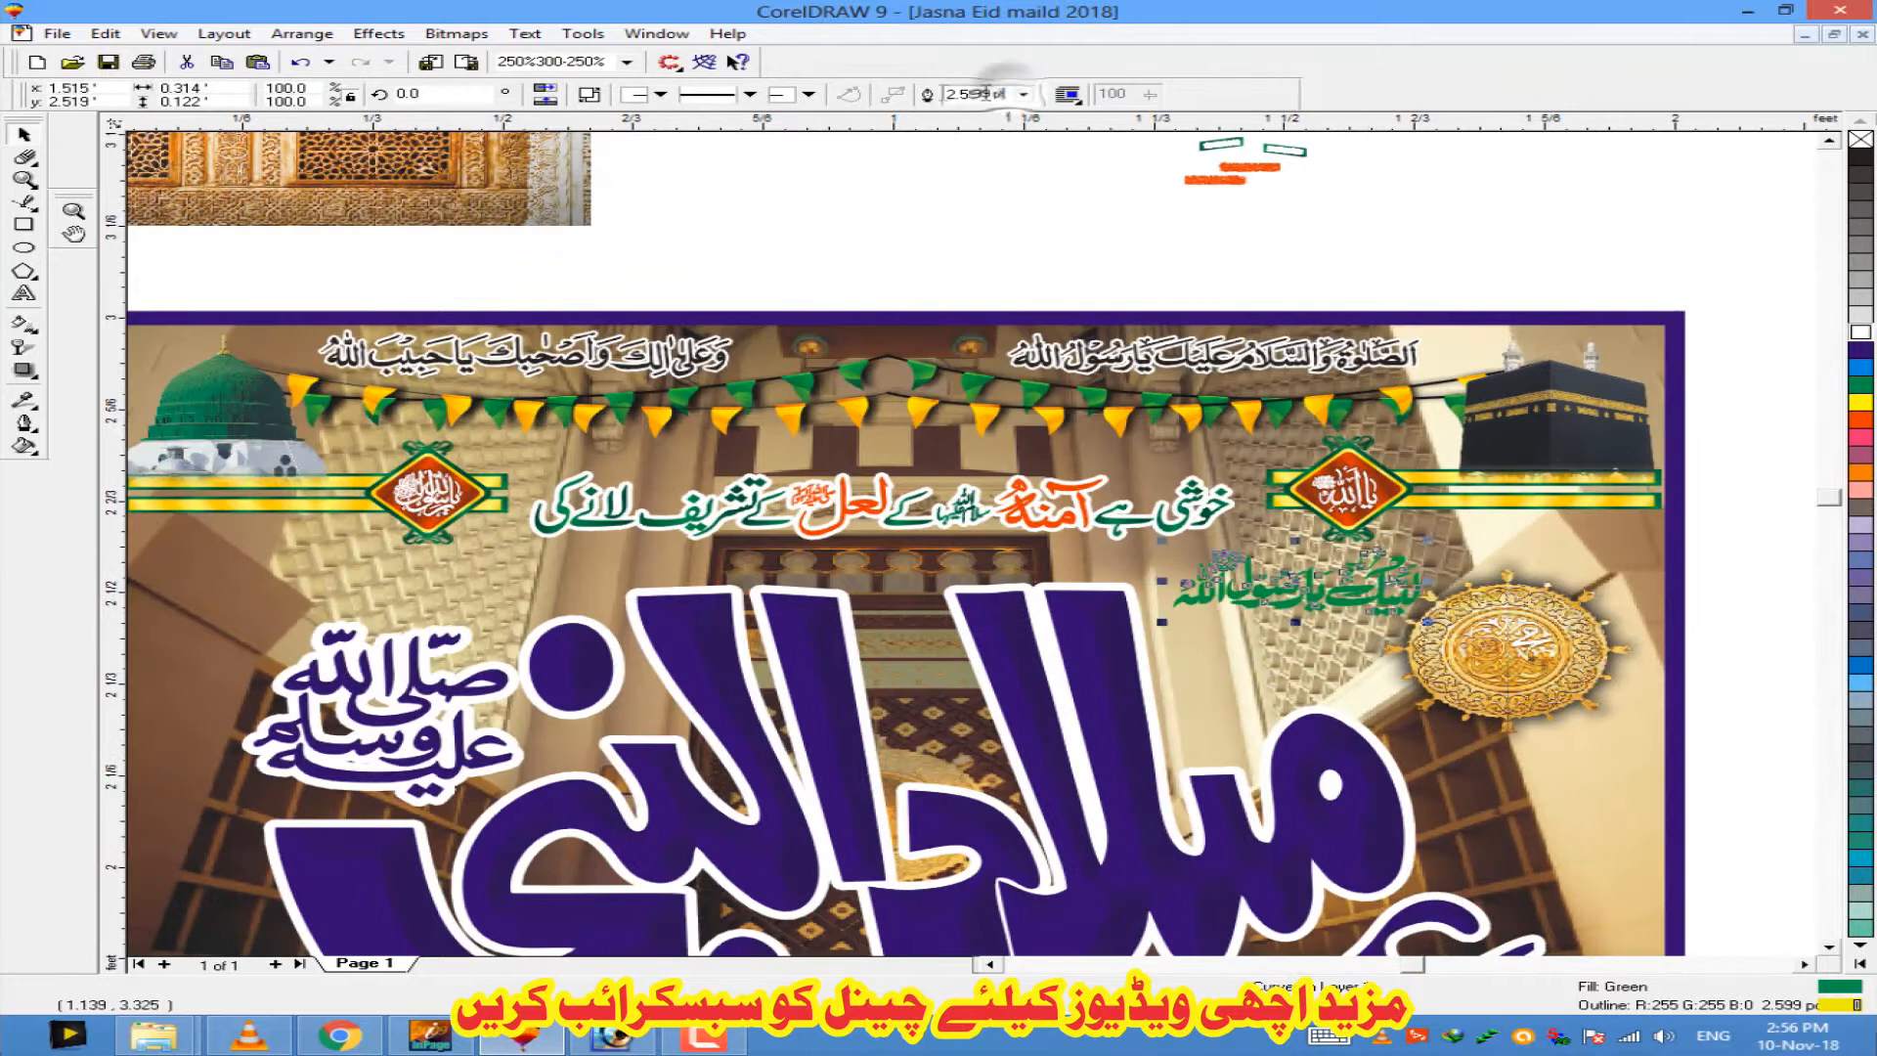
key(Escape)
Step: Fill the calligraphy beside the gold medallion and both salutation lines at the poster's top with red
click(1363, 599)
click(1860, 421)
click(1503, 217)
scroll(1504, 217, down, 1)
click(1252, 326)
shift+click(851, 328)
click(1860, 422)
click(1716, 370)
scroll(1267, 400, down, 2)
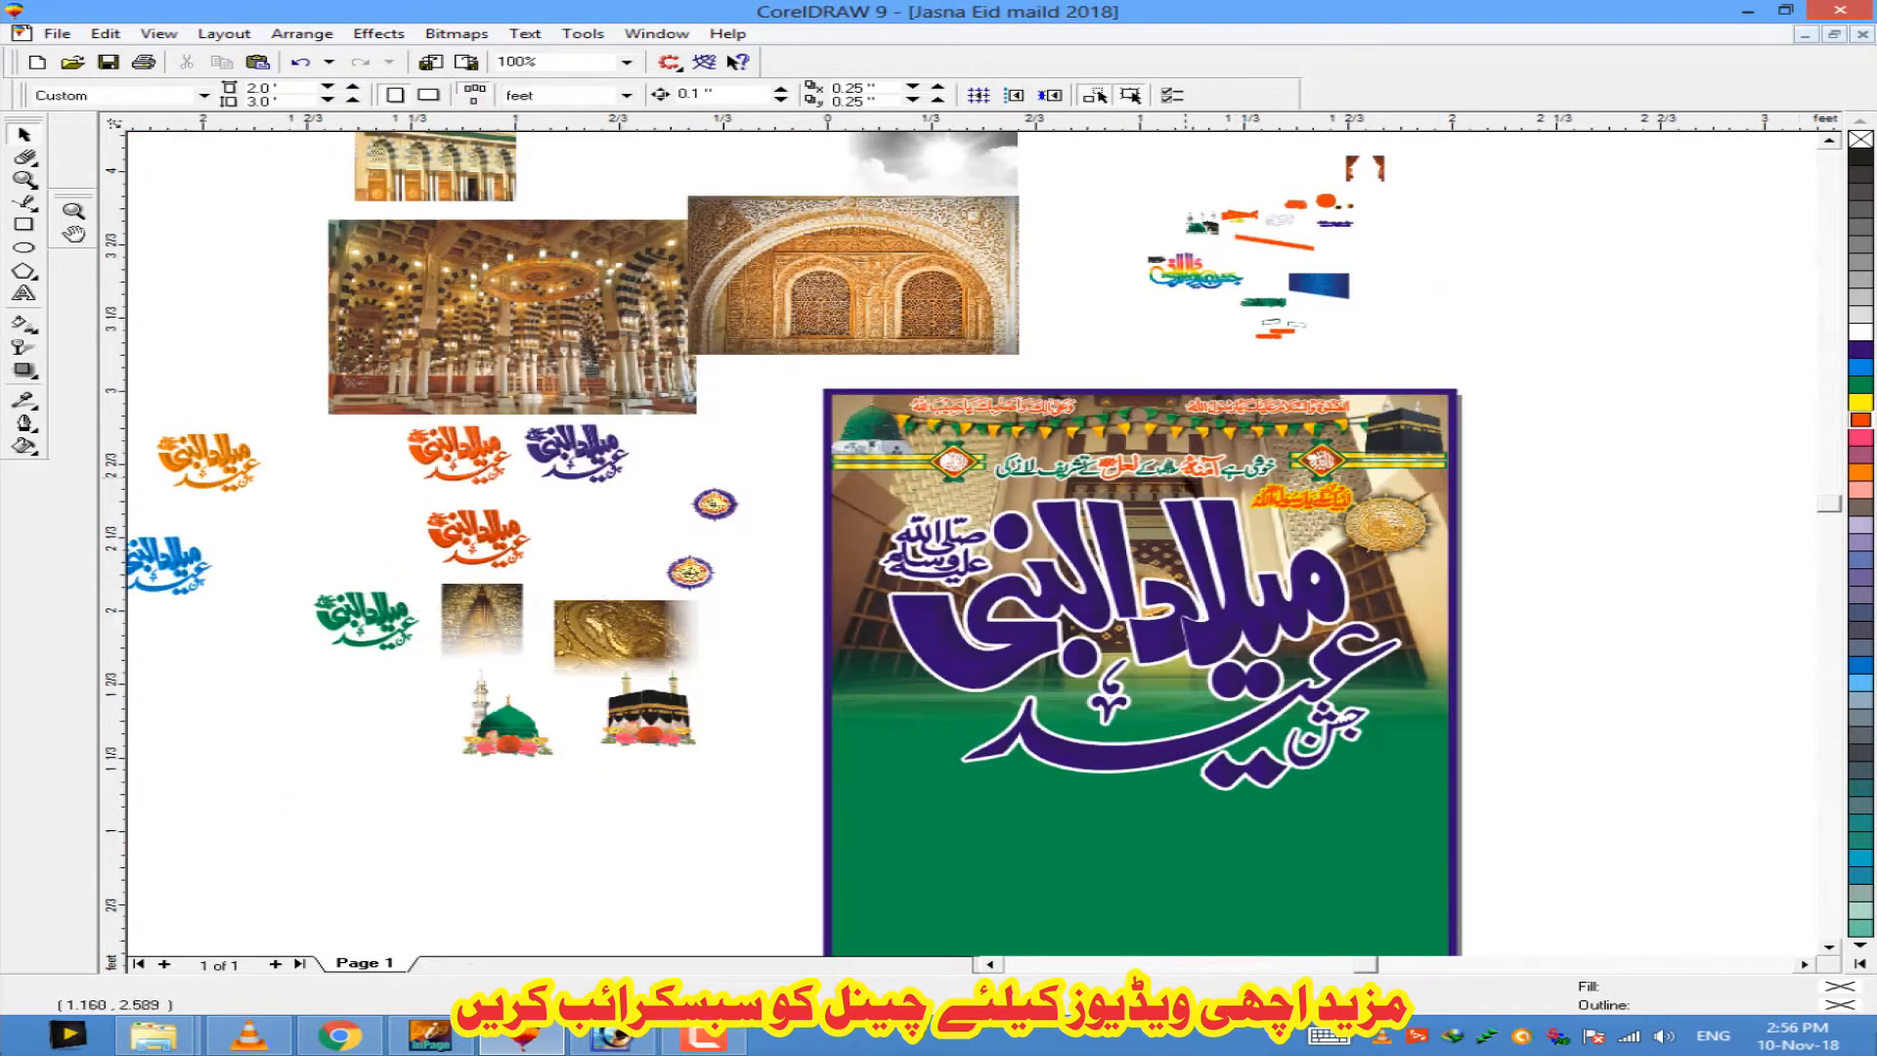
Step: Try to place the grey sunburst bitmap inside the poster background with PowerClip and reposition it there
scroll(545, 696, up, 1)
scroll(748, 723, down, 1)
scroll(748, 723, down, 1)
click(1039, 224)
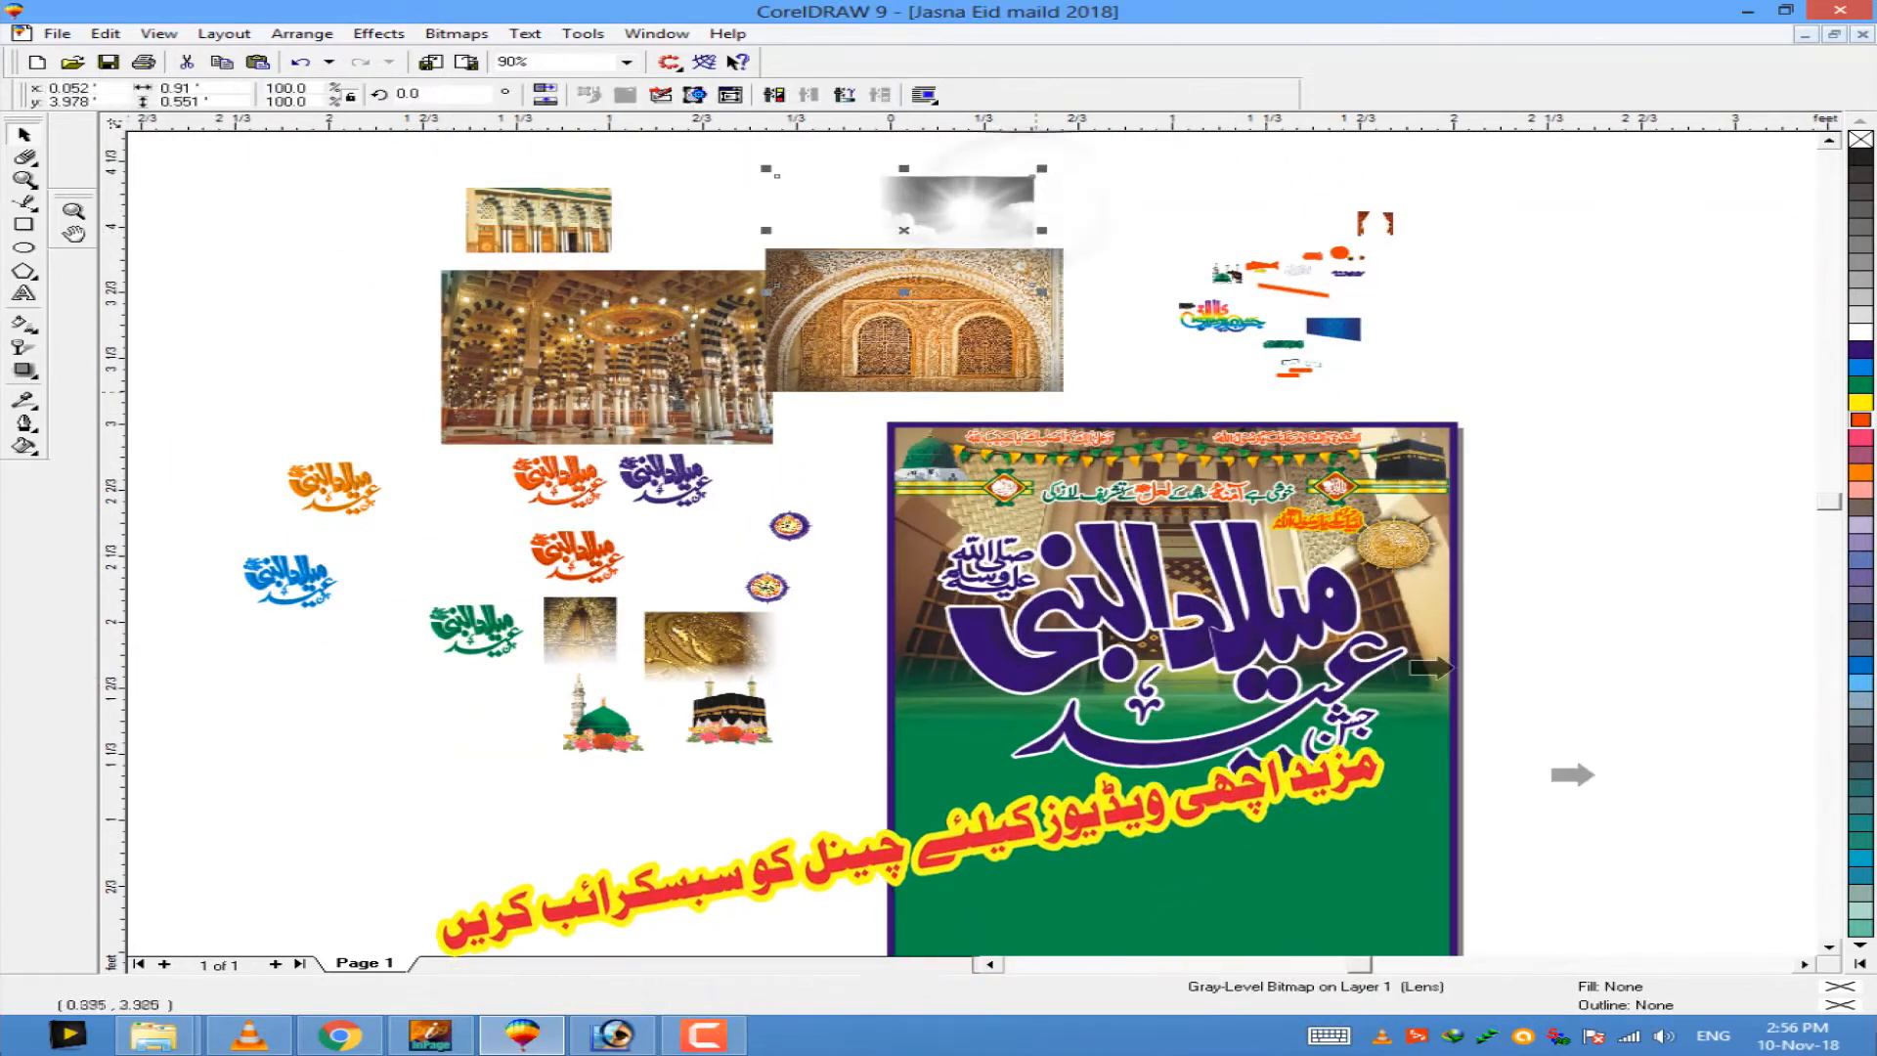
key(alt+c)
key(w)
key(p)
click(1256, 699)
key(alt+c)
key(w)
key(e)
drag(1256, 699, 1305, 558)
drag(1422, 670, 1363, 641)
key(alt+c)
key(w)
key(f)
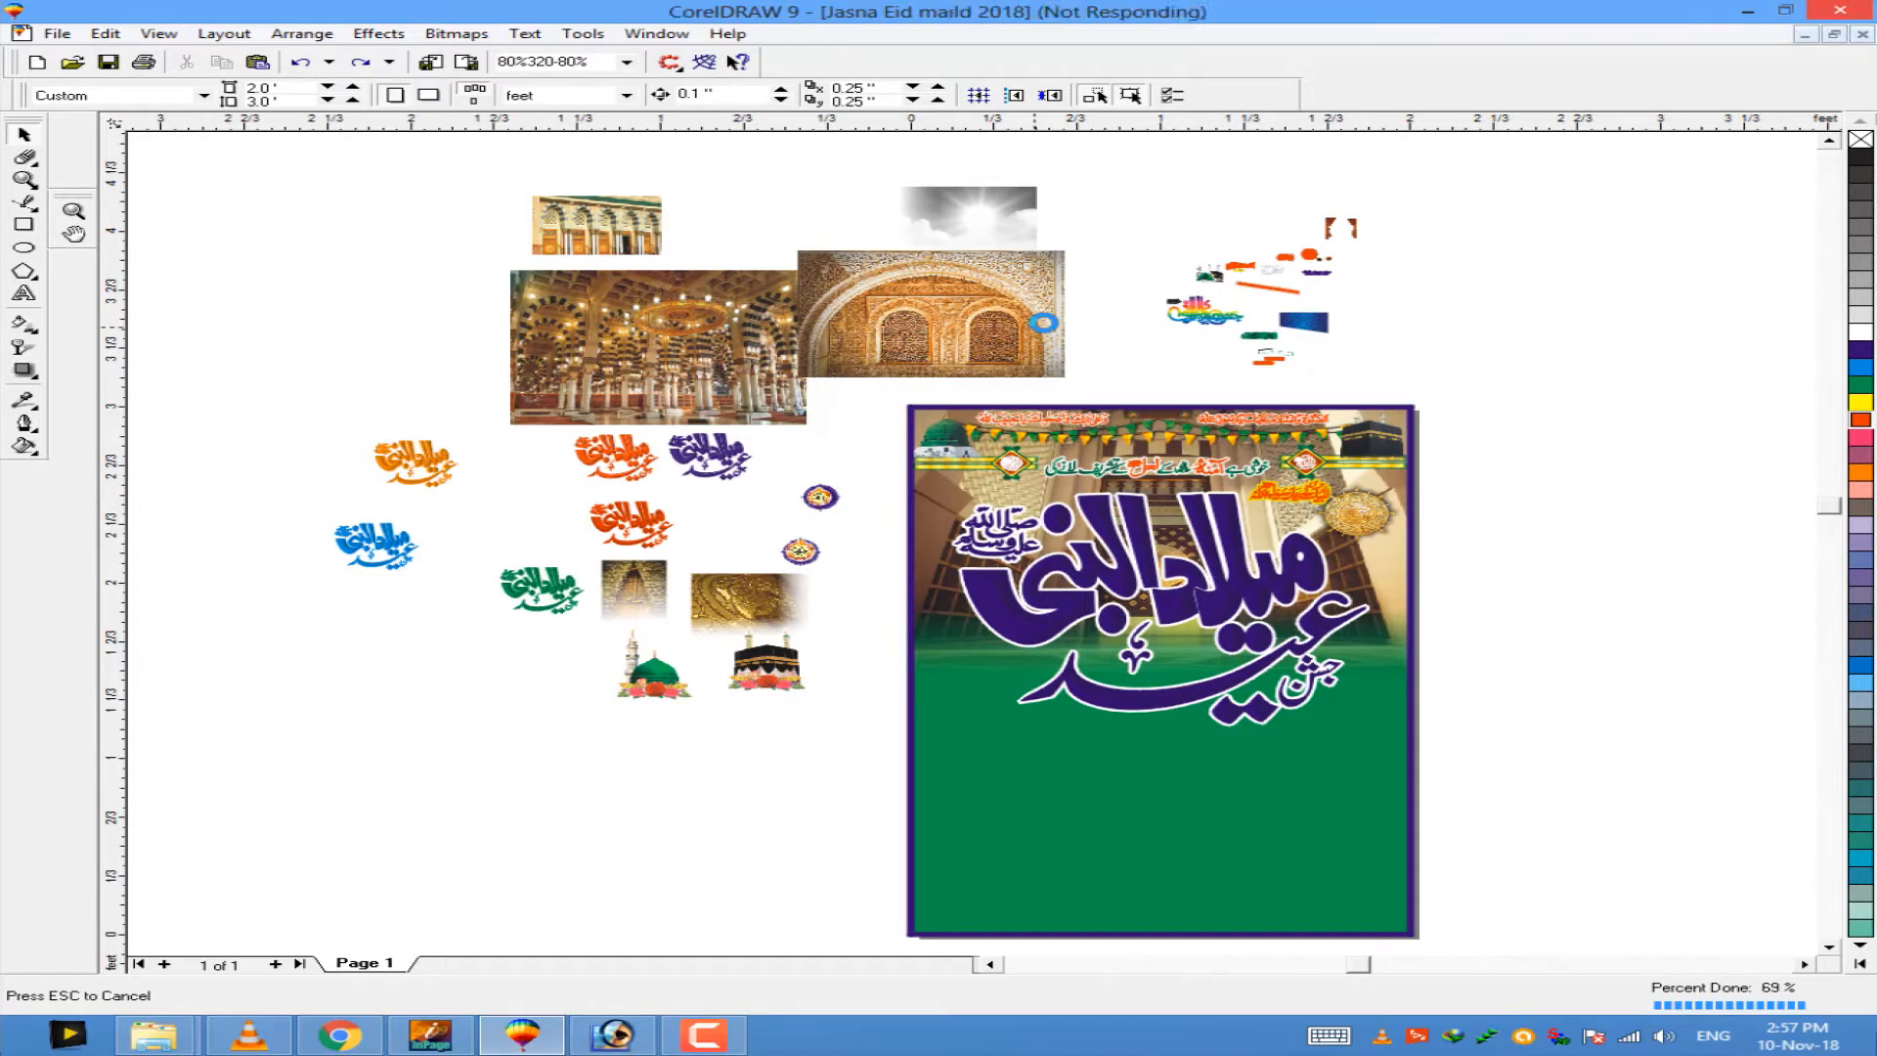
Step: Place the green turban image at the poster's upper left beneath the dome-side bar and scale it down
drag(1163, 370, 1178, 359)
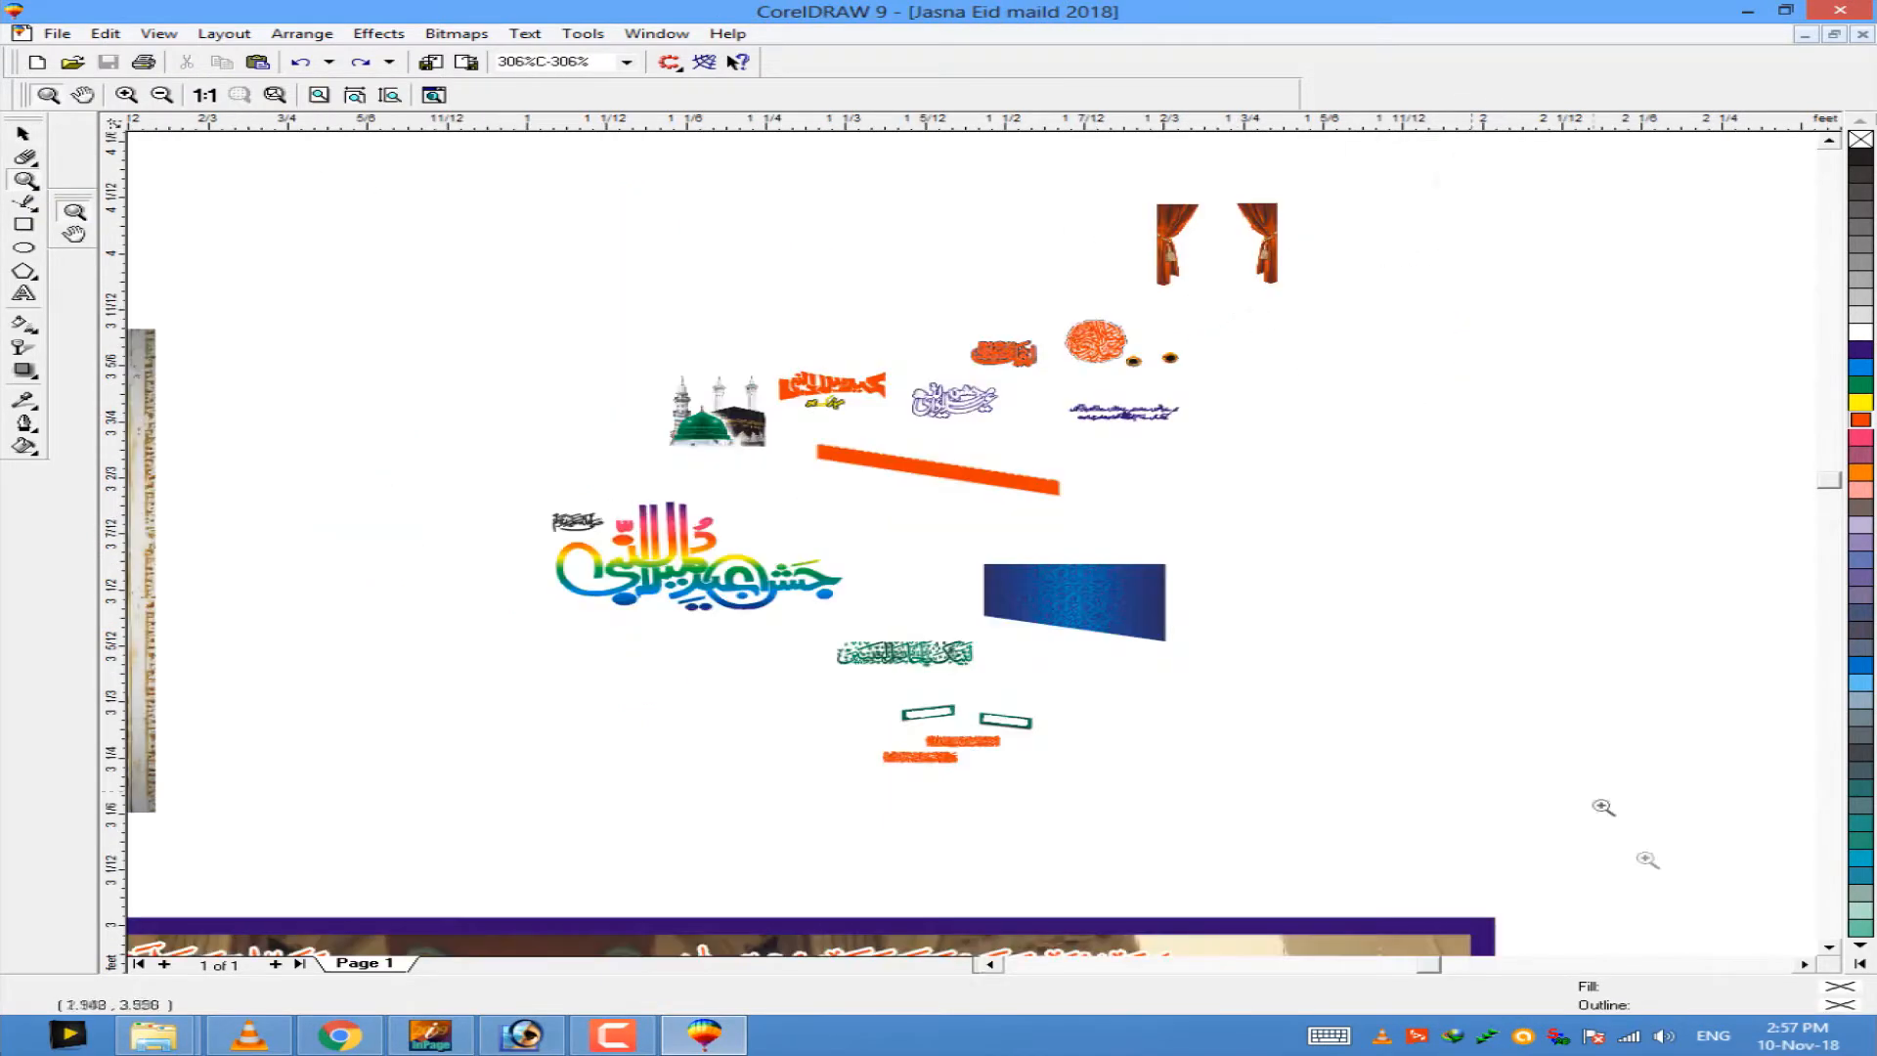
drag(1432, 264, 936, 493)
click(203, 95)
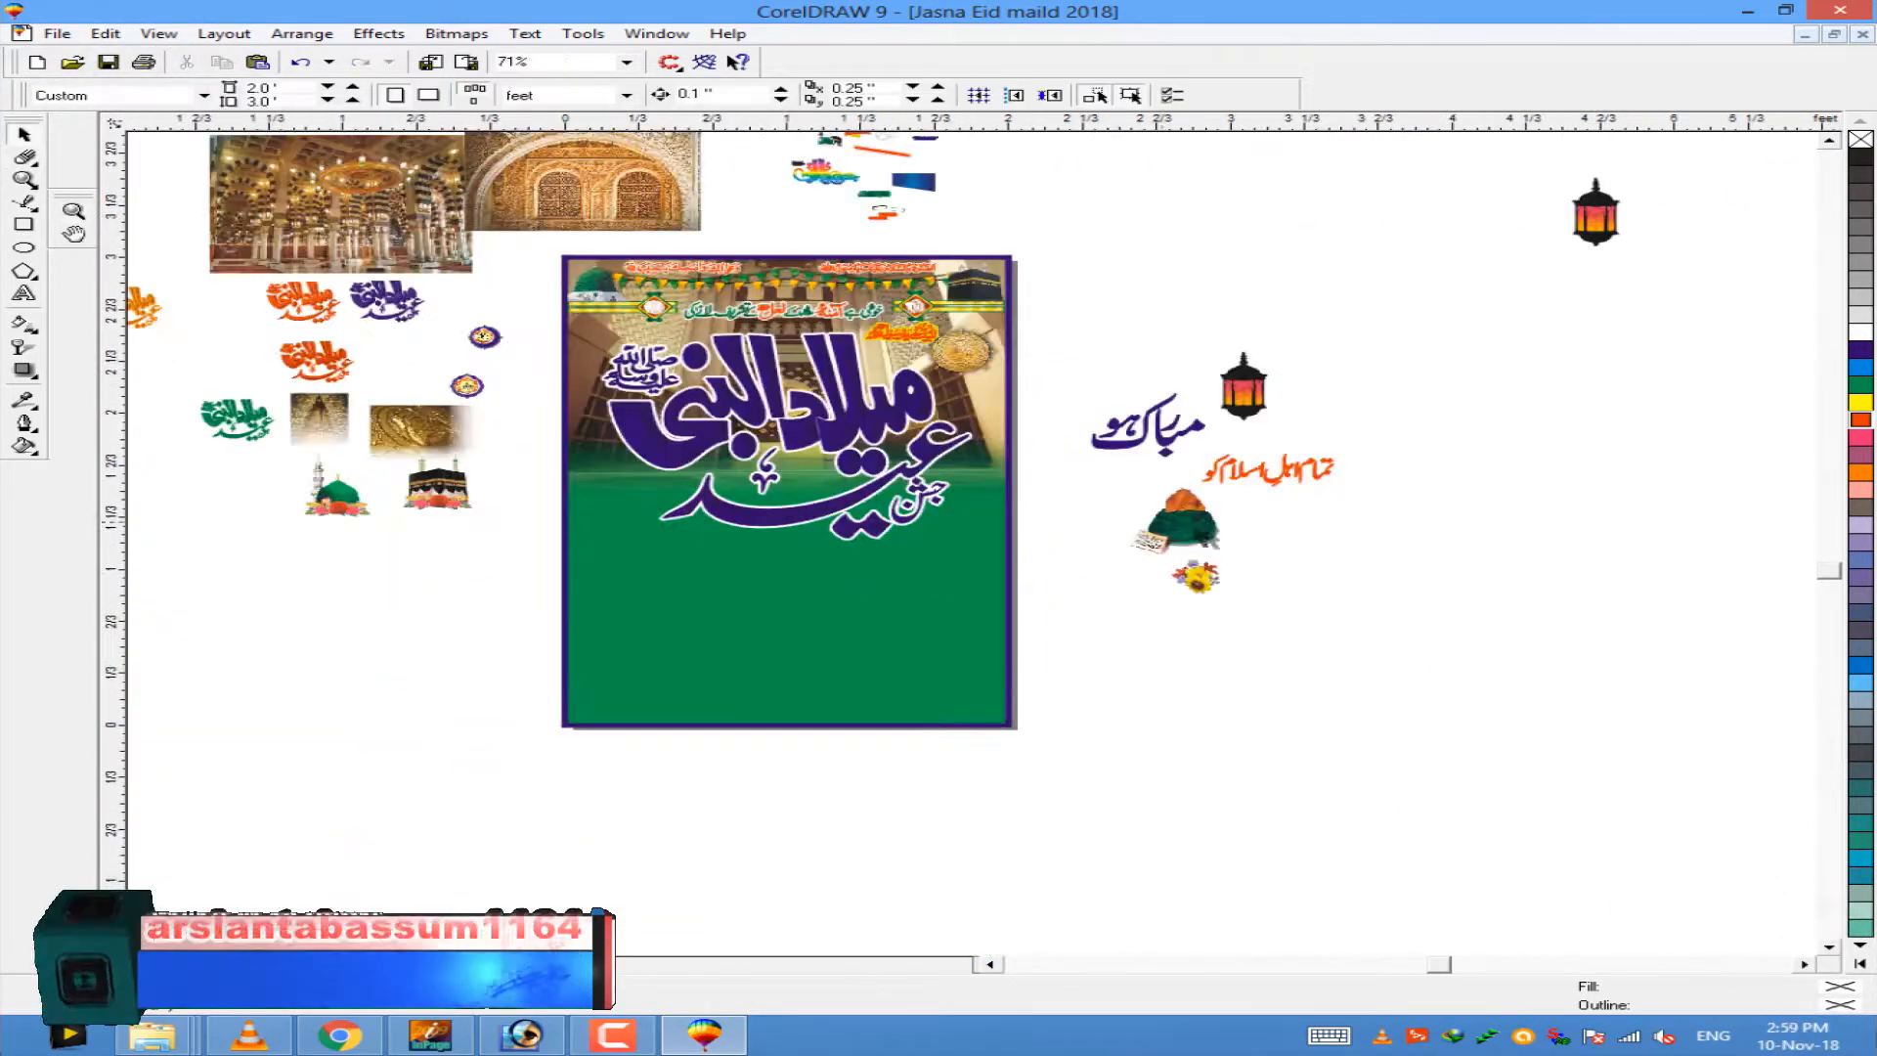
click(515, 289)
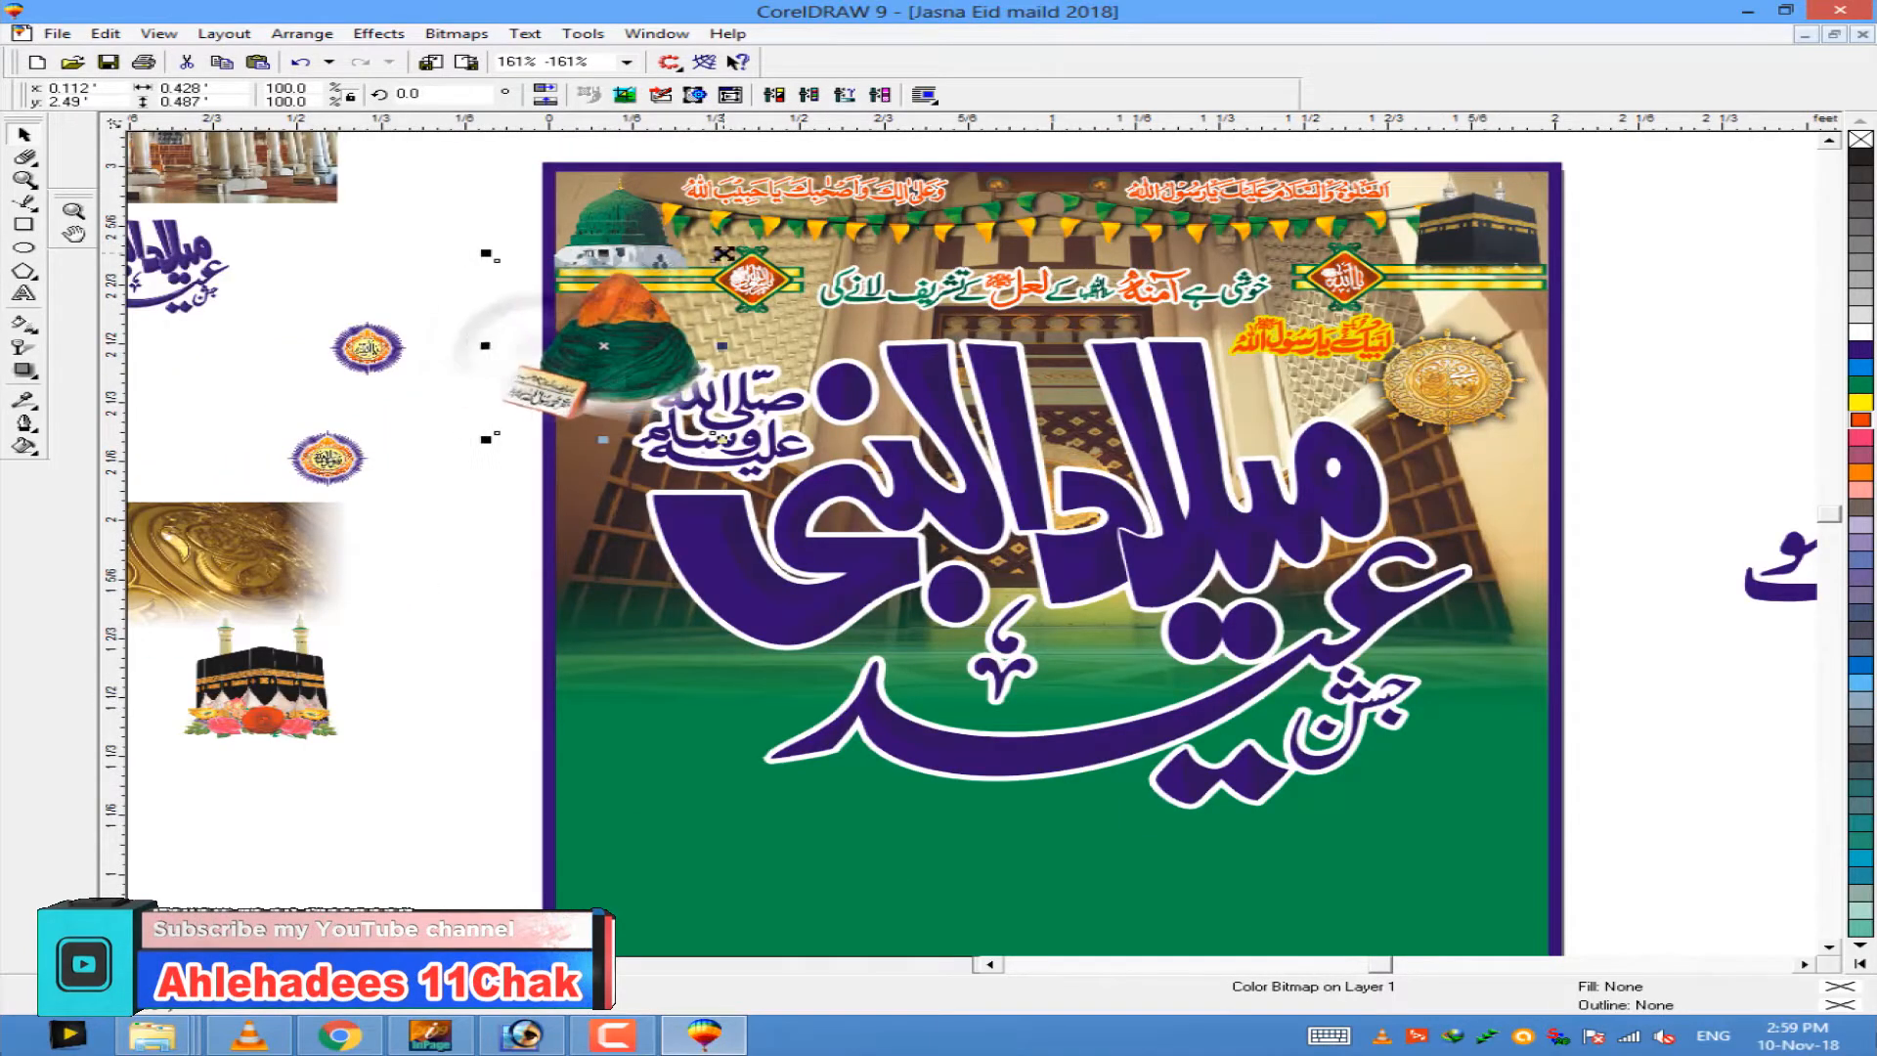
click(495, 344)
key(F3)
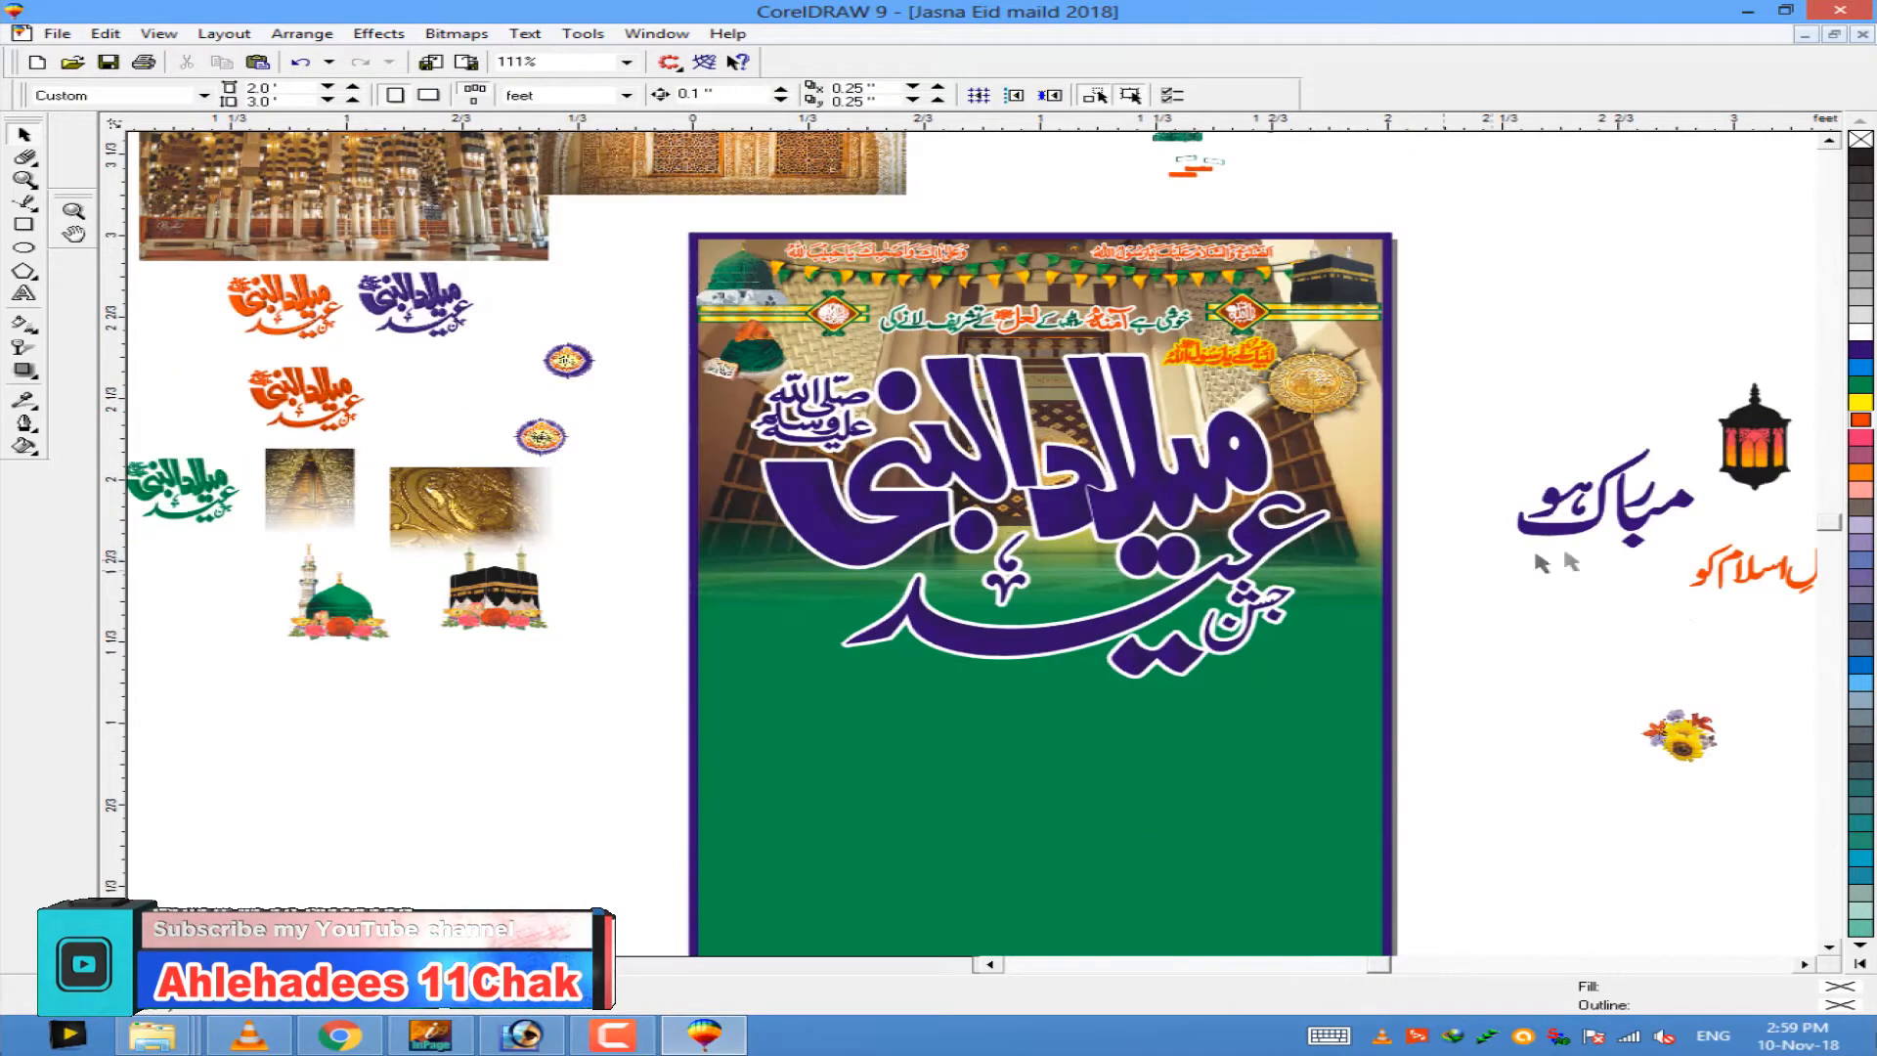
Step: Move the small orange Urdu line from beside the poster to just above the title calligraphy
click(1756, 569)
drag(1756, 569, 991, 350)
key(F2)
drag(682, 283, 1403, 538)
Step: Separate the thick orange-outlined copy of the headline from the white-outlined one by moving it upward
drag(1185, 459, 1097, 322)
drag(1339, 356, 1342, 359)
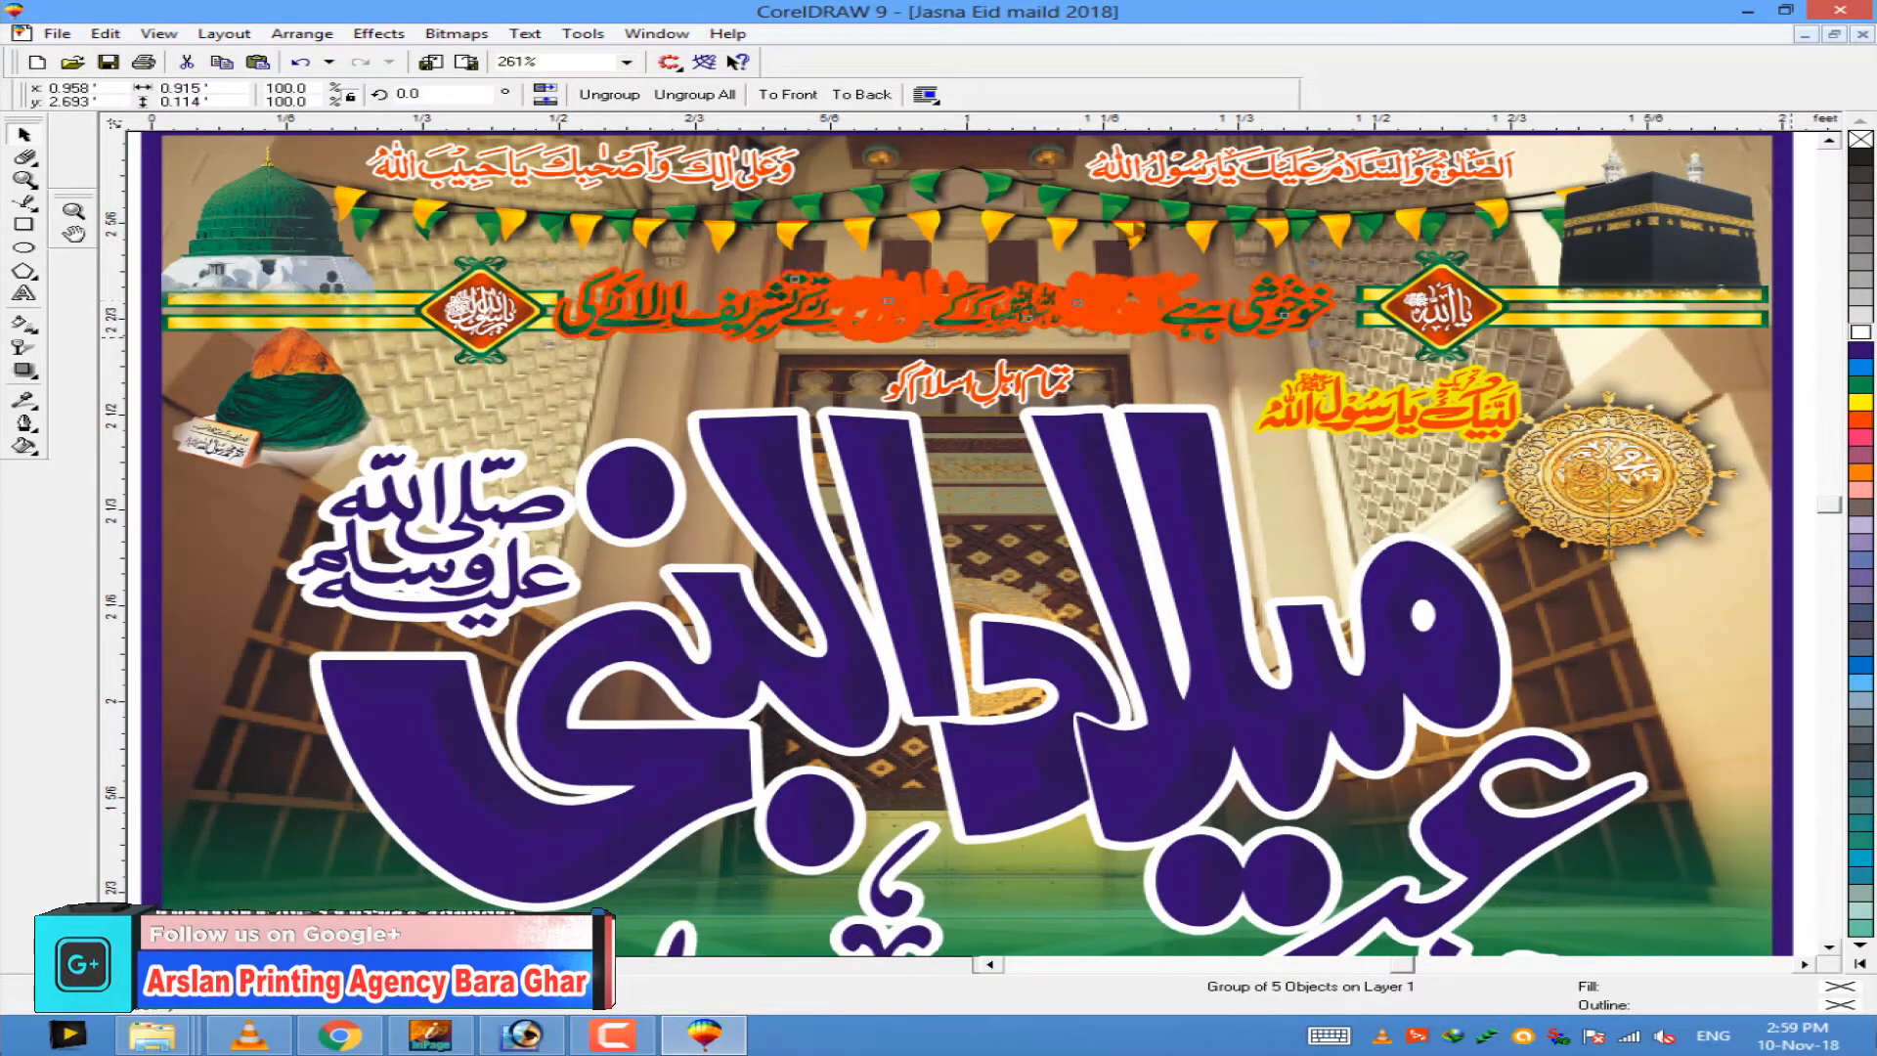
drag(1094, 323, 1115, 285)
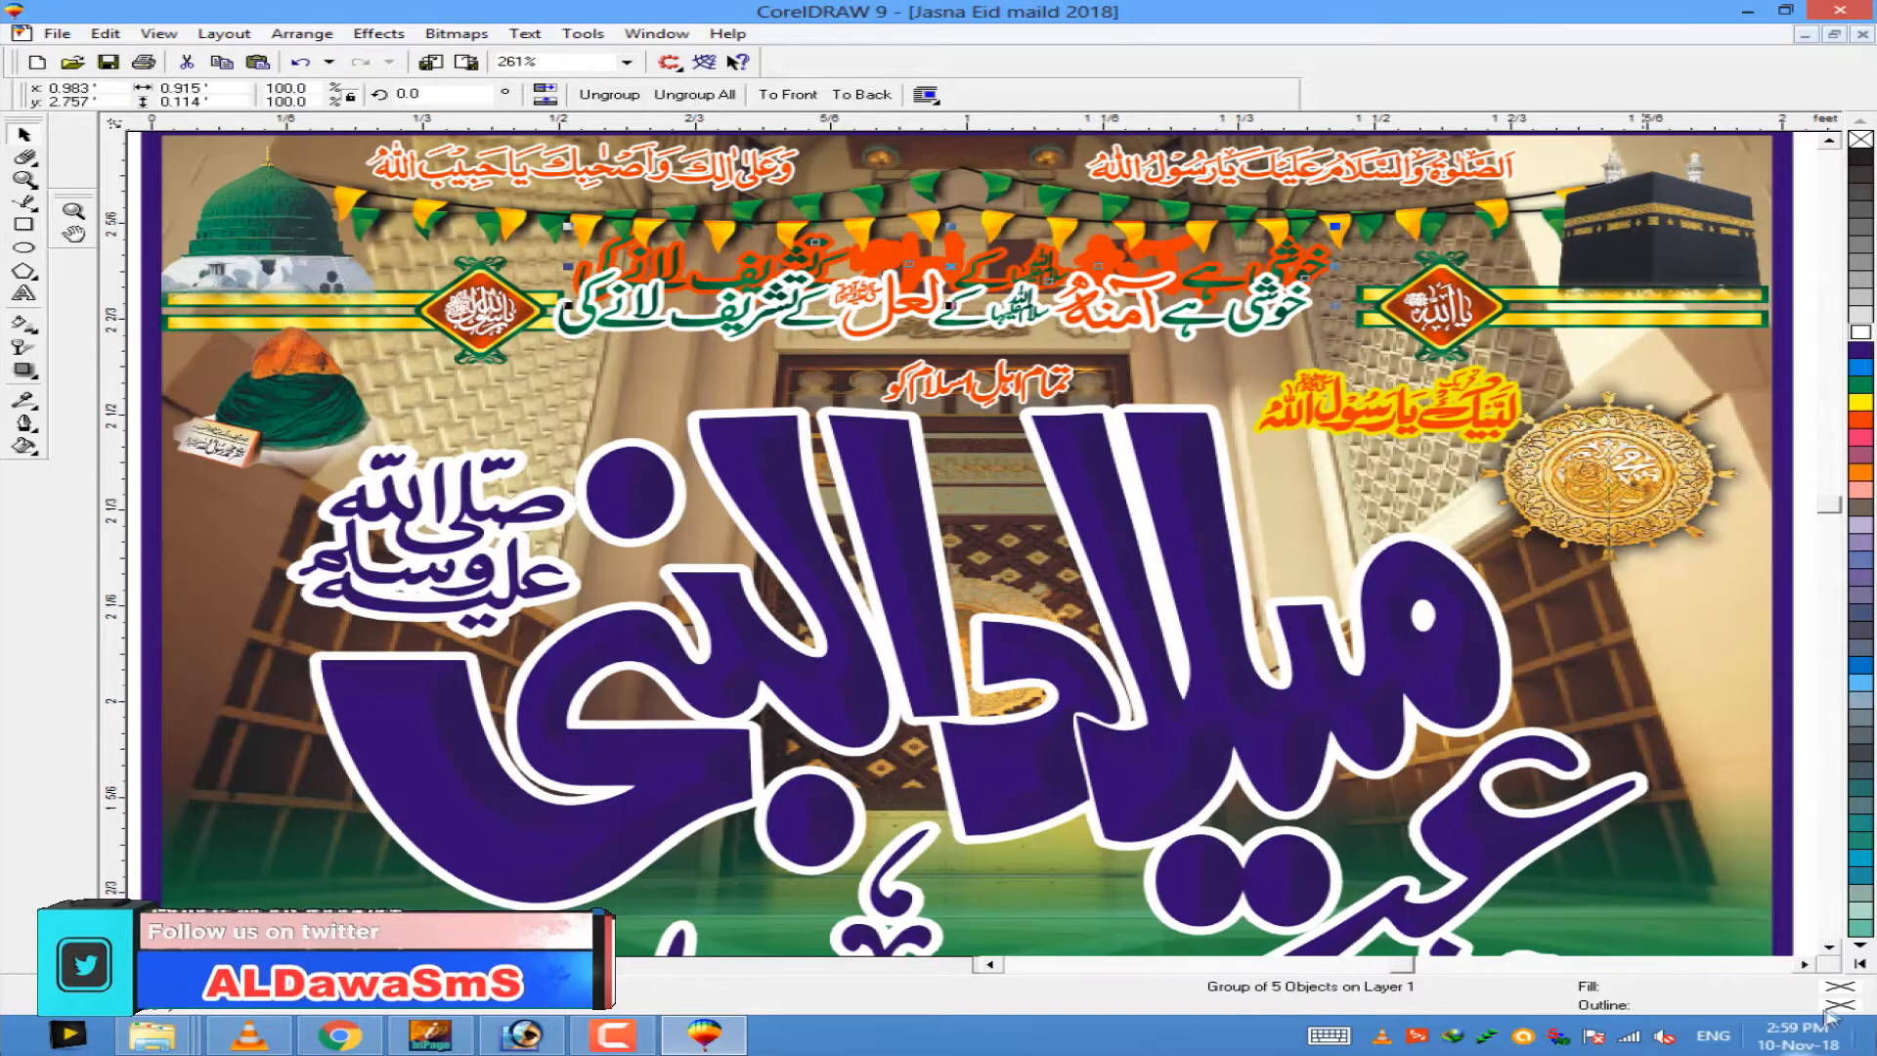
key(F12)
key(Escape)
Step: Stack the white-outlined headline over its orange-outlined copy, place both between the medallion bars and group them
click(994, 332)
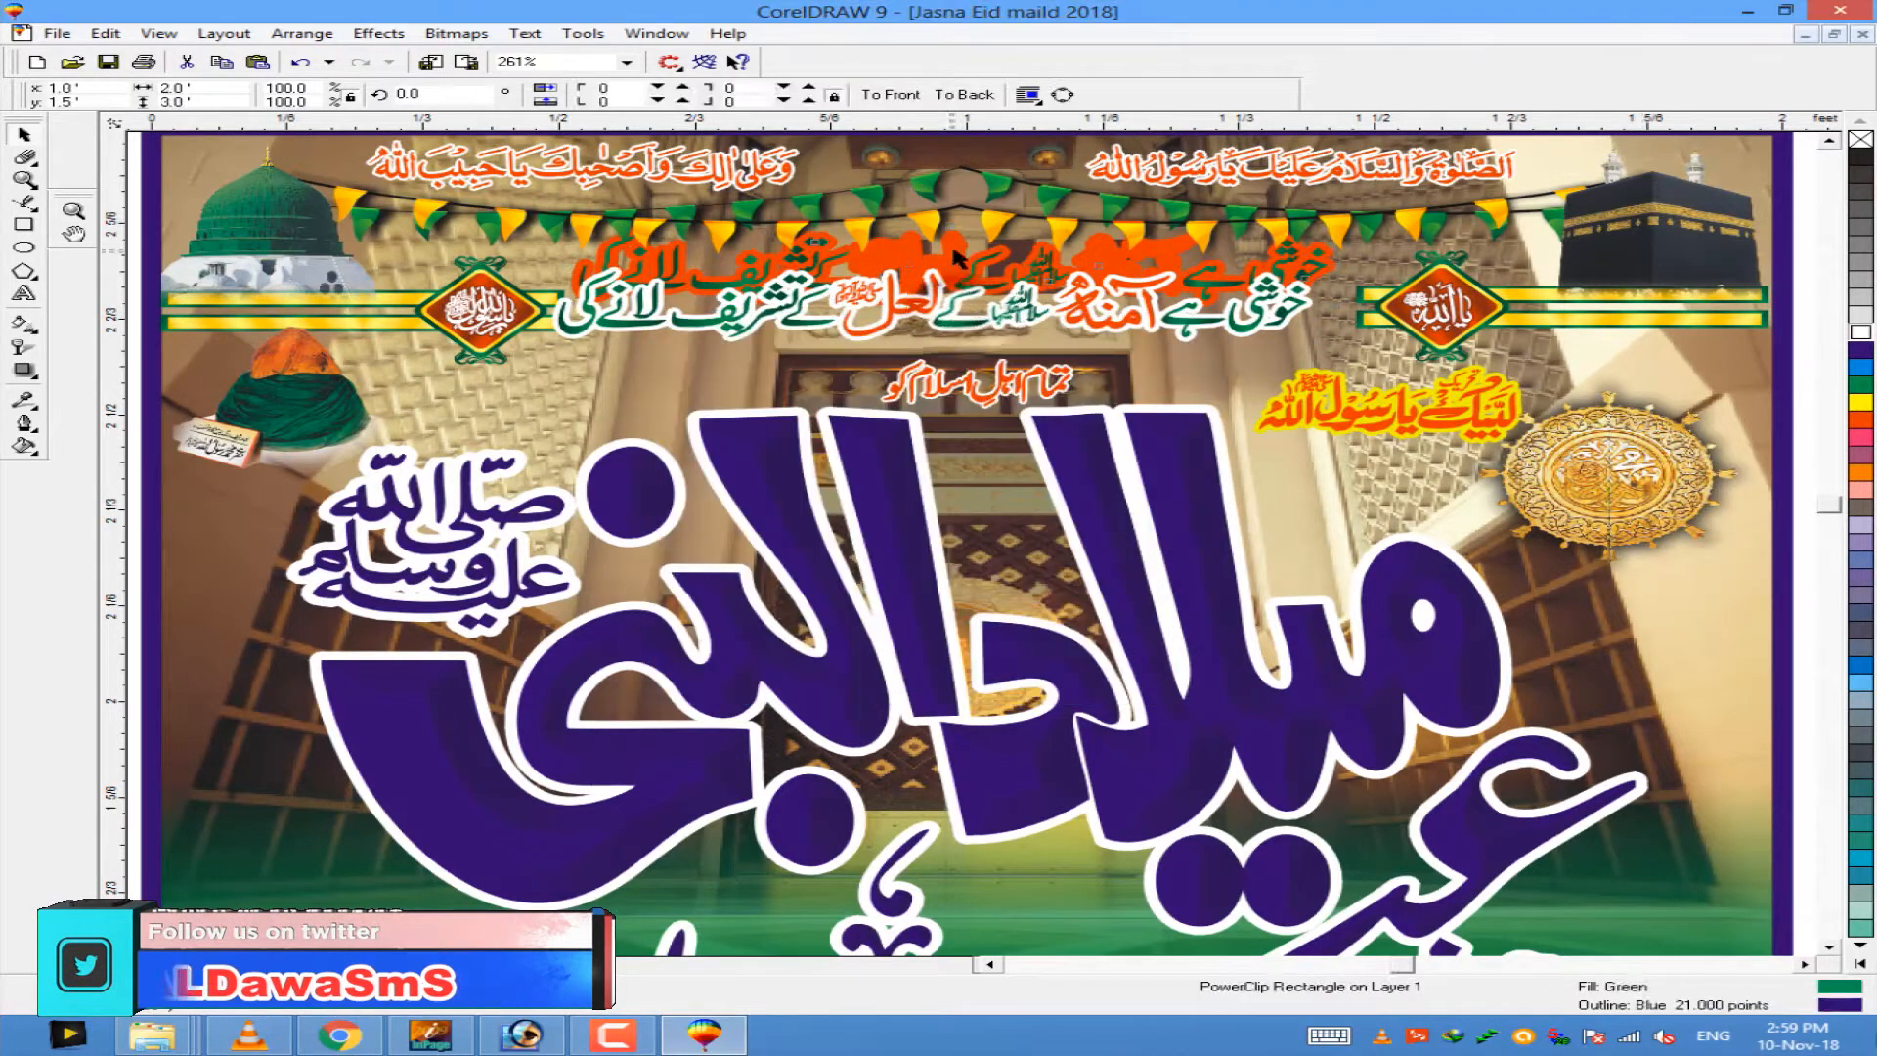
shift+click(1012, 279)
key(c)
key(ctrl+z)
drag(963, 317, 979, 375)
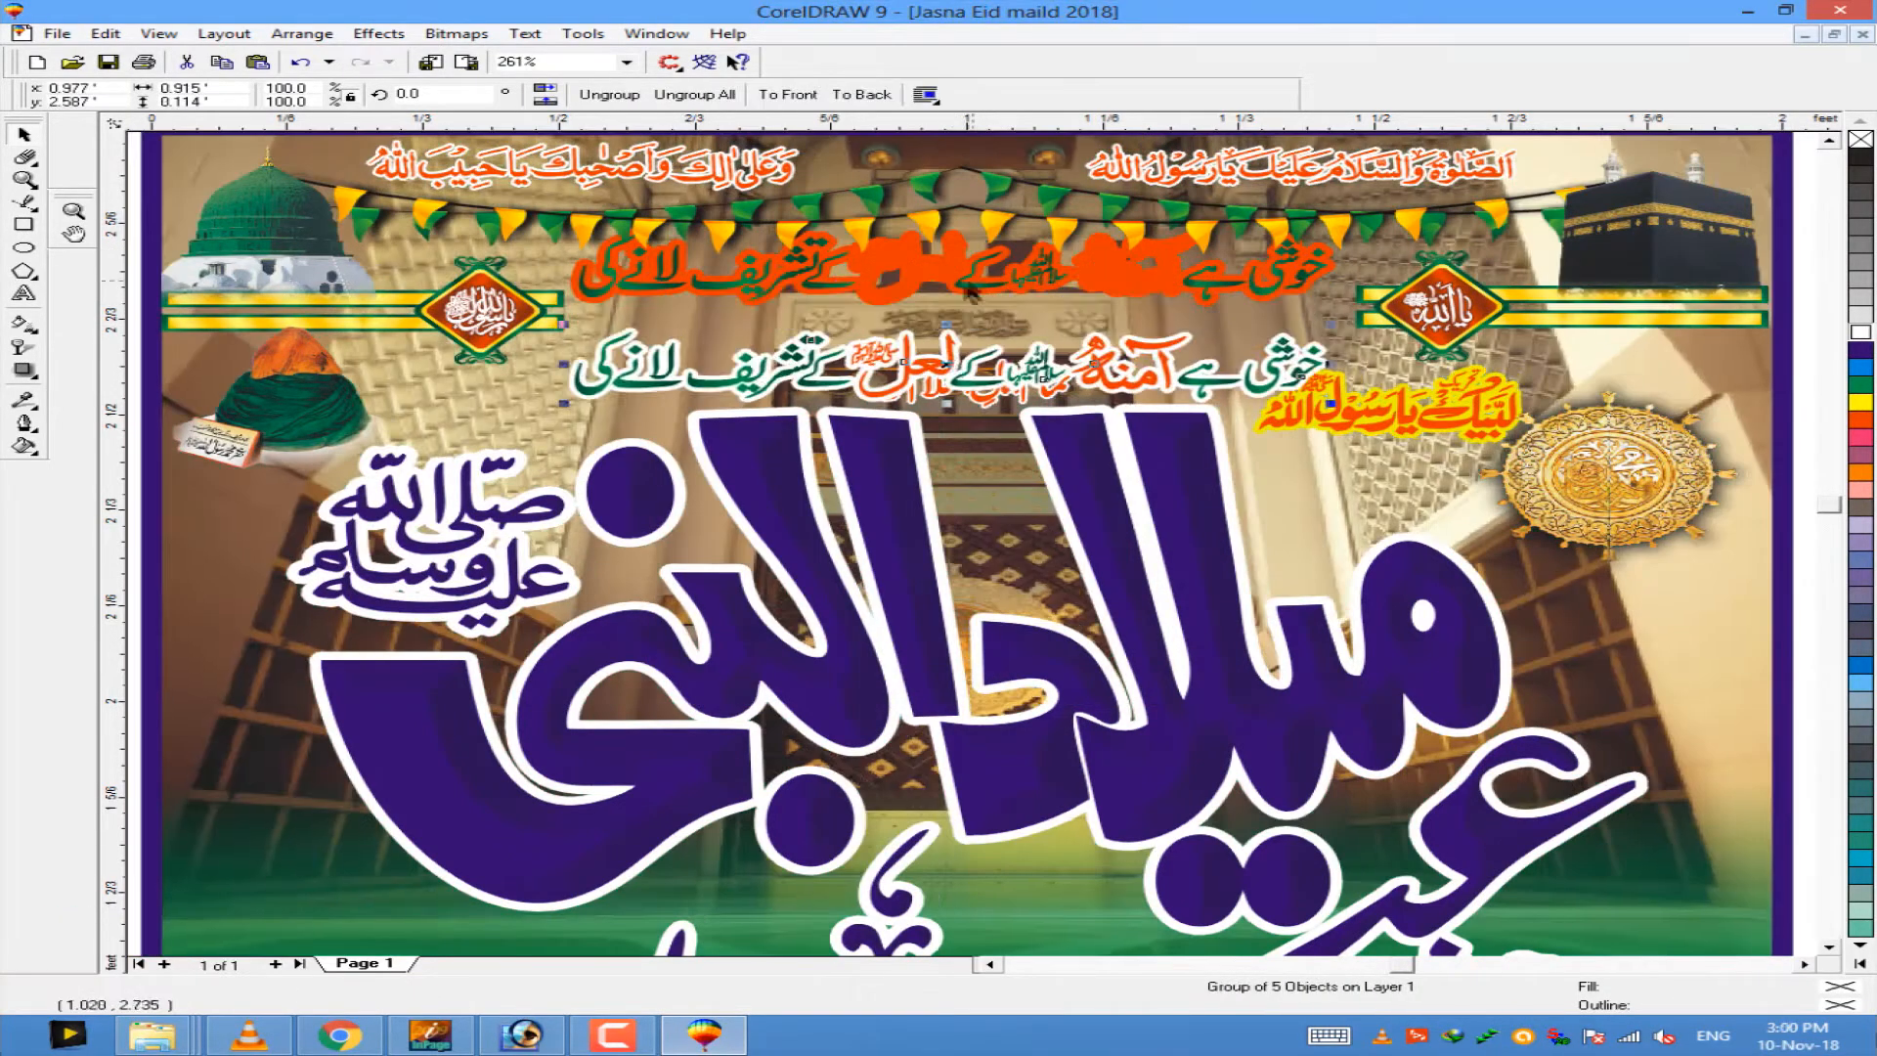
key(ctrl+z)
key(F3)
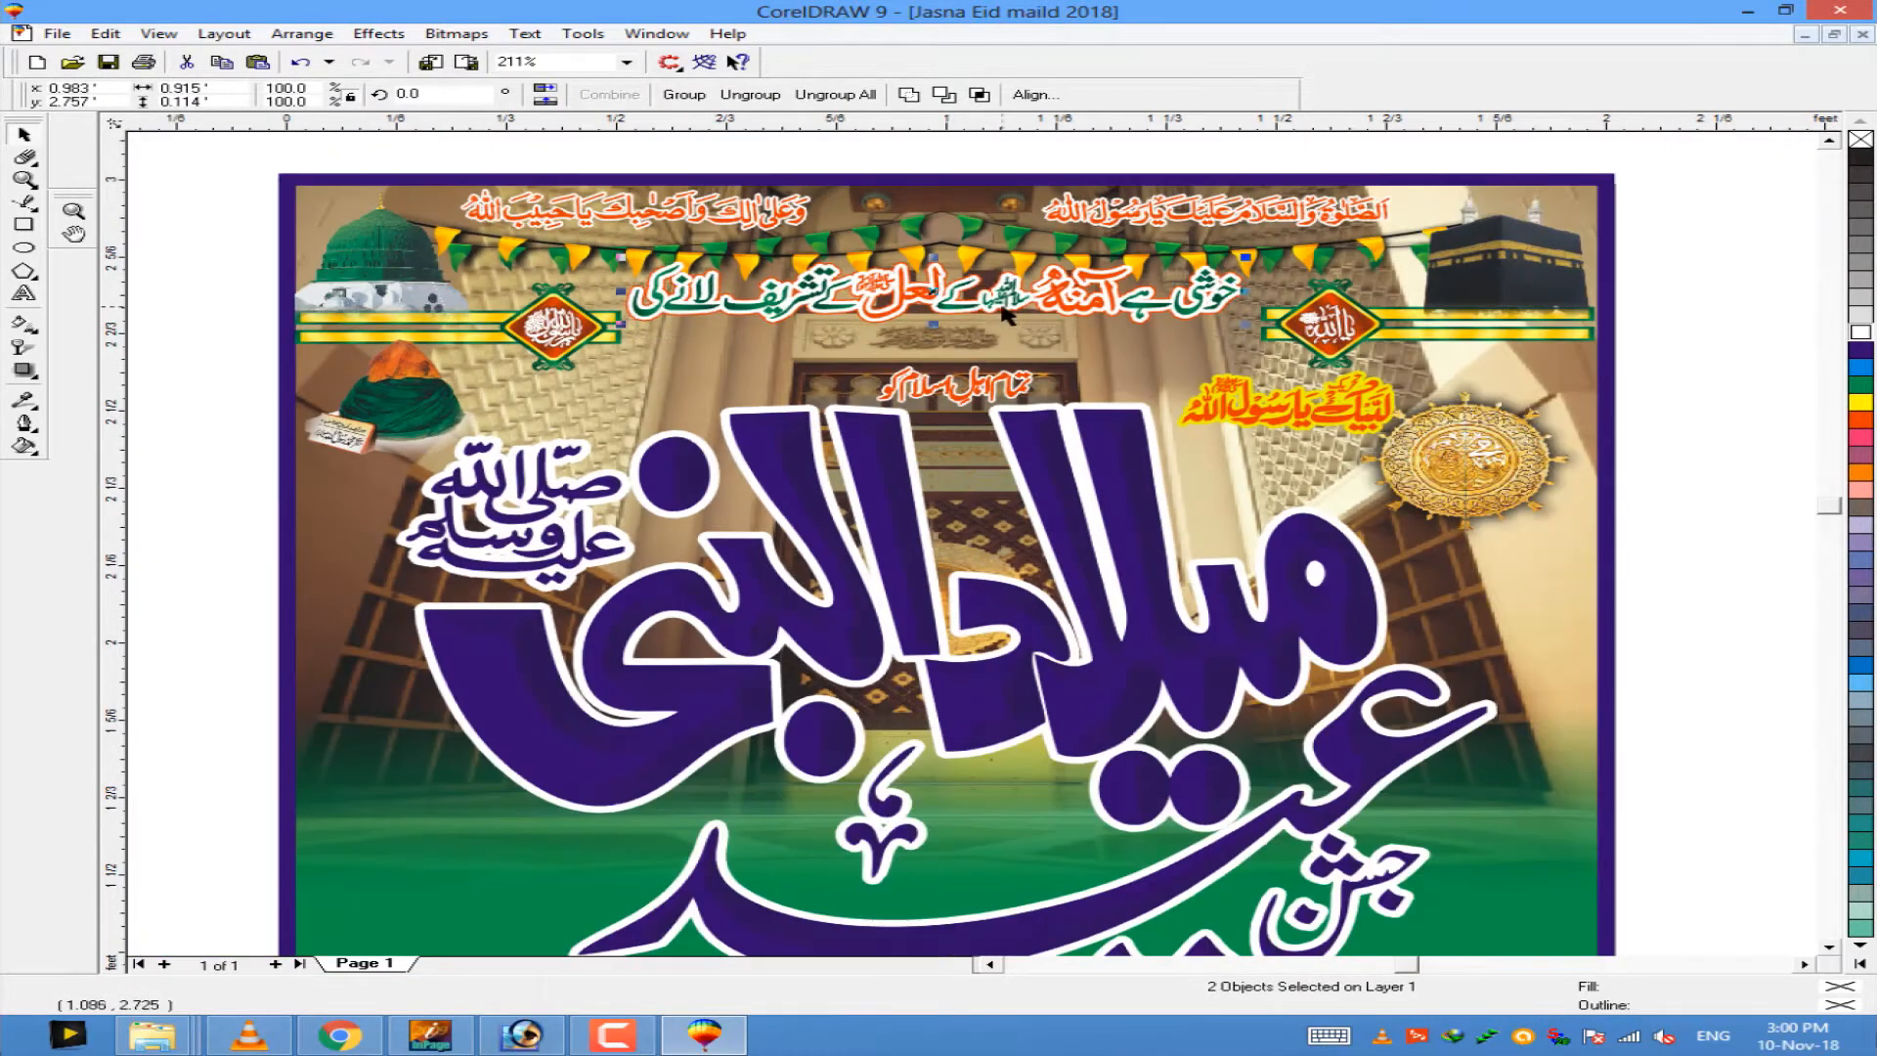
key(ctrl+z)
click(750, 351)
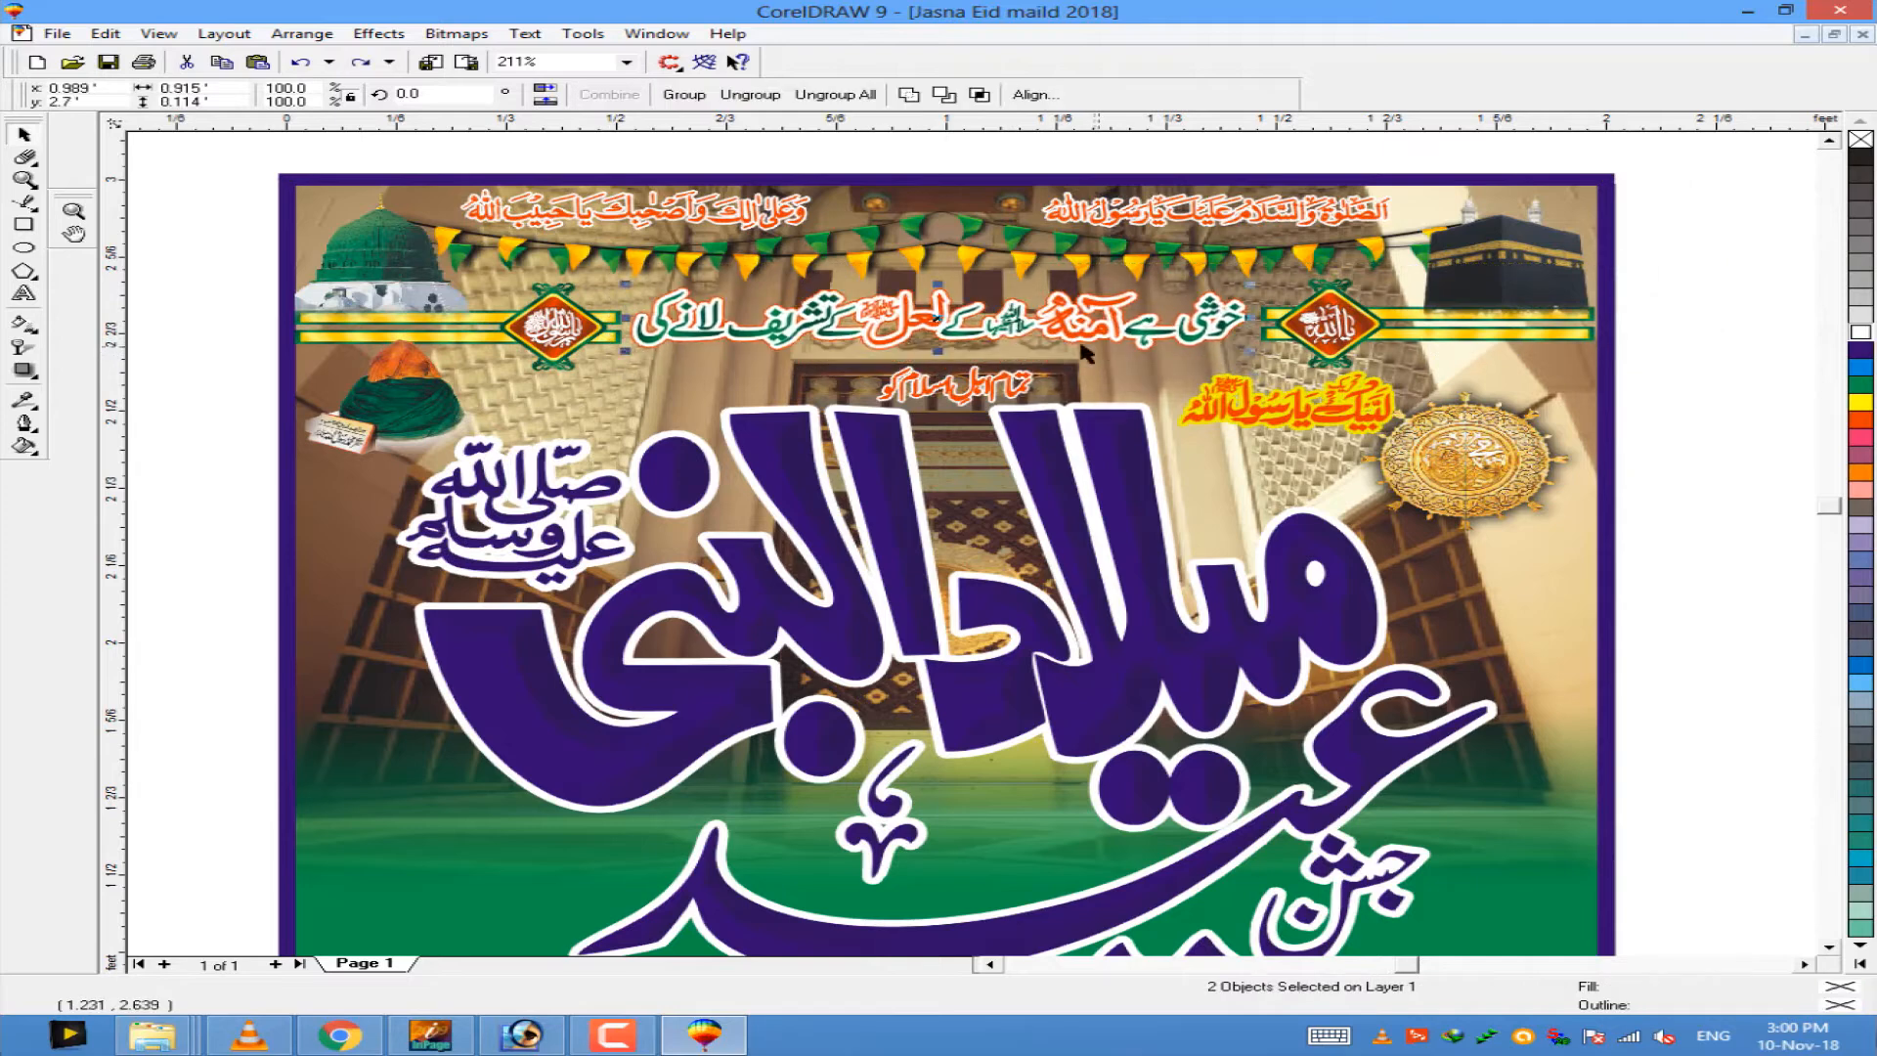
scroll(1104, 357, up, 4)
key(ctrl+g)
Step: Enlarge and centre the small orange line beneath the headline, and tilt the red calligraphy beside the gold medallion about 17.6 degrees
scroll(974, 473, down, 4)
click(1038, 415)
click(1028, 427)
drag(1064, 399, 1093, 393)
click(1664, 1036)
click(1670, 920)
scroll(987, 410, up, 3)
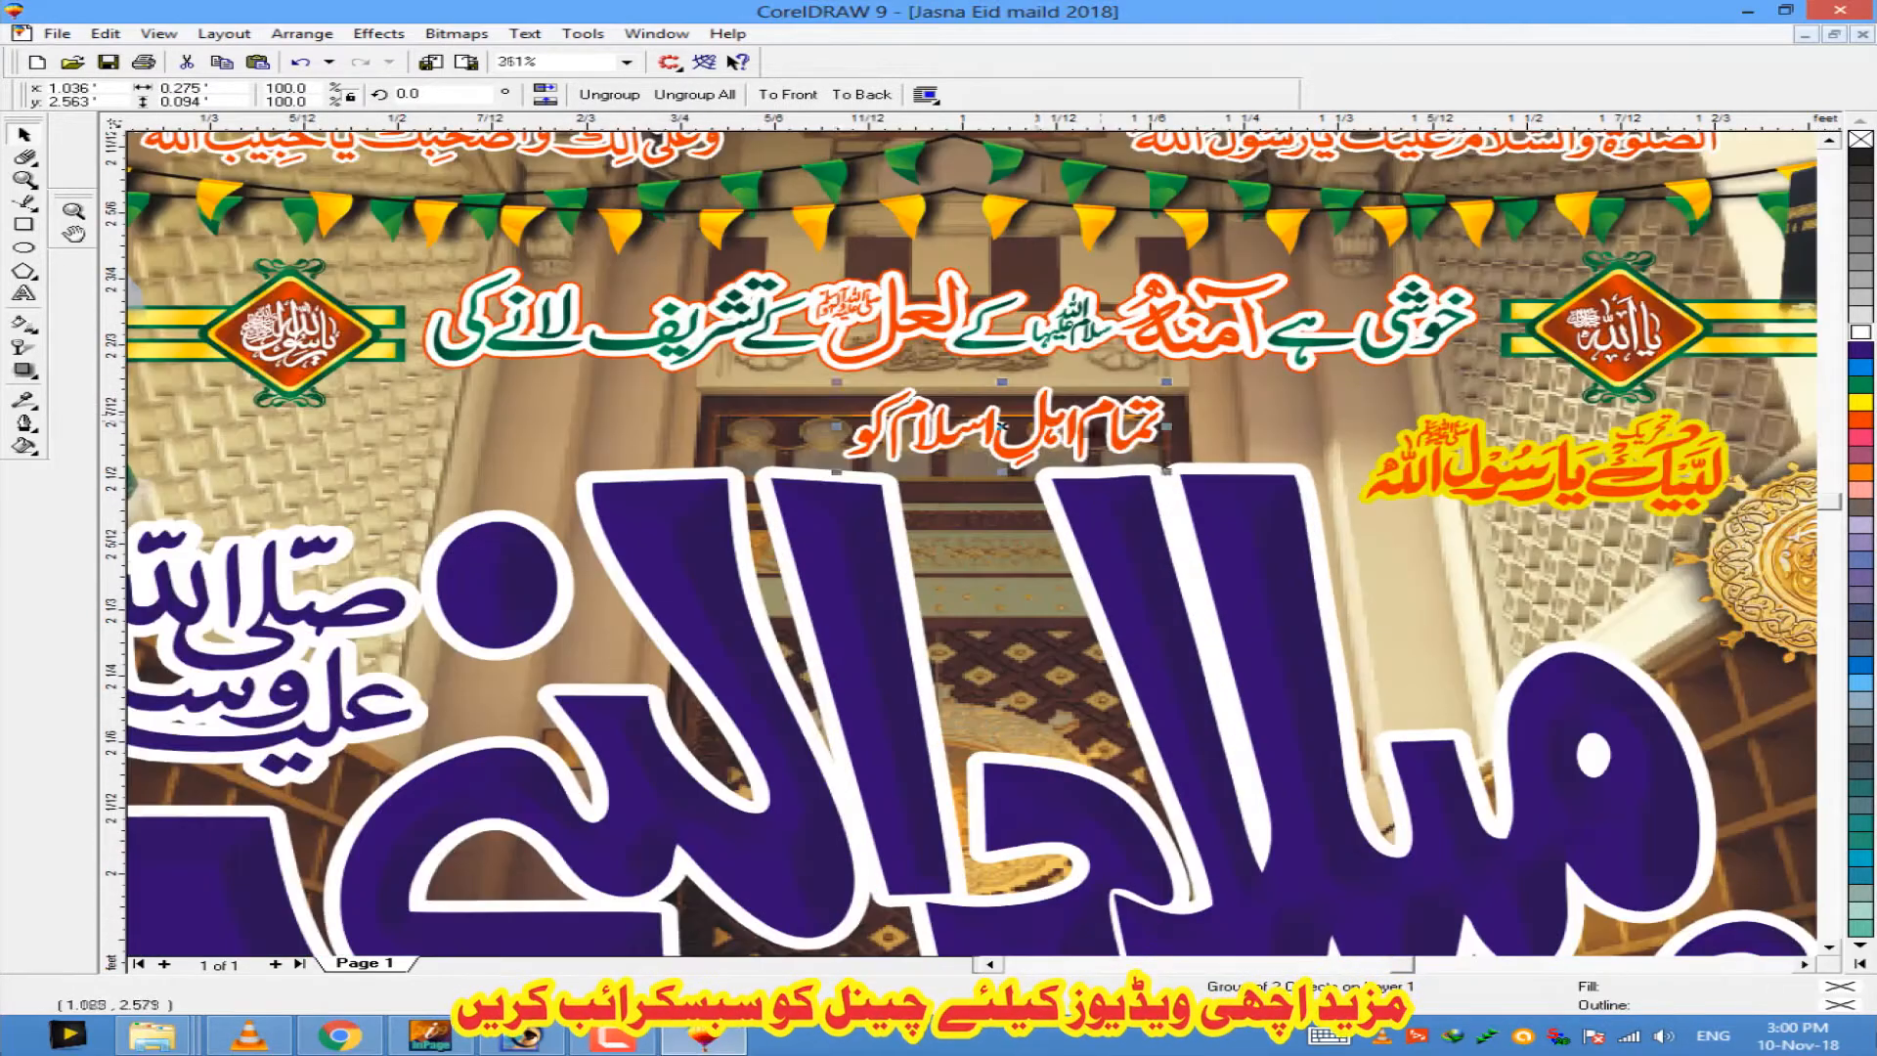
scroll(1007, 420, down, 3)
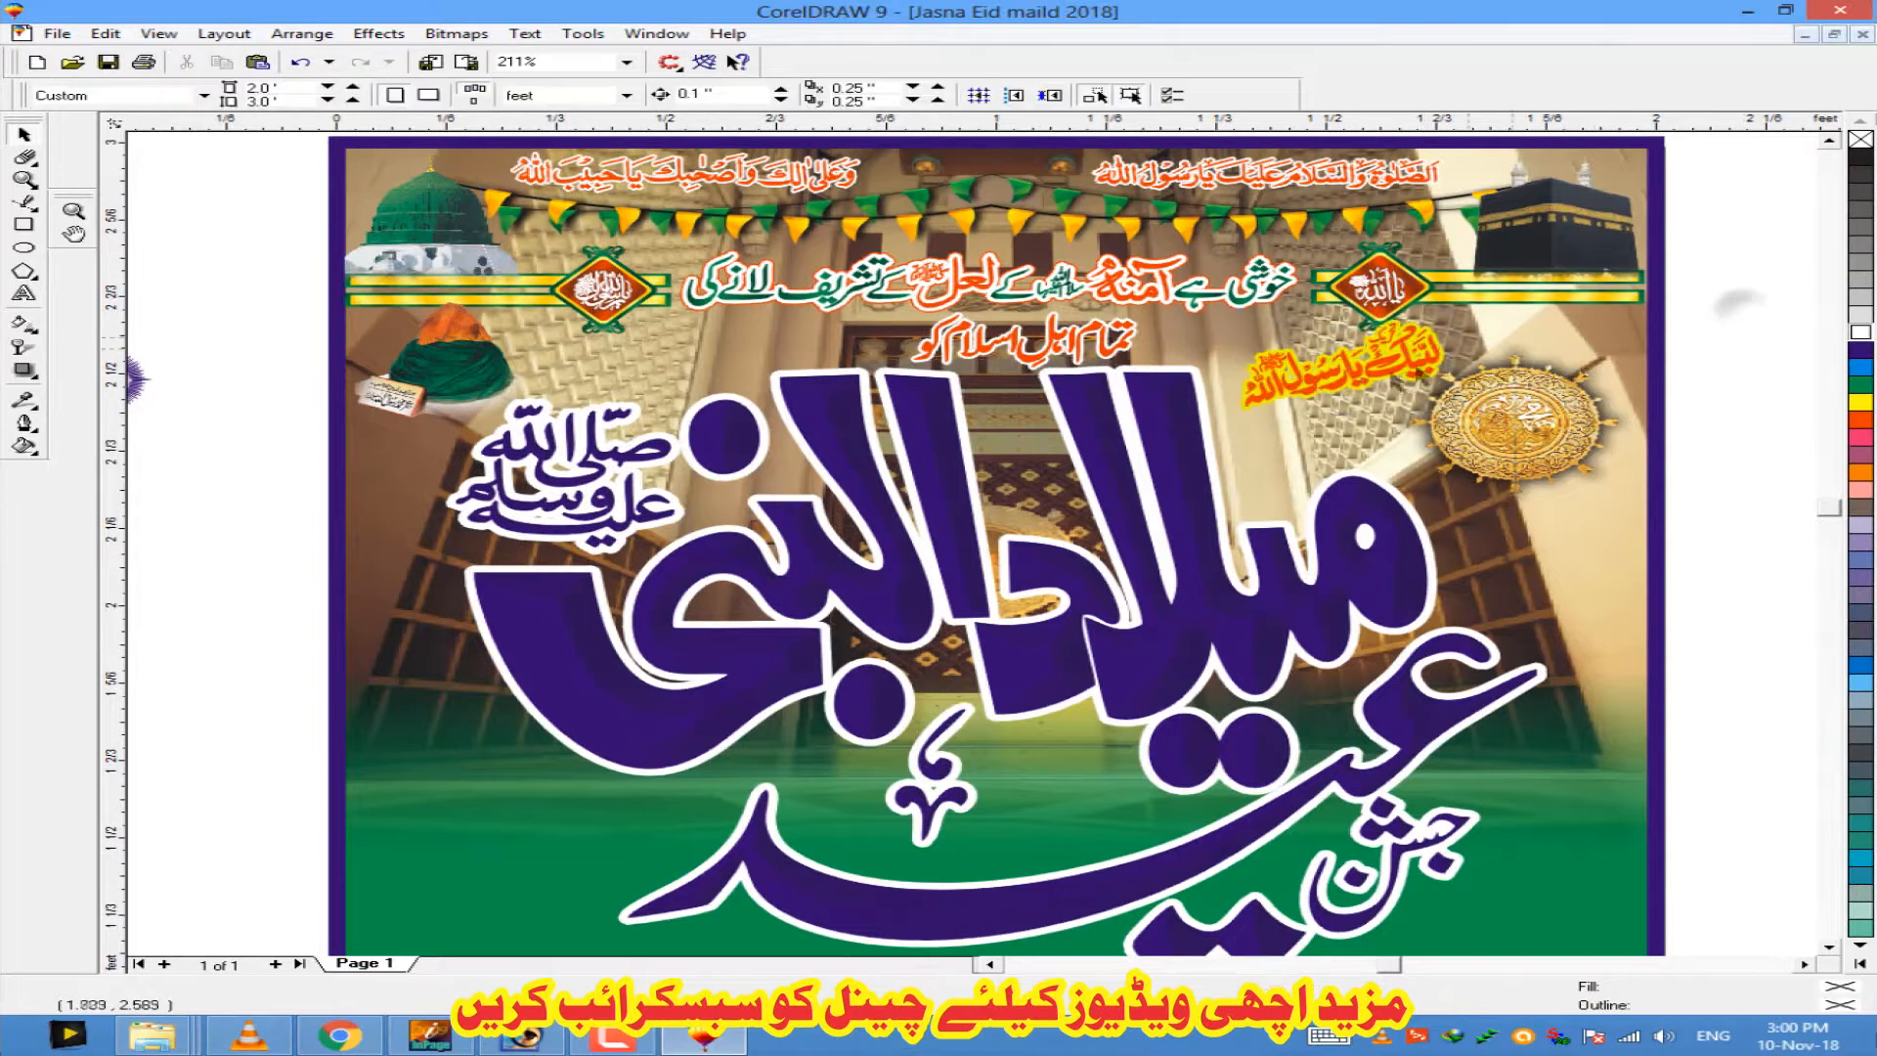
Step: Examine the spare calligraphy, green banners and orange salutation lines above the poster and the remaining artwork around it
scroll(1623, 333, down, 3)
scroll(1212, 293, up, 10)
scroll(1144, 419, down, 5)
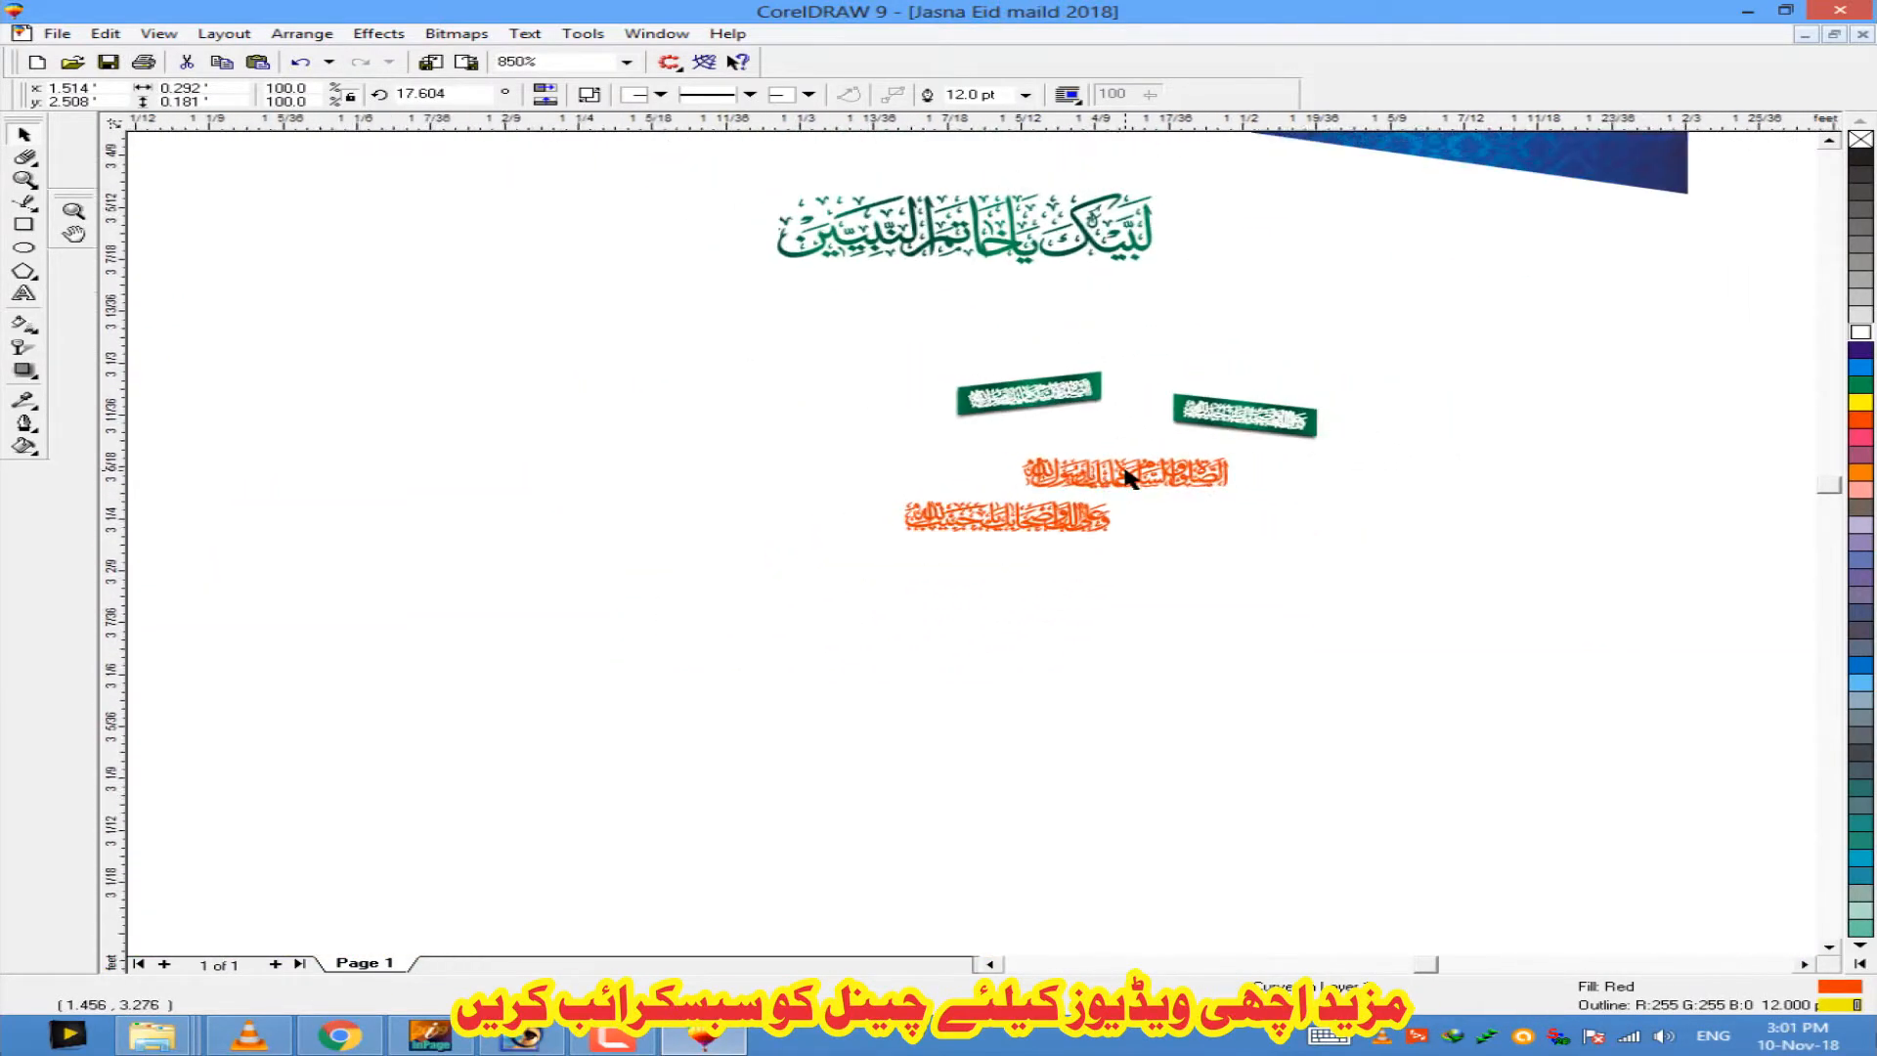
scroll(1126, 477, down, 5)
scroll(1347, 252, up, 4)
scroll(1346, 253, down, 1)
click(1828, 141)
scroll(868, 218, down, 4)
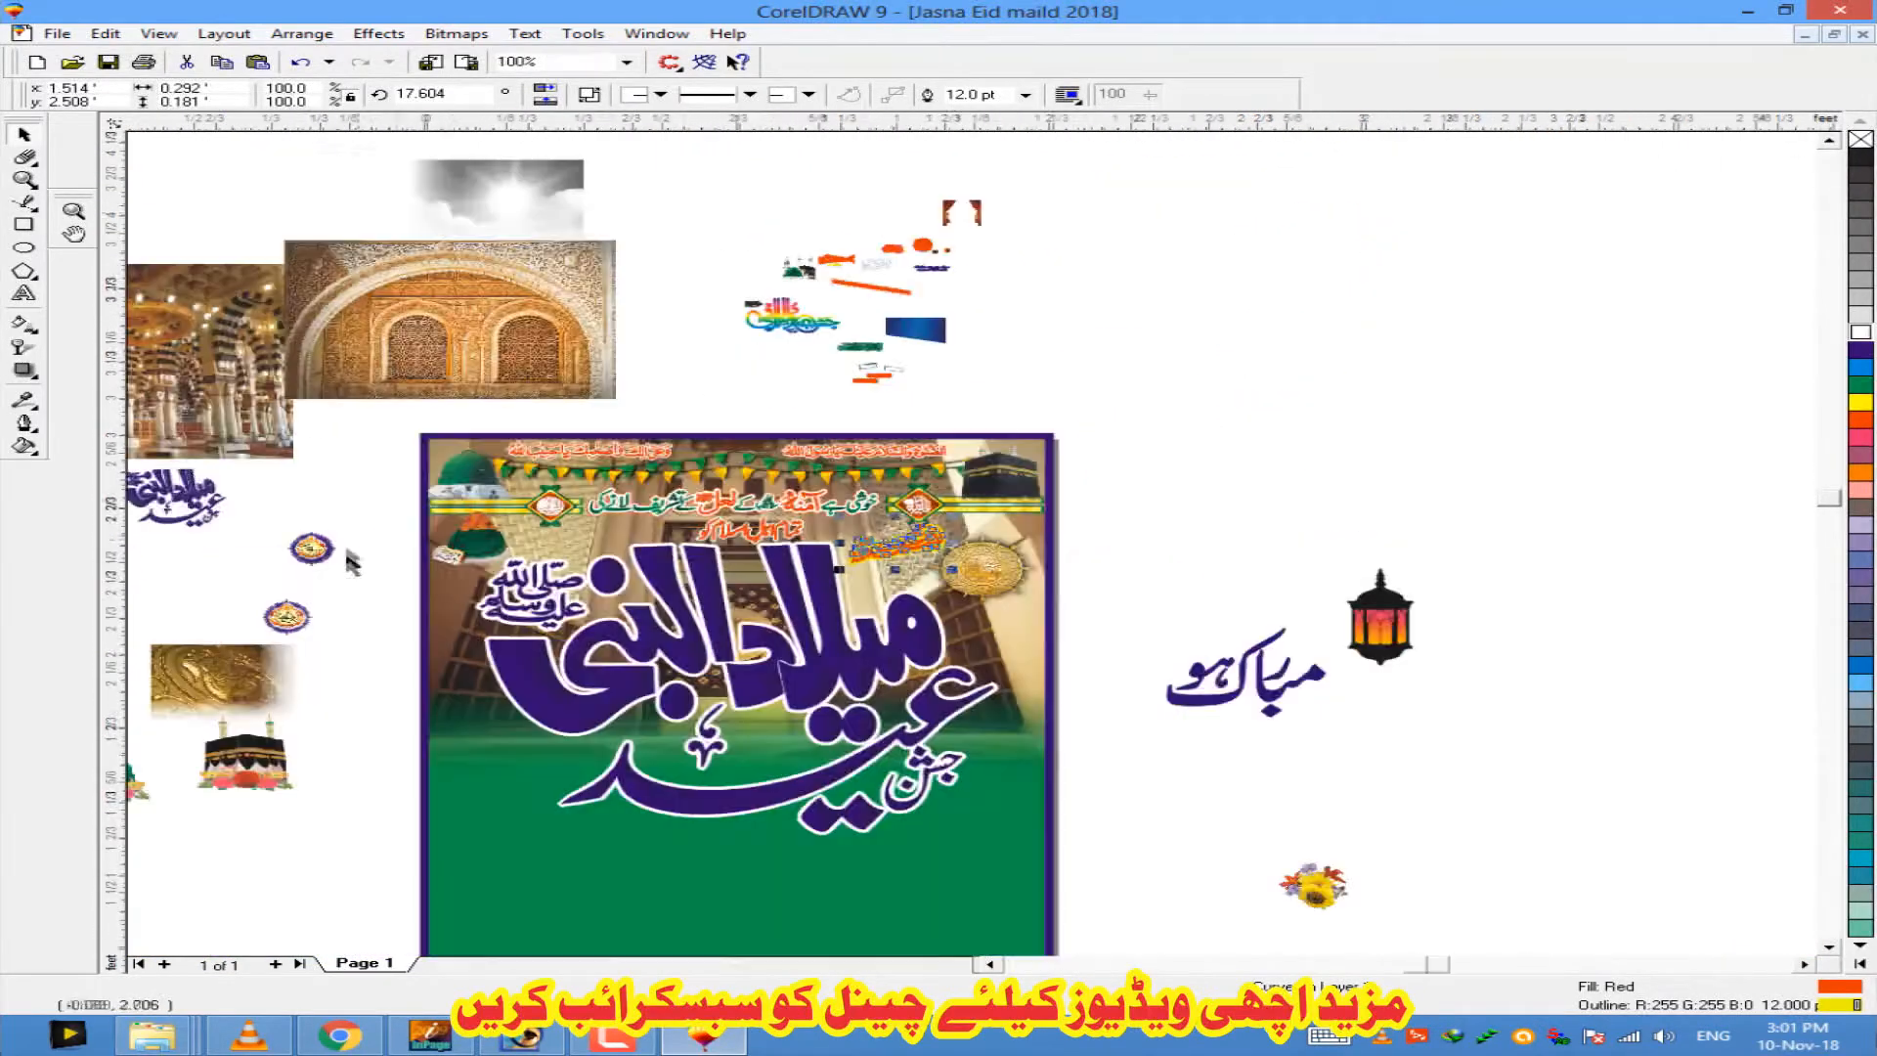
Step: Place the Mubarak Ho calligraphy with a white outline at the left end of the title calligraphy on the poster
scroll(1054, 547, up, 1)
scroll(1065, 266, up, 1)
scroll(1105, 262, down, 2)
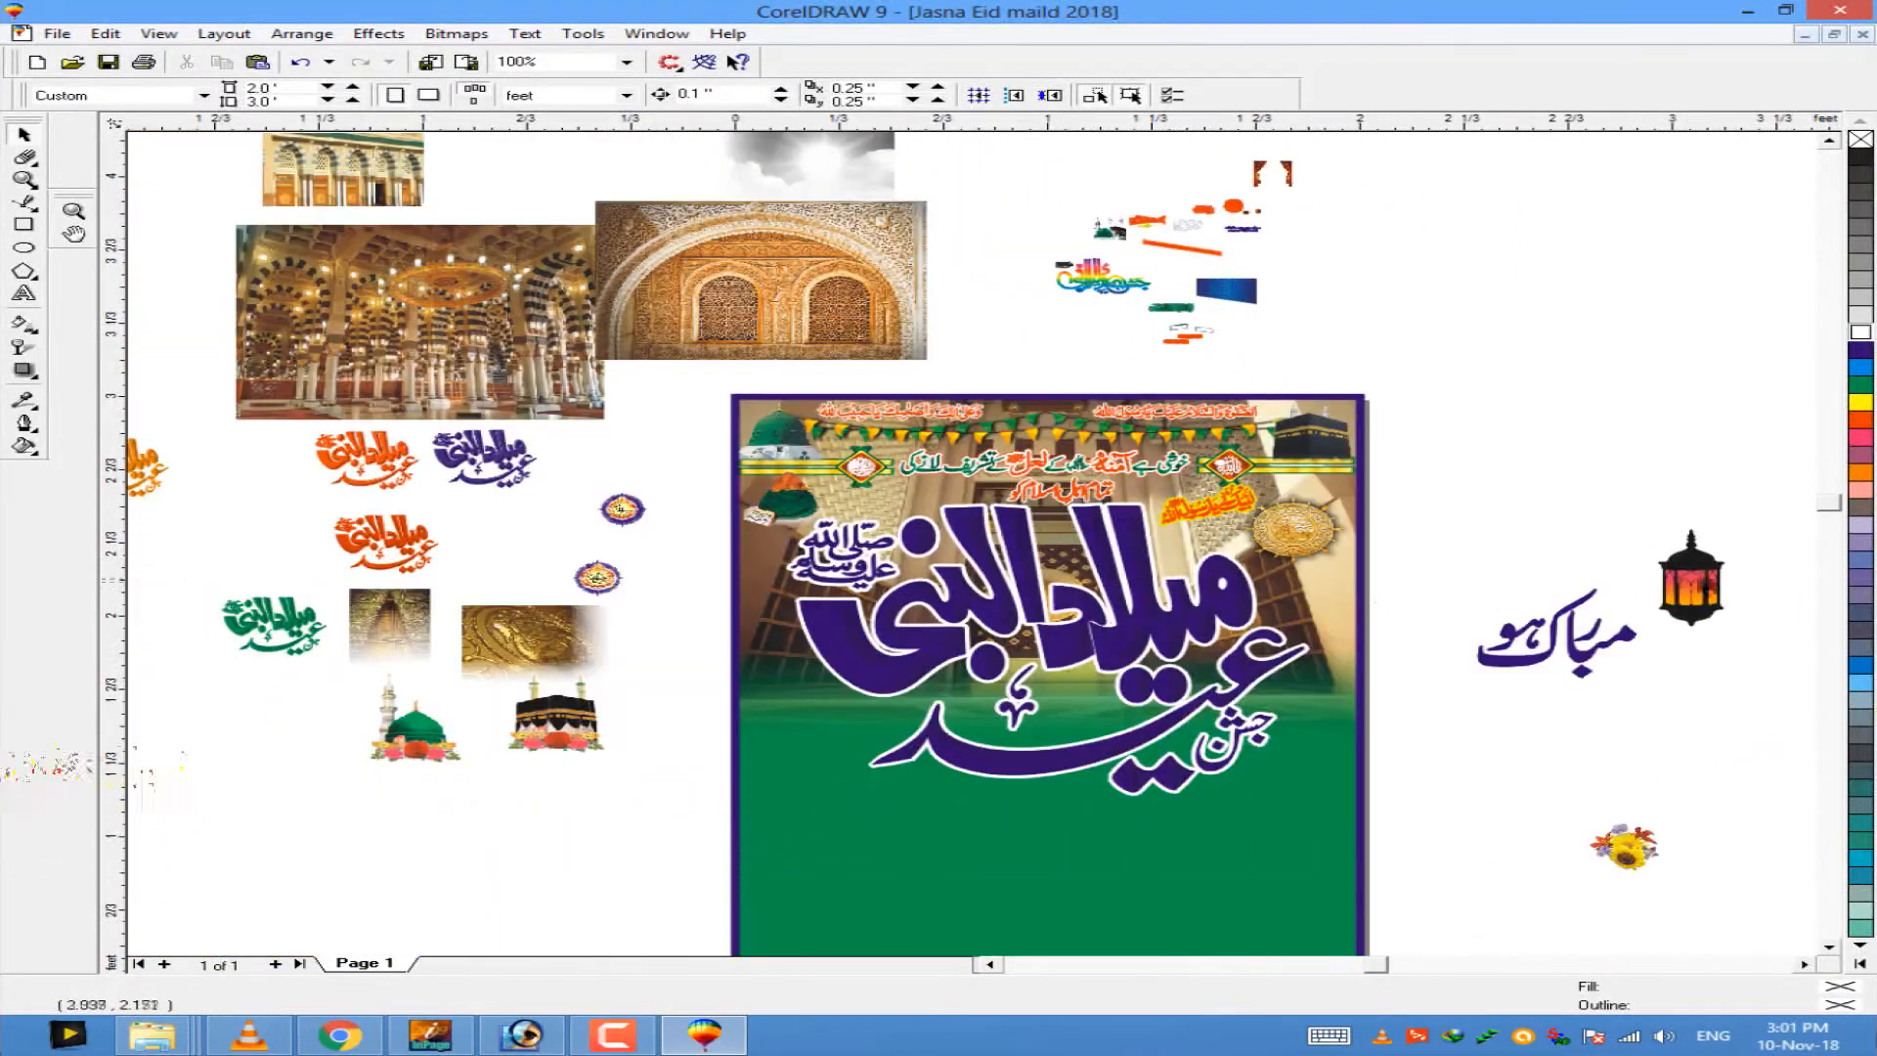
click(831, 703)
click(821, 728)
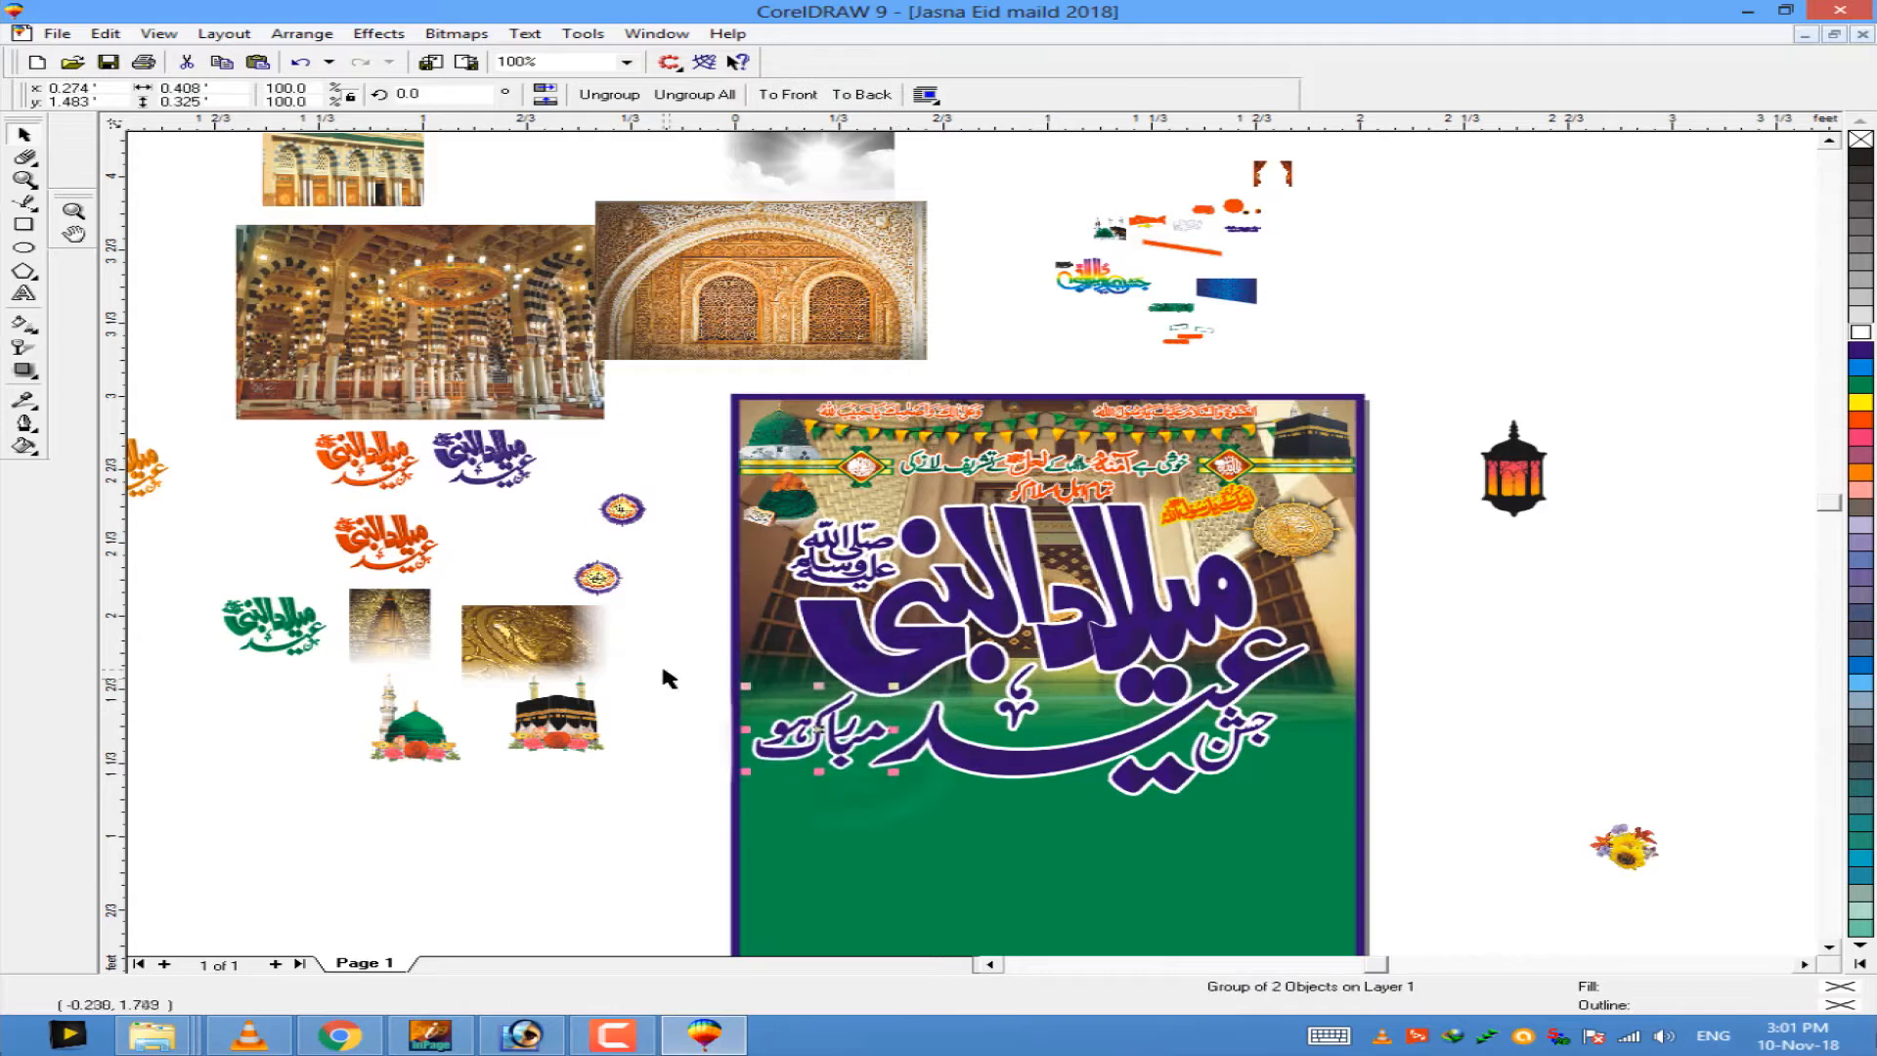
scroll(682, 697, down, 1)
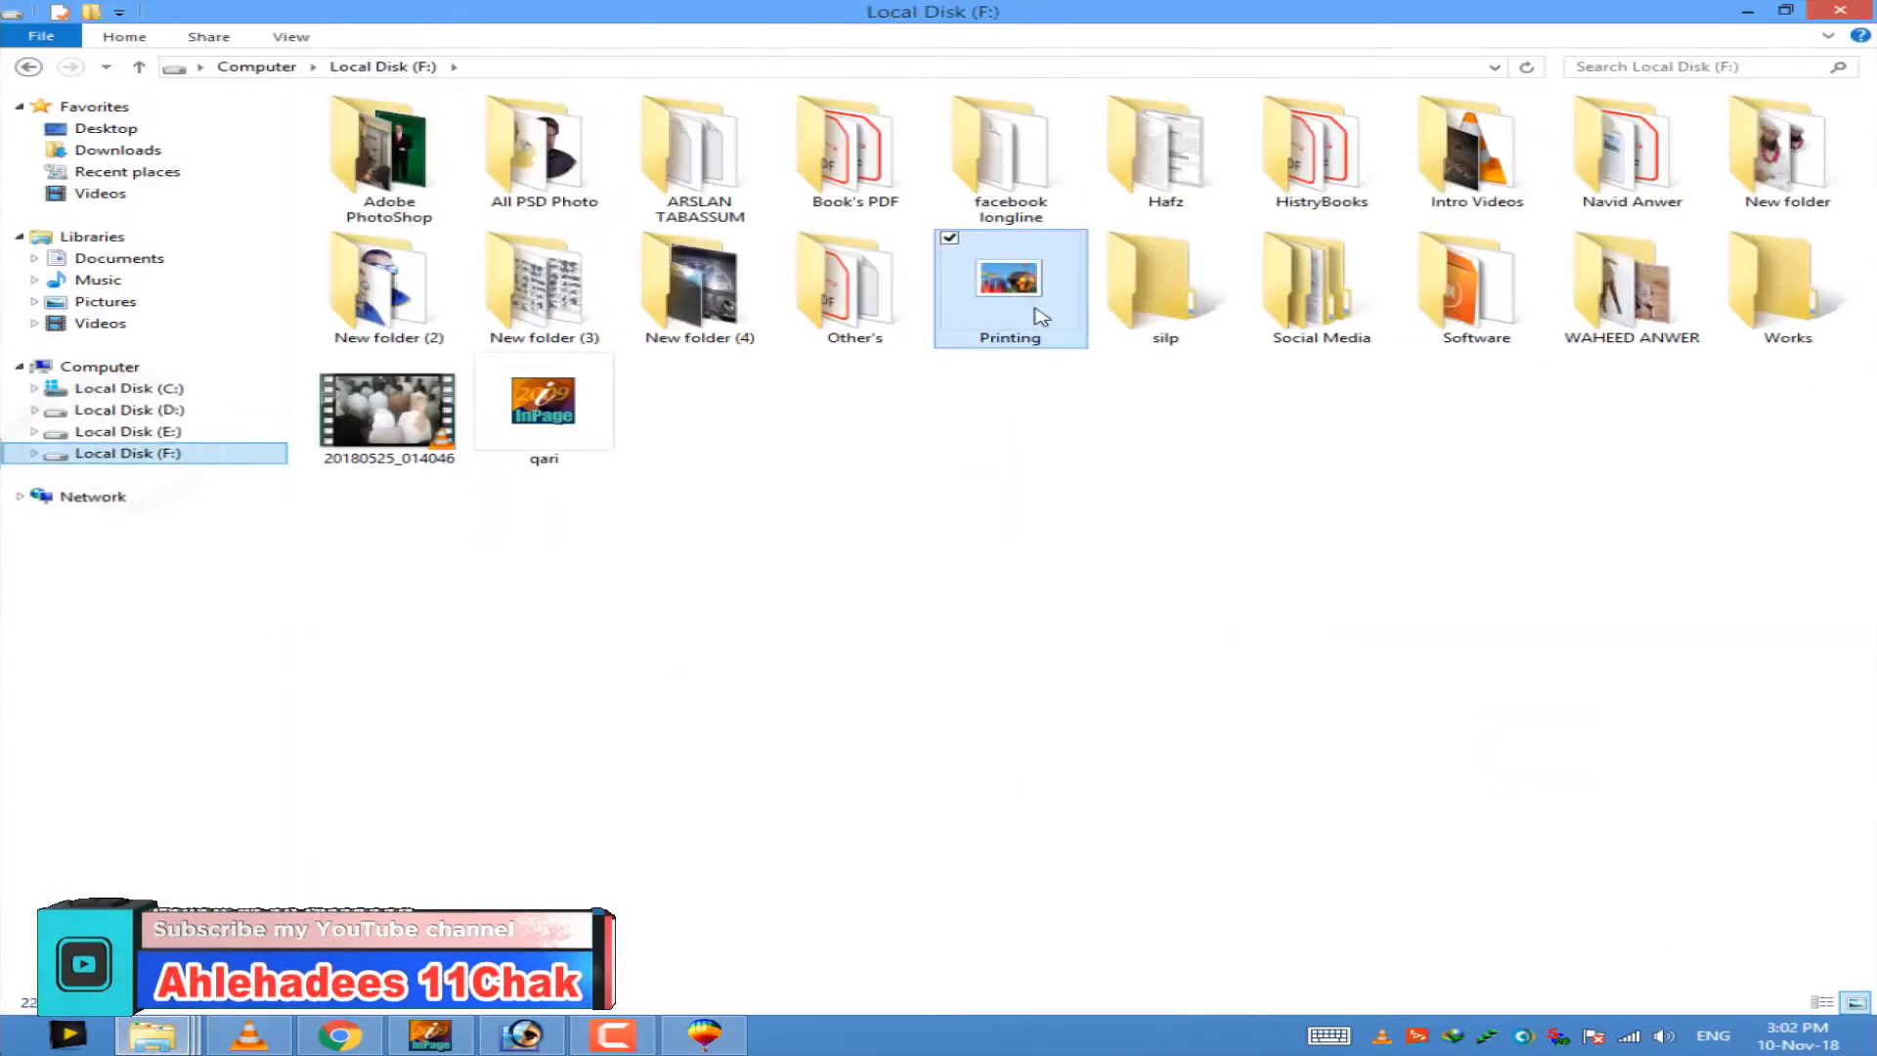
Step: Switch to File Explorer and open the Flex folder under Printing > 2017 on Local Disk (F:)
double_click(1041, 315)
double_click(700, 162)
double_click(1314, 147)
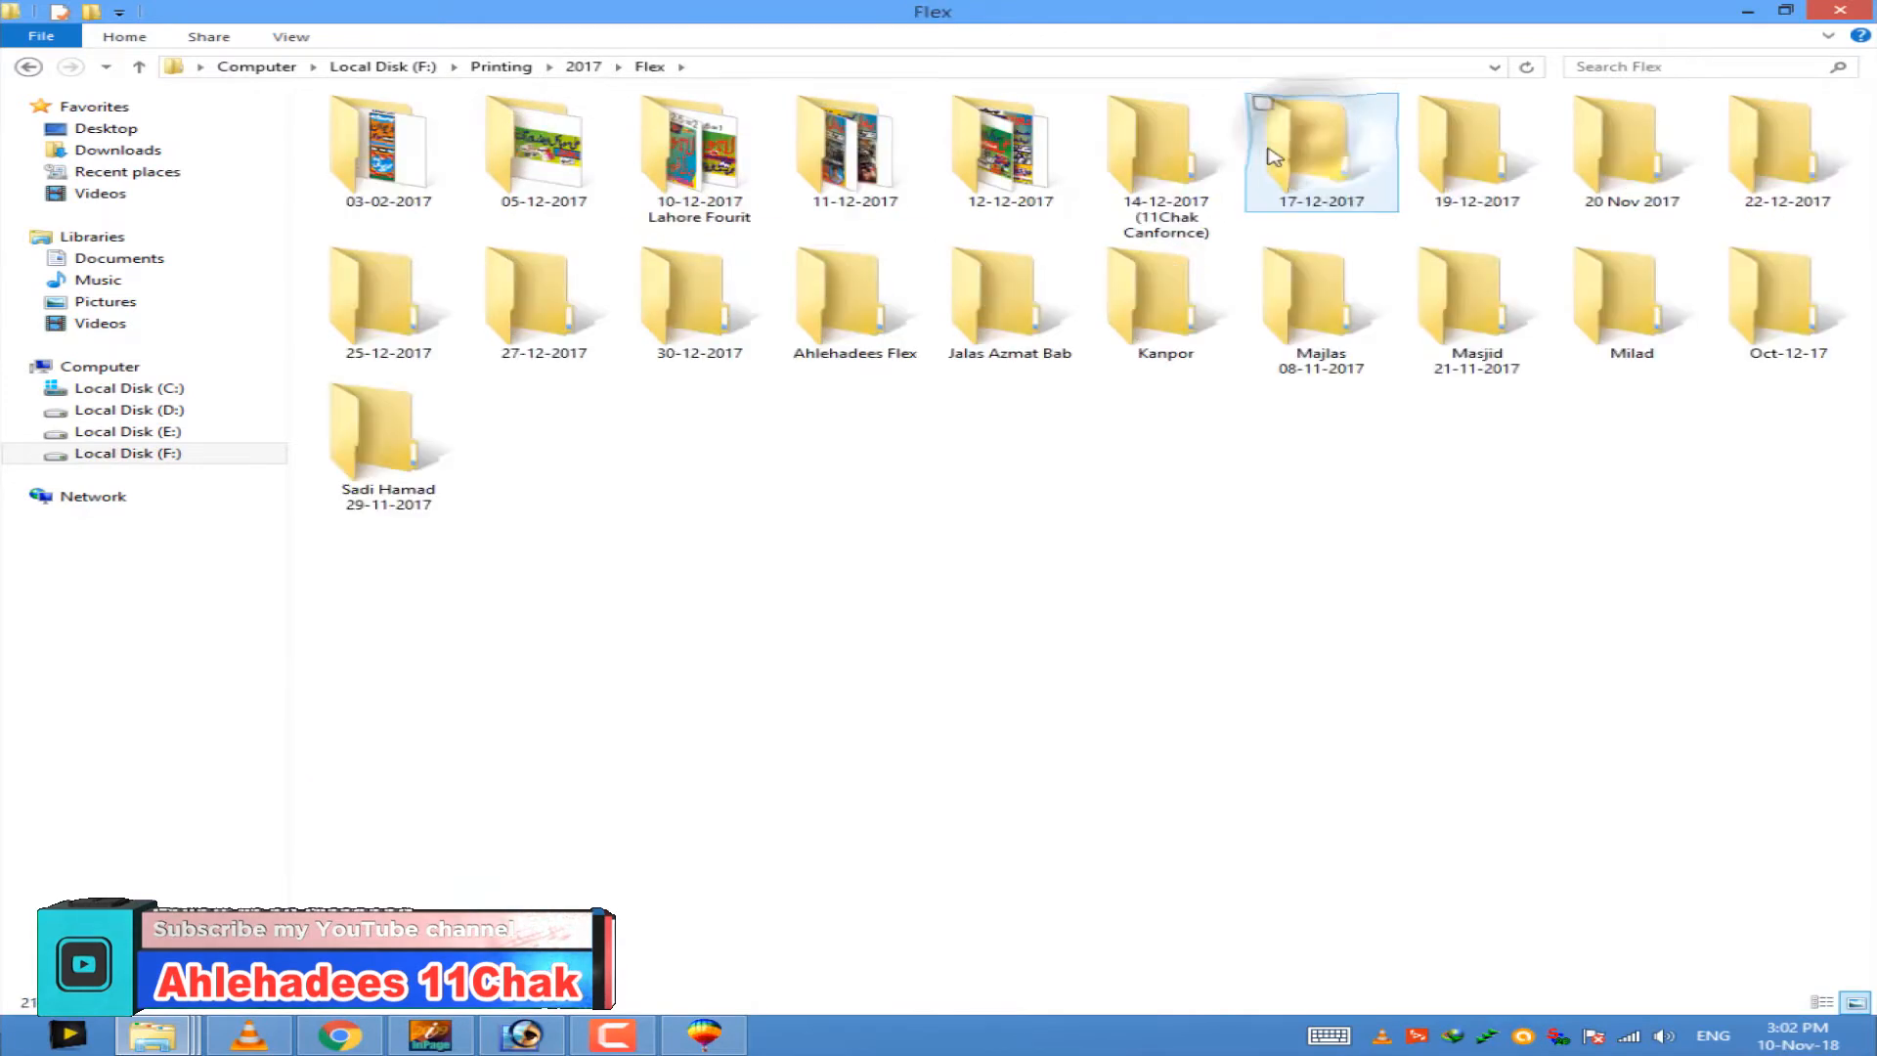
key(BackSpace)
double_click(1471, 147)
key(BackSpace)
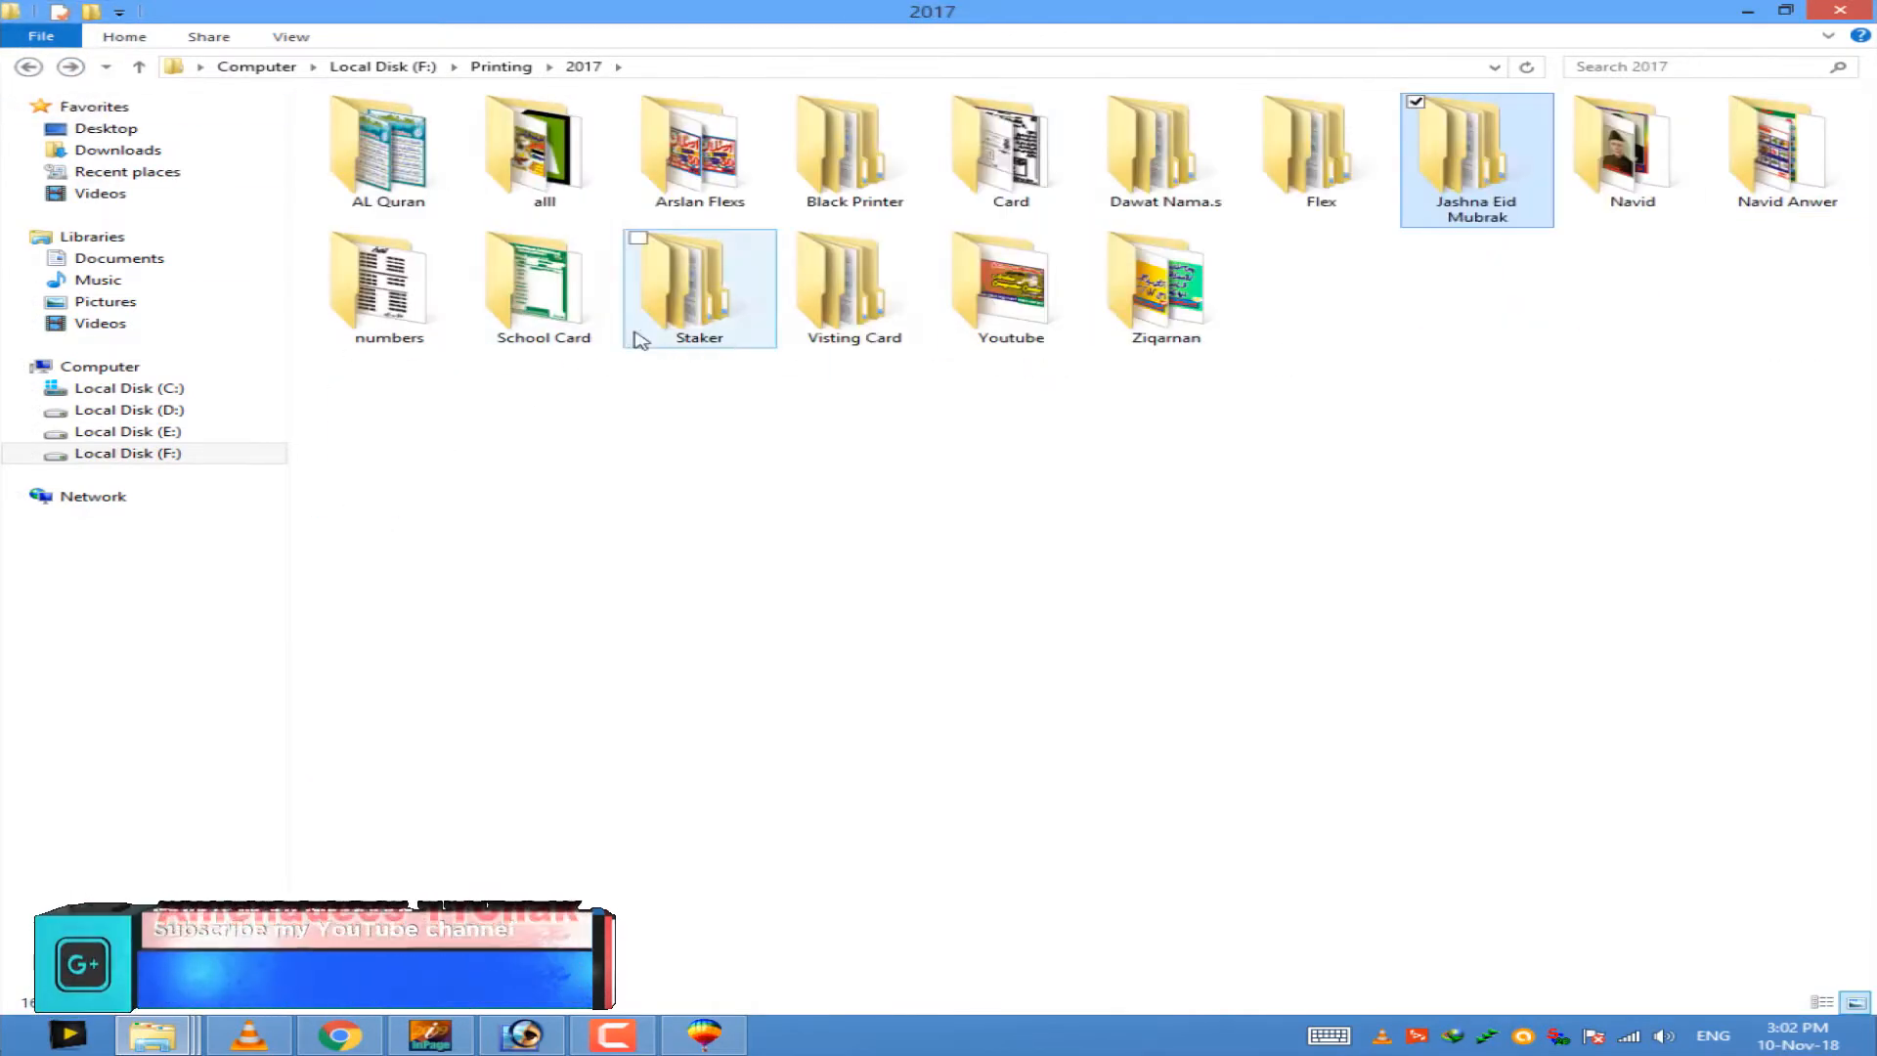
double_click(1300, 166)
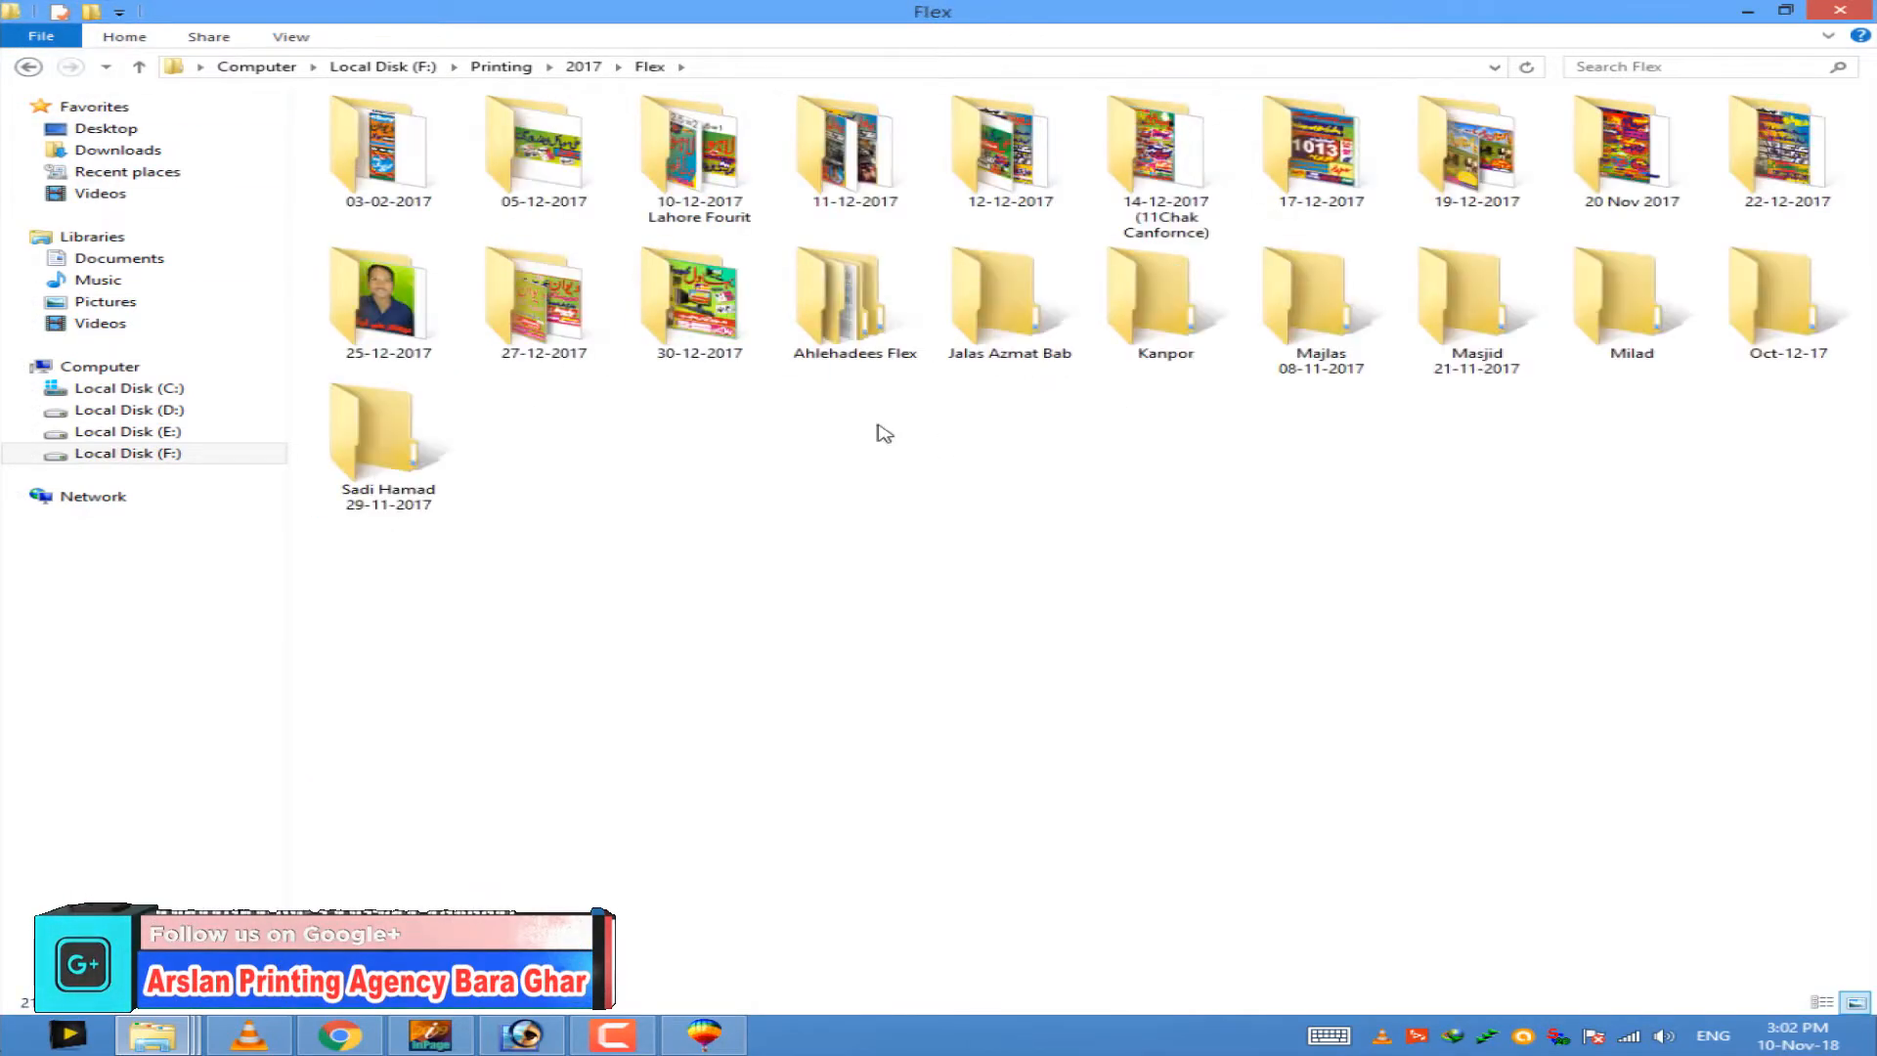
Step: Open New folder (2) inside the client's subfolder of Milad and preview the portrait photo IMG_9259
double_click(1632, 303)
double_click(1007, 499)
double_click(401, 146)
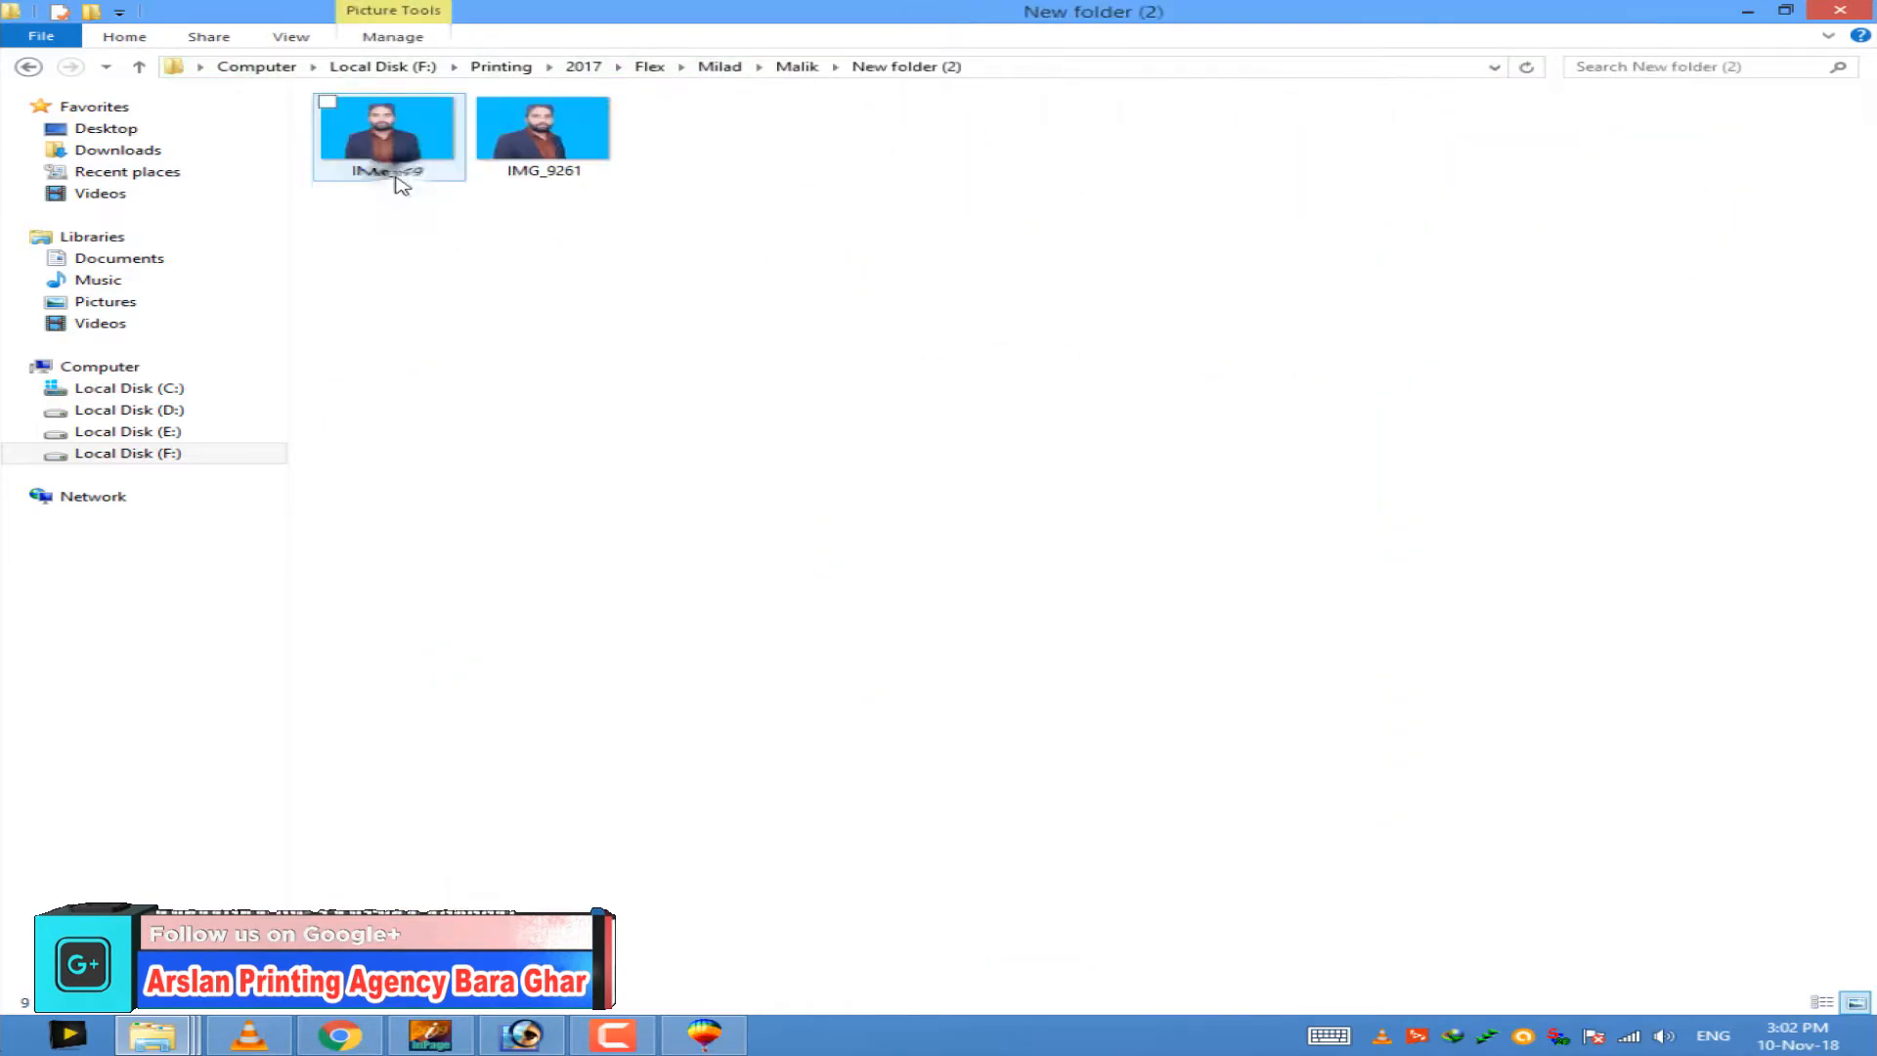
double_click(383, 161)
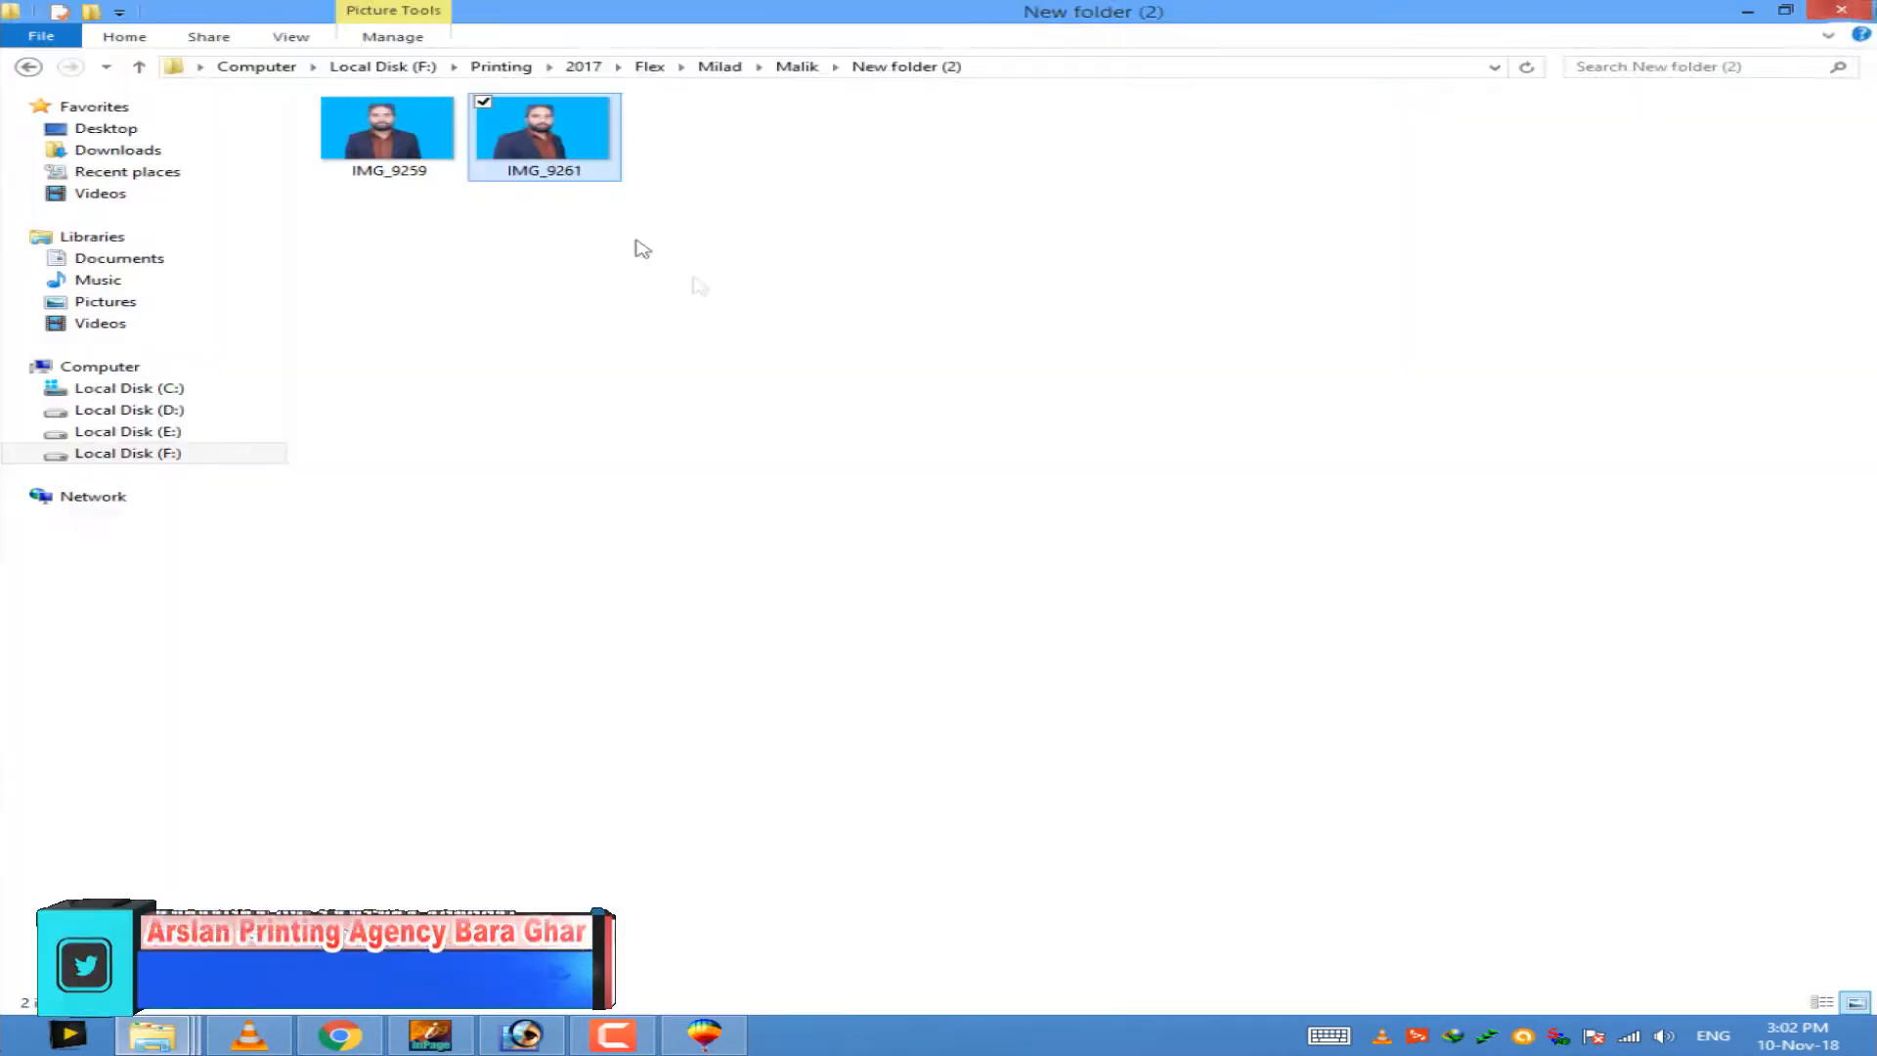
Step: Open the portrait IMG_9261 in Photoshop and convert its background into the editable layer Layer 0
drag(542, 131, 709, 621)
double_click(1715, 600)
click(1146, 473)
Step: Select the plain blue backdrop around the man with the Magic Wand and delete it
key(w)
click(588, 286)
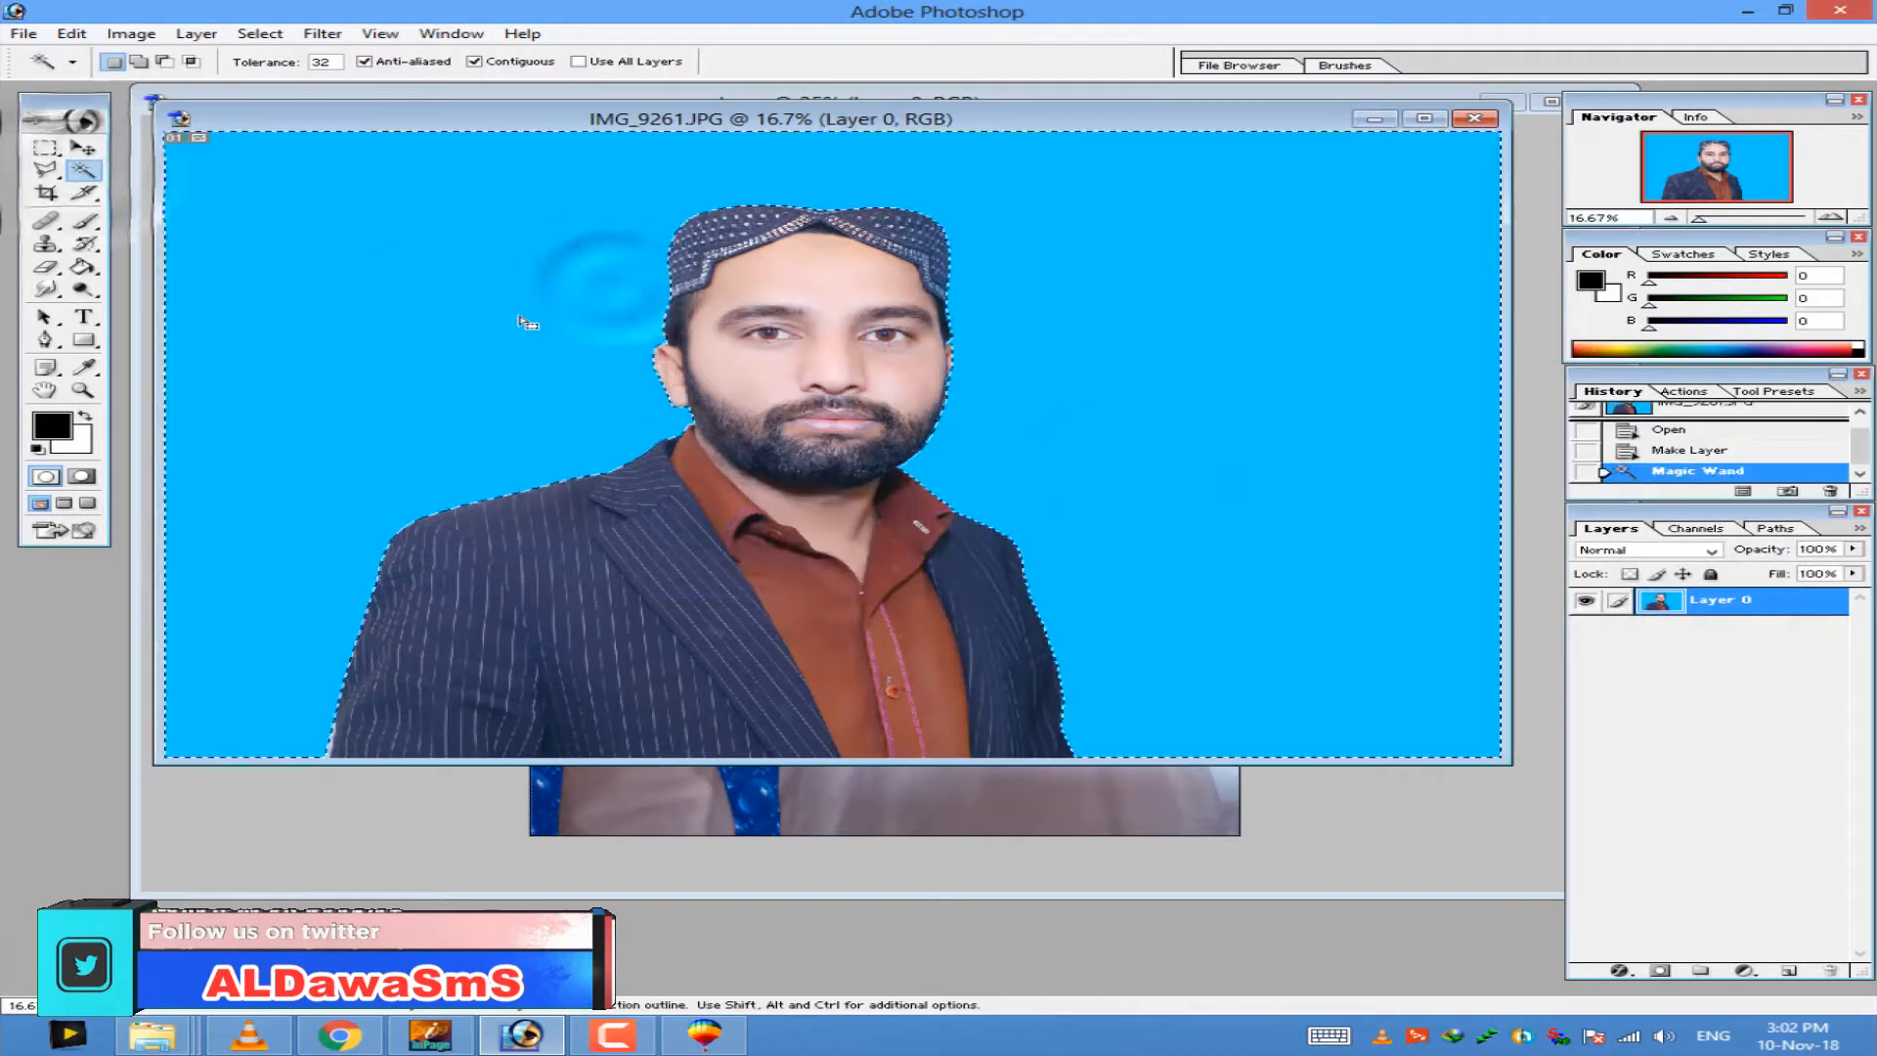
key(Delete)
click(469, 322)
Step: Load the man's outline as a selection, feather it and clear the leftover fringe around the cutout
ctrl+click(1704, 606)
click(260, 34)
click(311, 185)
click(1062, 514)
key(z)
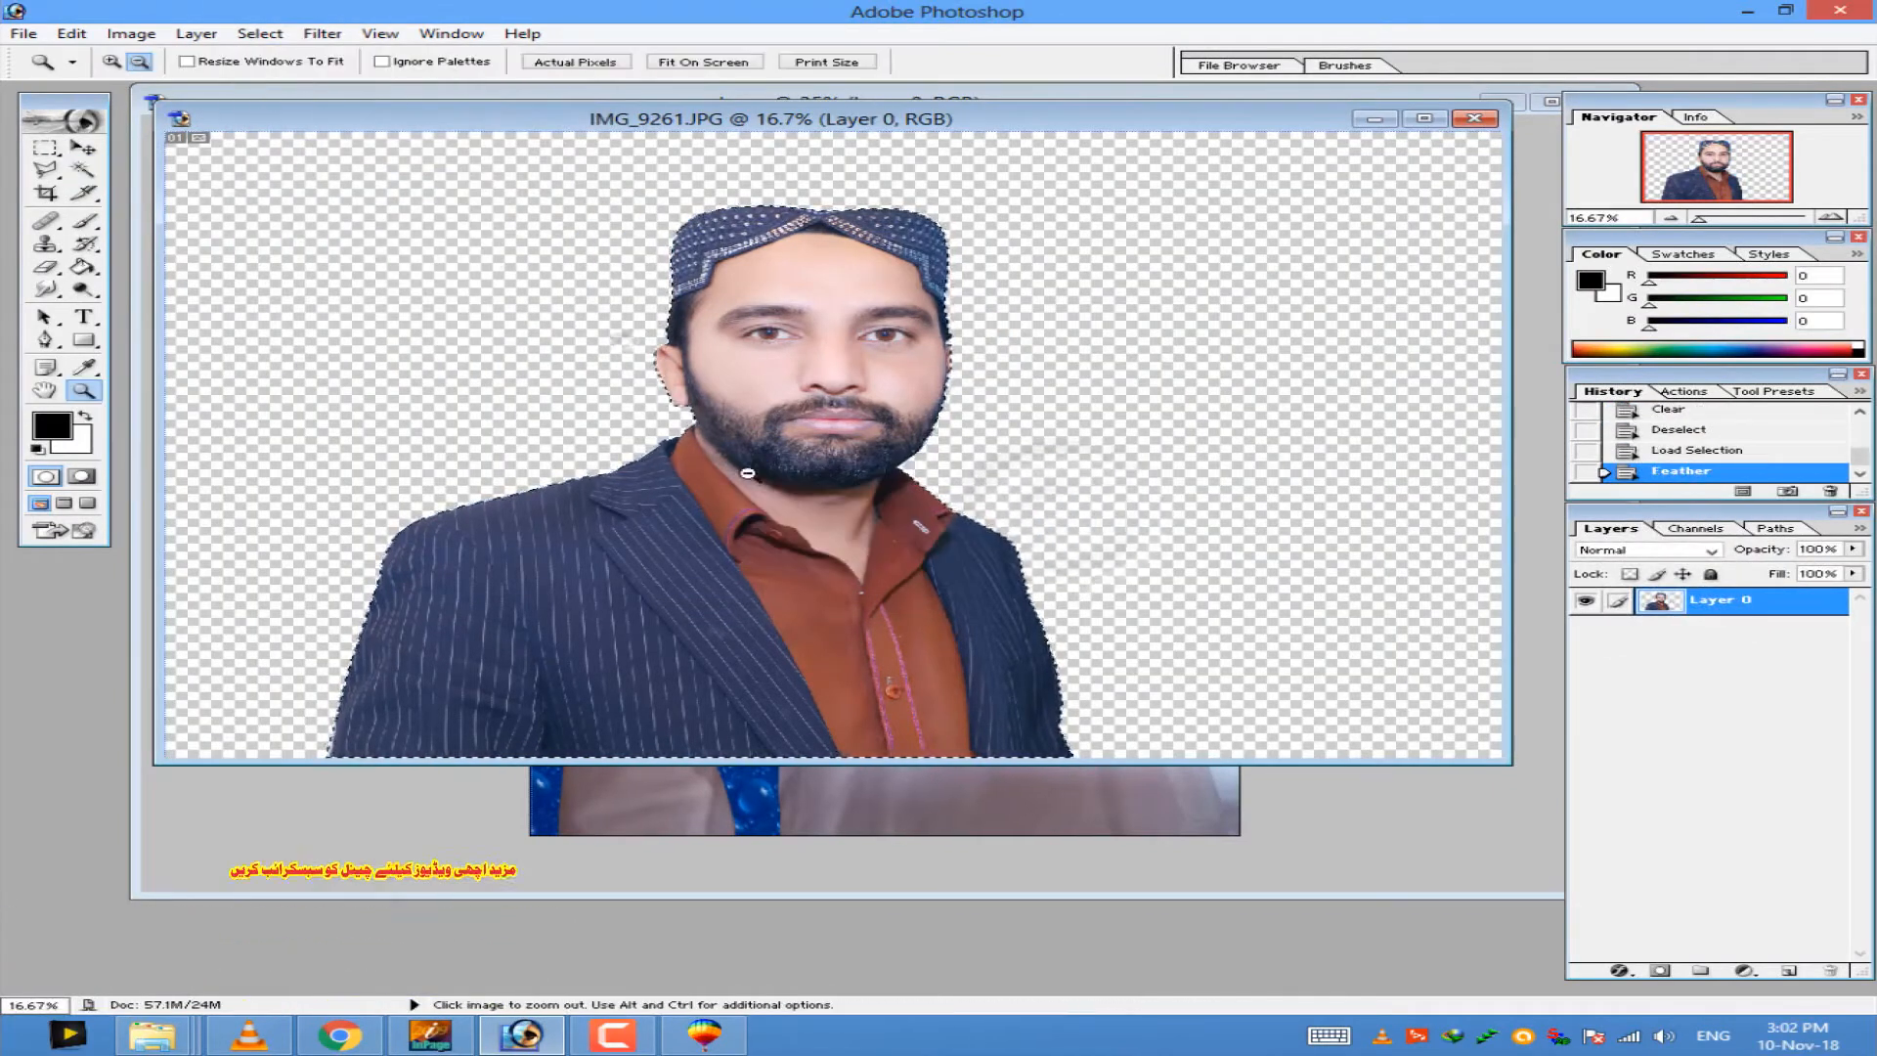
alt+click(747, 469)
drag(657, 356, 794, 446)
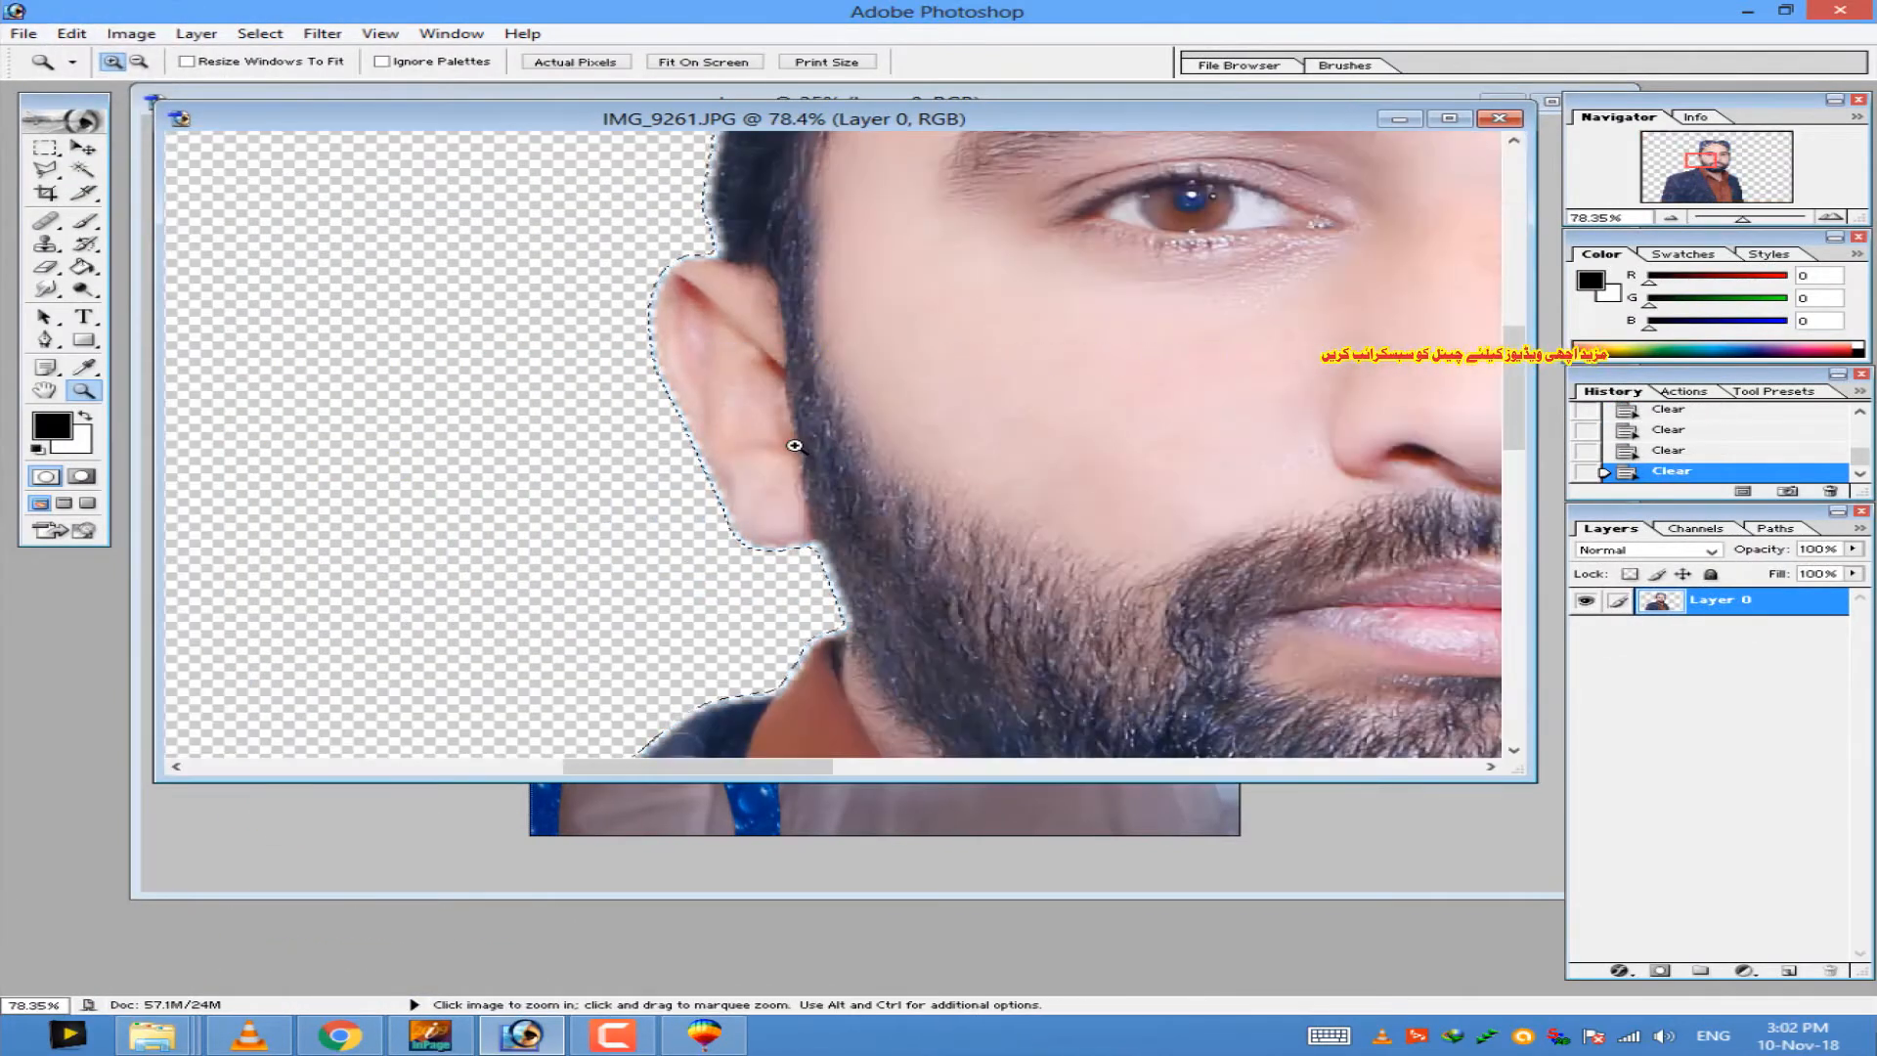
click(704, 63)
Step: Adjust the color balance of the man's cutout portrait
drag(674, 242, 1006, 499)
key(ctrl+b)
drag(822, 890, 845, 890)
key(Return)
key(z)
key(ctrl+0)
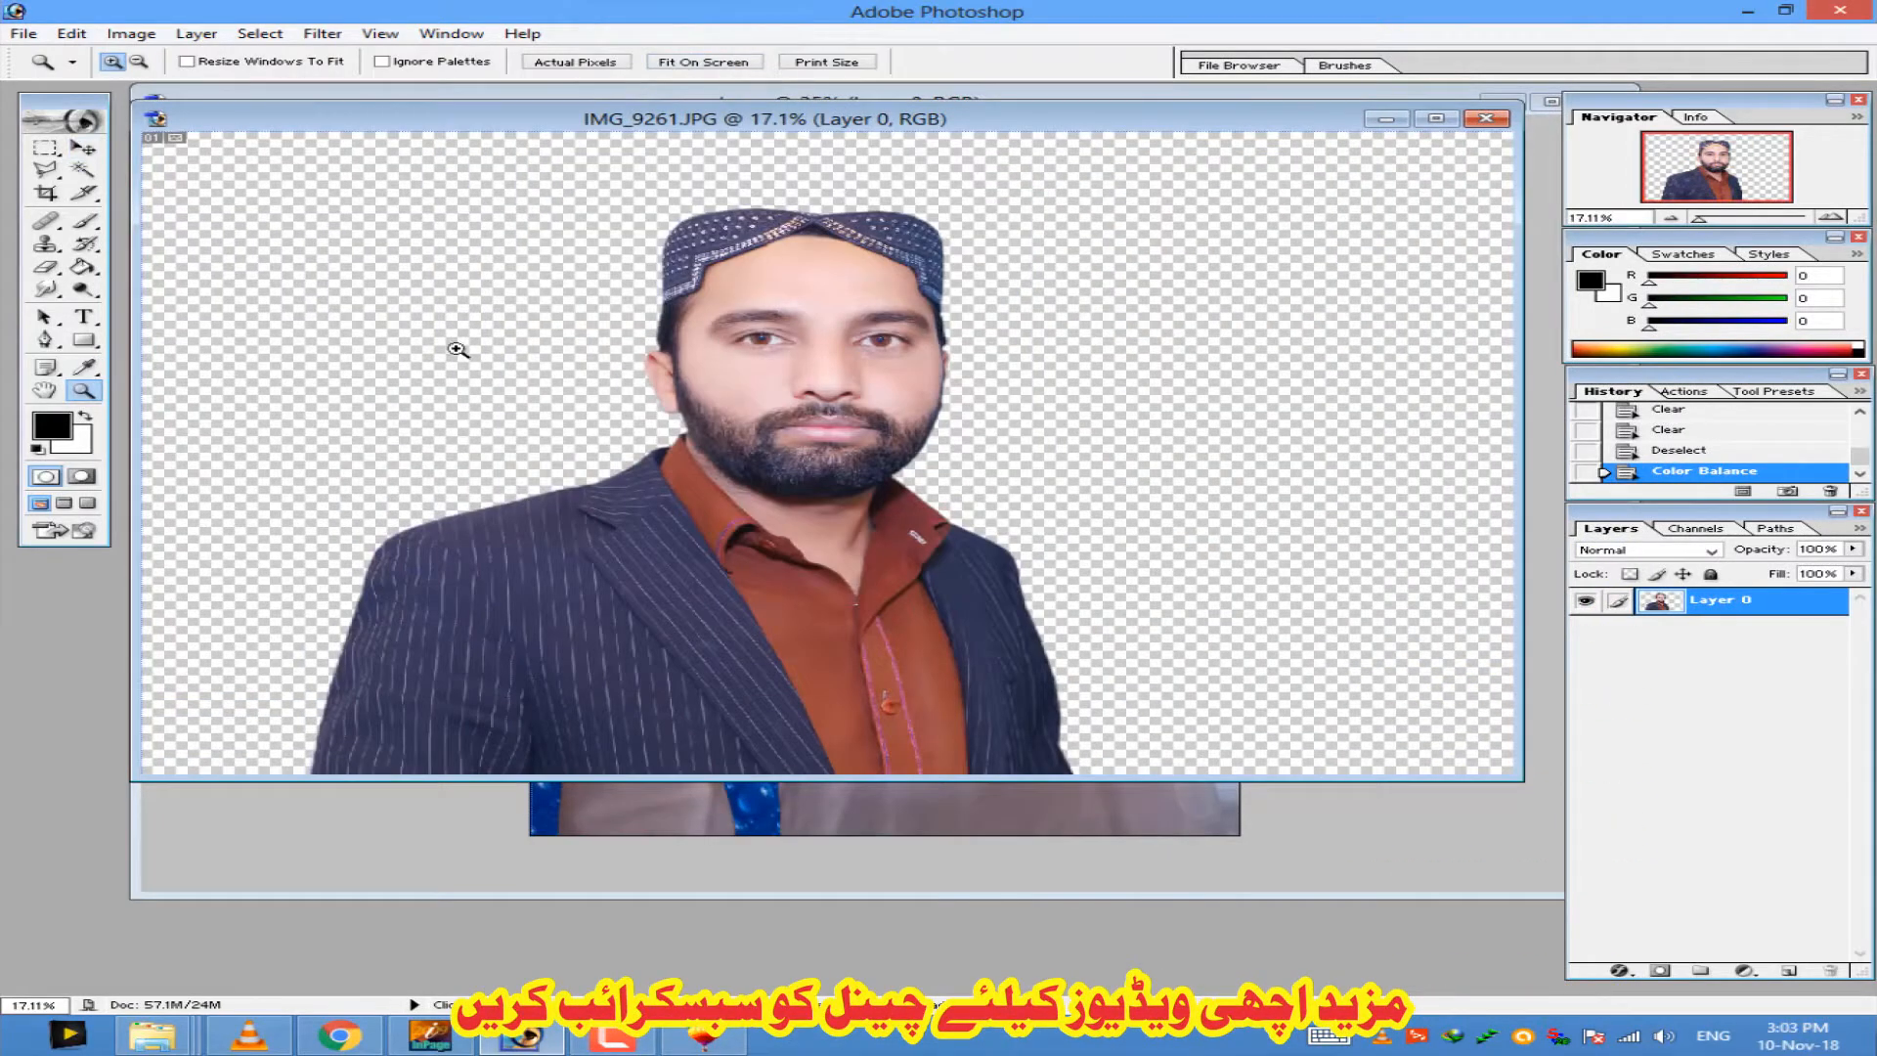
Step: Crop the empty sides off the cutout and save it as a PNG copy named IMG_9261 in New folder (2)
key(Return)
key(ctrl+shift+s)
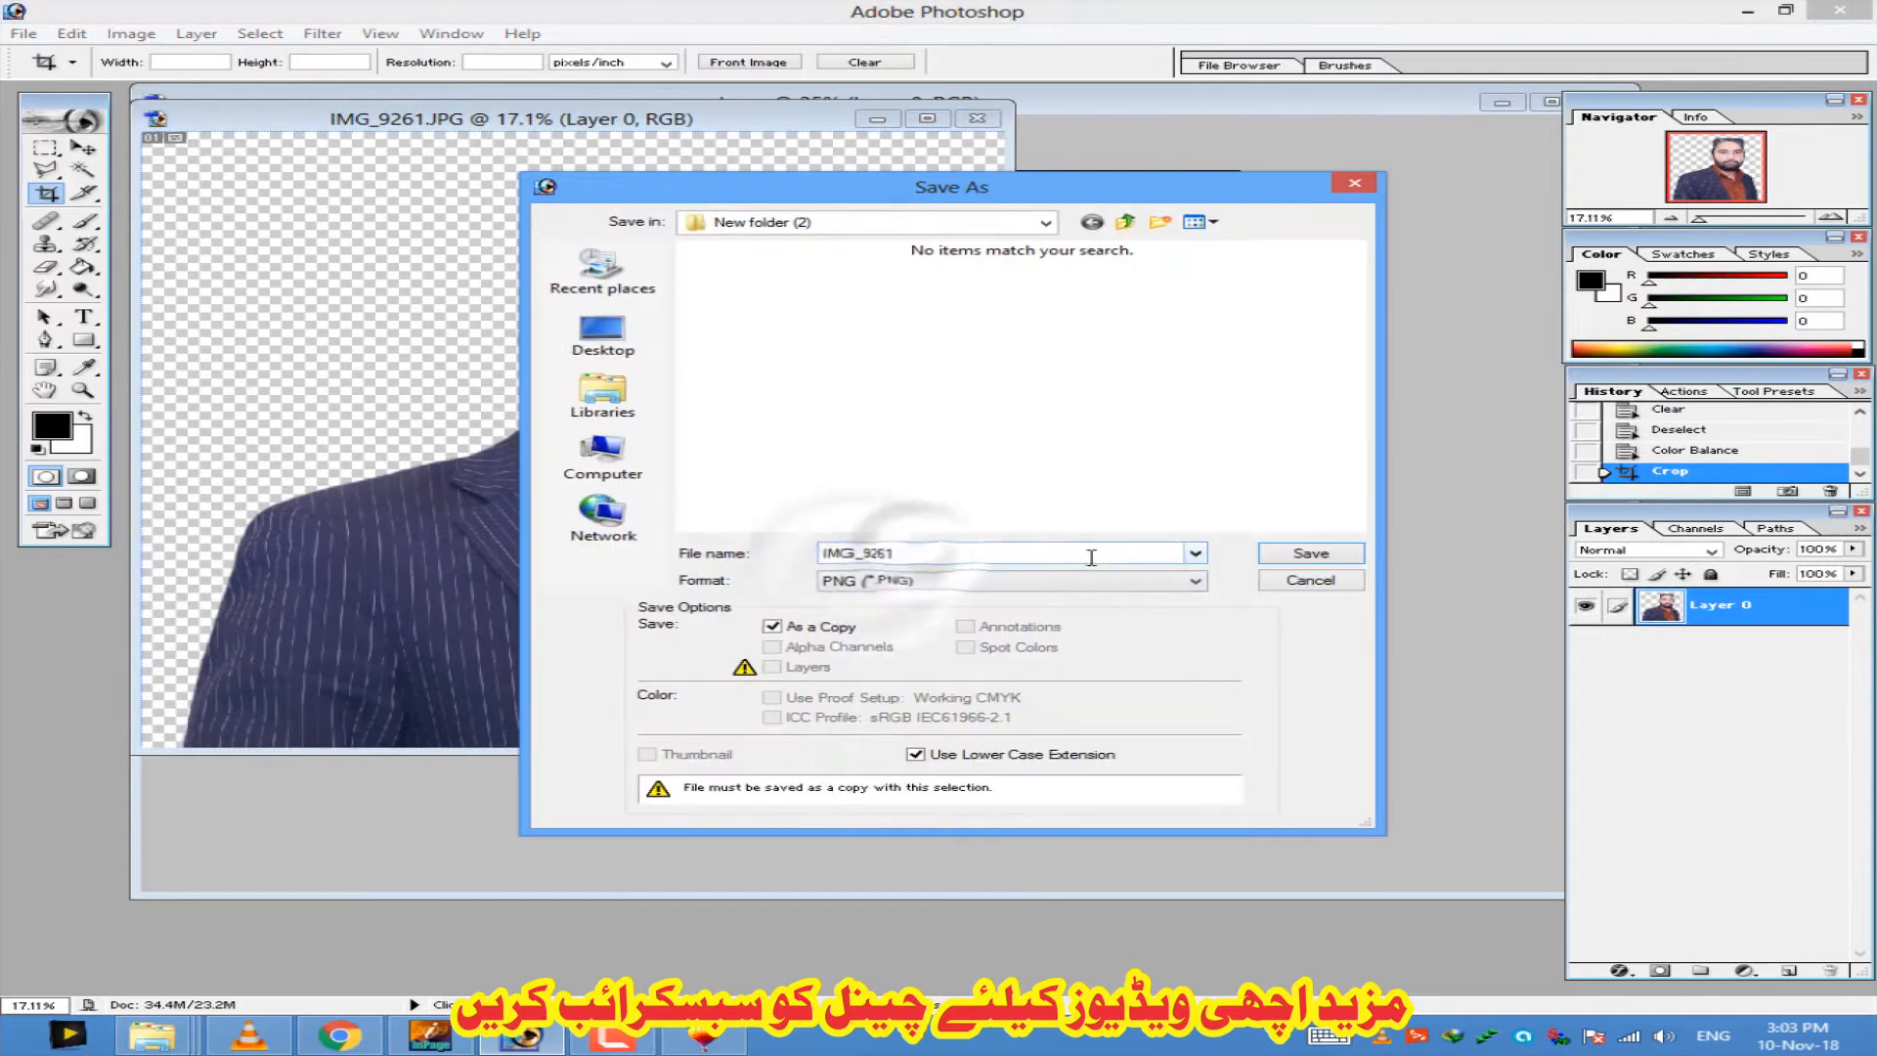
key(Return)
key(Return)
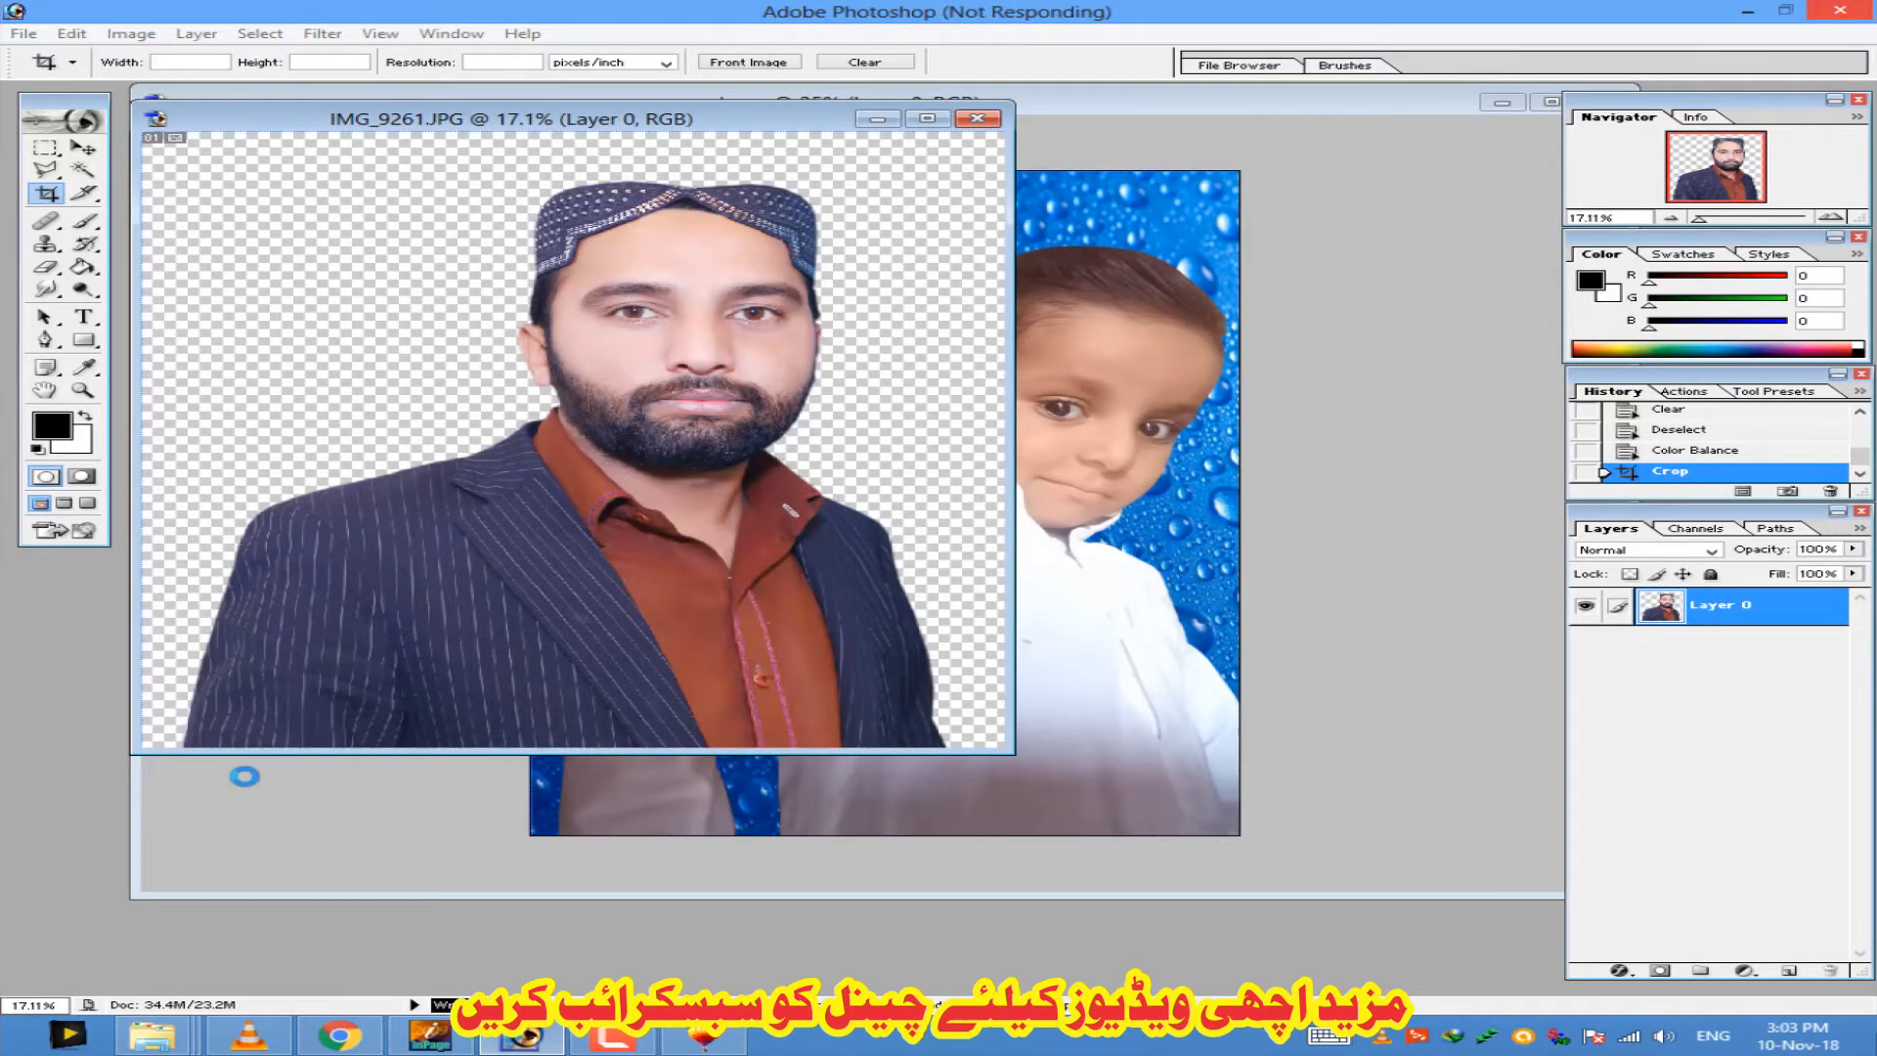
Step: Bring the man's cutout PNG from File Explorer into the CorelDRAW poster document
click(152, 1034)
click(823, 908)
drag(923, 11, 1109, 166)
right_click(794, 618)
right_click(752, 437)
key(Escape)
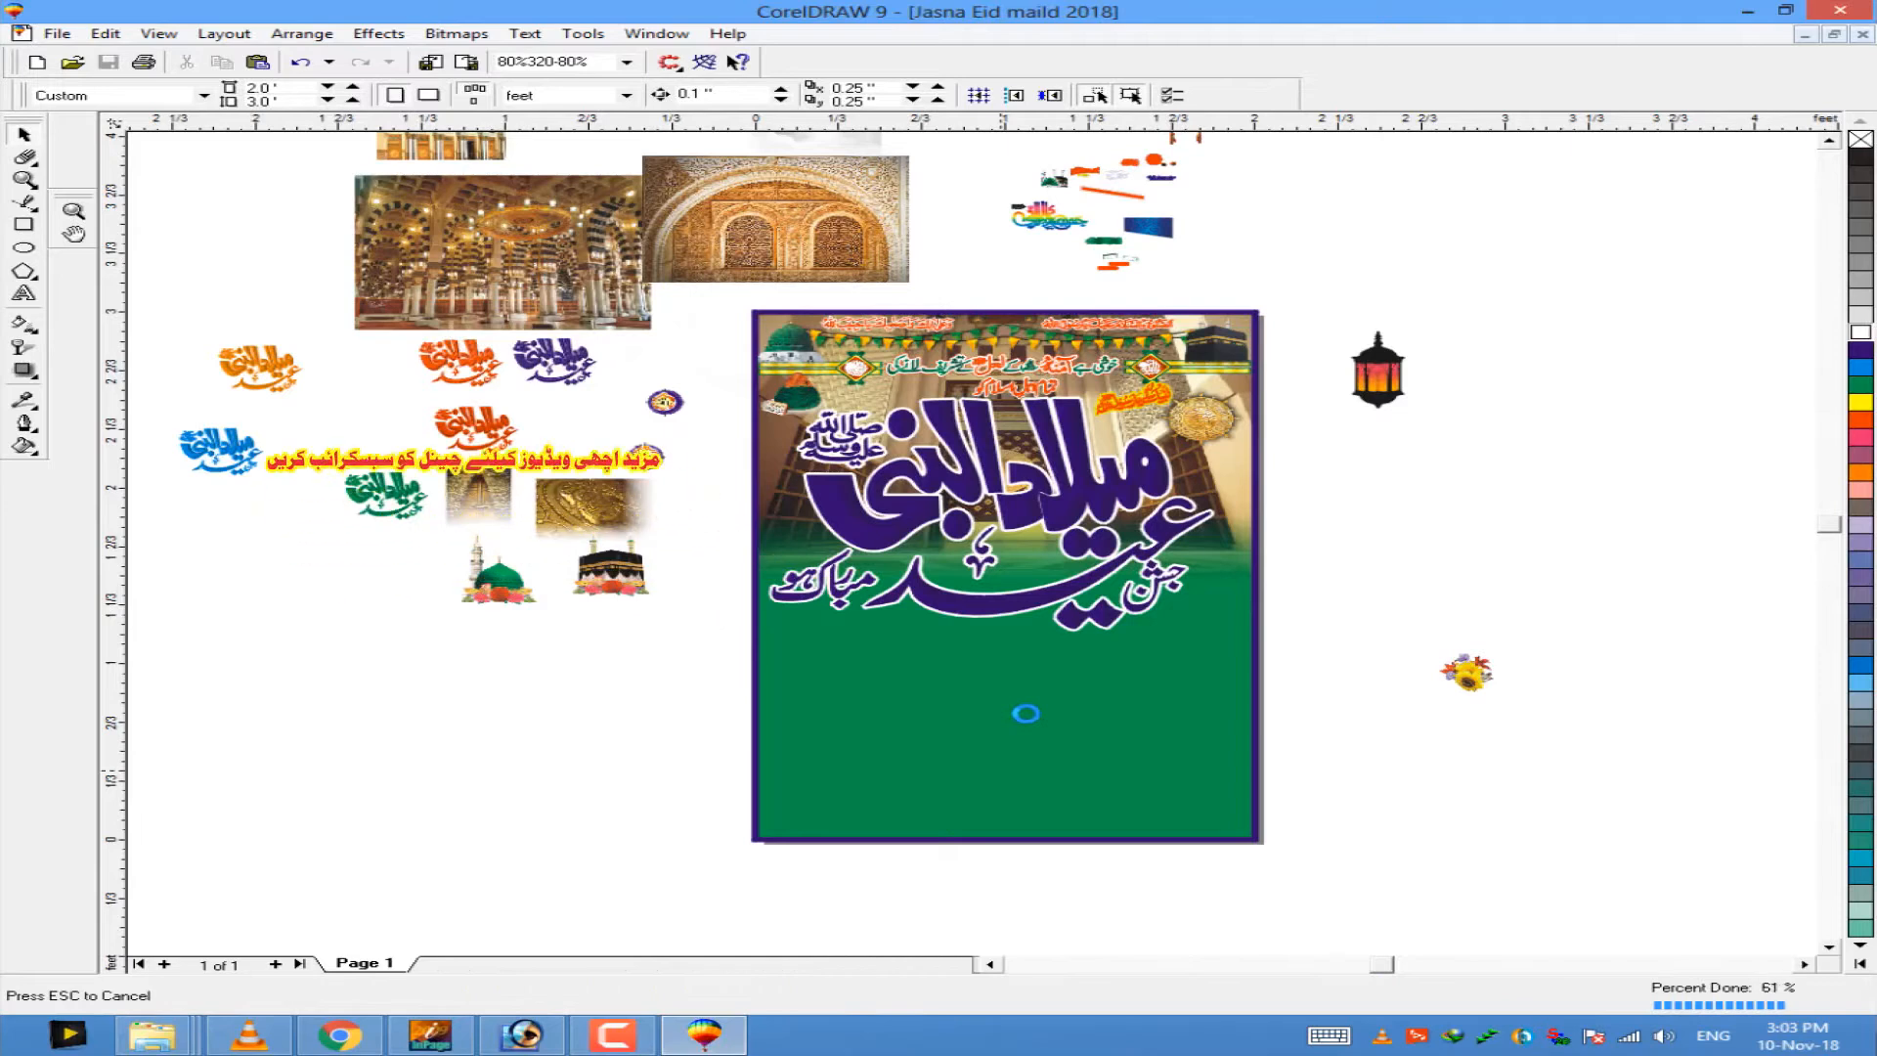
Step: Move the man's portrait over the lower half of the poster and PowerClip it inside the poster rectangle
drag(1382, 420, 1067, 615)
key(alt+c)
key(w)
key(p)
click(1075, 694)
Step: Edit the poster's PowerClip contents to move the man's portrait into the lower-left corner and enlarge it
key(alt+c)
key(w)
key(e)
drag(1038, 686, 934, 858)
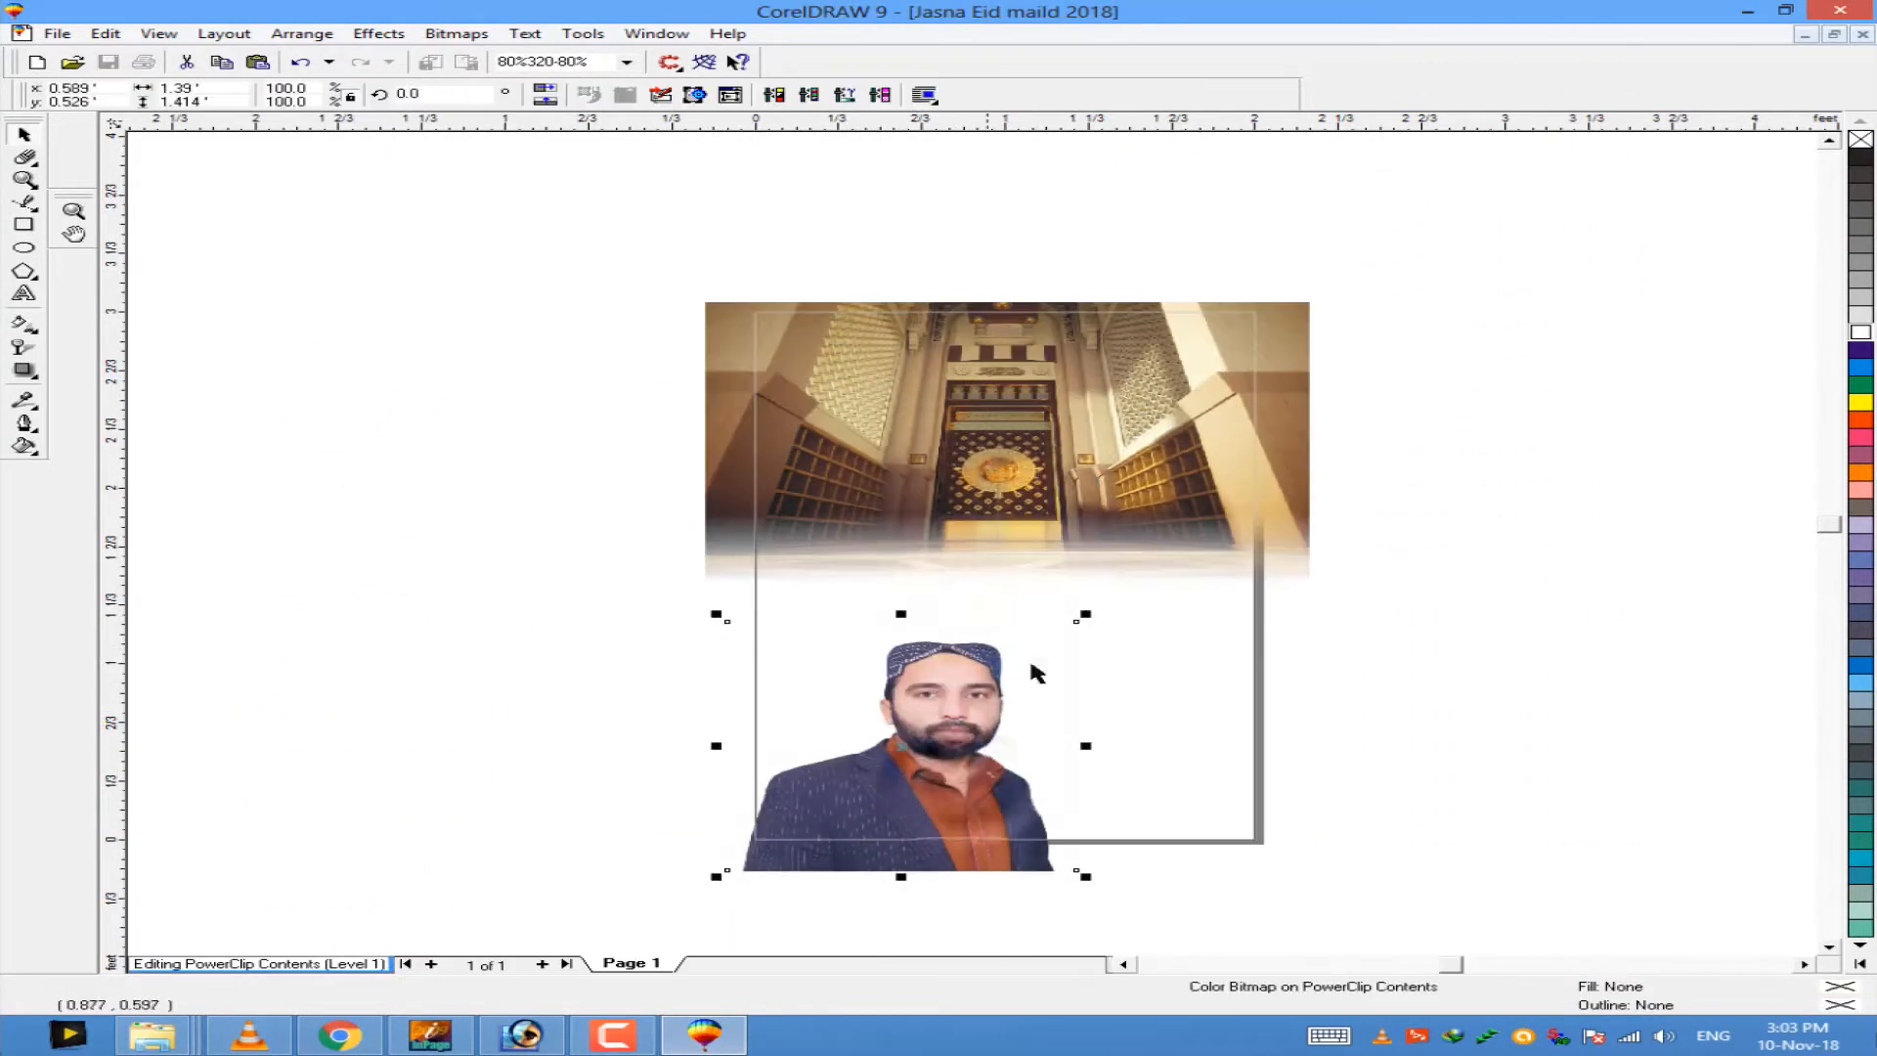
drag(1085, 614, 1140, 576)
key(alt+c)
key(w)
key(f)
Step: Lower the man's portrait slightly within the poster's PowerClip
key(F2)
drag(685, 212, 1282, 942)
key(alt+c)
key(w)
key(e)
mouse_move(975, 625)
mouse_down()
mouse_move(952, 636)
mouse_move(979, 644)
mouse_up()
key(alt+c)
key(w)
key(f)
key(alt+c)
key(w)
key(e)
key(alt+c)
key(w)
key(f)
Step: Scale the man's portrait down to about 1.51 by 1.53 ft within the PowerClip and finish editing
key(alt+c)
key(w)
key(e)
click(987, 676)
drag(1152, 568, 1140, 577)
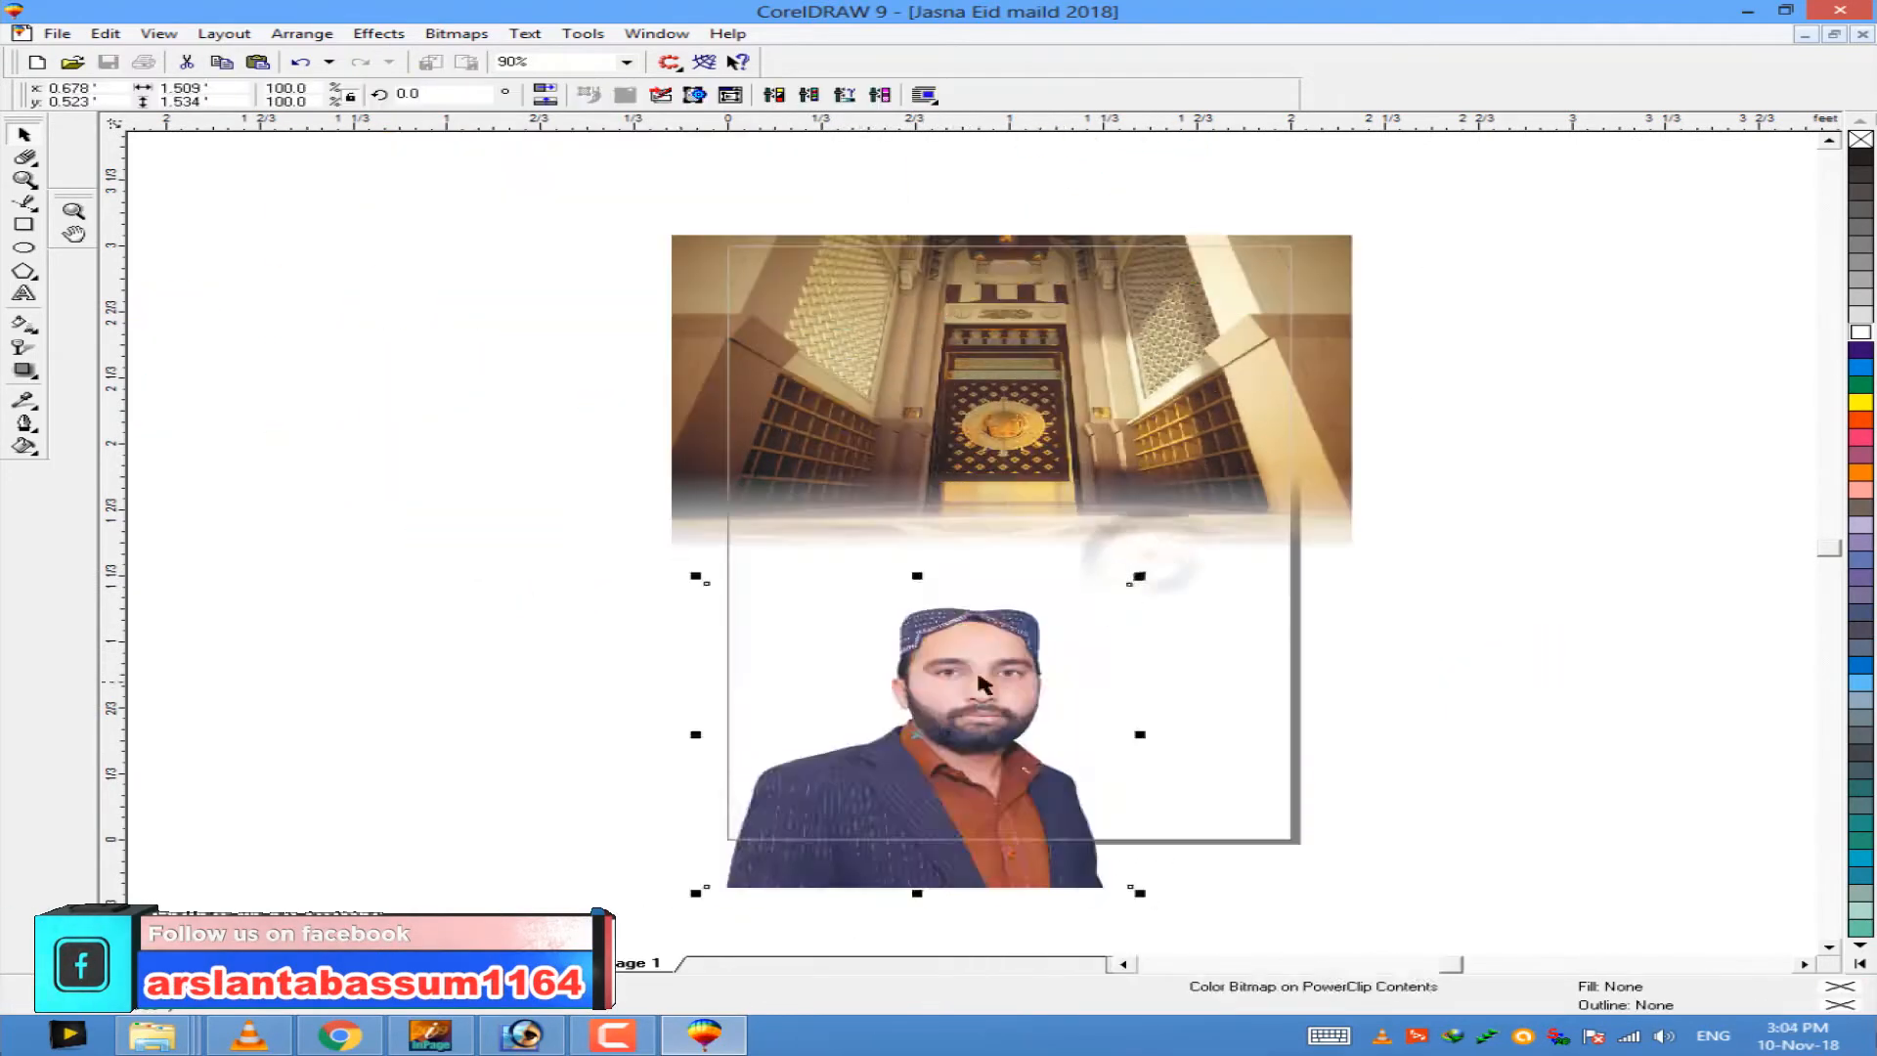
key(alt+c)
key(w)
key(f)
Step: Preview the photo of the child in the green cap in File Explorer and return to the Printing folder
click(151, 1034)
click(508, 885)
double_click(1271, 308)
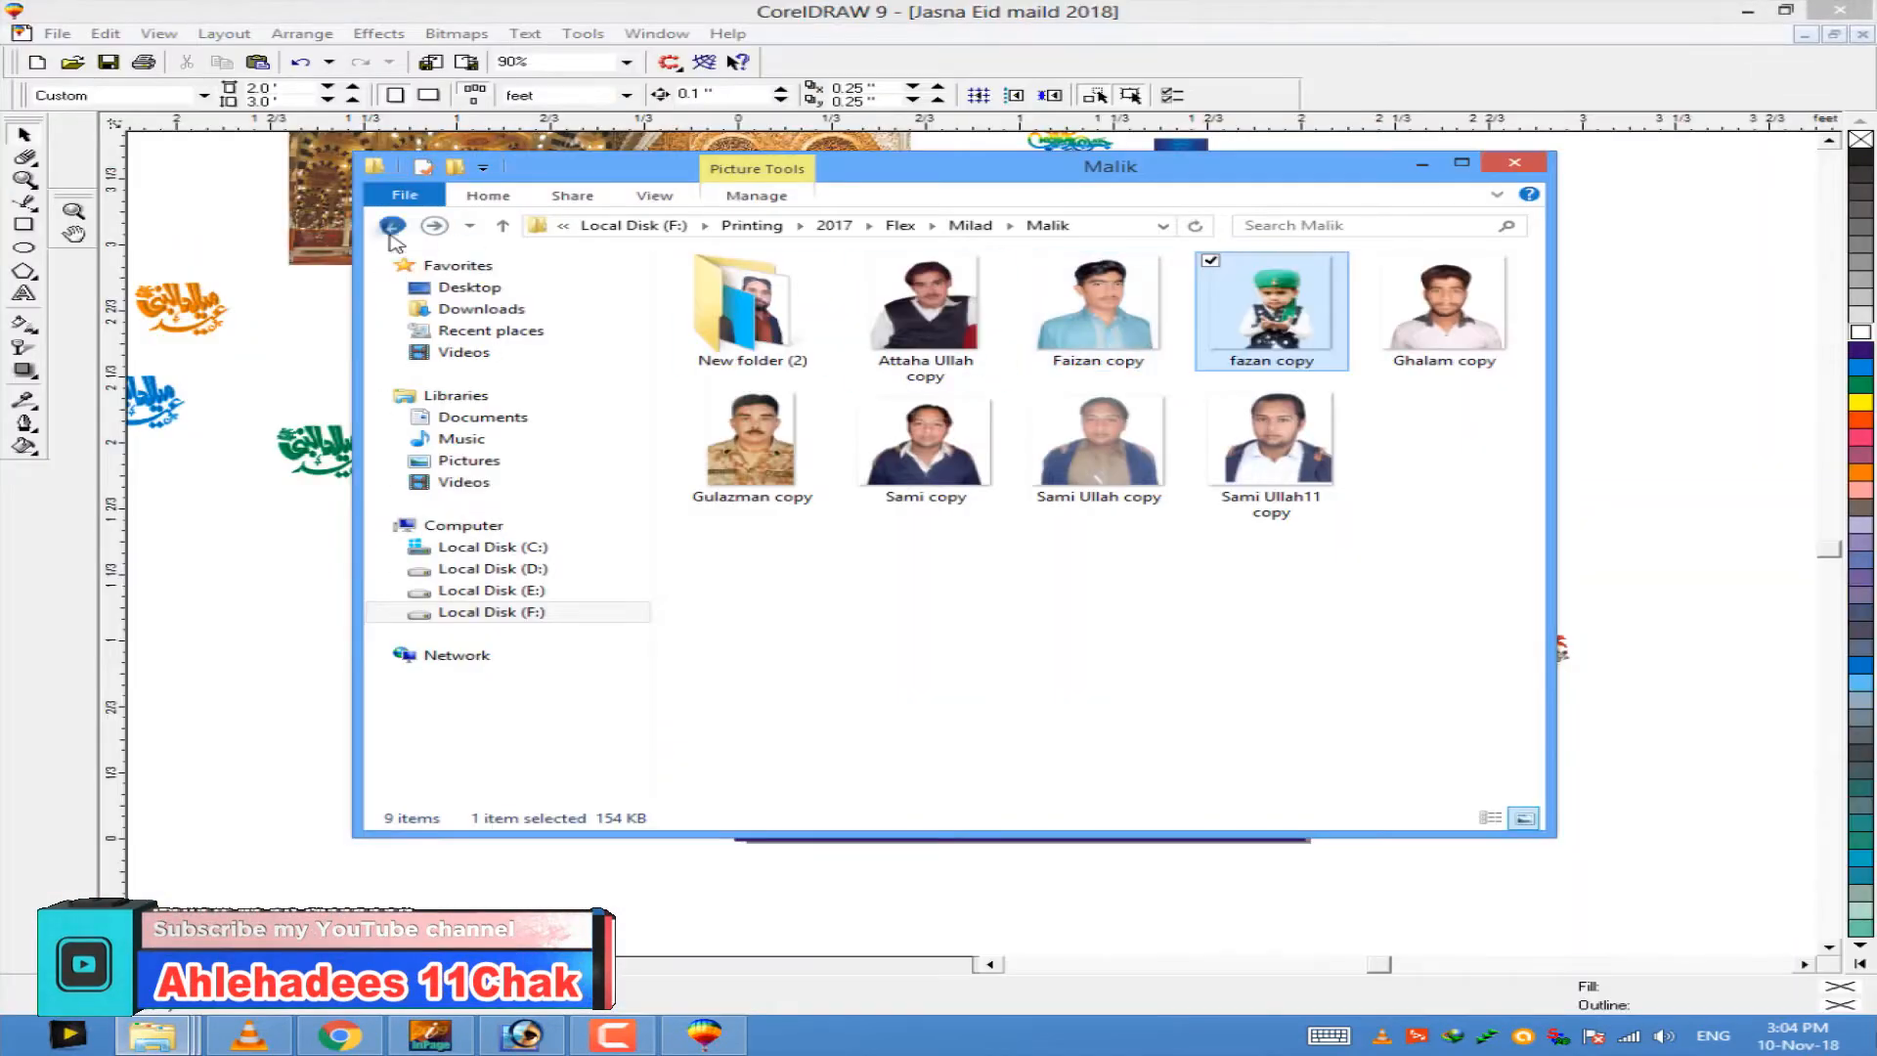
click(392, 226)
click(392, 225)
click(392, 226)
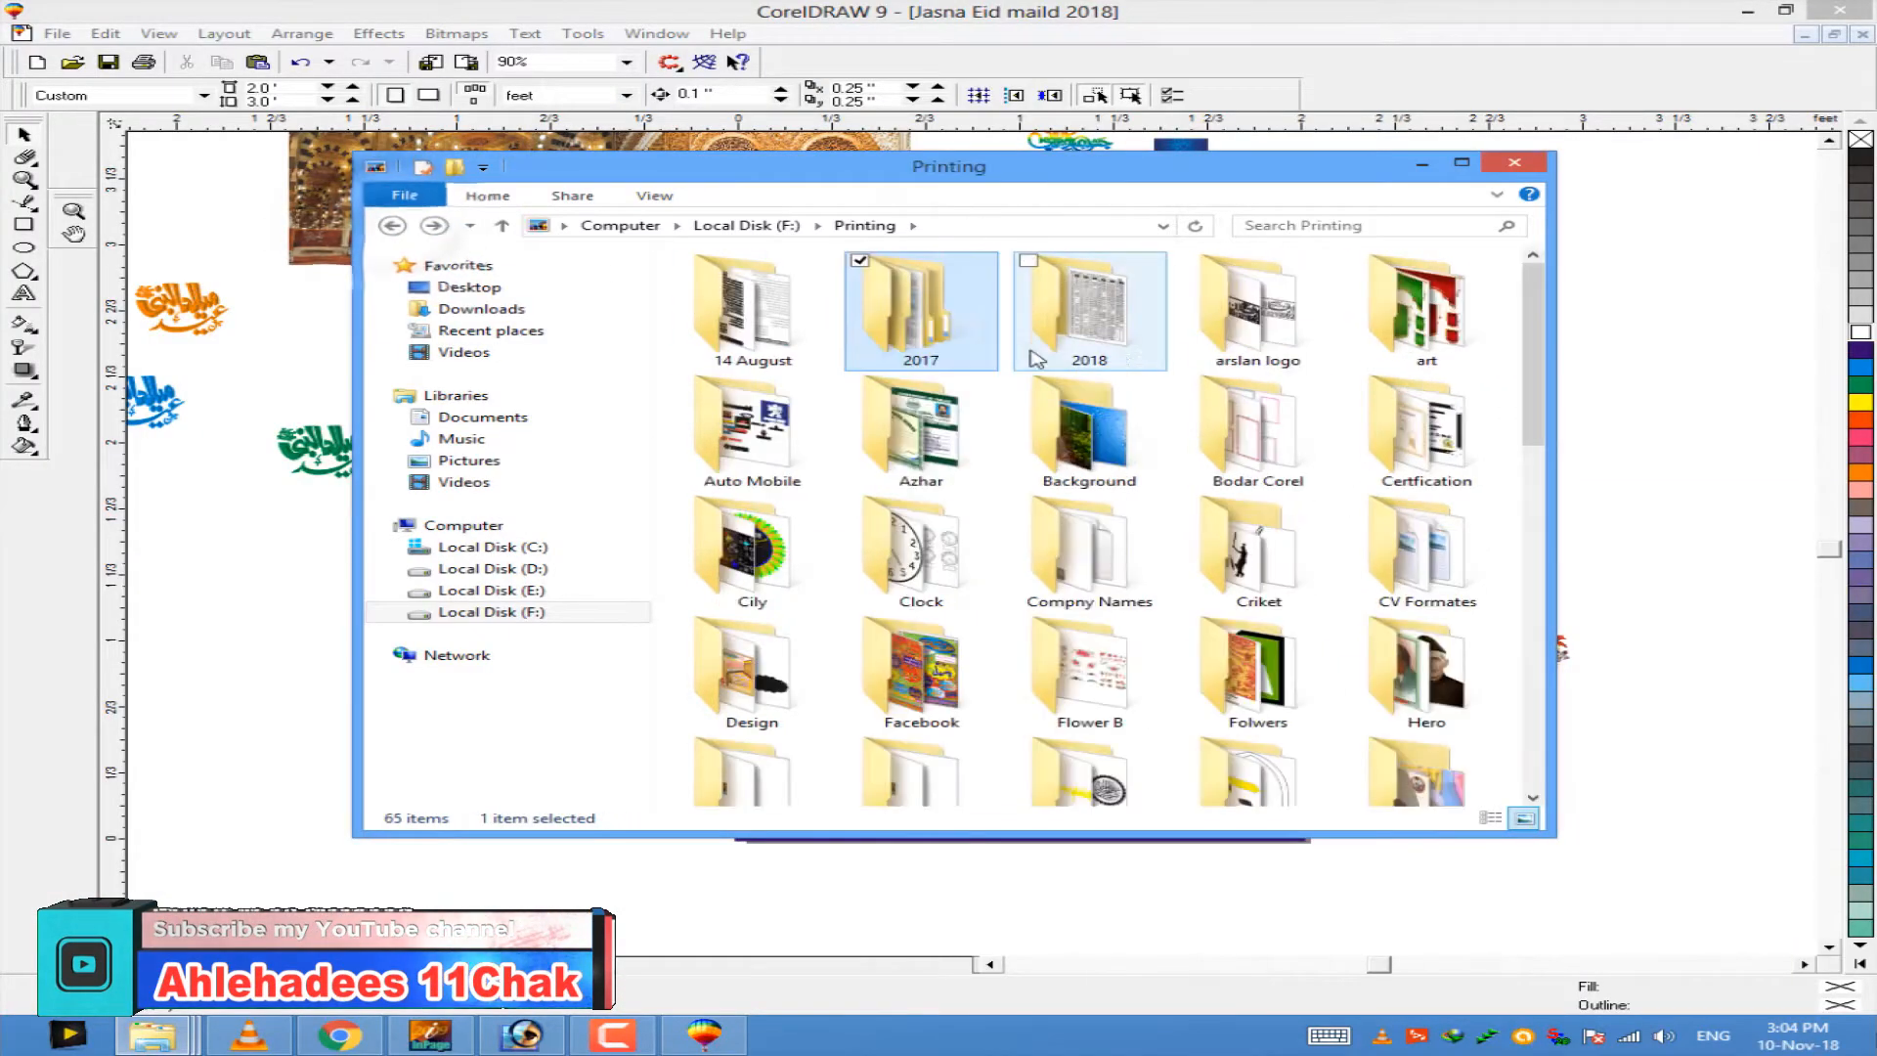
Step: Maximize File Explorer and open the Satker folder under 2018 > Election 2018
double_click(1080, 317)
double_click(1251, 440)
click(1461, 164)
click(1856, 1005)
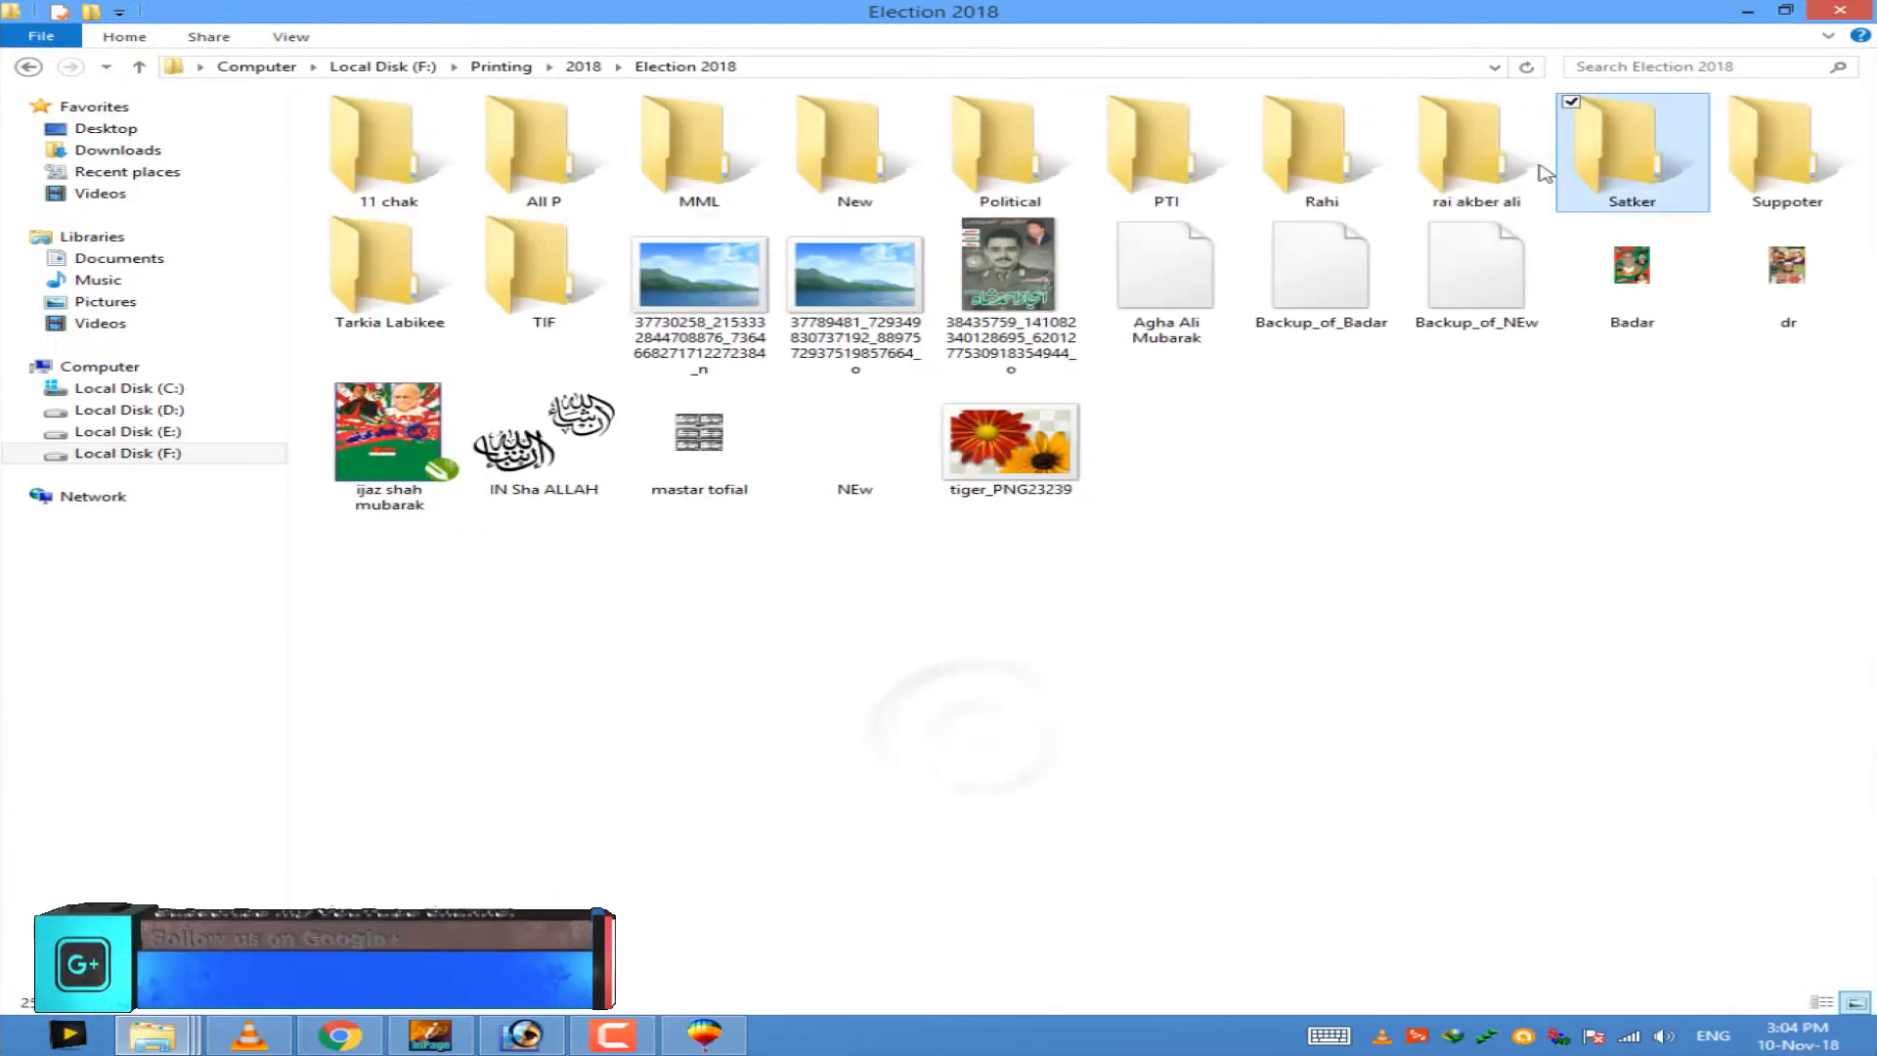
double_click(1603, 162)
Step: Change the icon size in the Satker folder and look through its contents
right_click(716, 461)
mouse_move(797, 477)
click(1139, 501)
right_click(838, 488)
click(1252, 512)
mouse_move(1863, 493)
mouse_down()
mouse_move(1826, 676)
mouse_move(1875, 532)
mouse_move(1871, 708)
mouse_move(1867, 498)
mouse_up()
Step: Open the 17 July folder and show its files as extra large icons
double_click(562, 245)
right_click(652, 432)
mouse_move(981, 456)
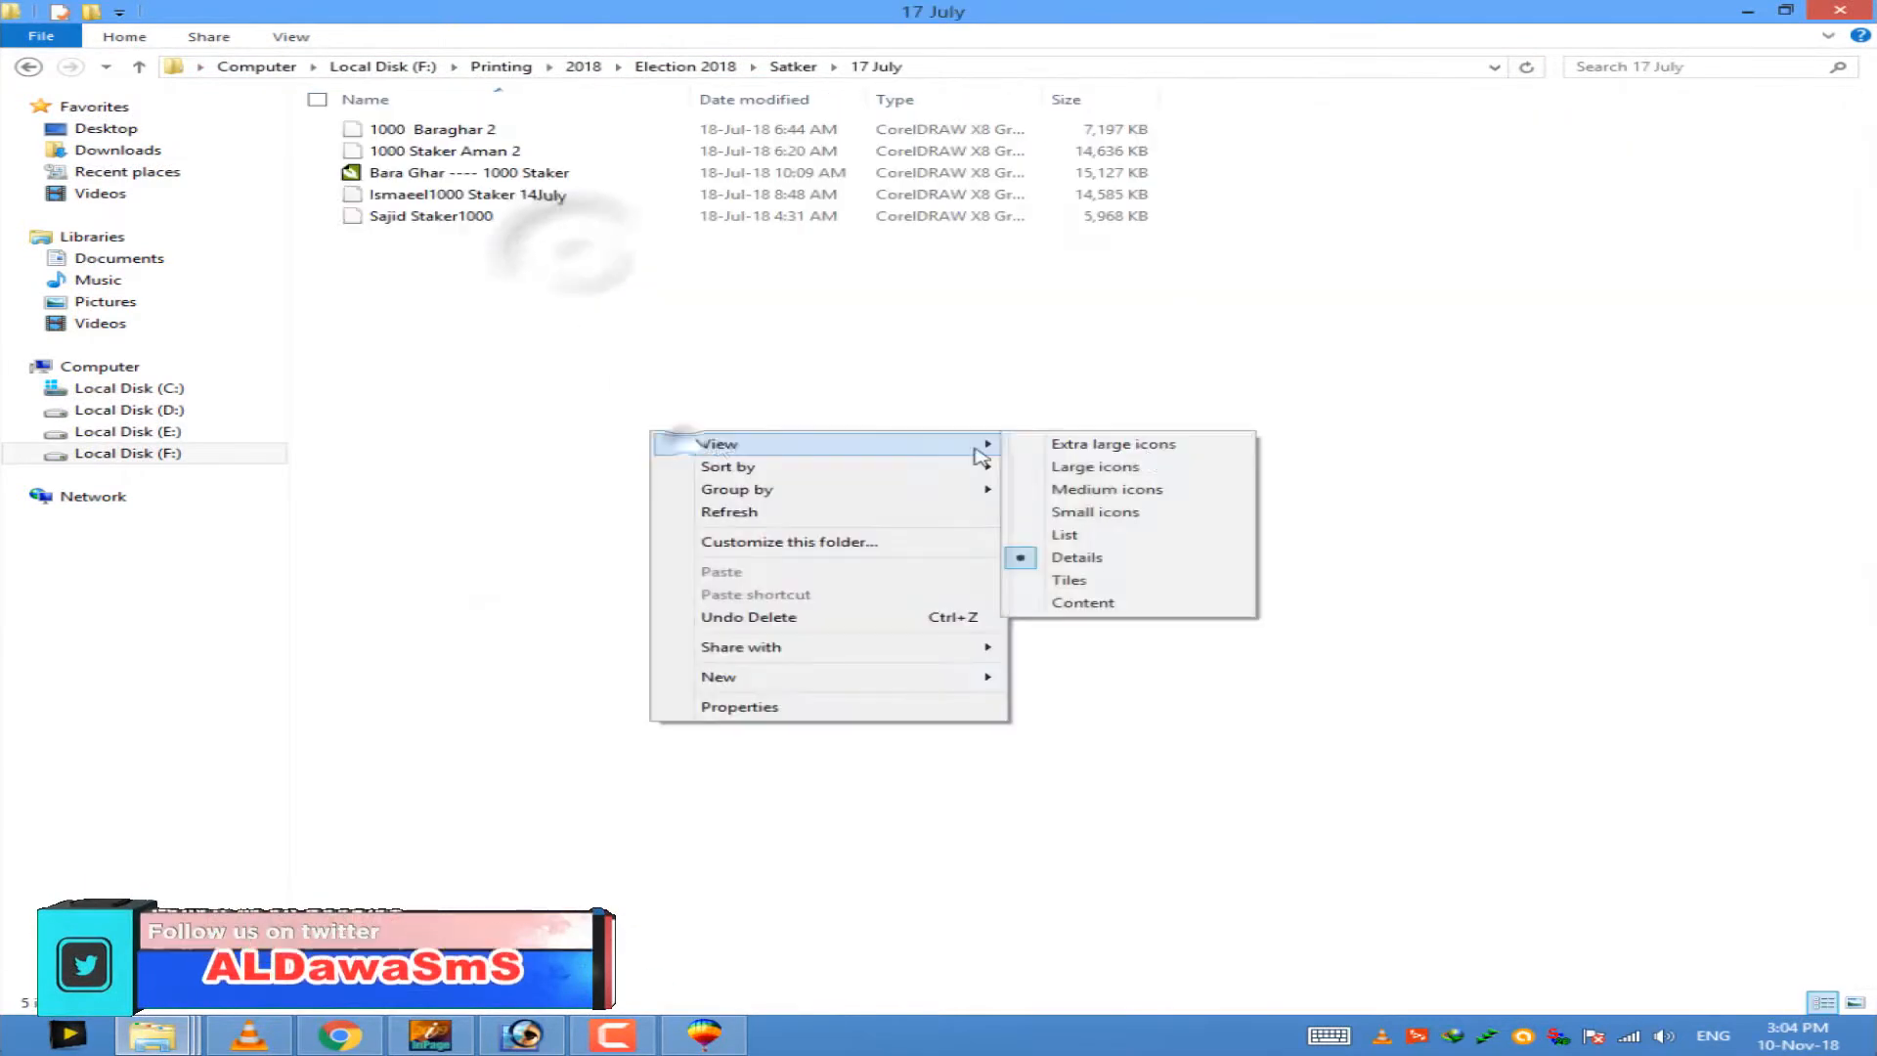
click(1112, 444)
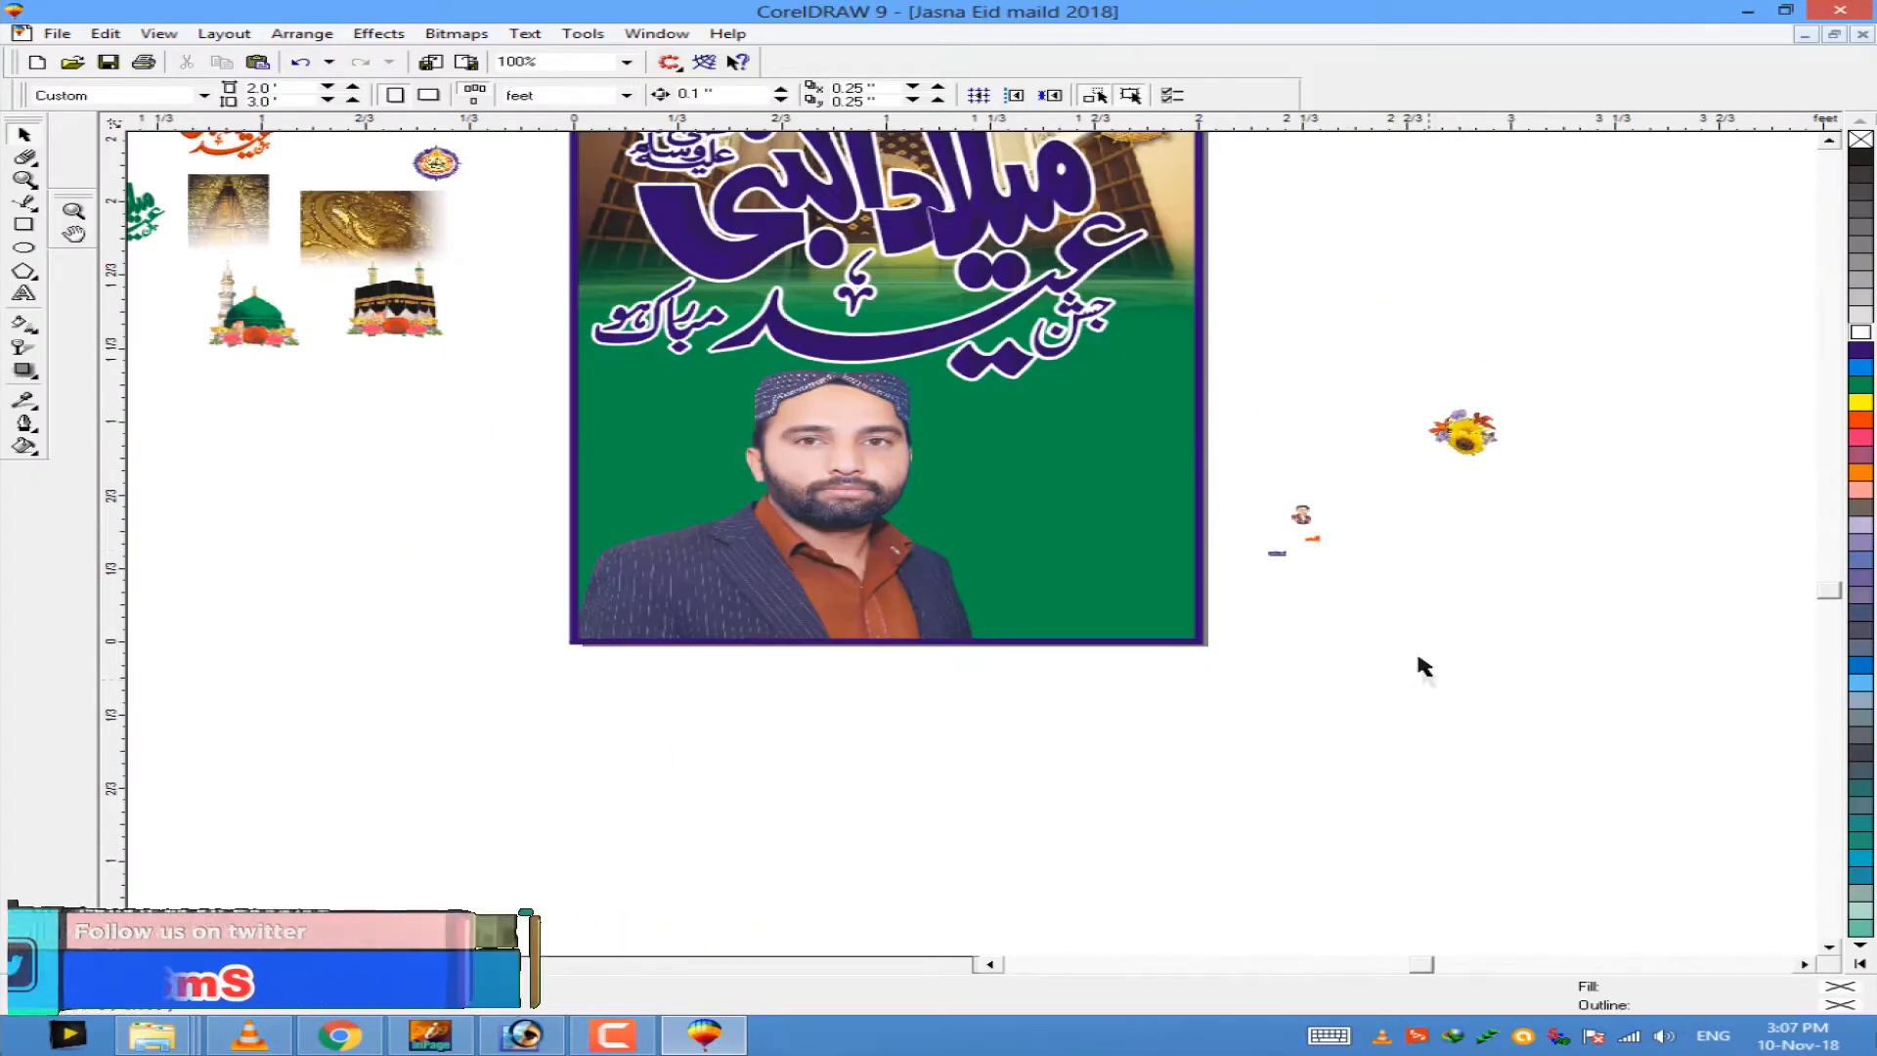
Step: Place the boy's portrait beside the man on the poster and enlarge it to about 0.81 by 0.97 ft
drag(1249, 490, 1322, 559)
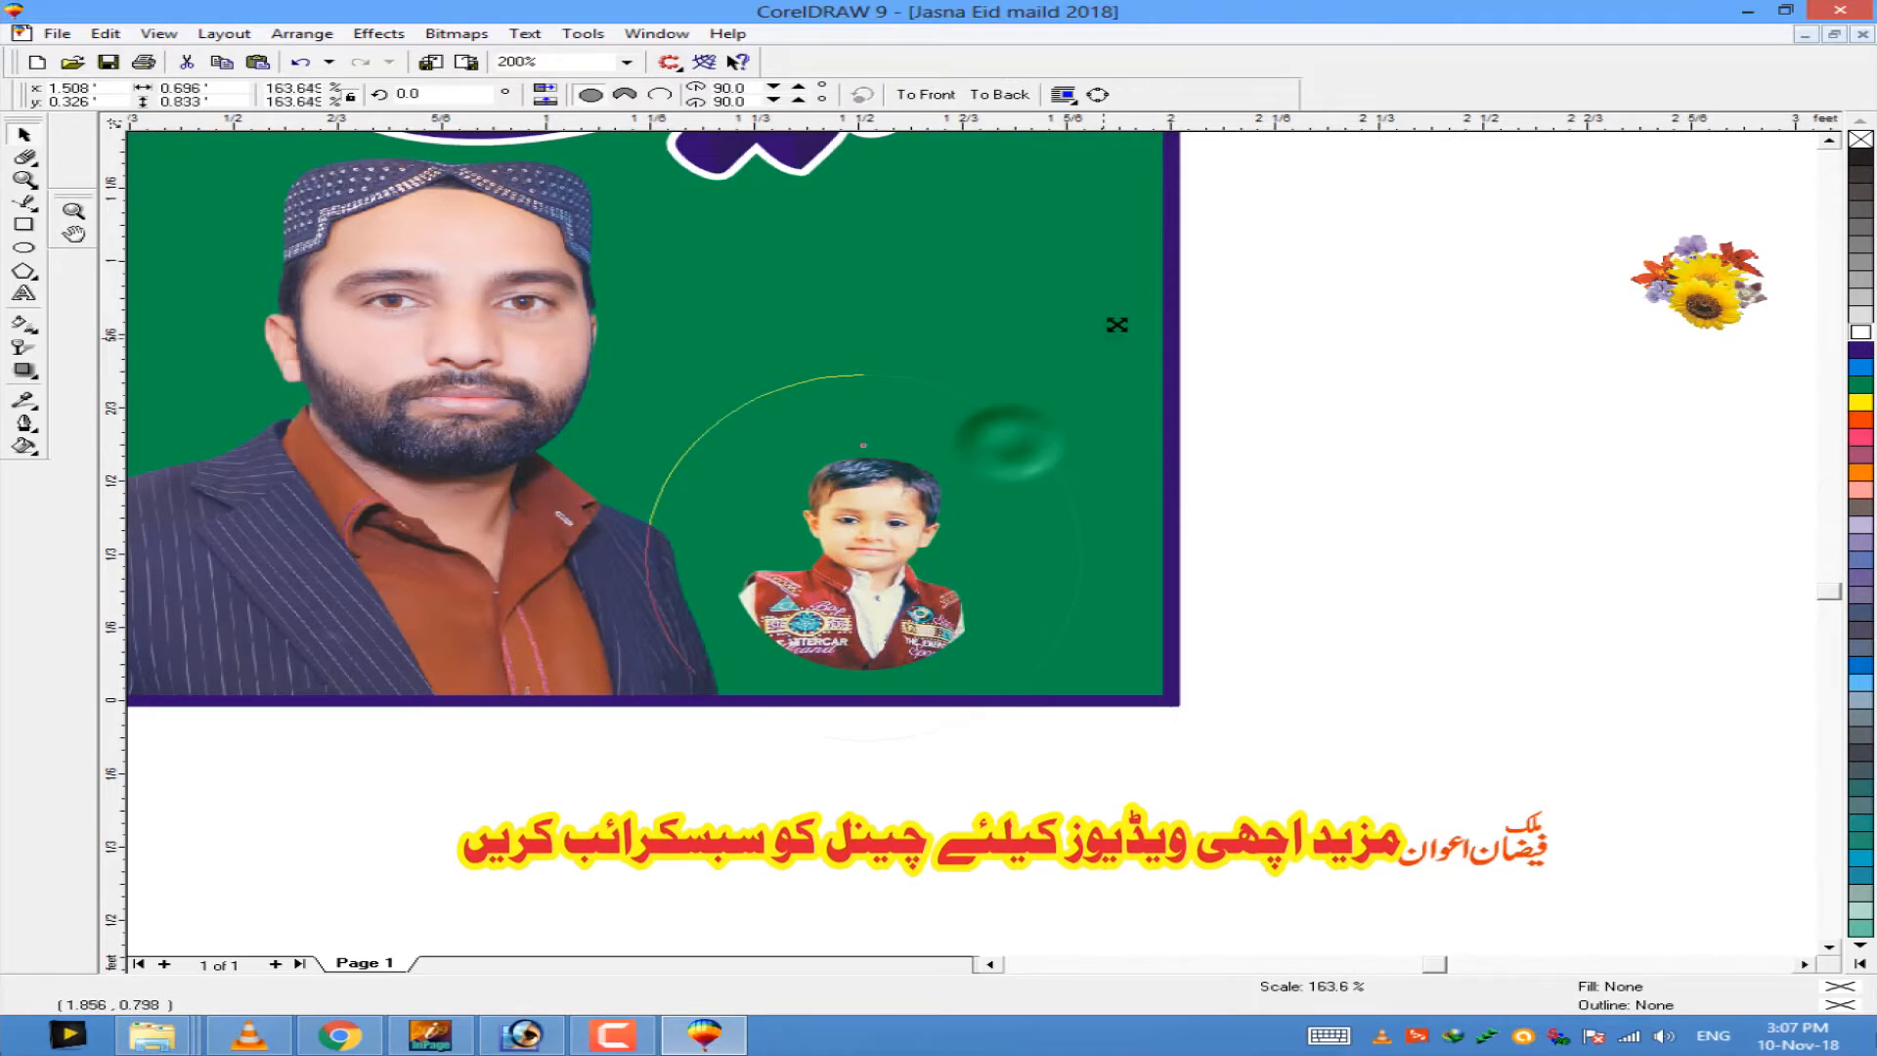
drag(1117, 324, 1121, 320)
drag(871, 634, 933, 560)
drag(672, 275, 654, 257)
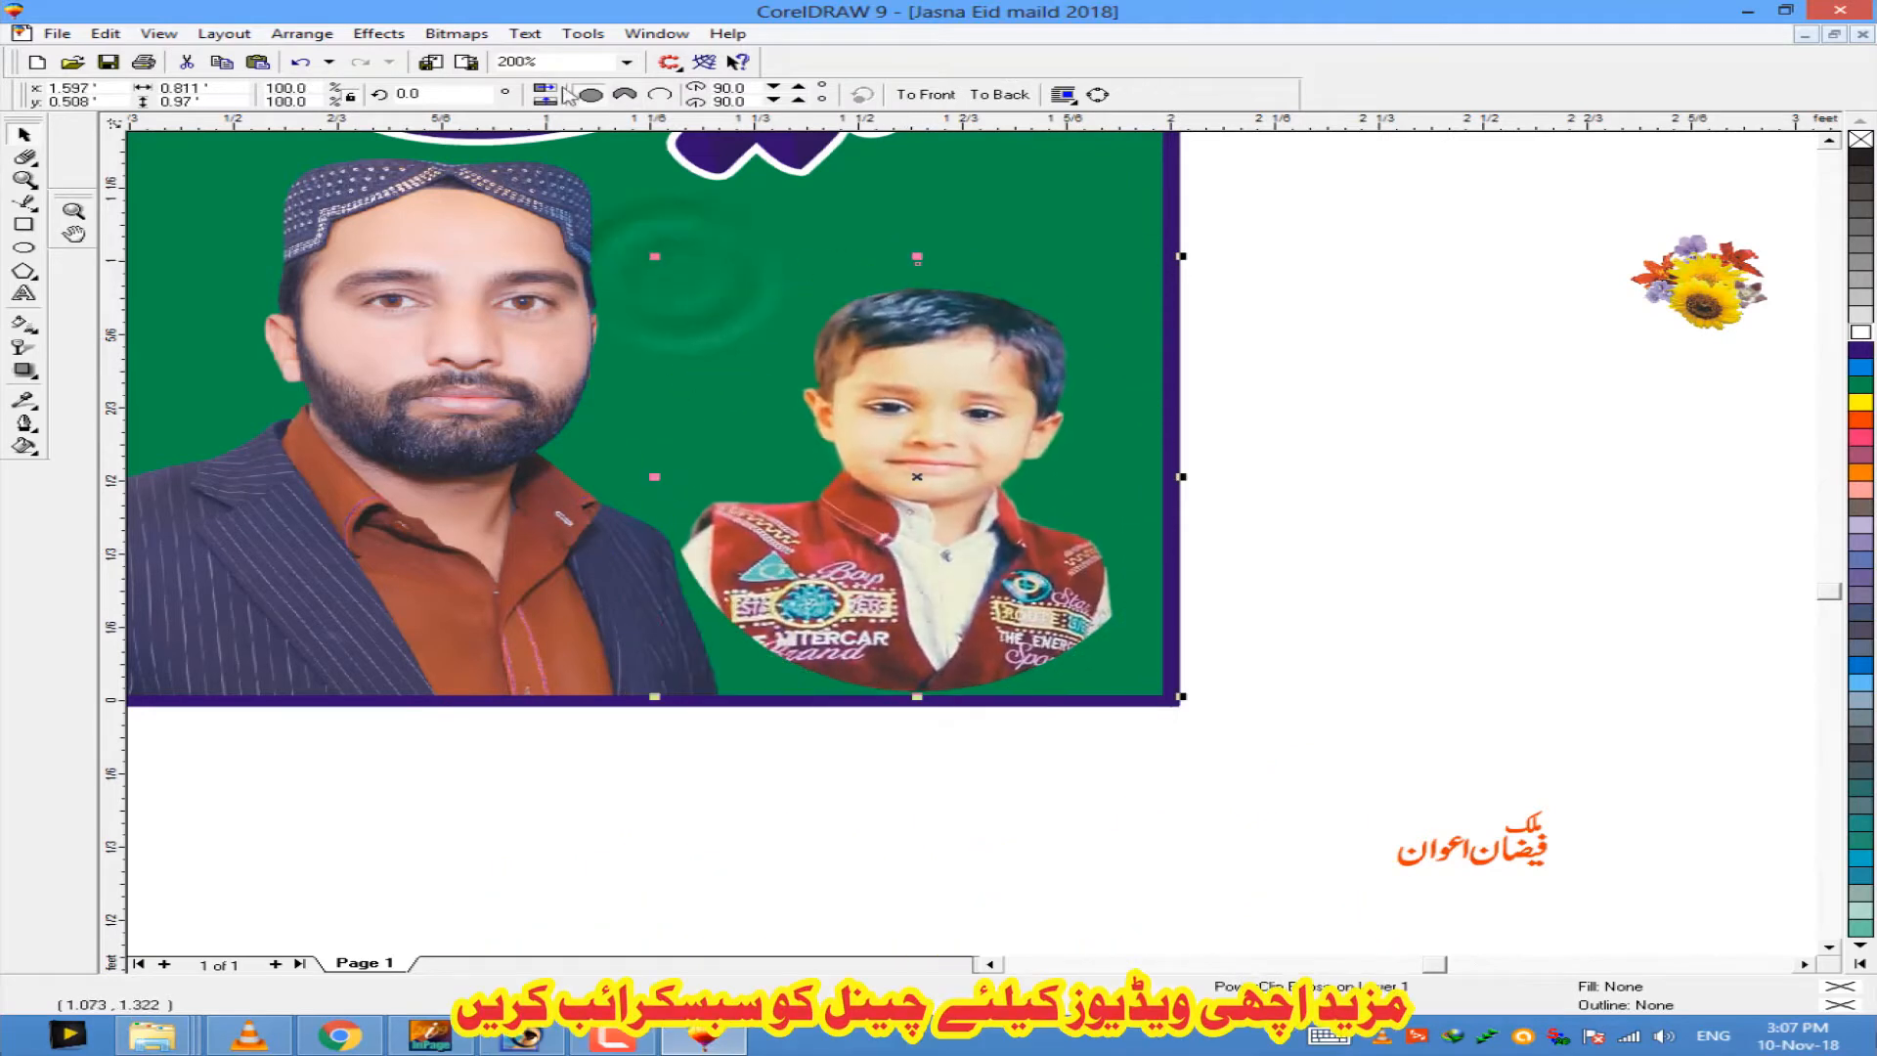
Step: Mirror the boy's portrait horizontally, enlarge it to about 0.88 by 1.06 ft and fit it into the poster's lower-right corner
click(541, 89)
drag(948, 402, 926, 394)
key(F3)
drag(751, 327, 718, 299)
drag(968, 568, 991, 566)
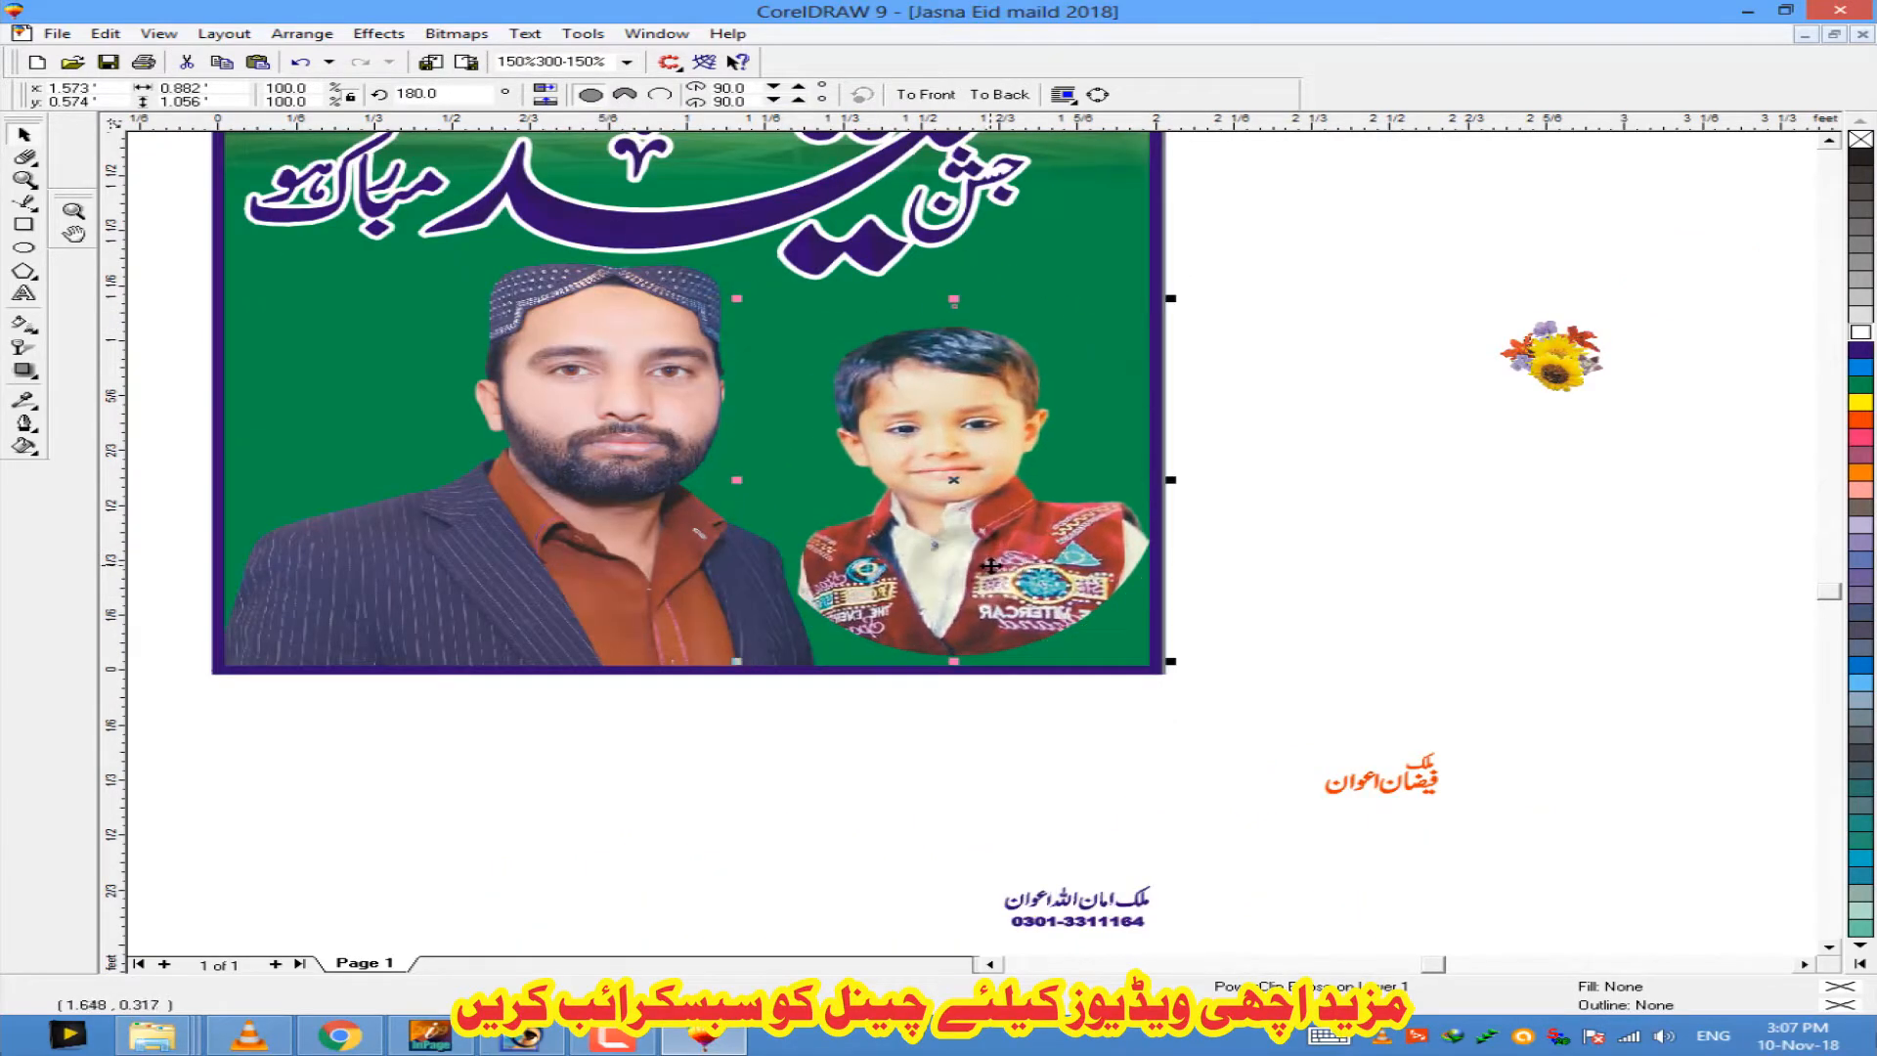
Step: Place both people's names and the phone number in white-outlined orange lettering across the bottoms of the portraits
click(1353, 533)
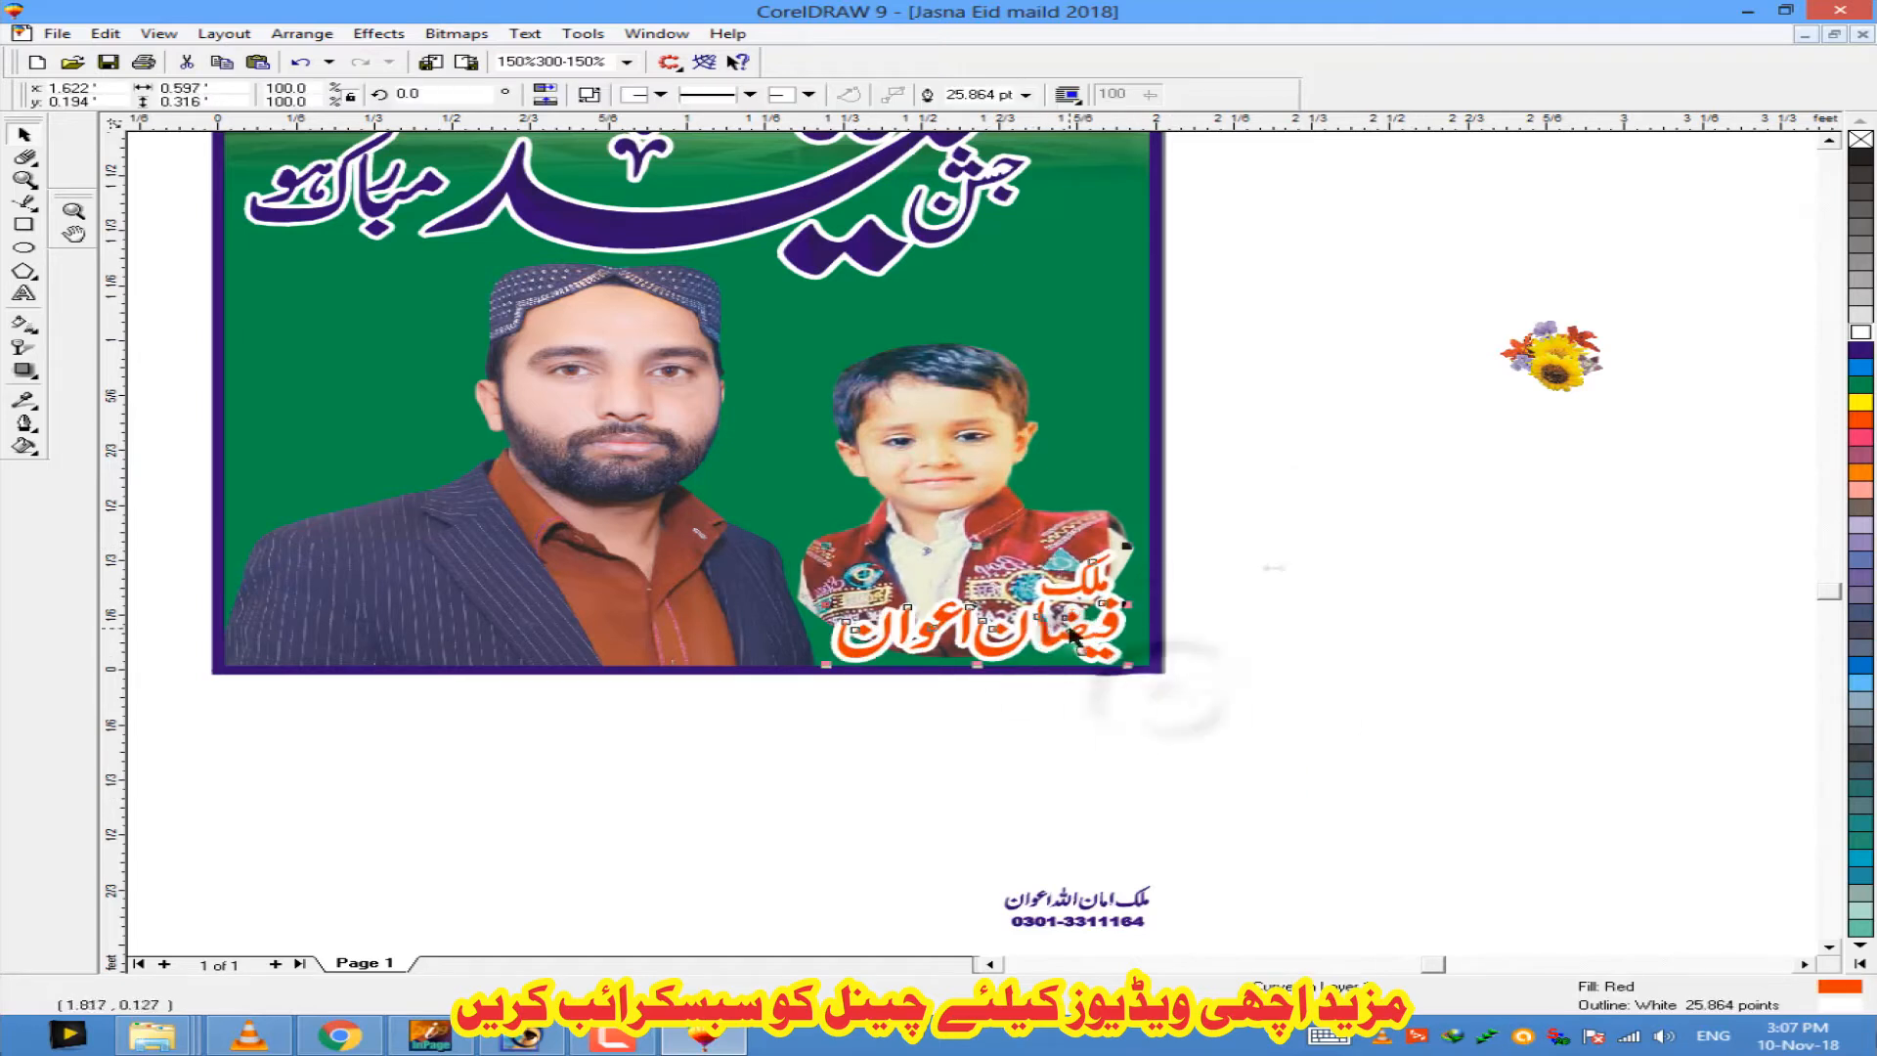
click(1073, 635)
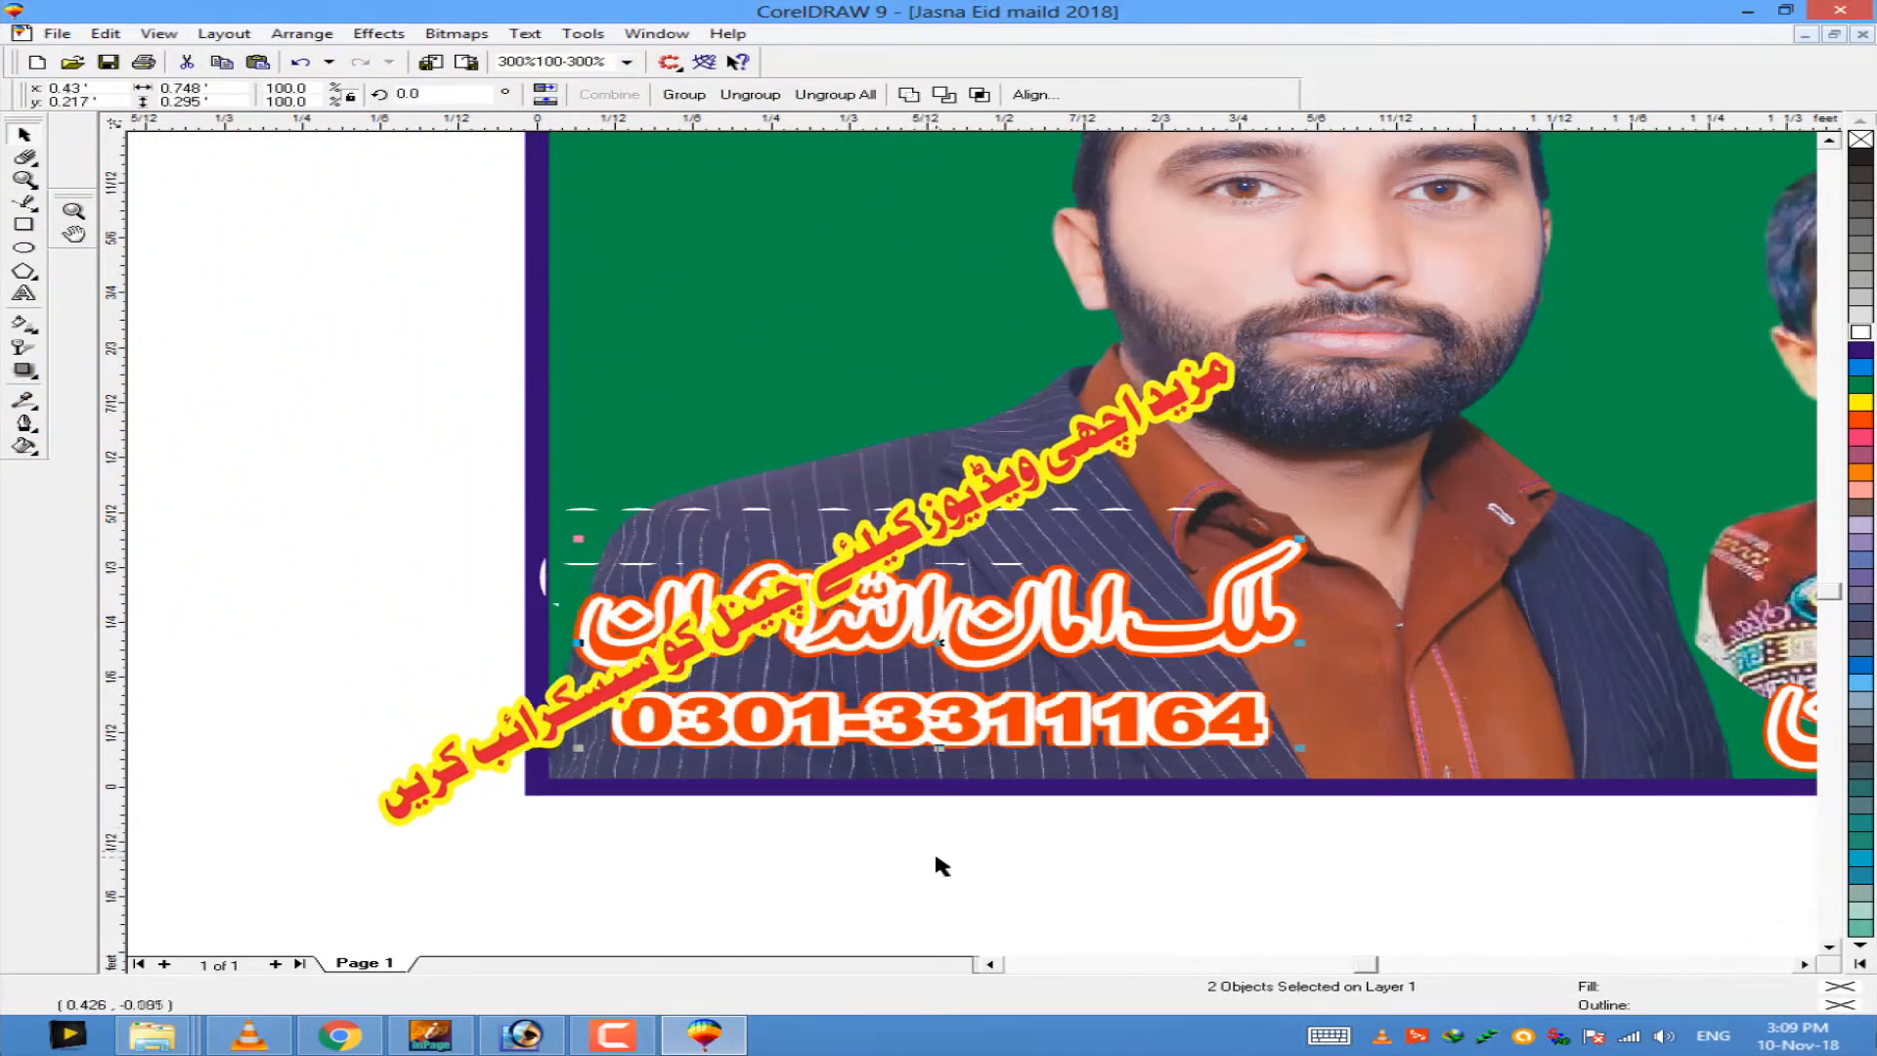
click(935, 857)
scroll(890, 735, down, 8)
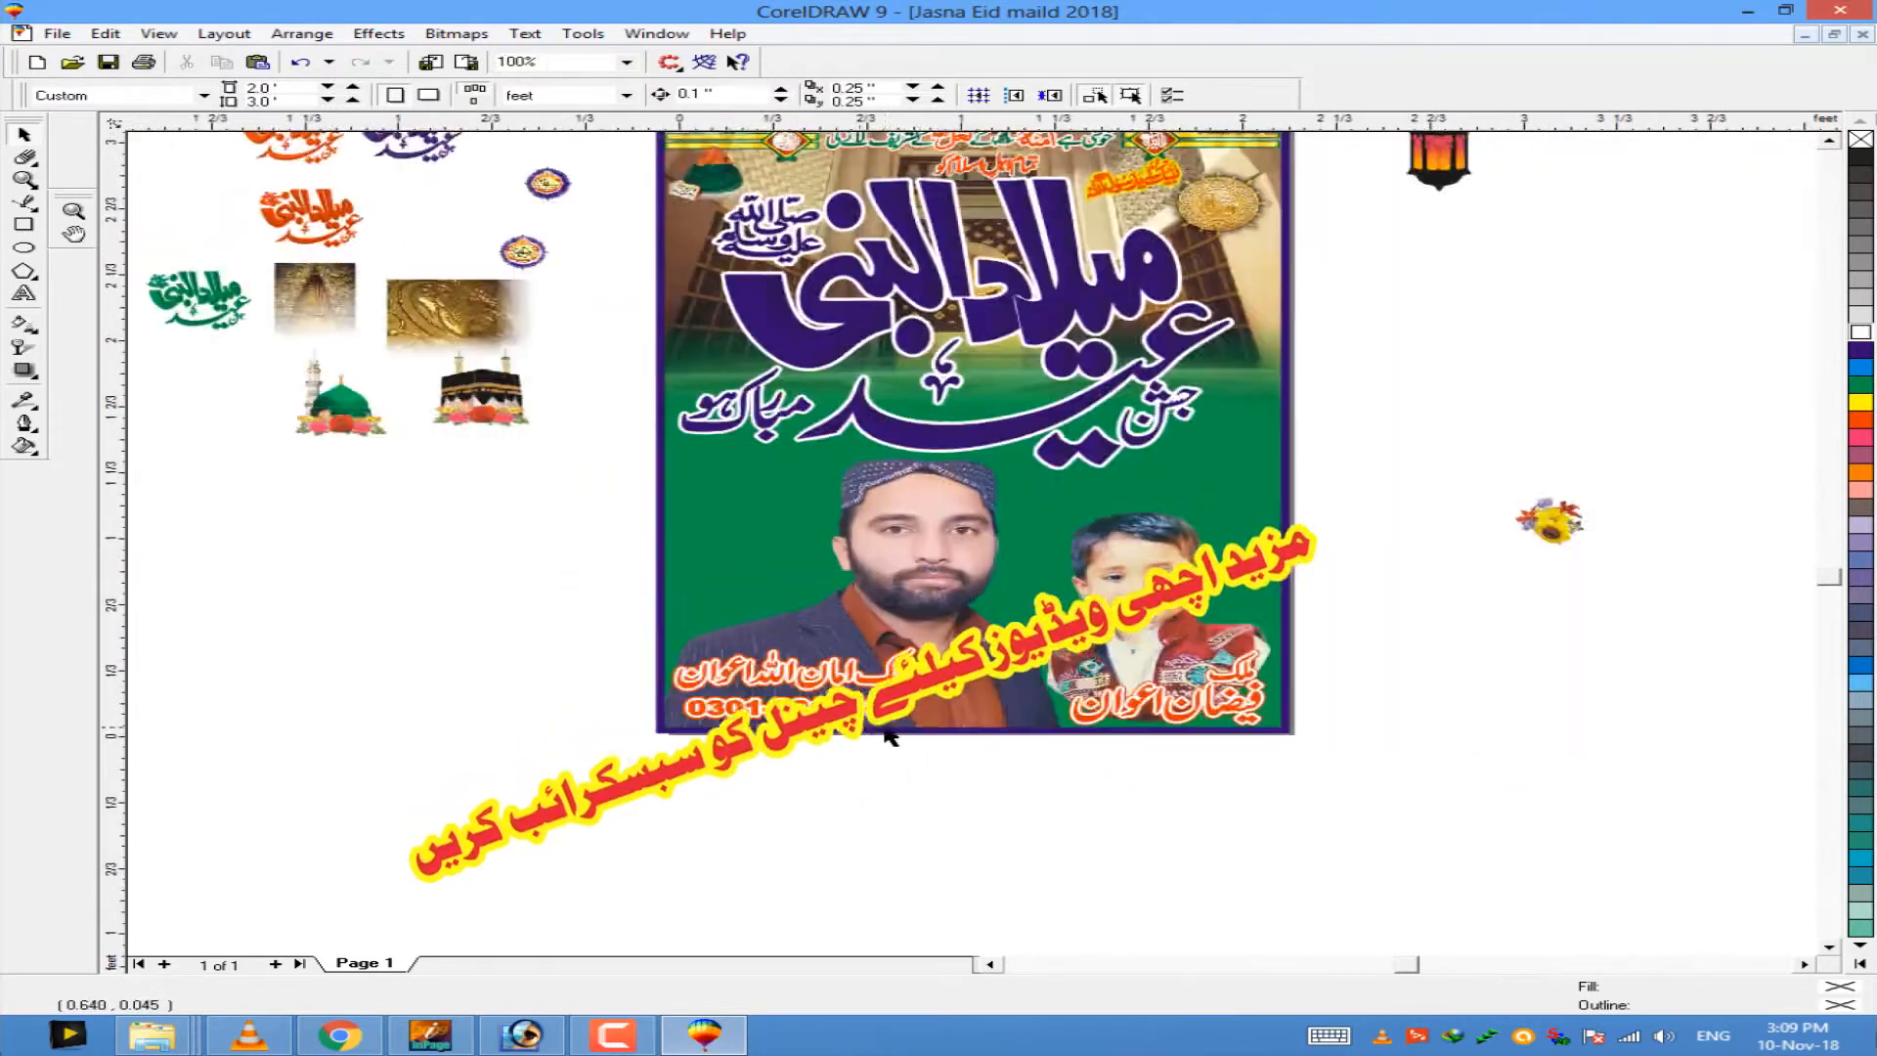
Step: Move the small mosque facade picture down beside the poster and try to PowerClip it inside the poster
drag(626, 276, 683, 714)
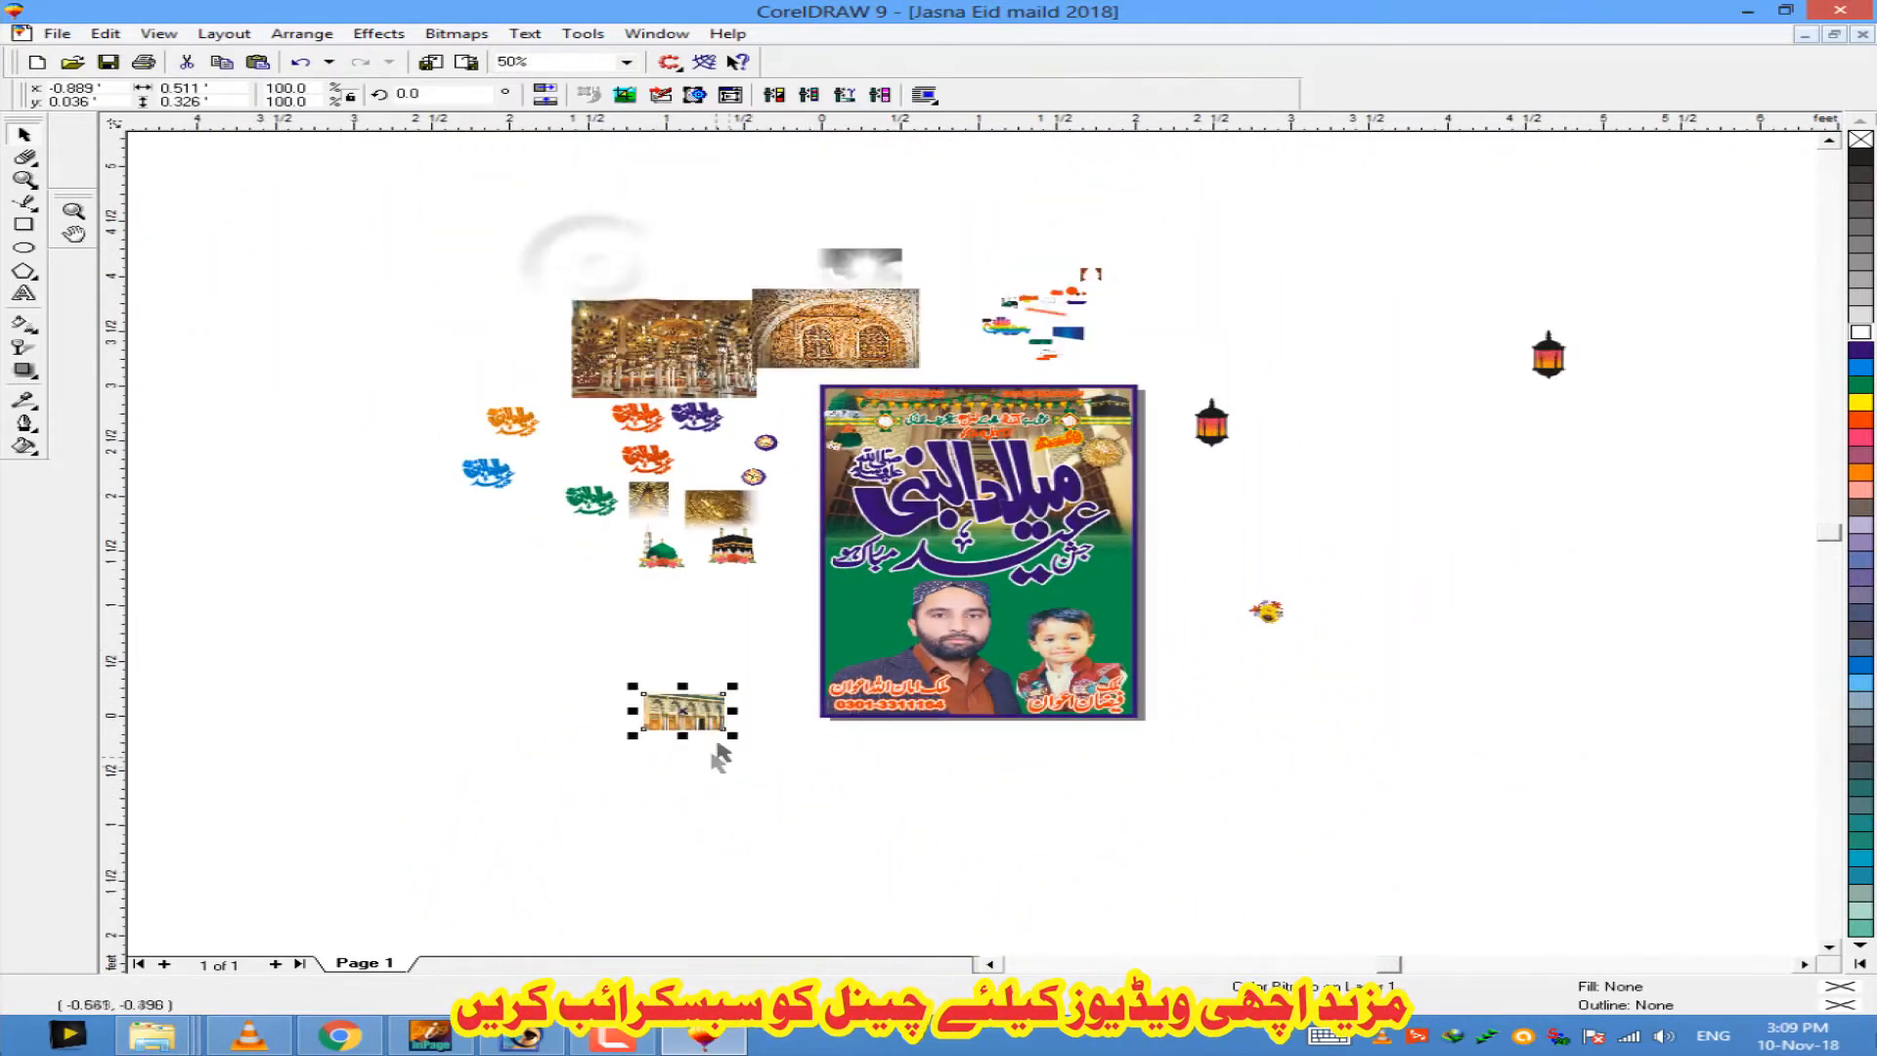
key(alt+c)
key(w)
key(p)
click(1175, 542)
key(ctrl+z)
key(ctrl+z)
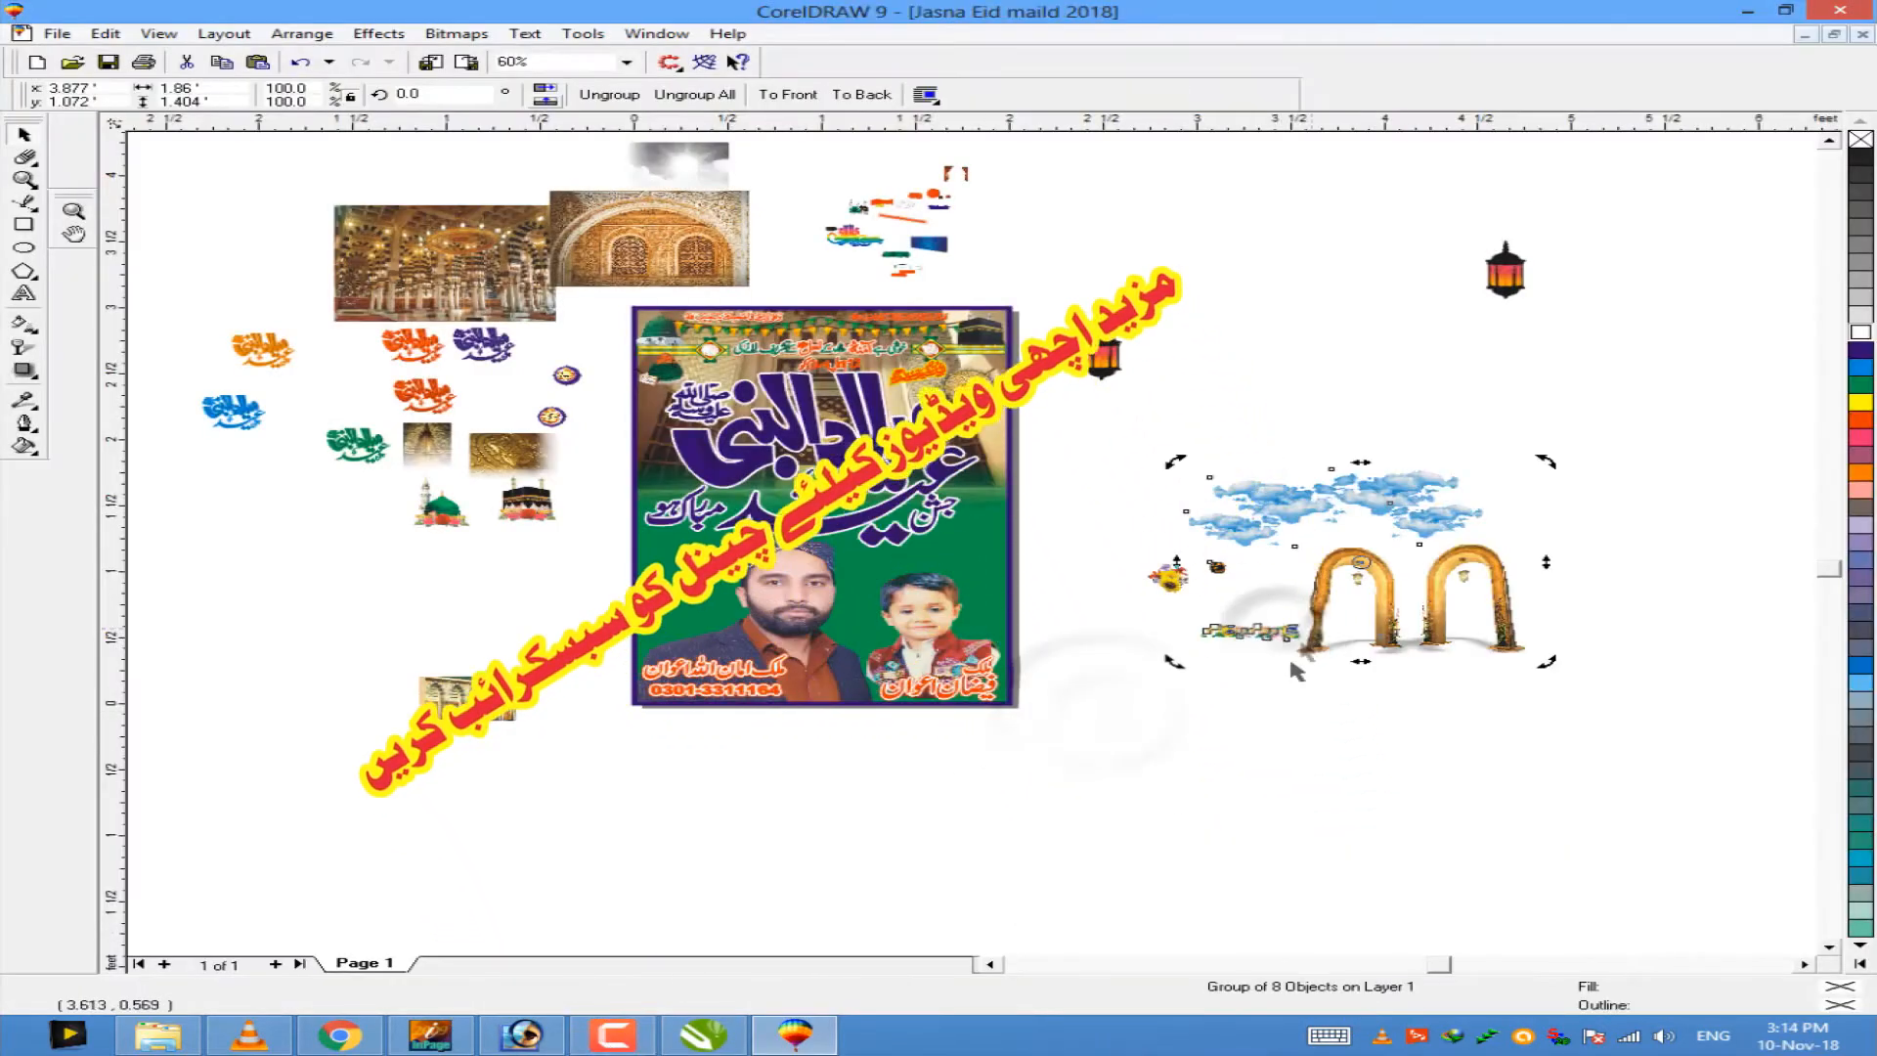
Step: Ungroup the cloud, arch and flower artwork and move the left golden arch over the man's portrait
right_click(1378, 563)
click(1416, 612)
drag(1353, 598, 742, 651)
scroll(997, 753, up, 1)
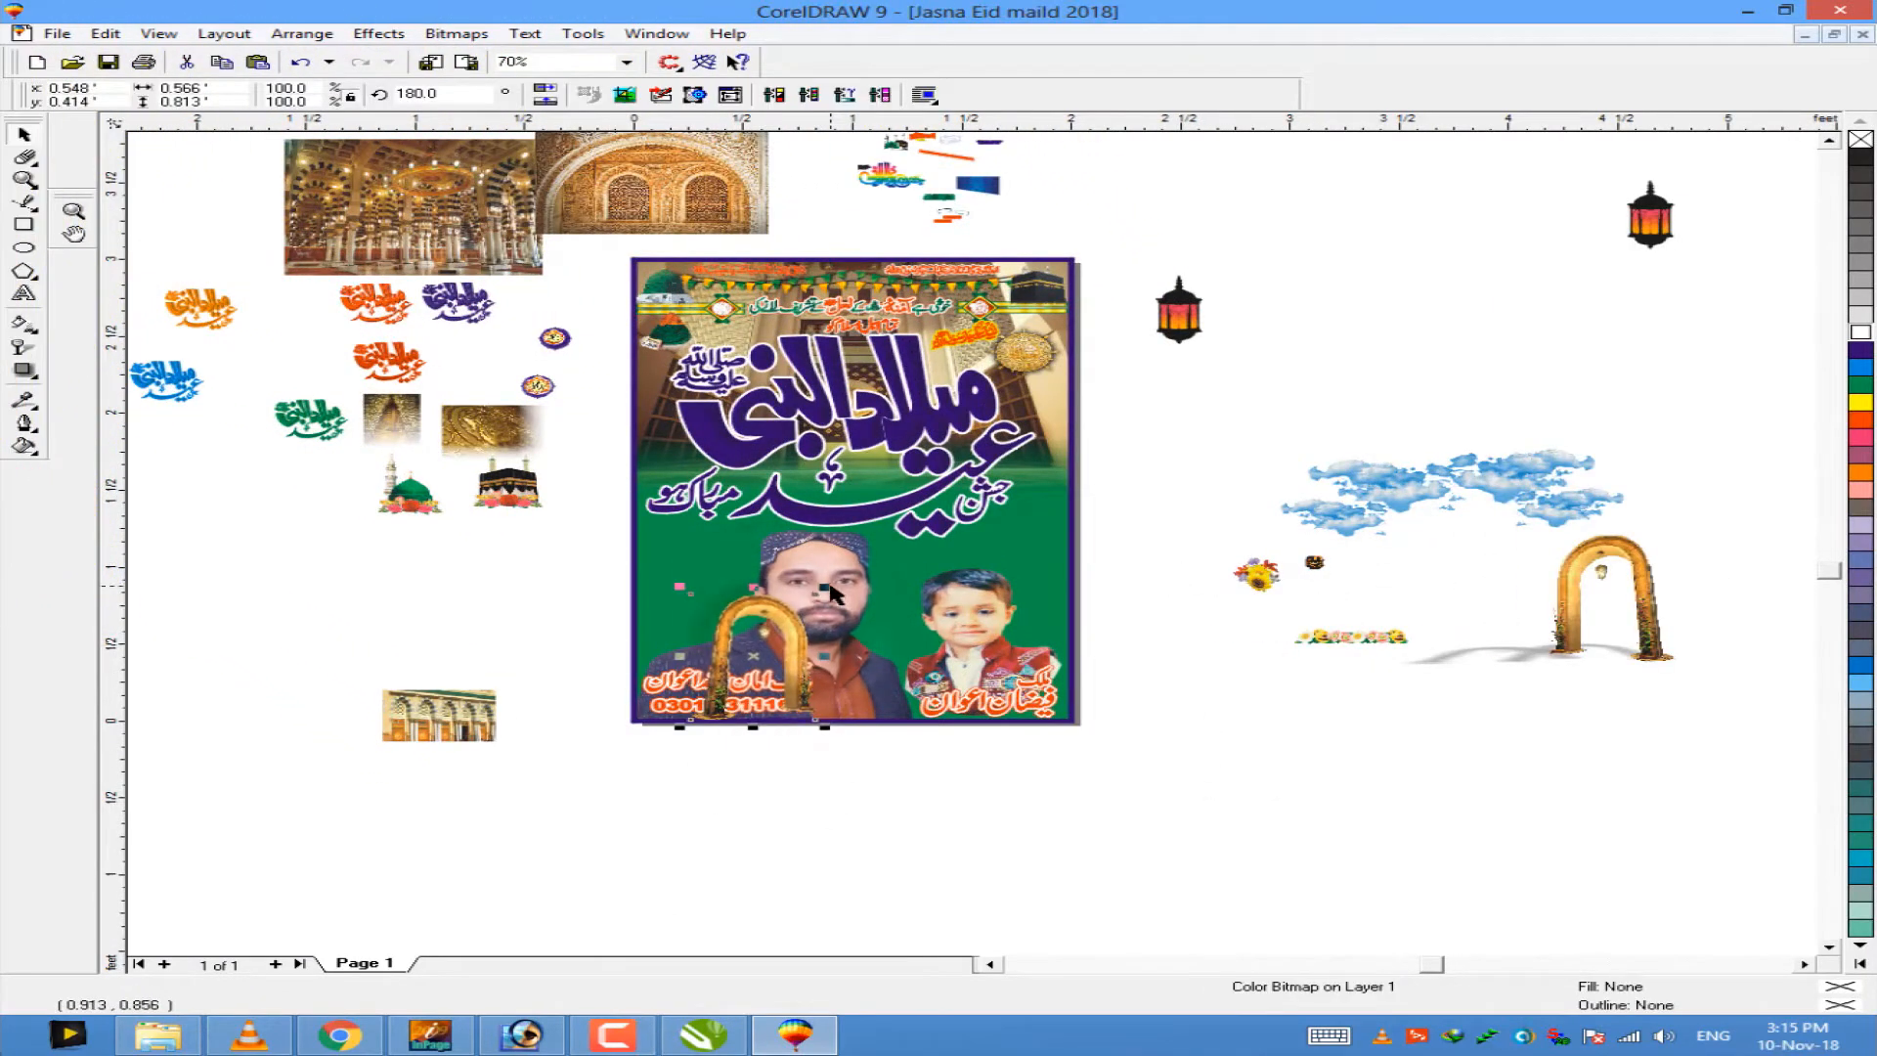
Step: Enlarge and reshape the golden arch so that it frames the man's portrait
drag(823, 728, 921, 735)
drag(927, 468, 918, 477)
drag(869, 641, 843, 628)
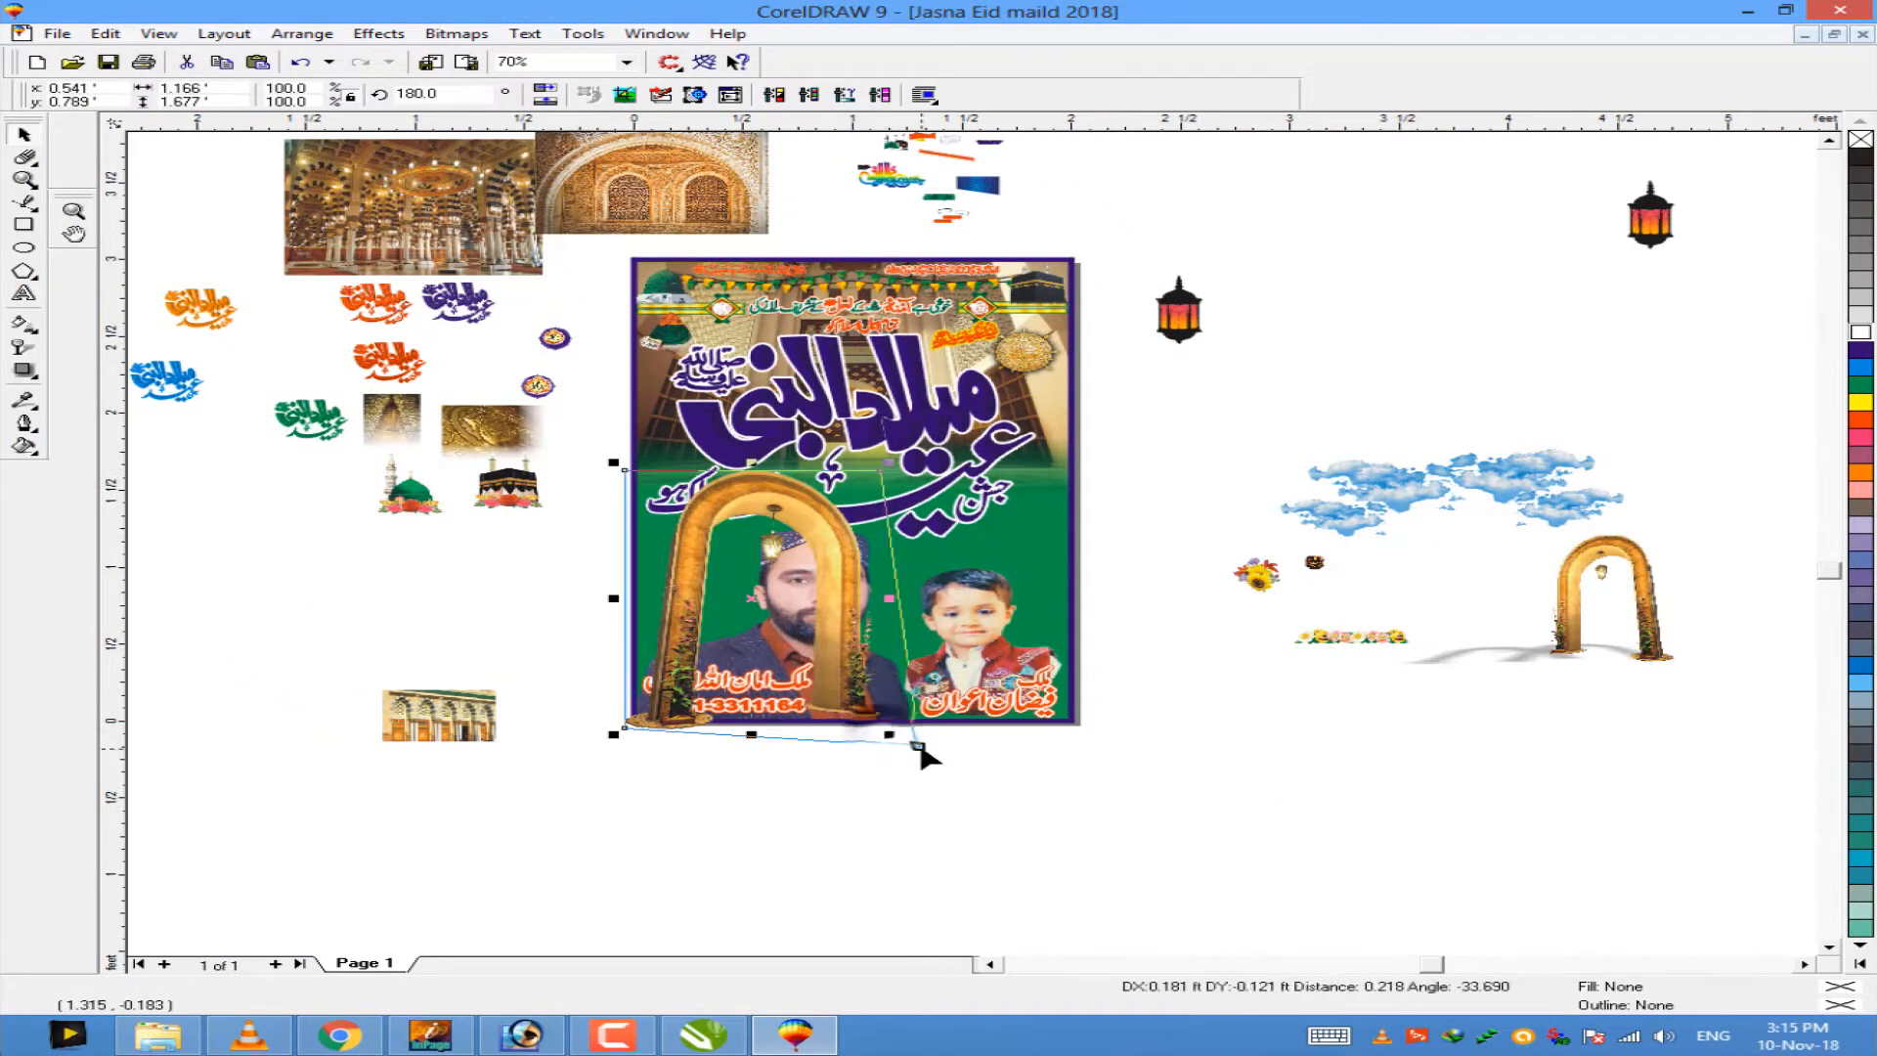
drag(912, 462, 913, 605)
Step: PowerClip the golden arch inside the poster rectangle
key(alt+c)
key(w)
key(p)
click(982, 530)
Step: Send the arch behind the man's portrait within the poster's PowerClip and shift it lower
key(alt+c)
key(w)
key(e)
key(shift+Page_Down)
drag(933, 747, 926, 782)
key(alt+c)
key(w)
key(f)
Step: Widen the arch inside the poster's PowerClip to about 1.66 by 2.03 ft and finish editing the contents
scroll(876, 793, up, 1)
scroll(867, 795, down, 1)
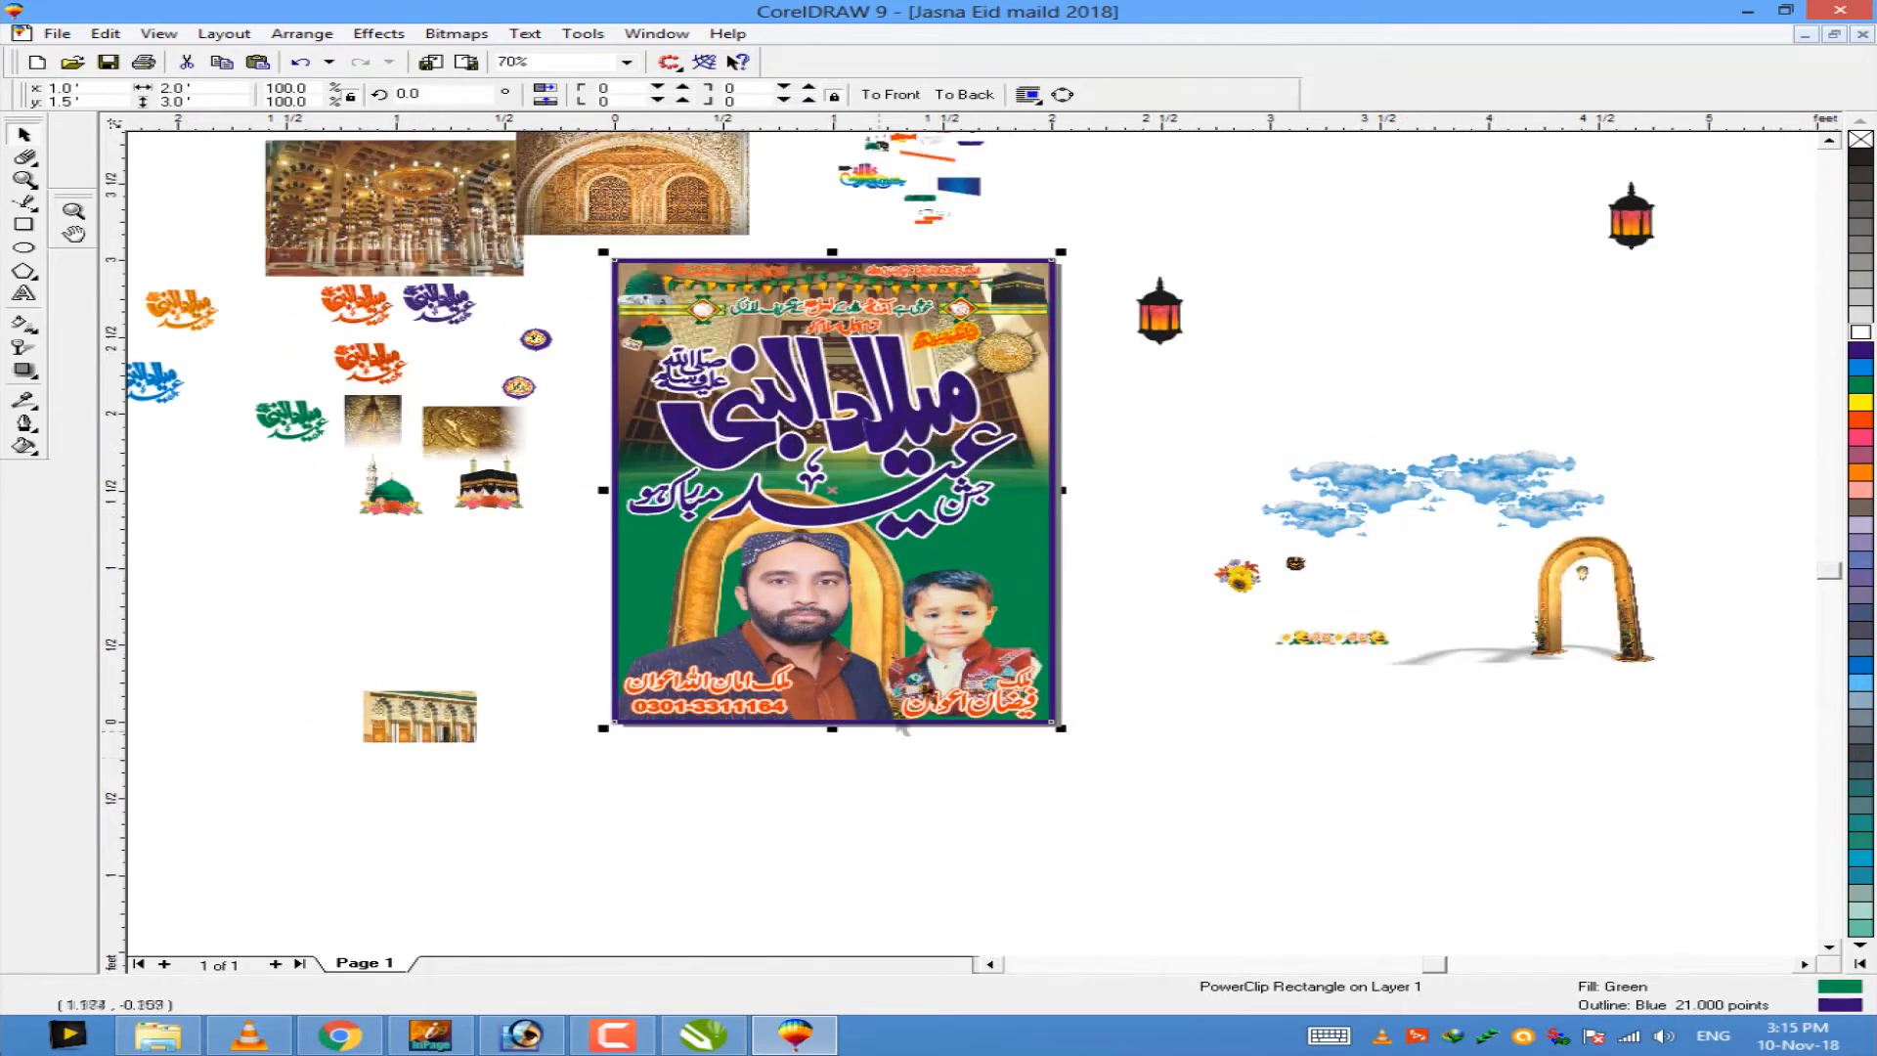
key(alt+c)
key(w)
key(e)
click(886, 772)
drag(611, 642, 552, 640)
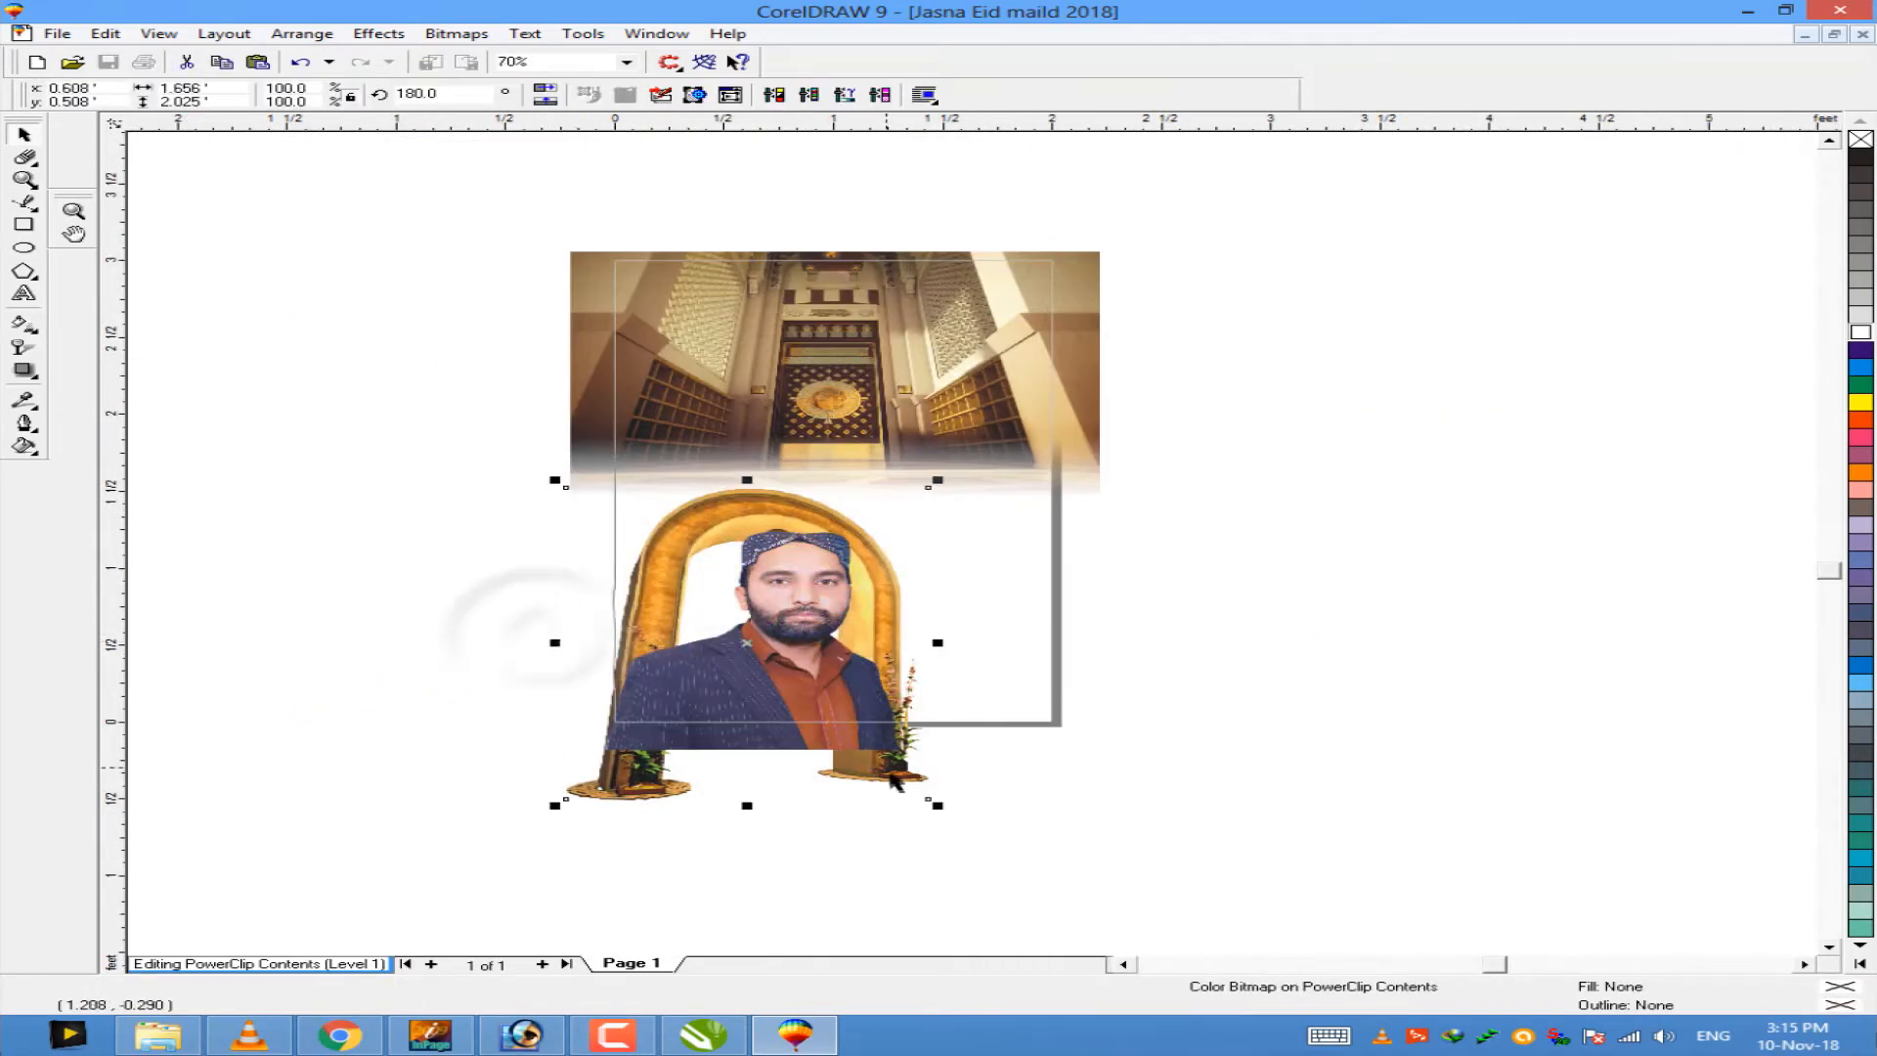
key(alt+c)
key(w)
key(f)
Step: PowerClip the left blue cloud cluster inside the poster behind the title calligraphy
key(alt+c)
key(w)
key(p)
click(977, 528)
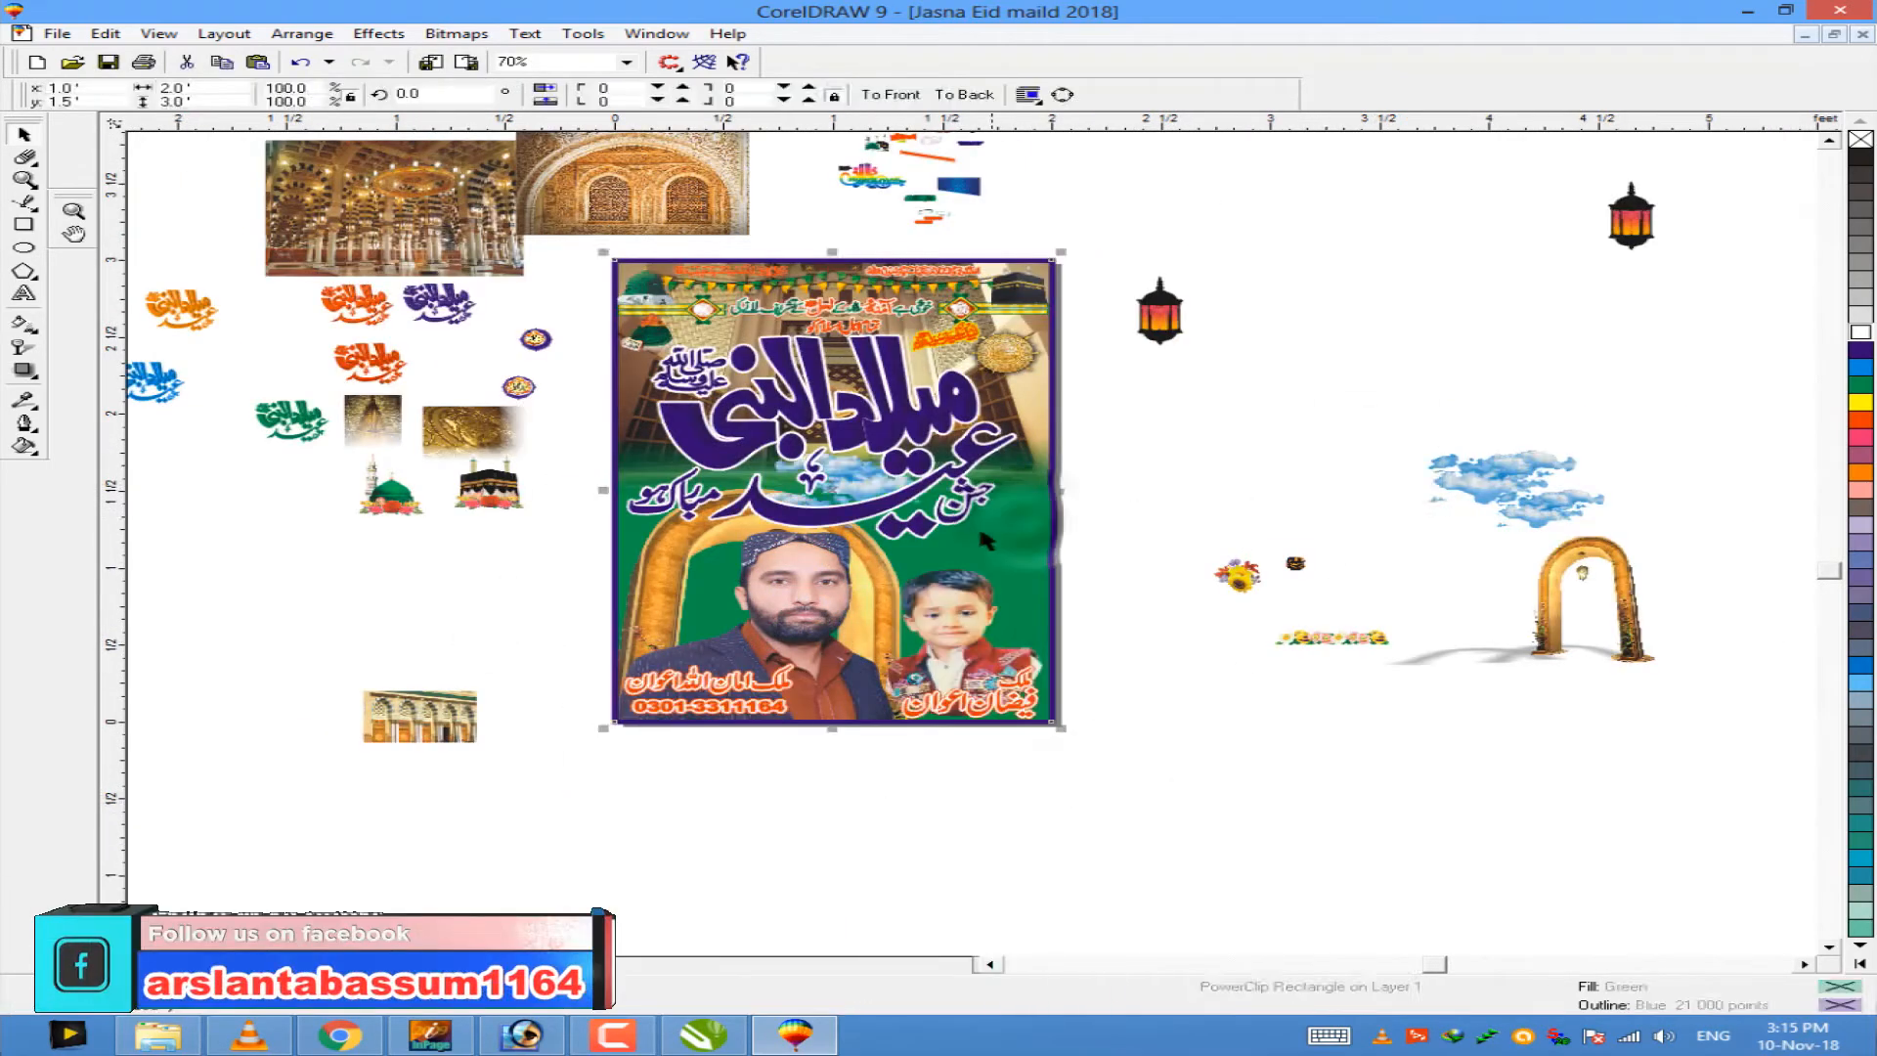
Step: Move the blue clouds higher inside the poster's PowerClip and finish editing the contents
key(alt+c)
key(w)
key(e)
drag(878, 496, 787, 307)
key(alt+c)
key(w)
key(f)
Step: Delete the blue cloud group from the poster's PowerClip contents and finish editing
key(alt+c)
key(w)
key(e)
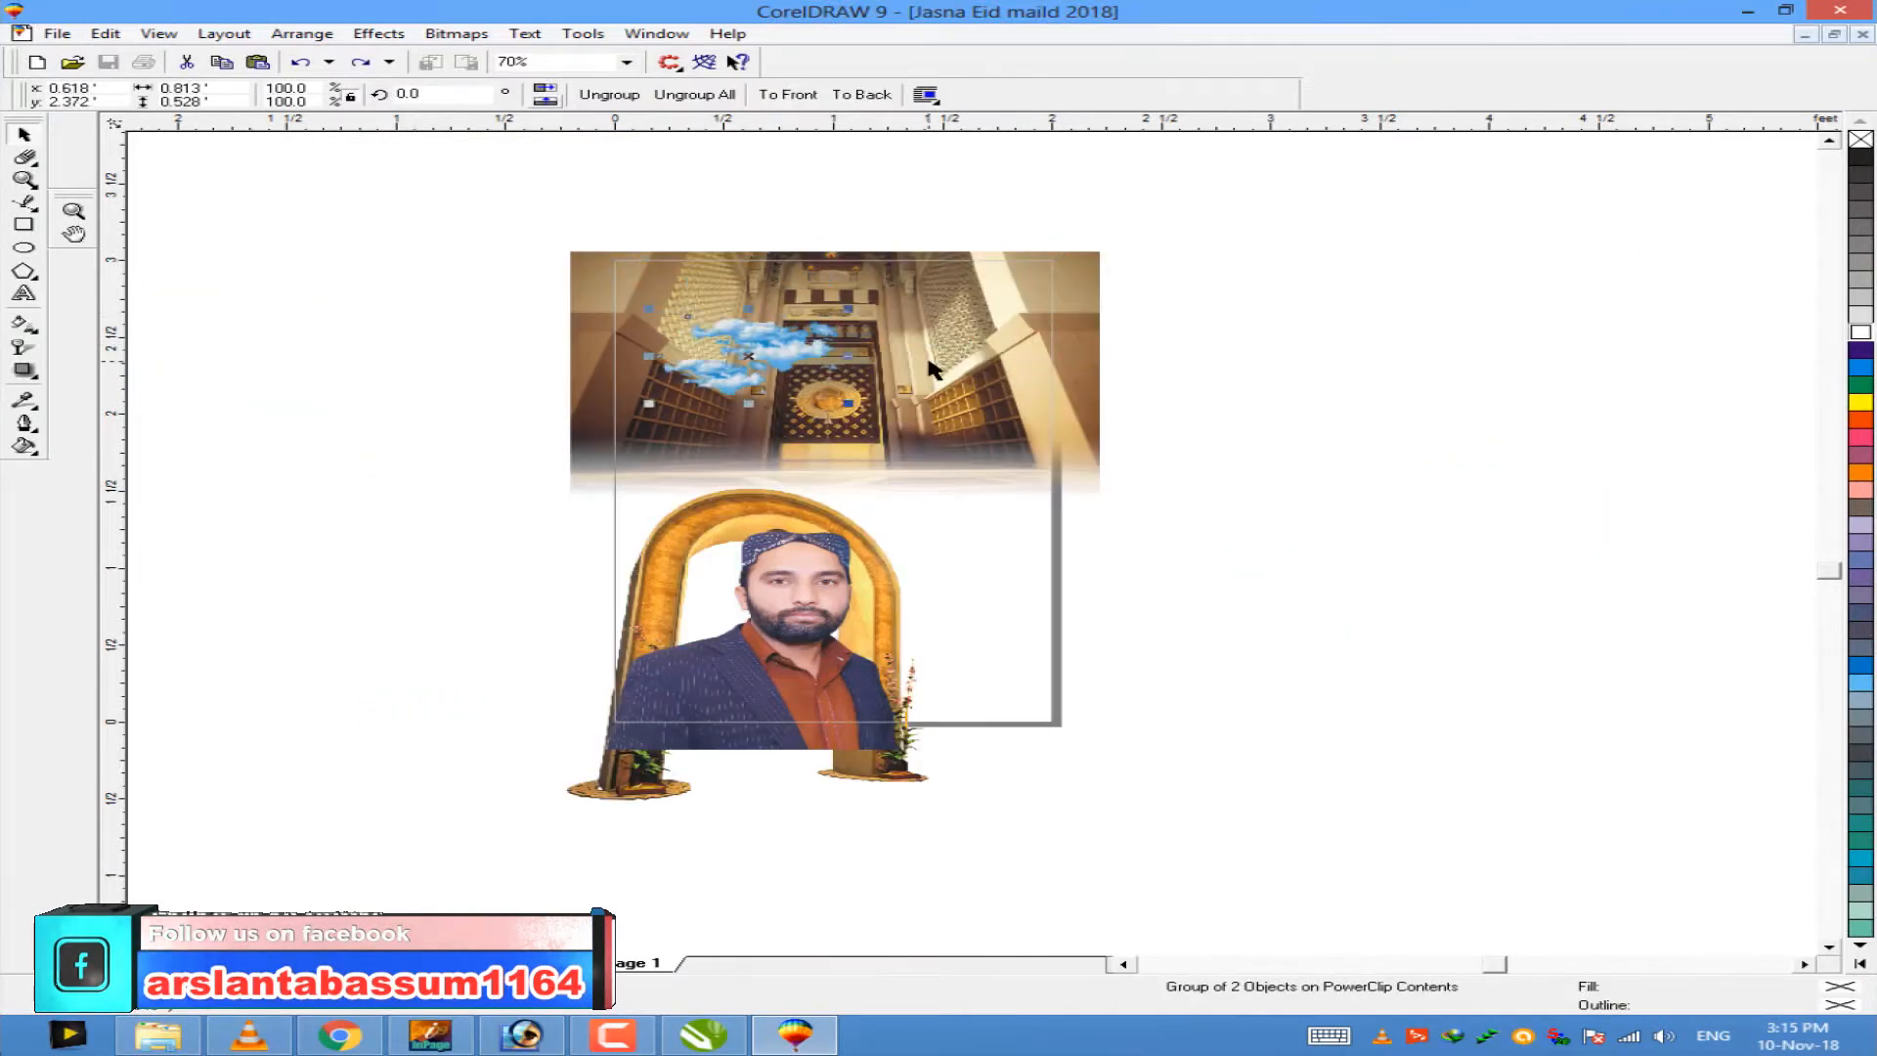
key(Delete)
key(alt+c)
key(w)
key(f)
Step: Move the mosque interior photo with the striped arches to the free area beside the poster and PowerClip it inside the poster
drag(412, 182, 290, 602)
click(450, 692)
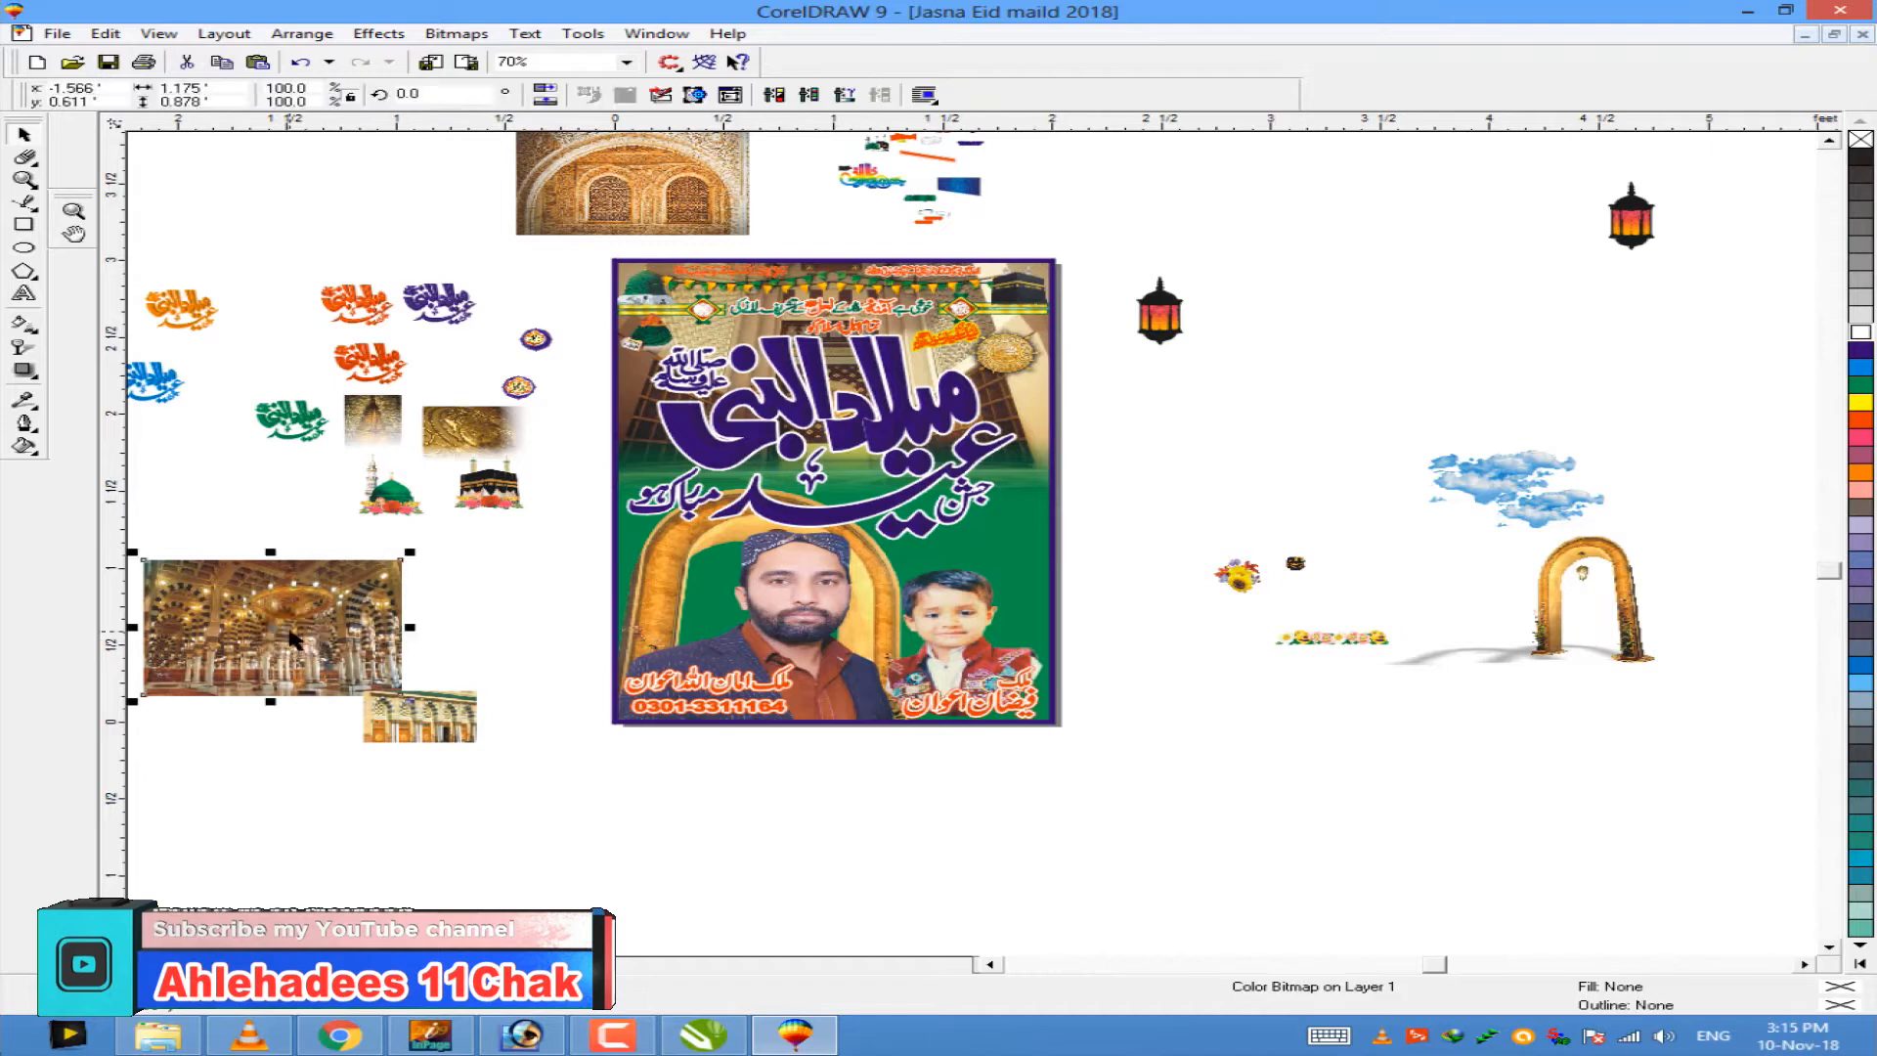
key(alt+c)
key(w)
key(p)
click(1036, 528)
Step: Enlarge the mosque interior inside the PowerClip to about 2.93 by 2.19 ft, send it behind the other contents at the lower half and finish editing
key(alt+c)
key(w)
key(e)
click(884, 508)
drag(970, 565, 1058, 613)
drag(879, 494, 840, 592)
drag(1026, 465, 1122, 414)
key(shift+Page_Down)
drag(1062, 742, 1109, 748)
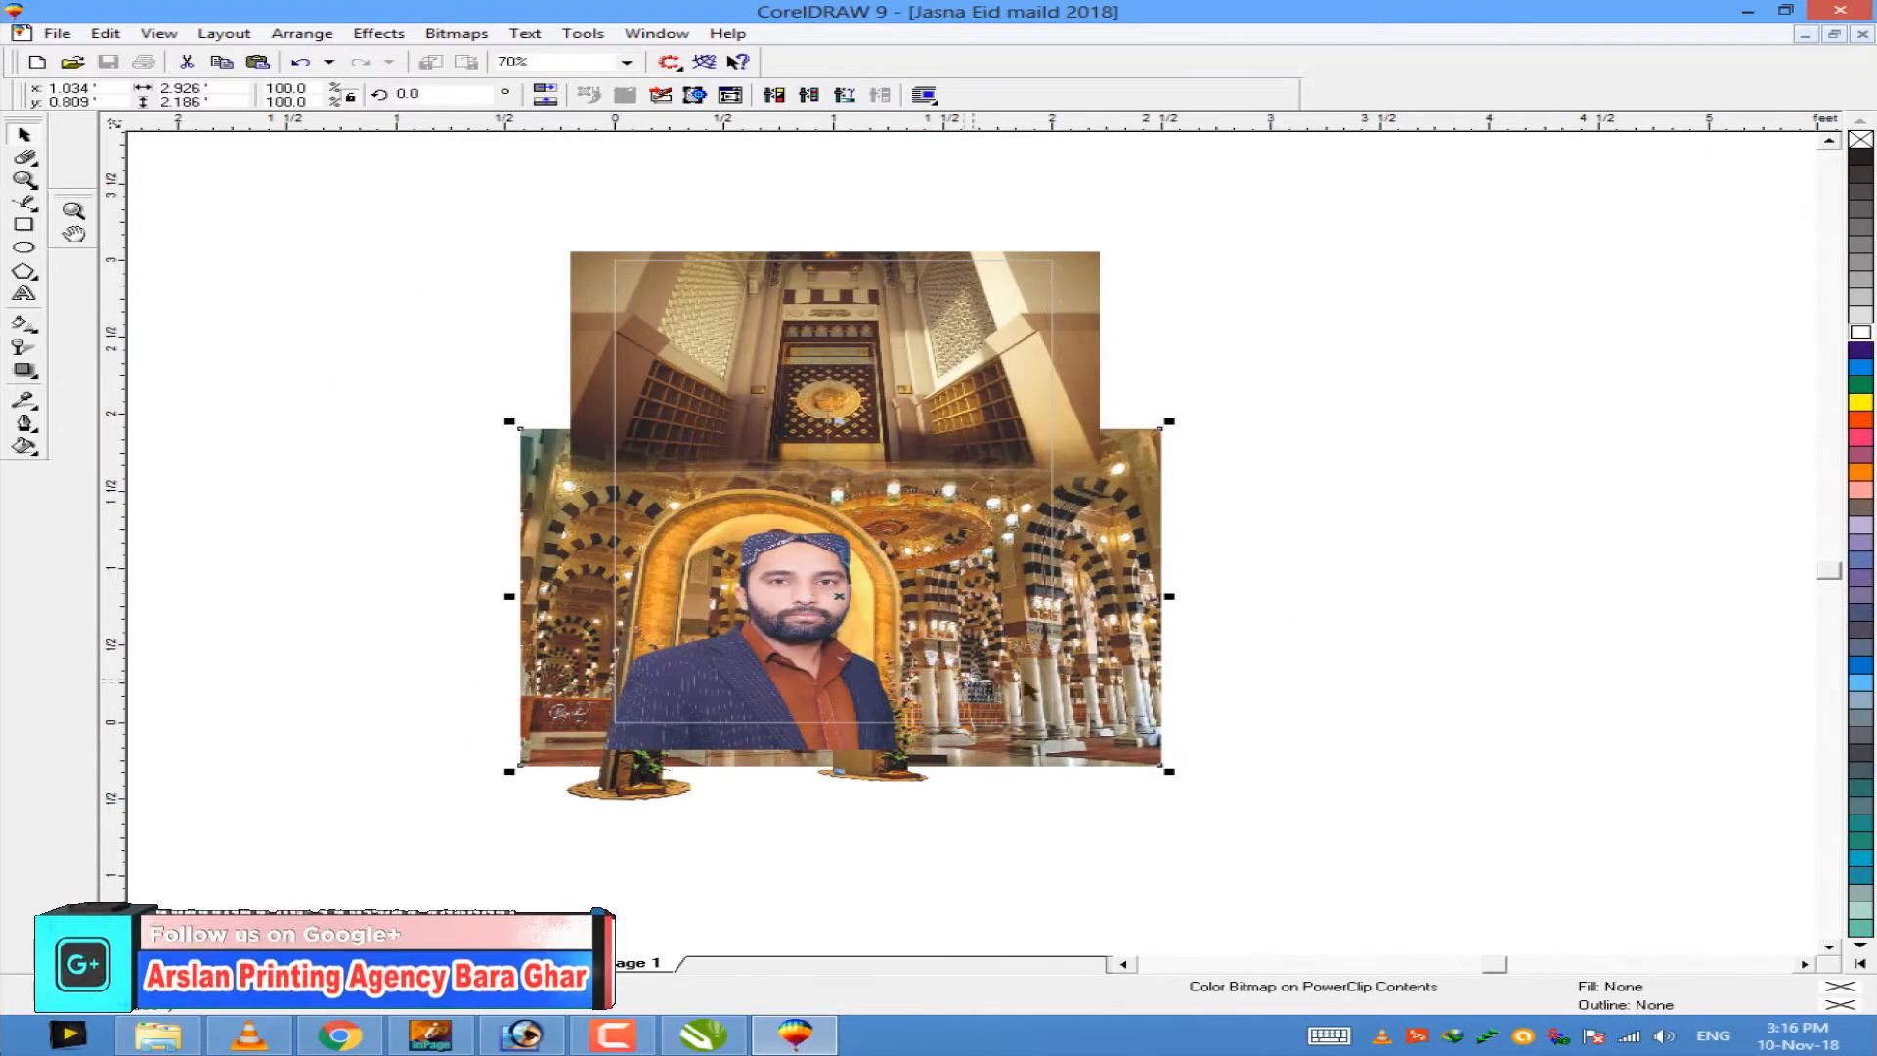
key(alt+c)
key(w)
key(f)
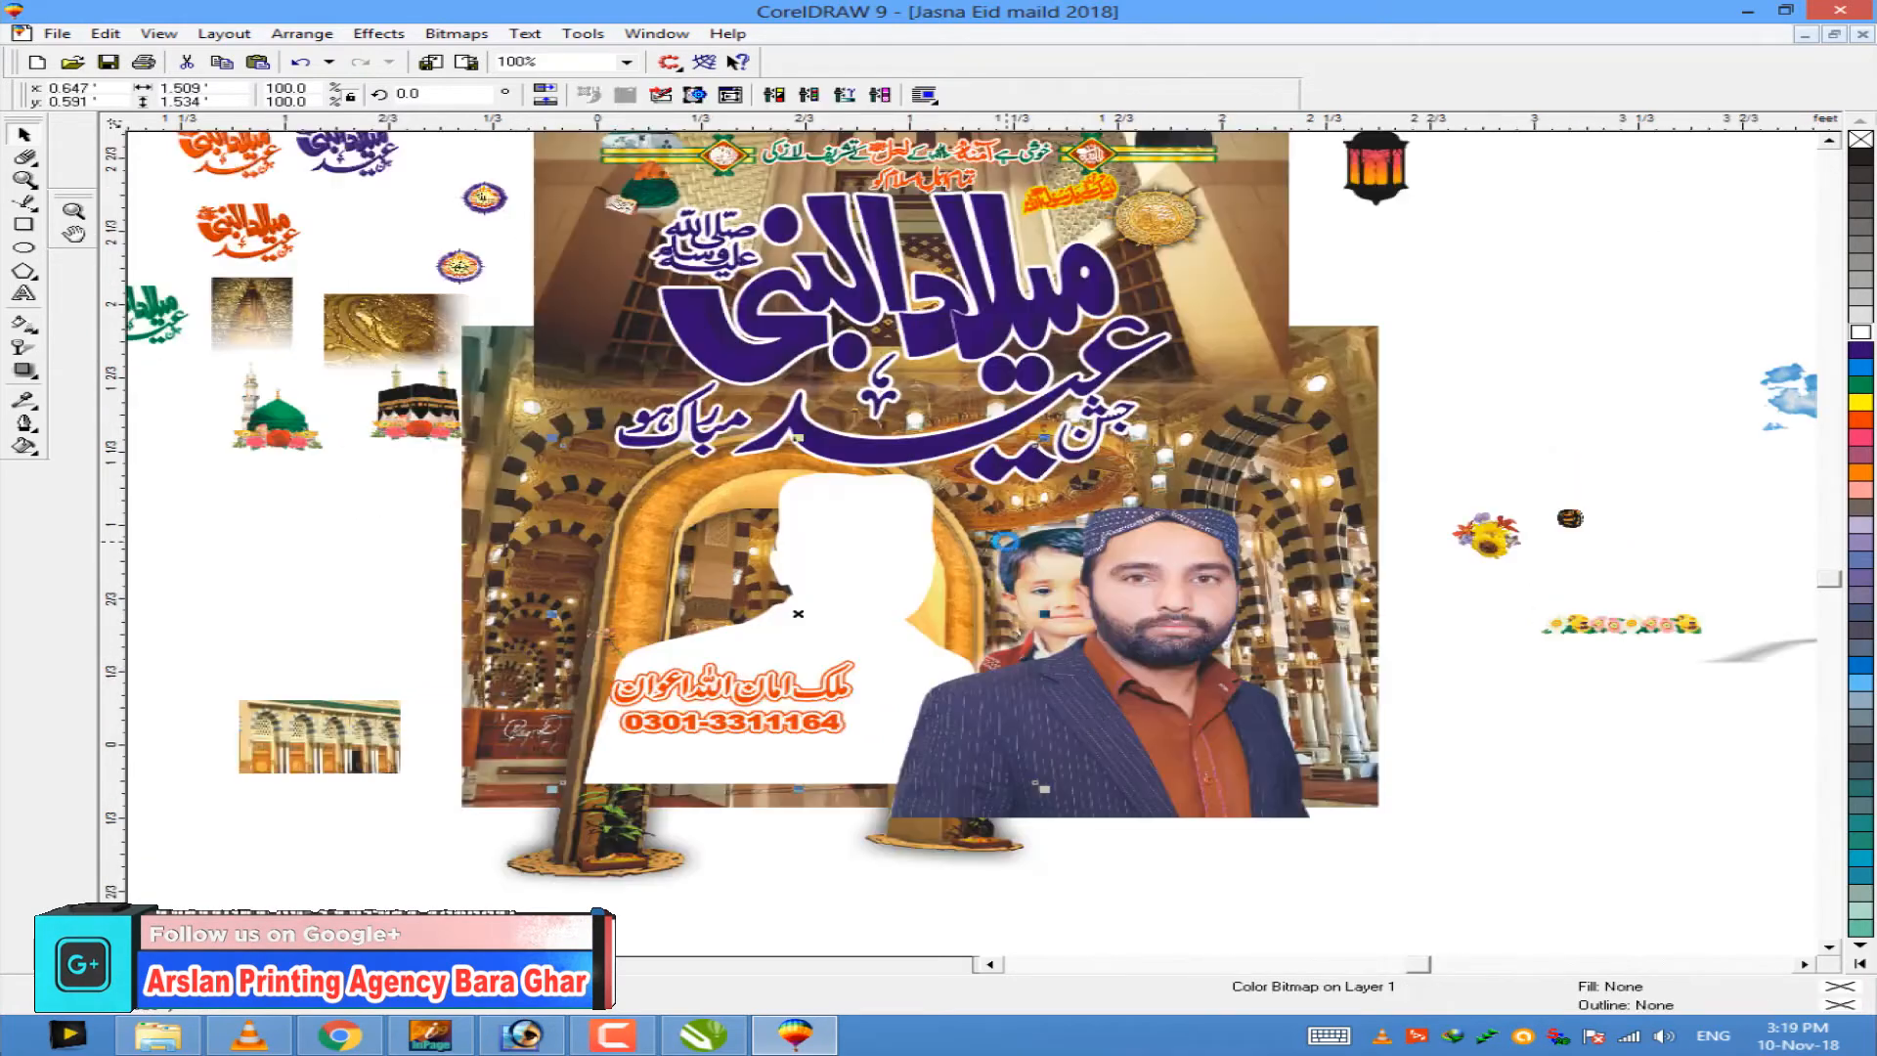
Step: Try to blur the white silhouette behind the man's portrait with a radius of 62 pixels
click(452, 33)
mouse_move(504, 359)
click(777, 381)
click(814, 870)
drag(916, 842, 982, 848)
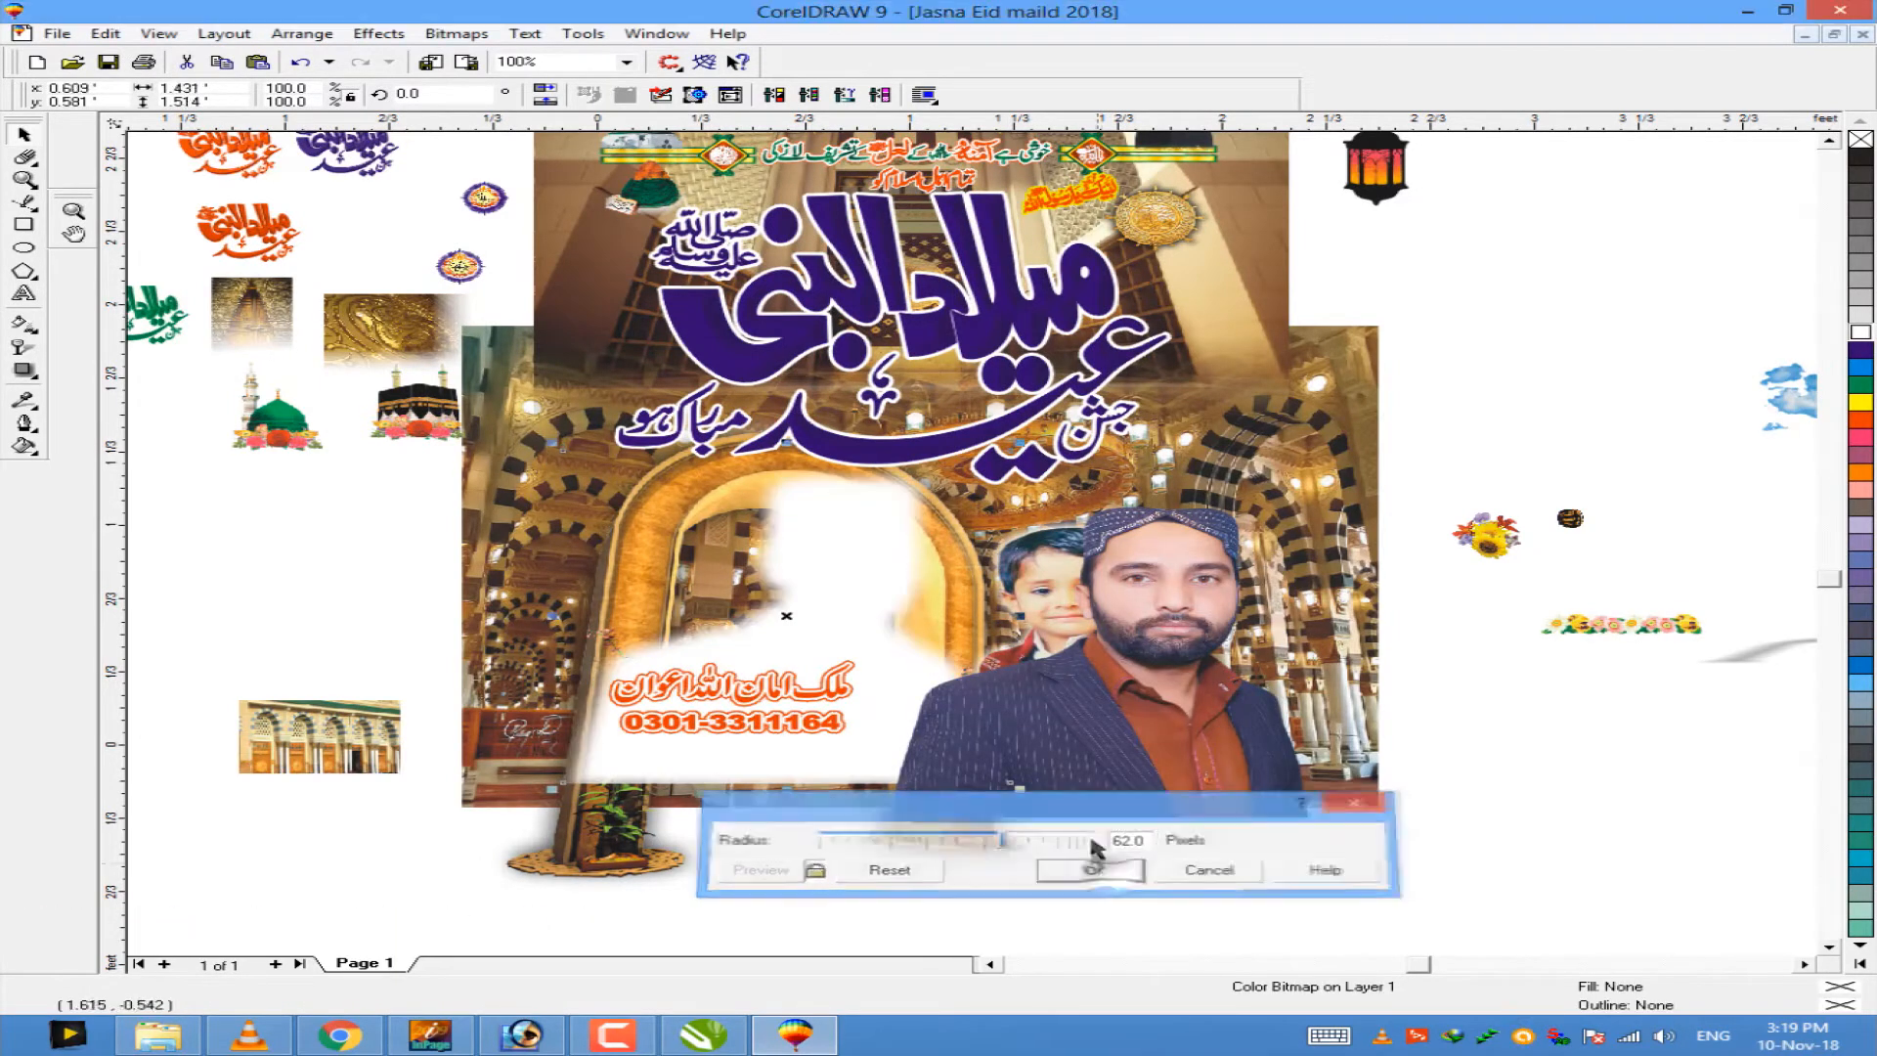
click(1209, 869)
Step: Undo the silhouette blur and the preceding portrait and PowerClip edits
drag(1031, 445, 1017, 452)
key(ctrl+z)
key(ctrl+z)
key(ctrl+z)
key(ctrl+z)
key(ctrl+z)
key(ctrl+z)
key(ctrl+z)
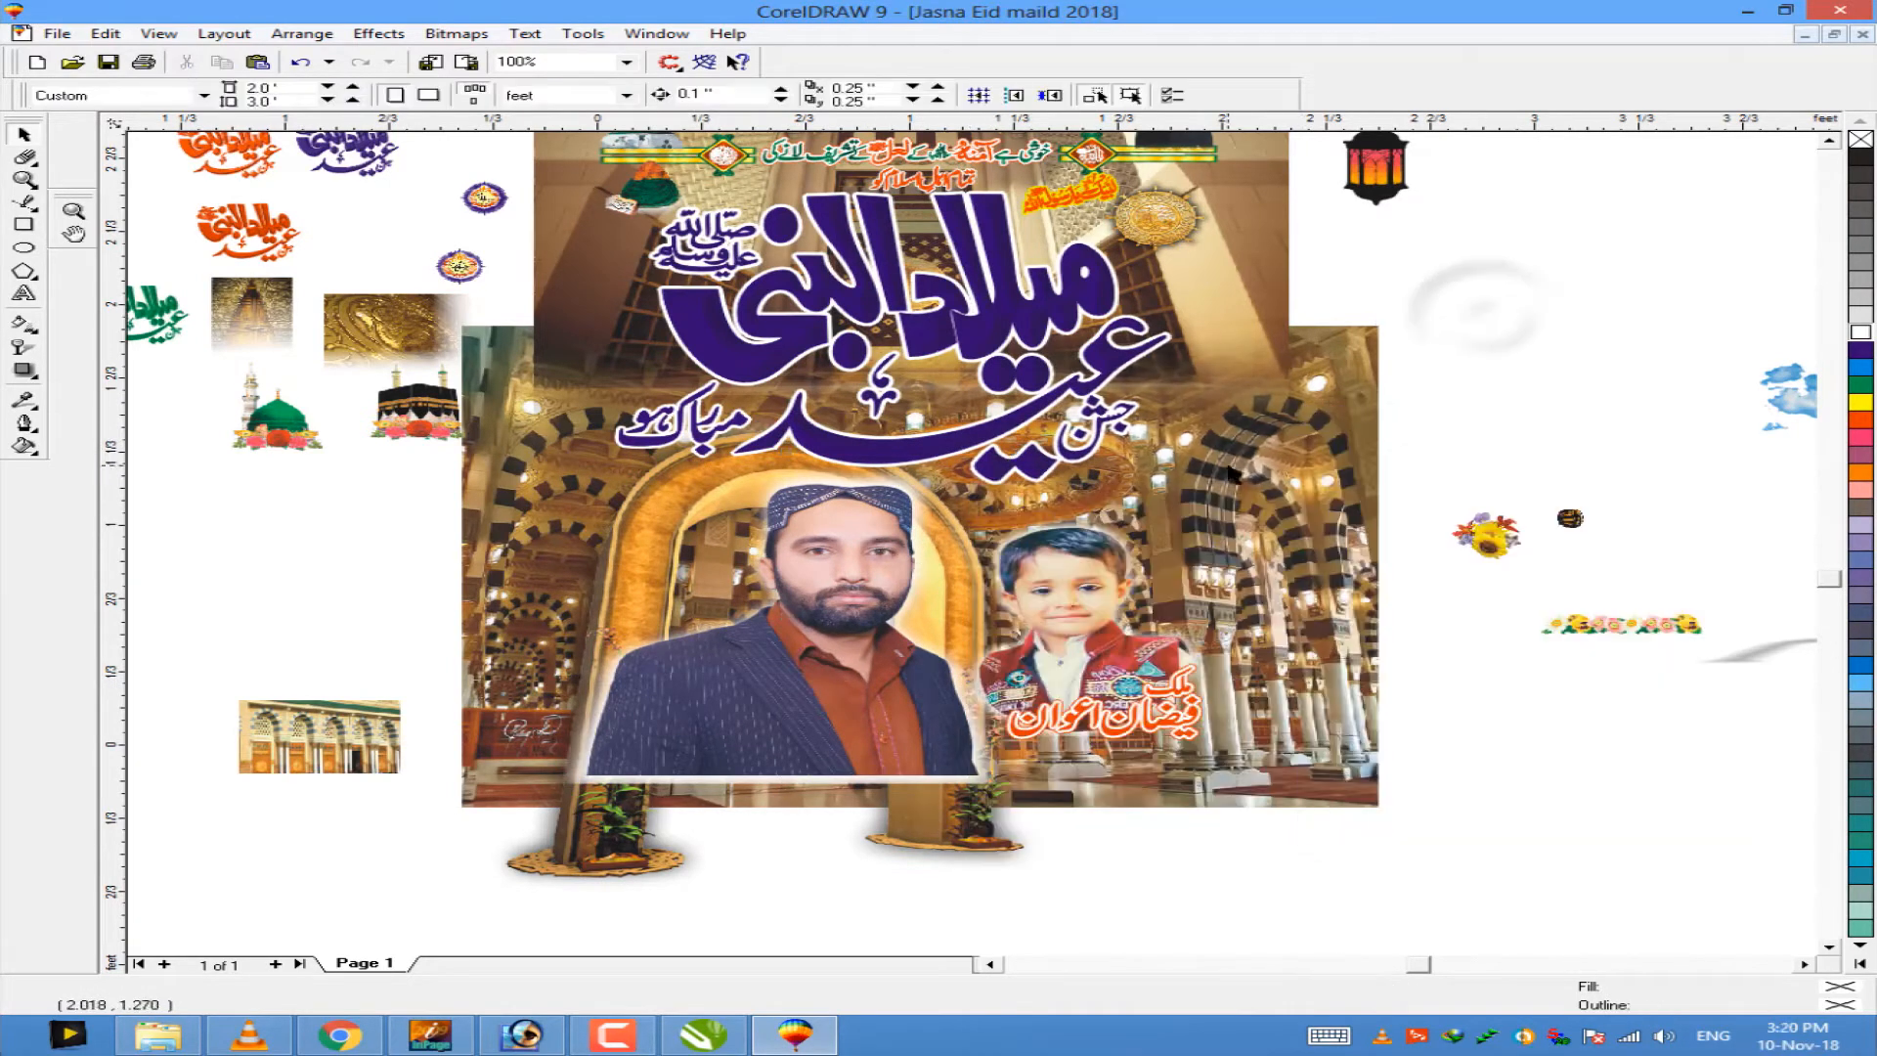
key(ctrl+z)
key(ctrl+z)
key(ctrl+z)
key(ctrl+z)
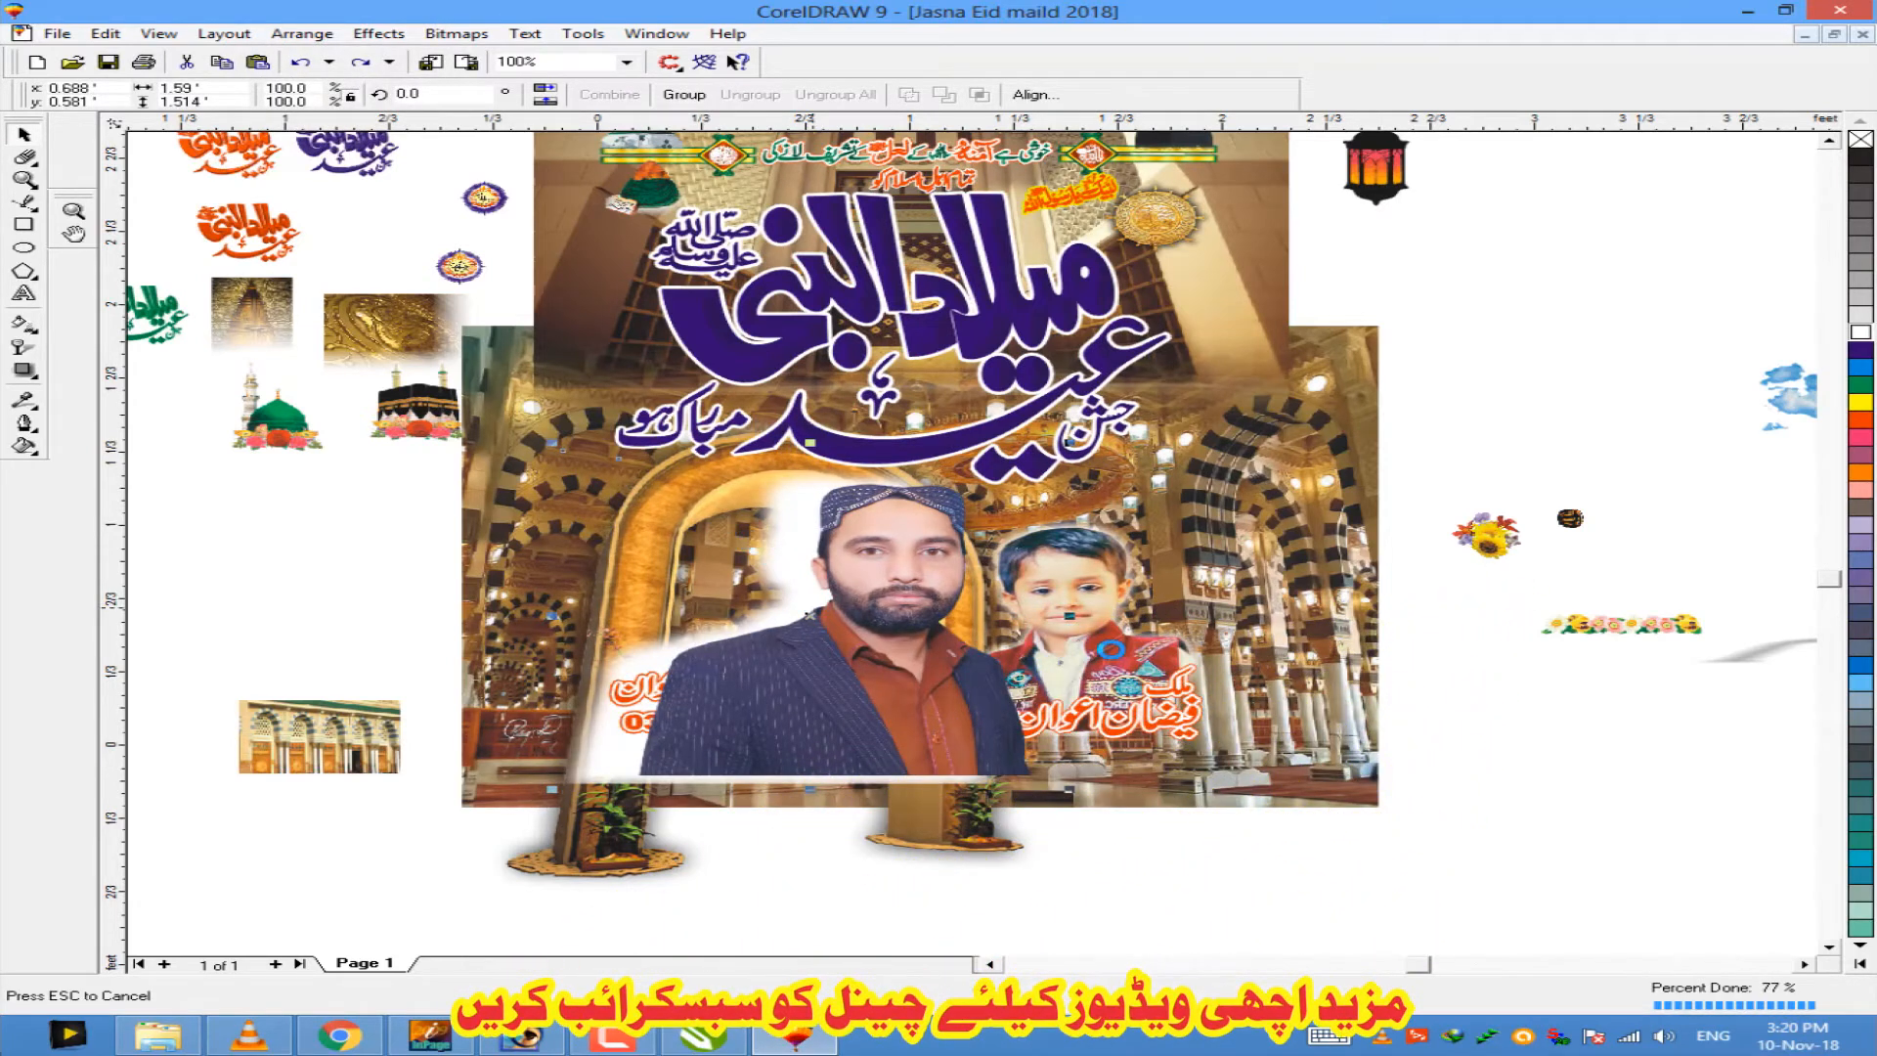
key(ctrl+z)
key(ctrl+z)
key(ctrl+z)
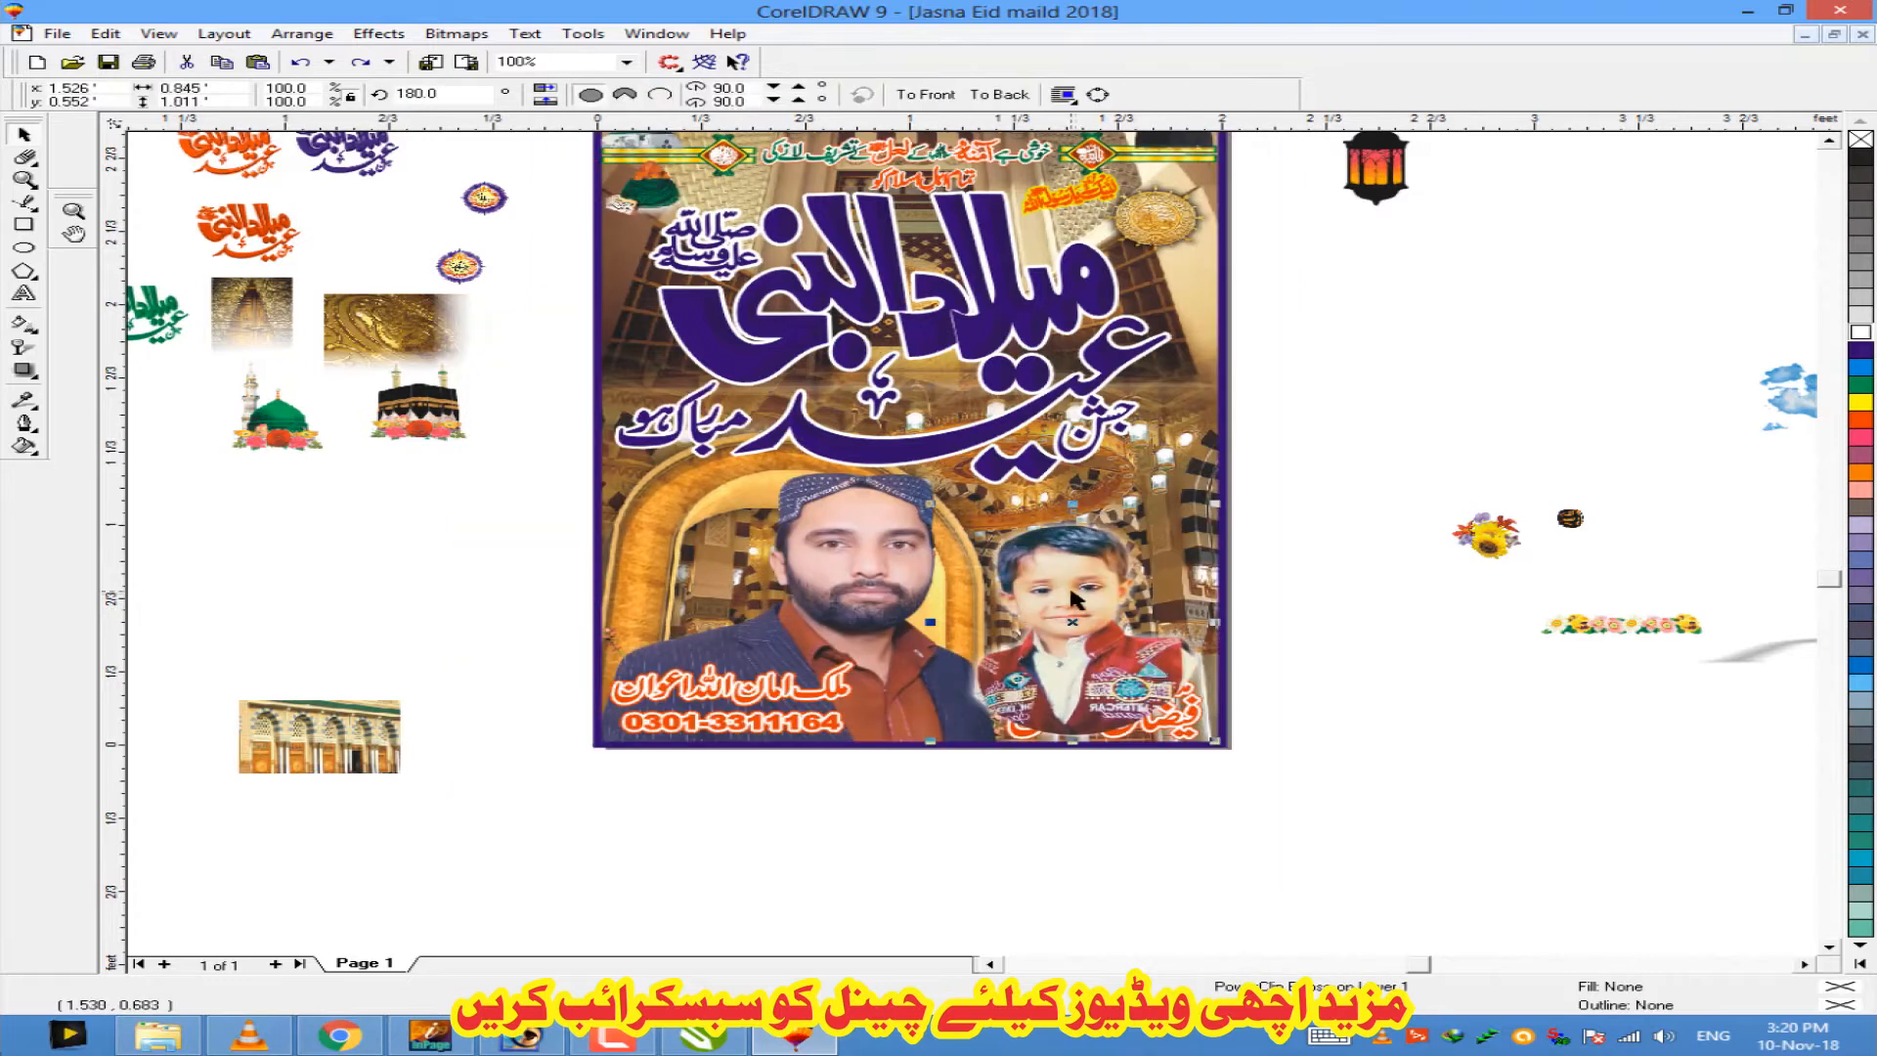
Step: Redo the last undone changes that place the boy's portrait behind his name on the poster
click(367, 60)
click(368, 61)
click(367, 60)
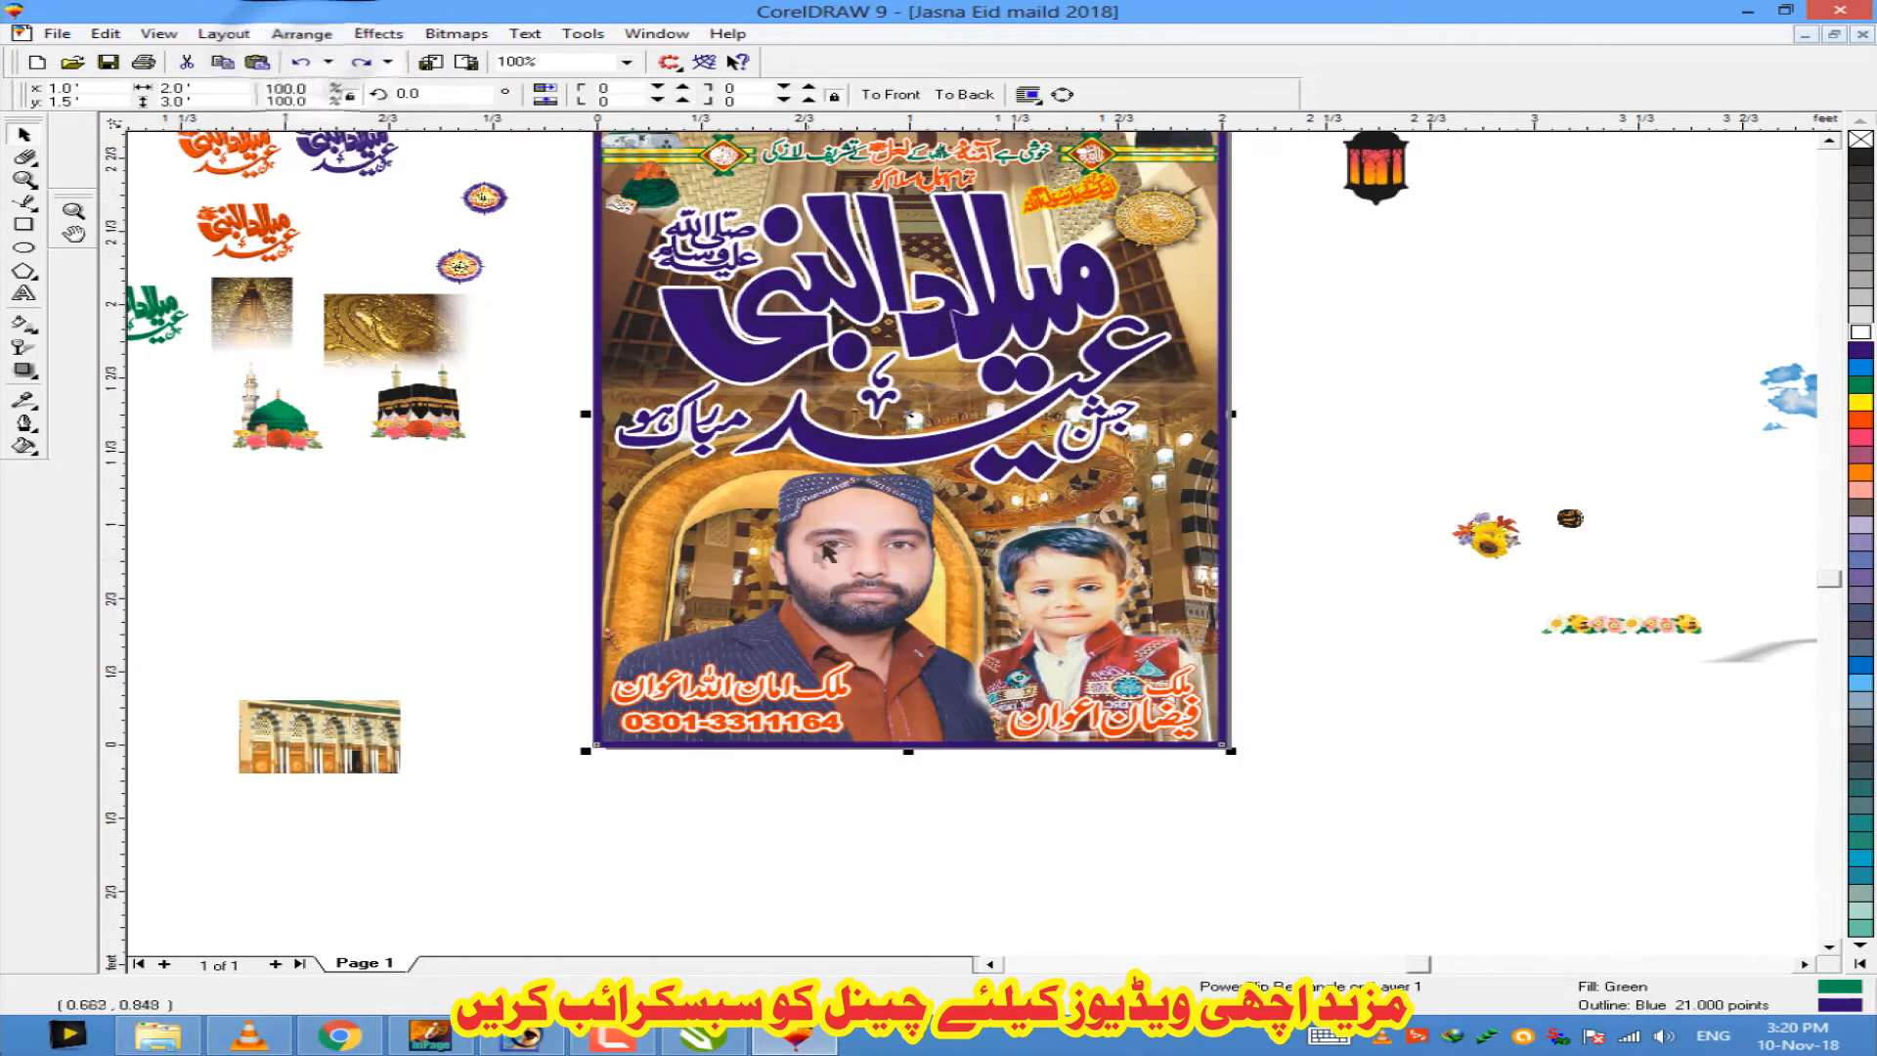
right_click(825, 548)
click(865, 523)
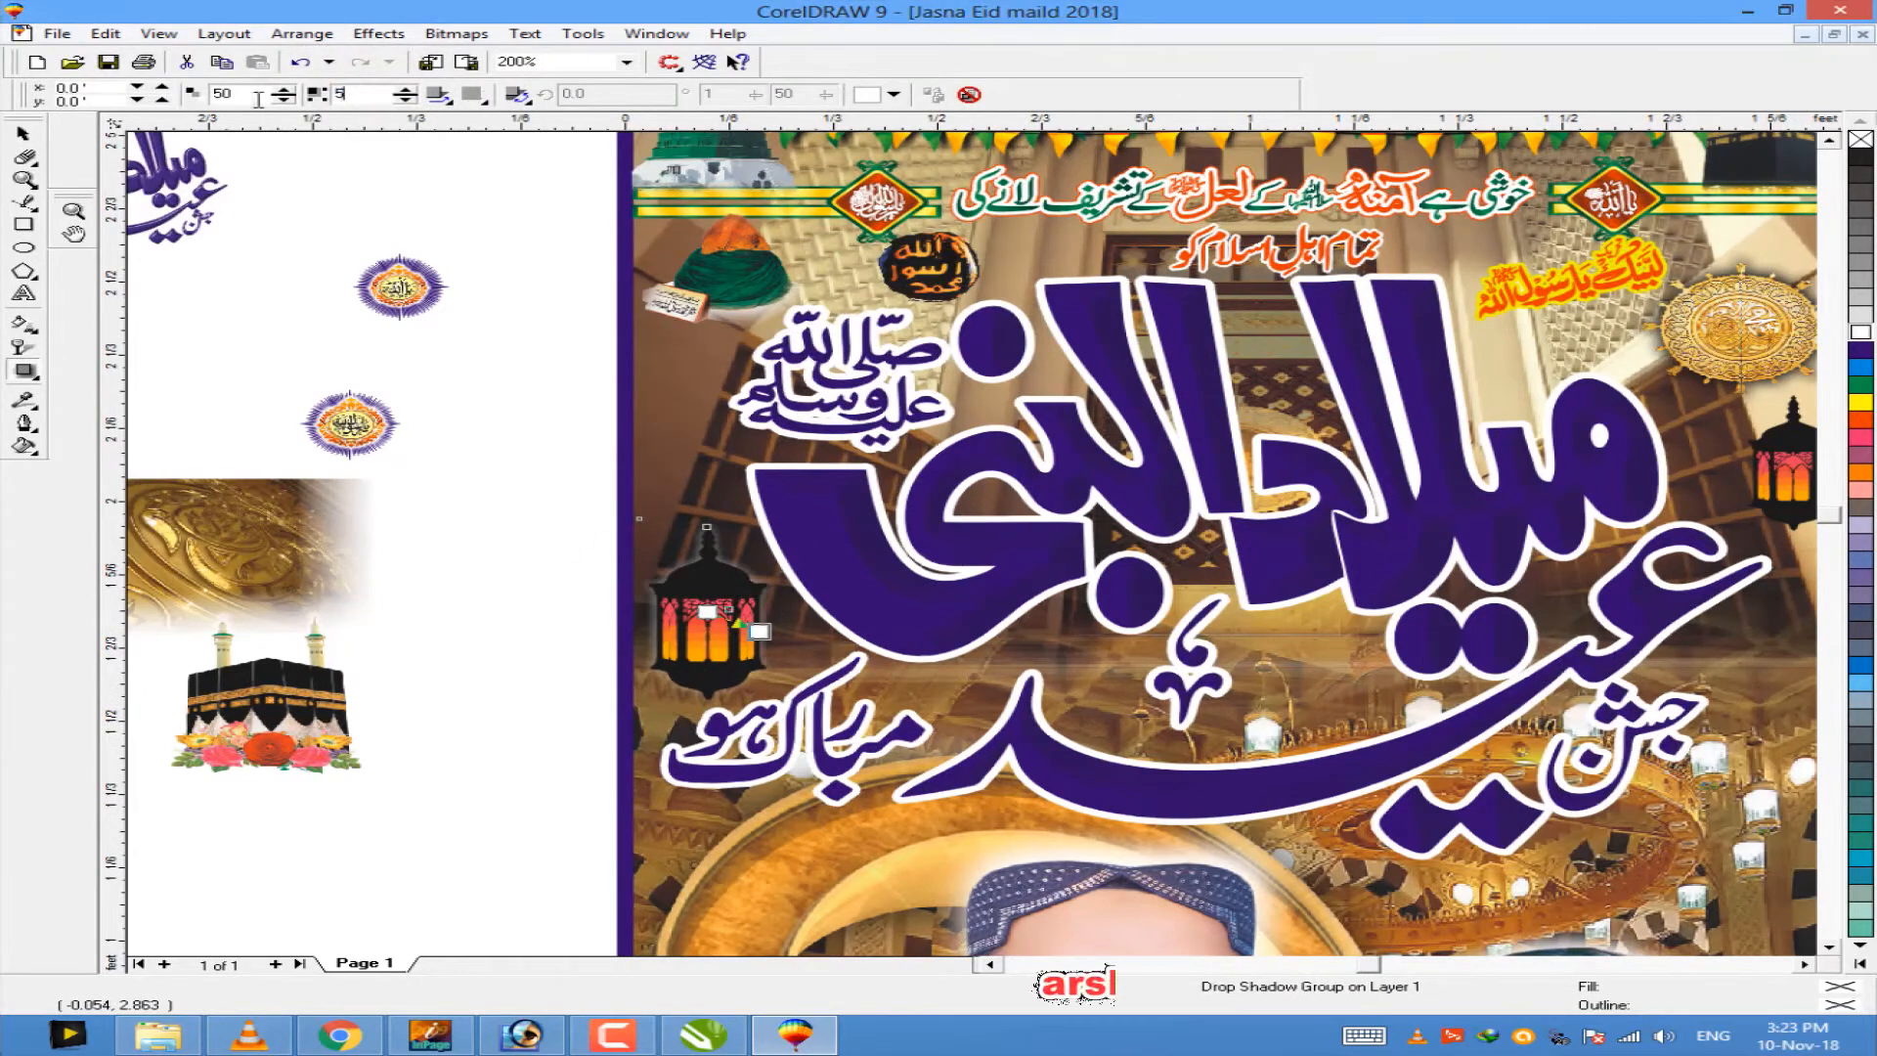
Step: Set the opacity of the left lantern's drop shadow to 10
drag(258, 99, 151, 104)
text(10)
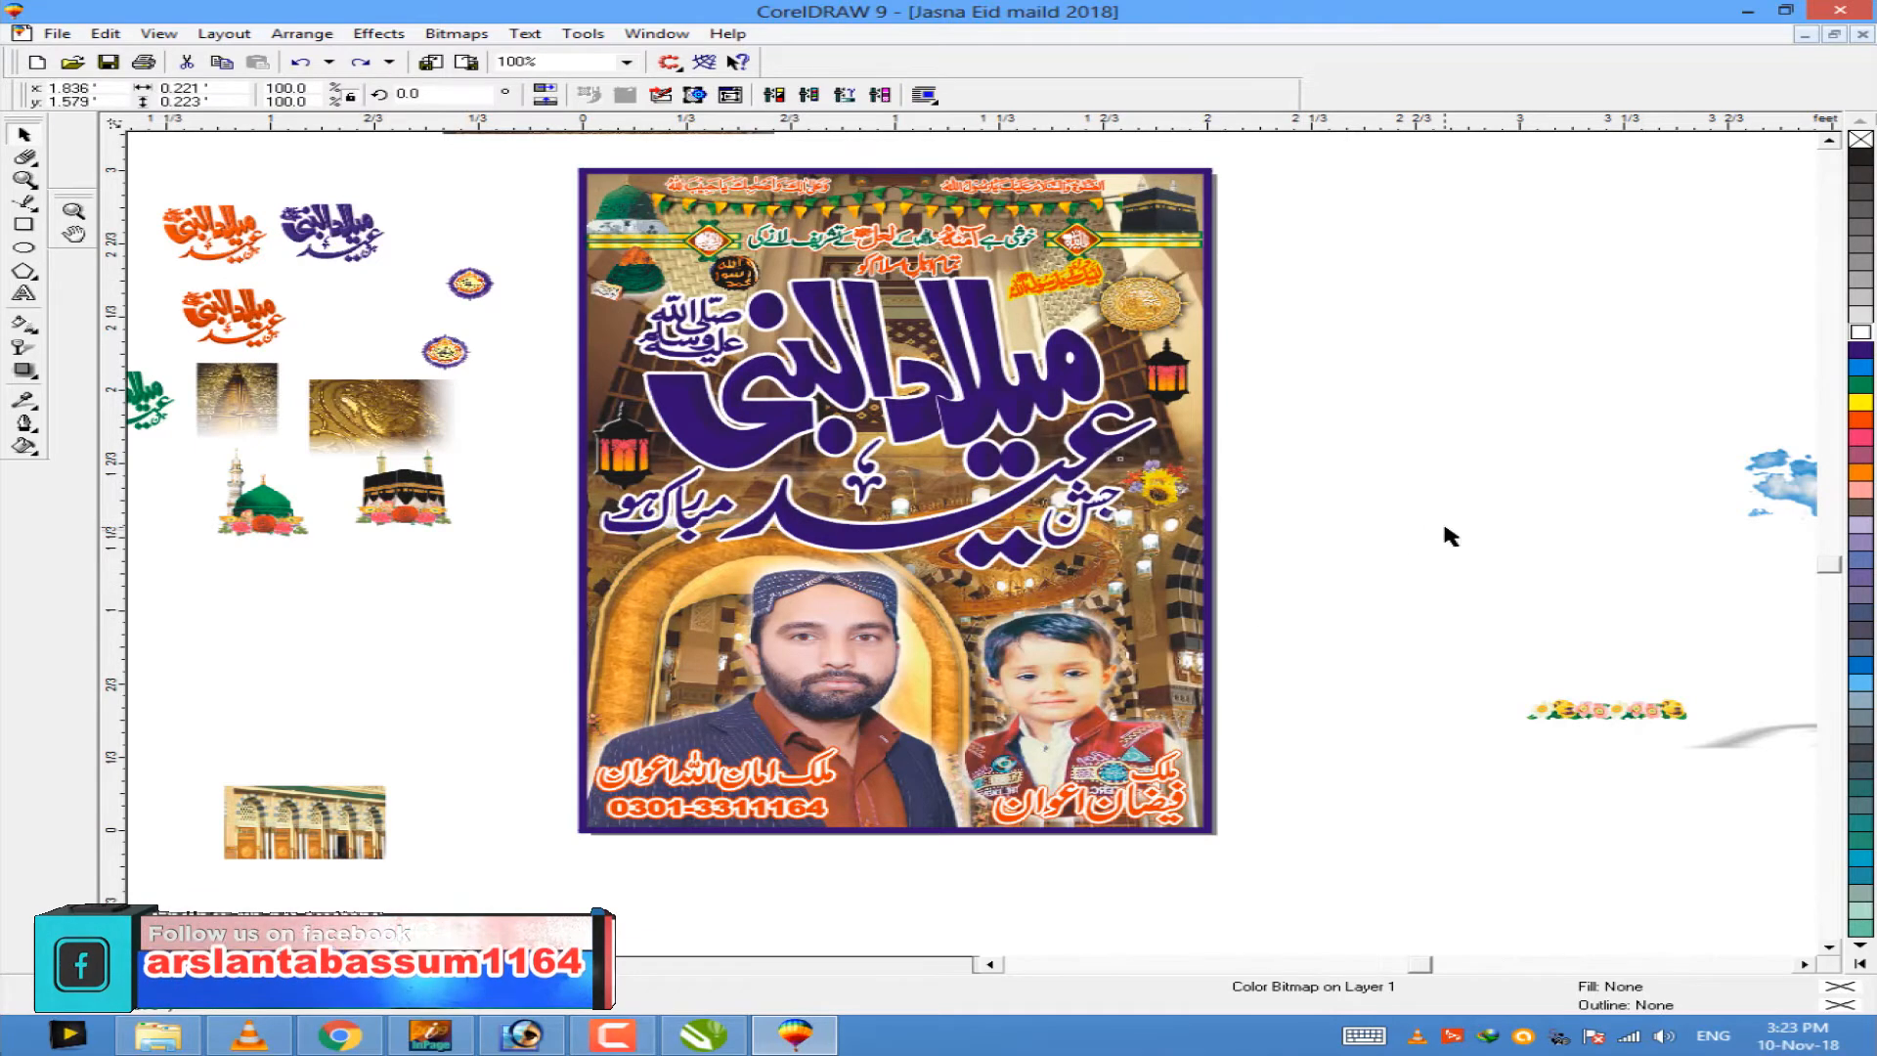
Step: Move the flower garland to the poster's lower edge between the two names and bring the phone number in front of it
click(1603, 709)
drag(1603, 709, 1044, 848)
scroll(1044, 849, up, 1)
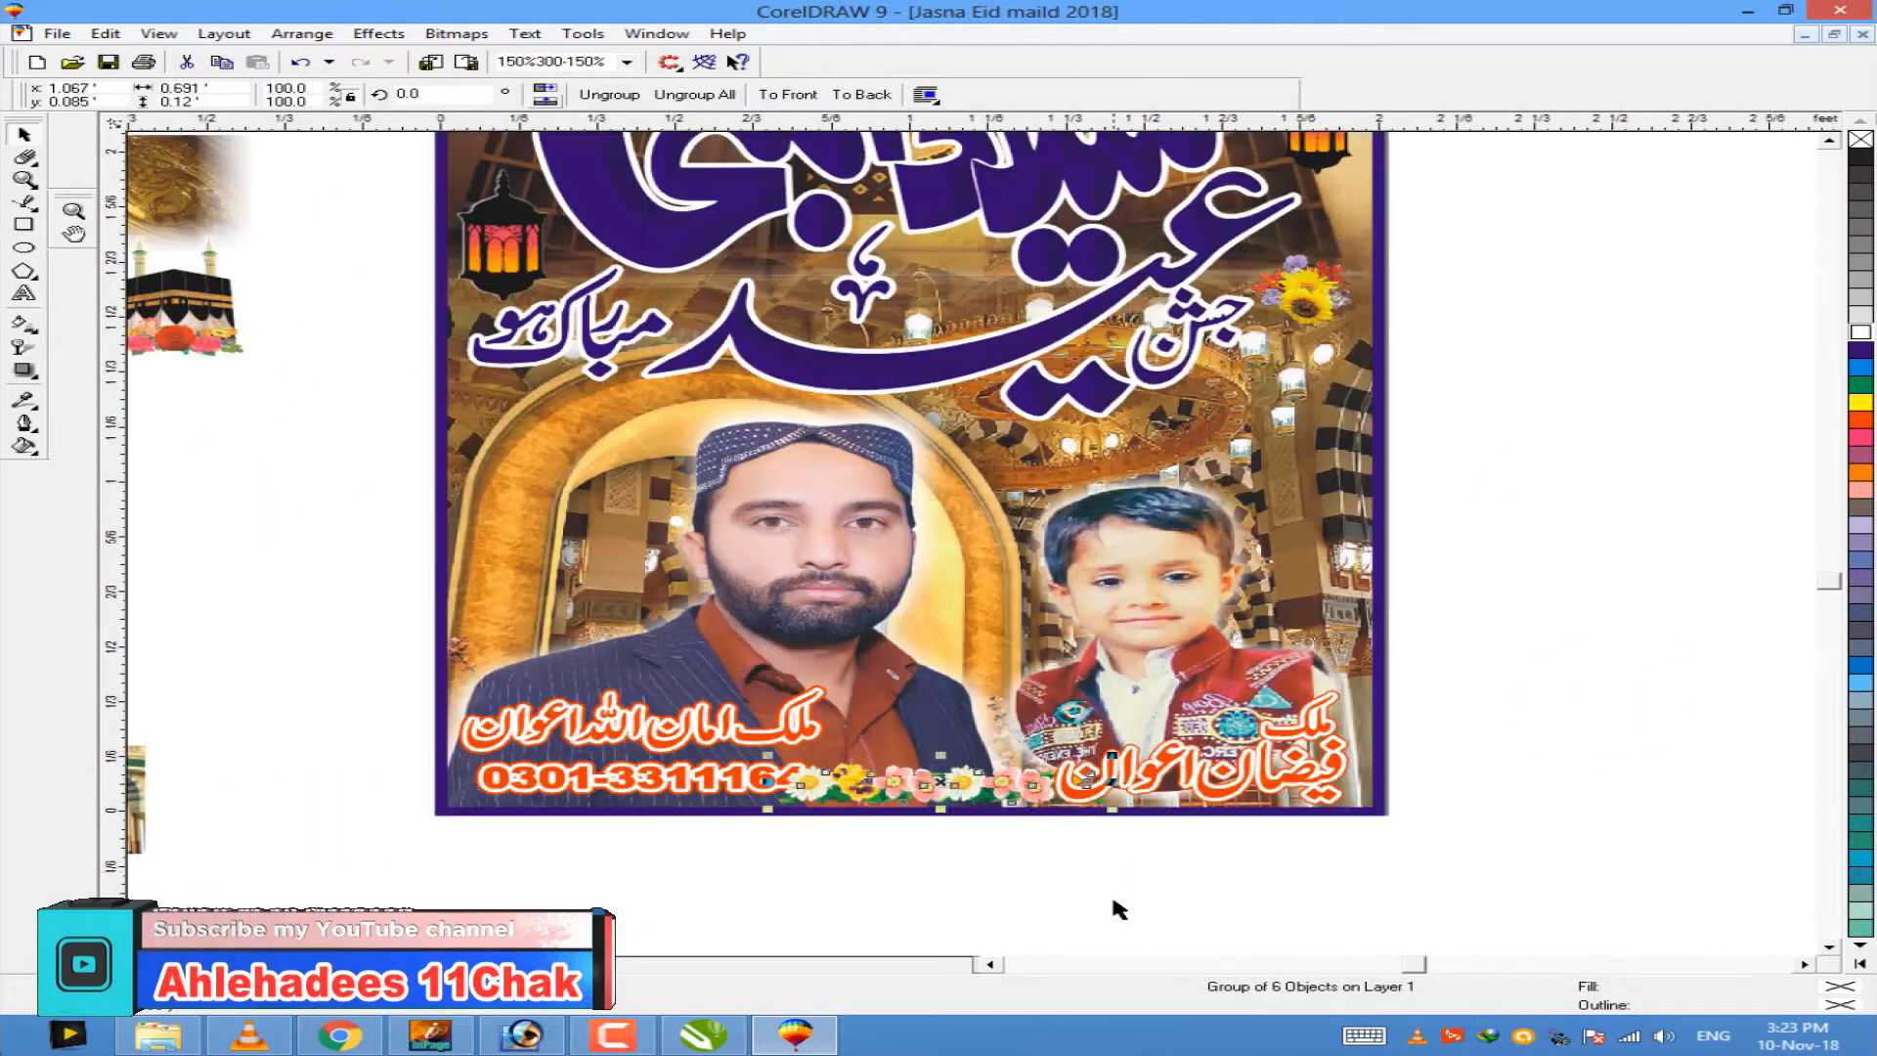
drag(936, 771, 946, 763)
click(653, 794)
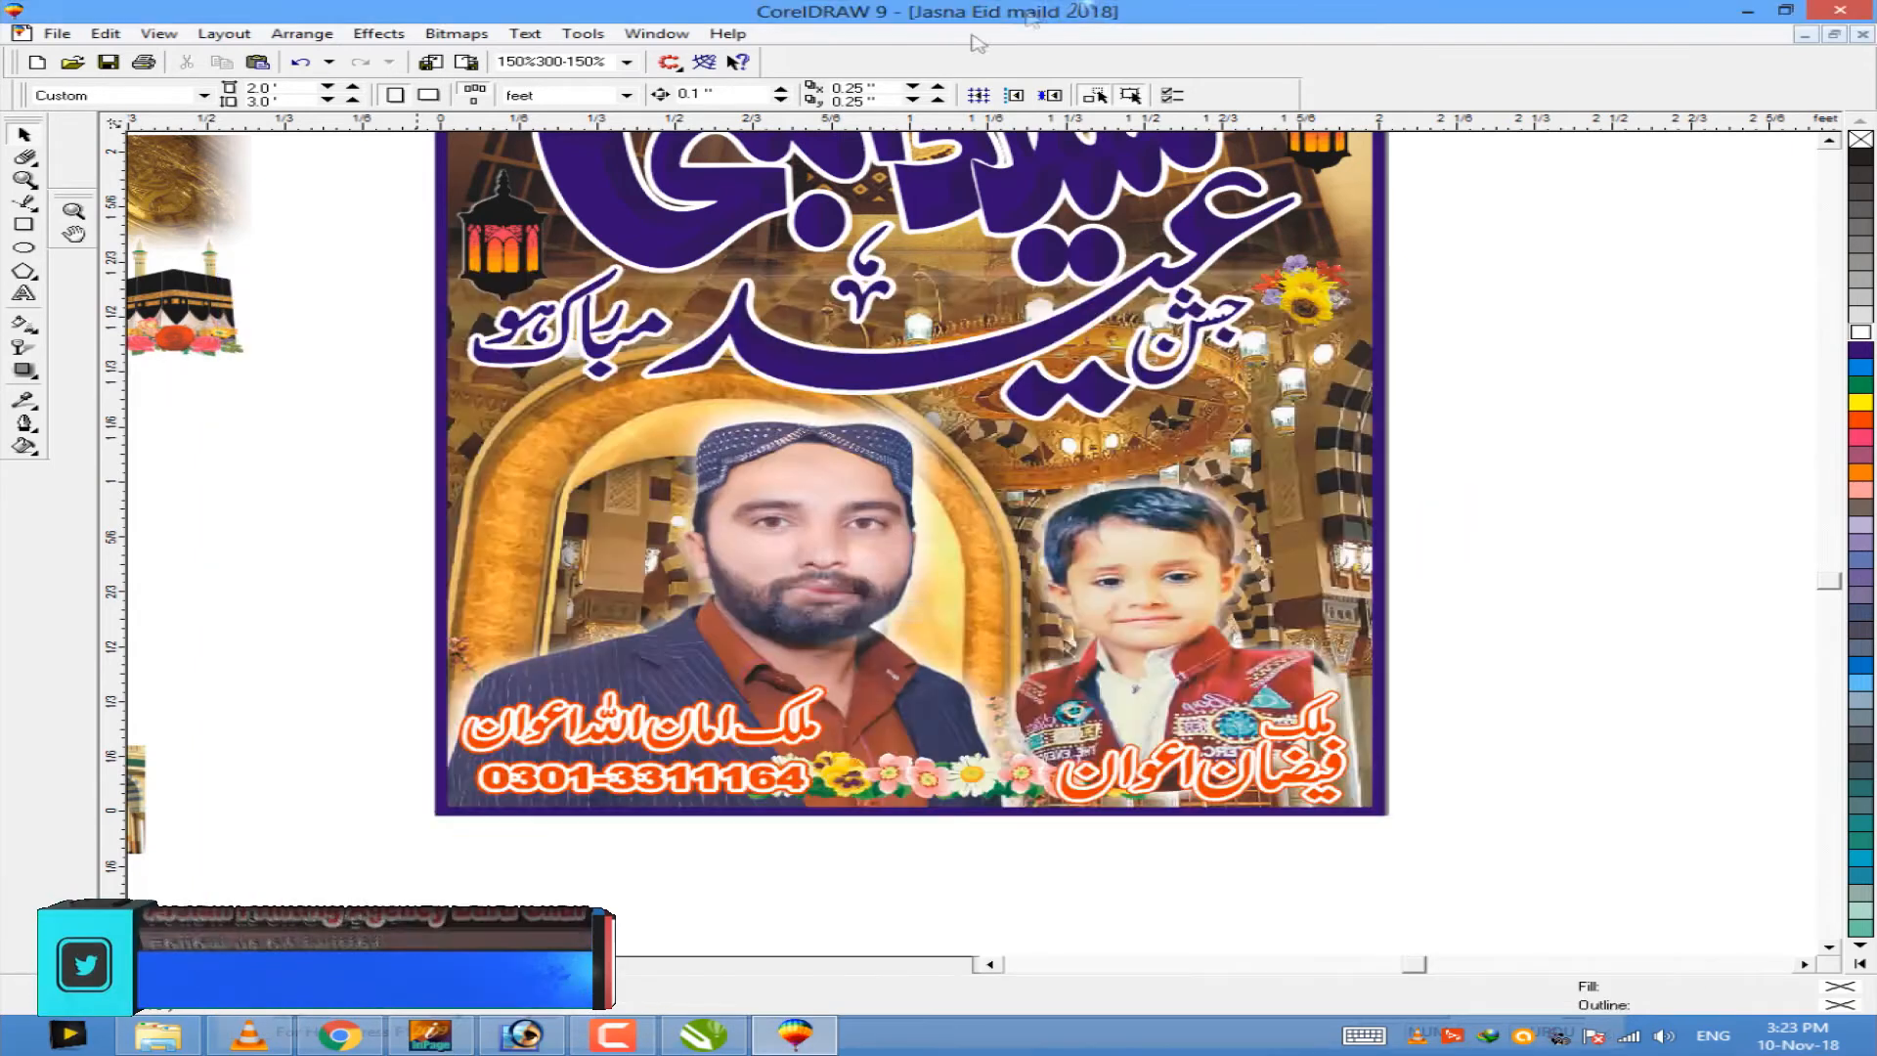
Step: Paste the text حق باہو سپر سٹور into the empty area below the poster and ungroup it
right_click(1276, 457)
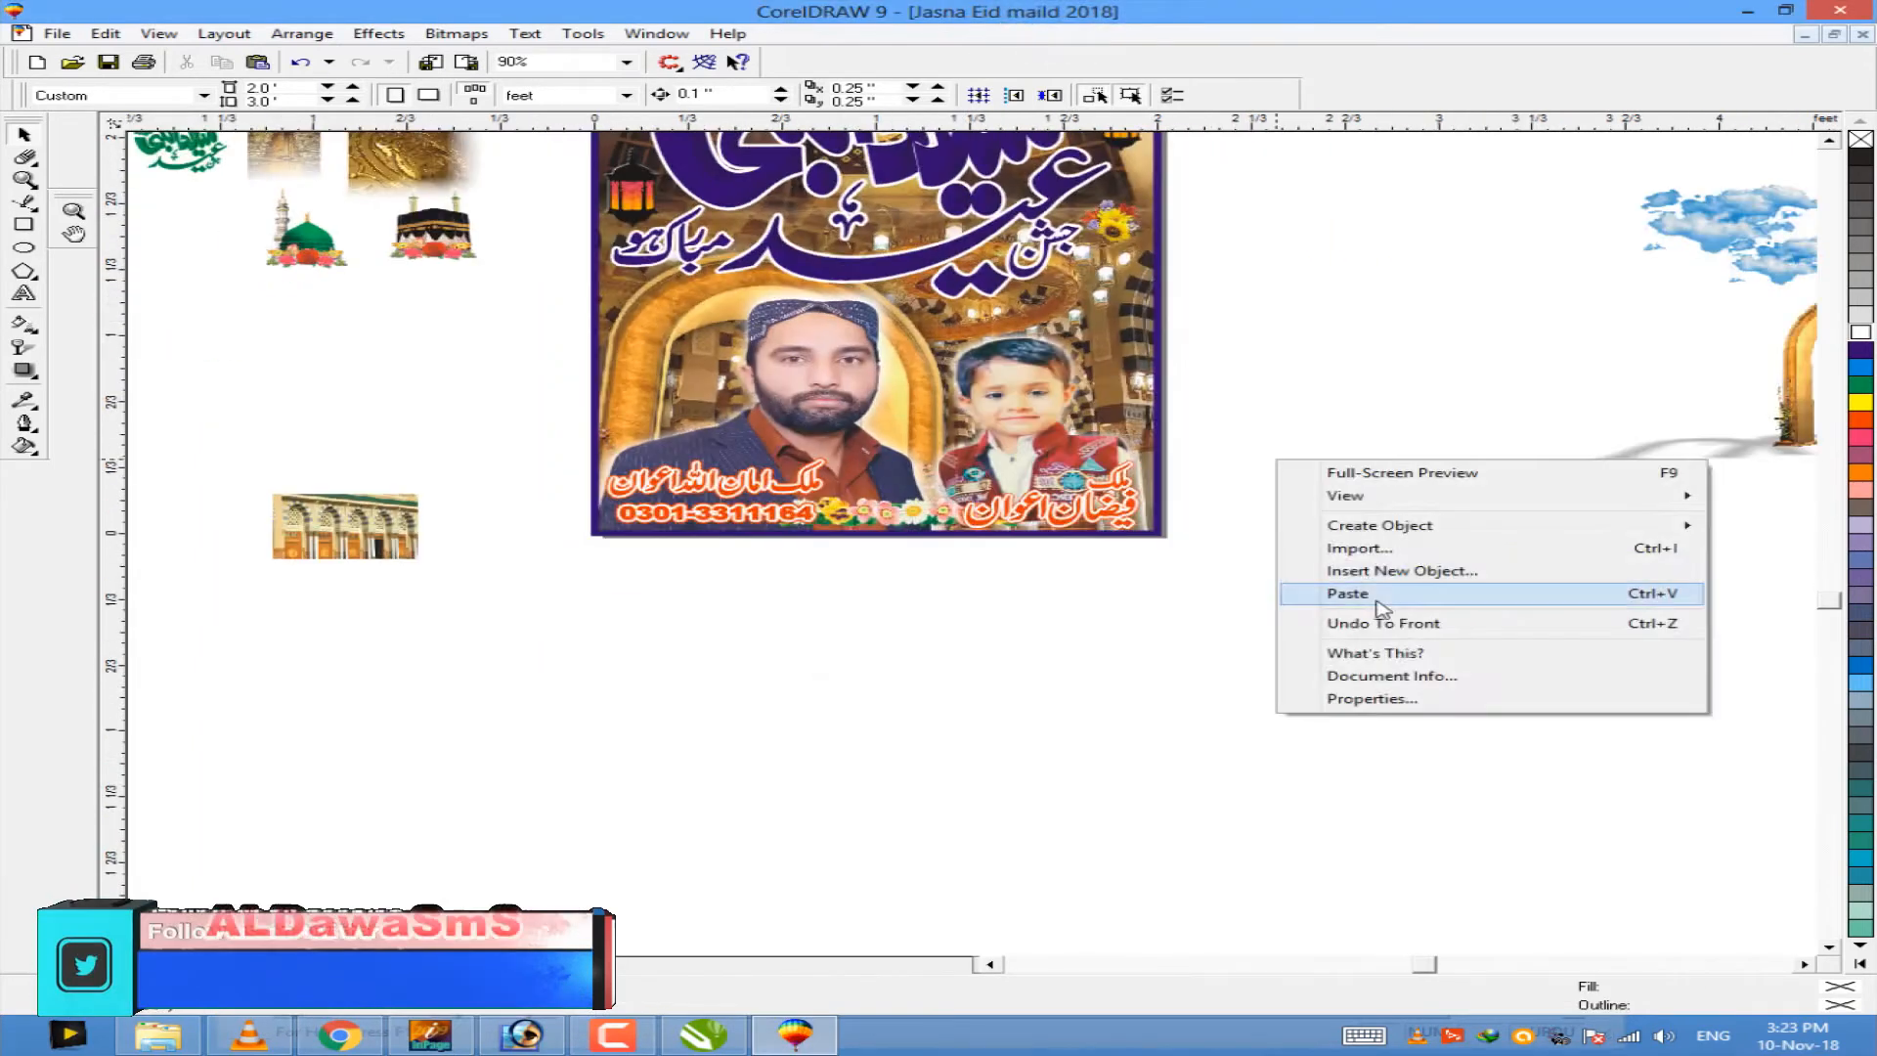
click(1350, 591)
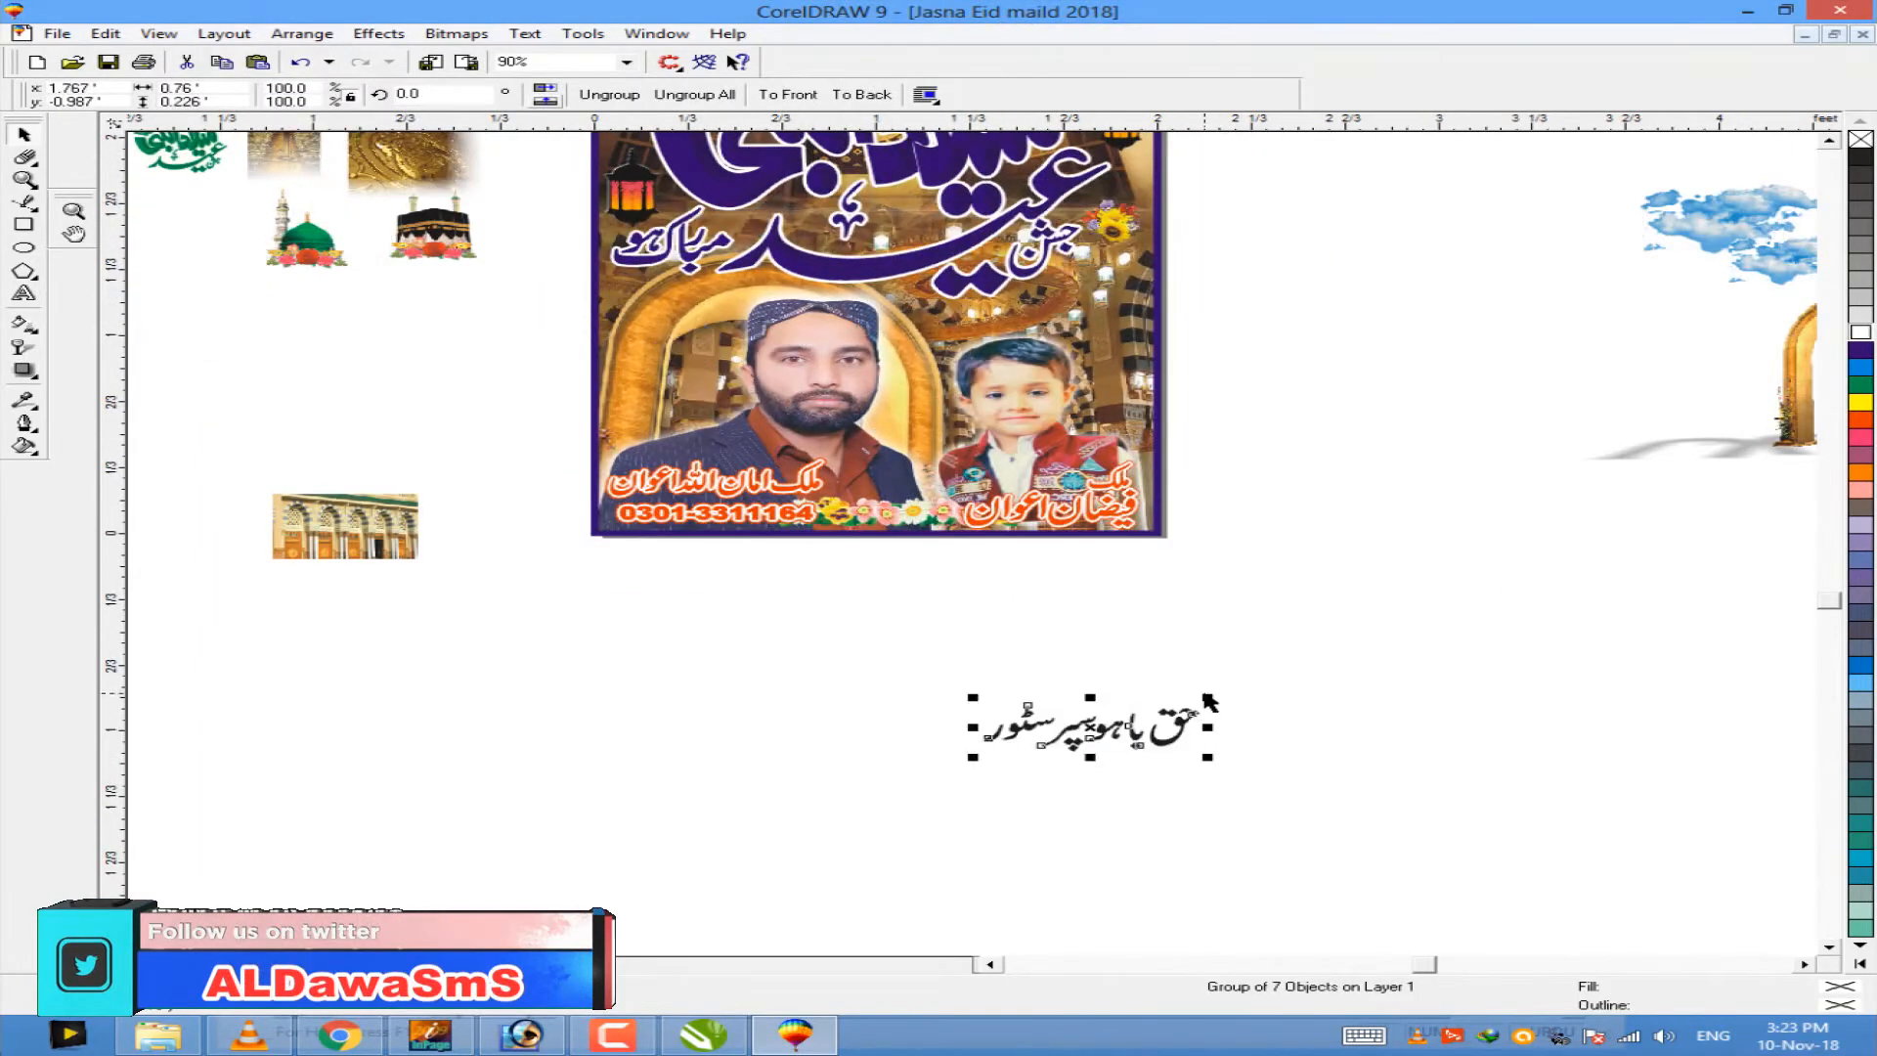
drag(1362, 630, 1363, 630)
key(ctrl+u)
Step: Separate the lettering of حق باہو from سپر سٹور and combine حق باہو into one curve
drag(741, 620, 1133, 831)
drag(1071, 736, 892, 736)
click(1226, 798)
scroll(1225, 797, up, 8)
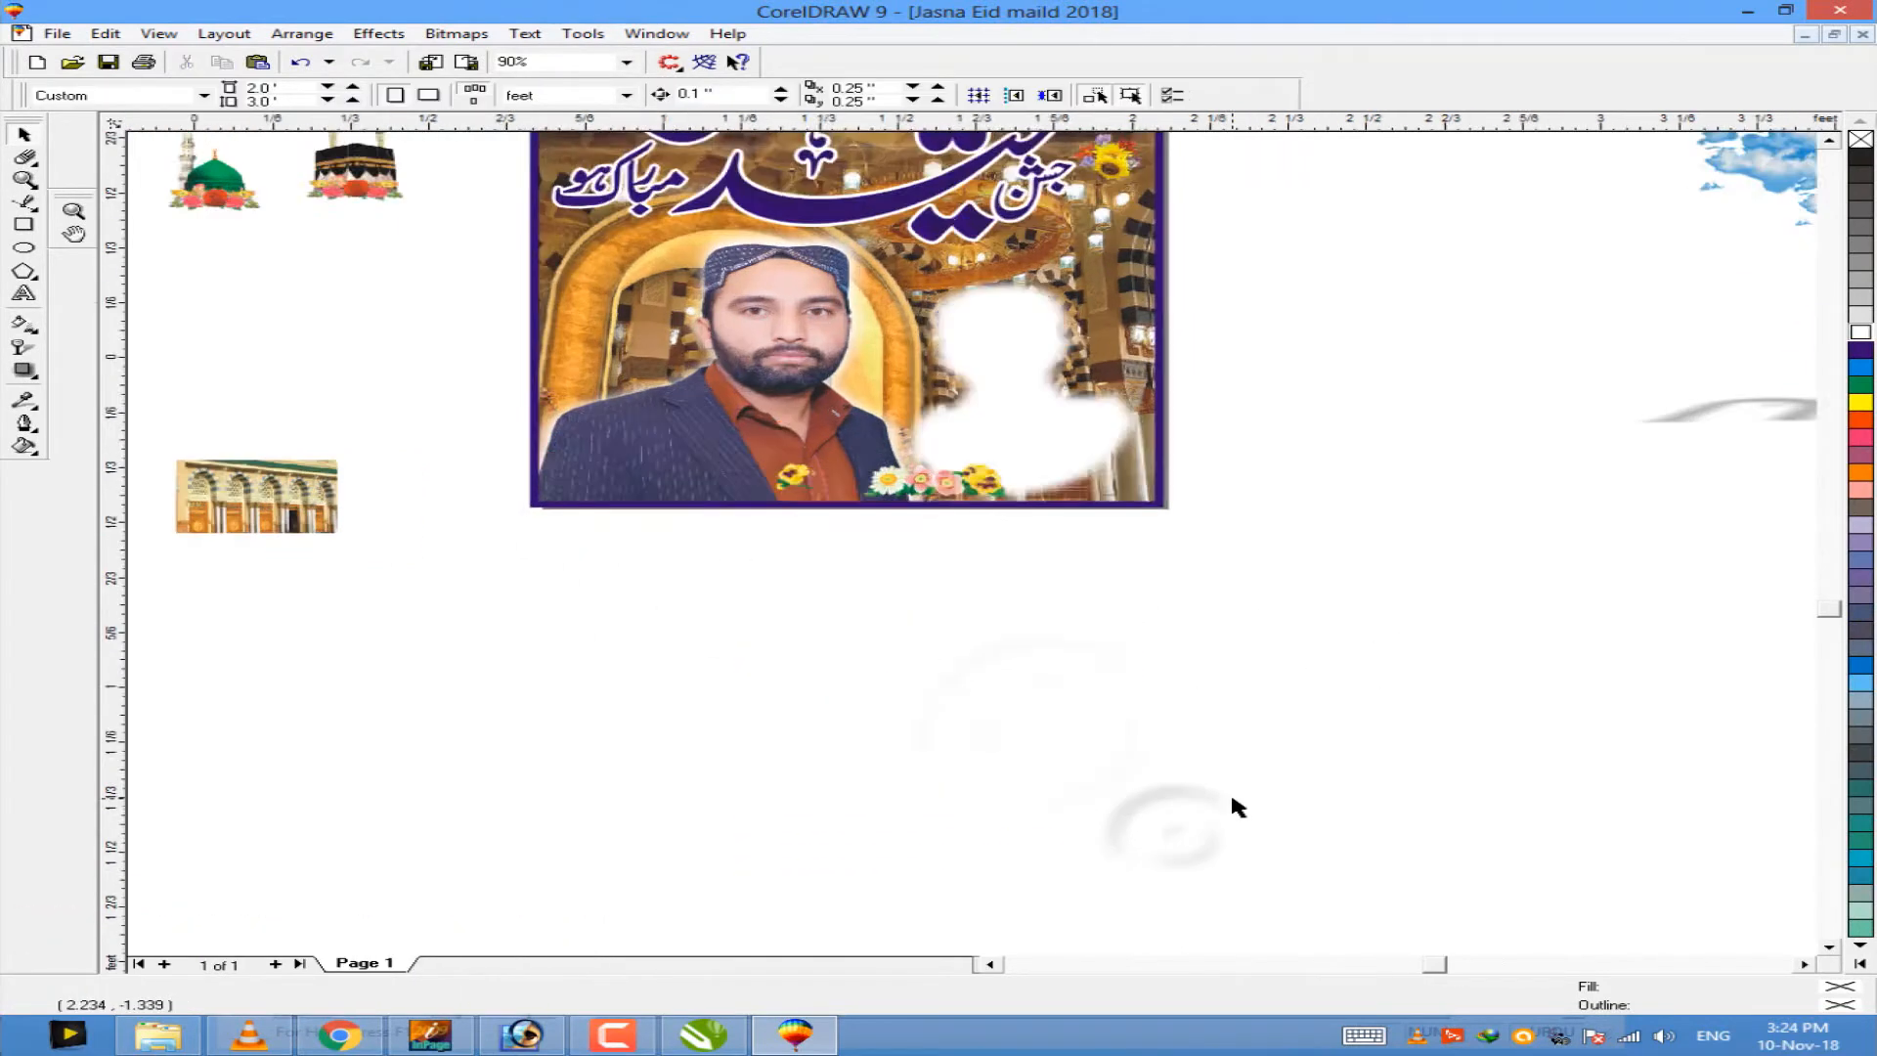
drag(840, 469, 1270, 782)
drag(1181, 662, 1206, 662)
click(1017, 746)
drag(997, 601, 1006, 600)
click(896, 713)
drag(807, 307, 1642, 897)
key(ctrl+l)
scroll(1216, 544, down, 8)
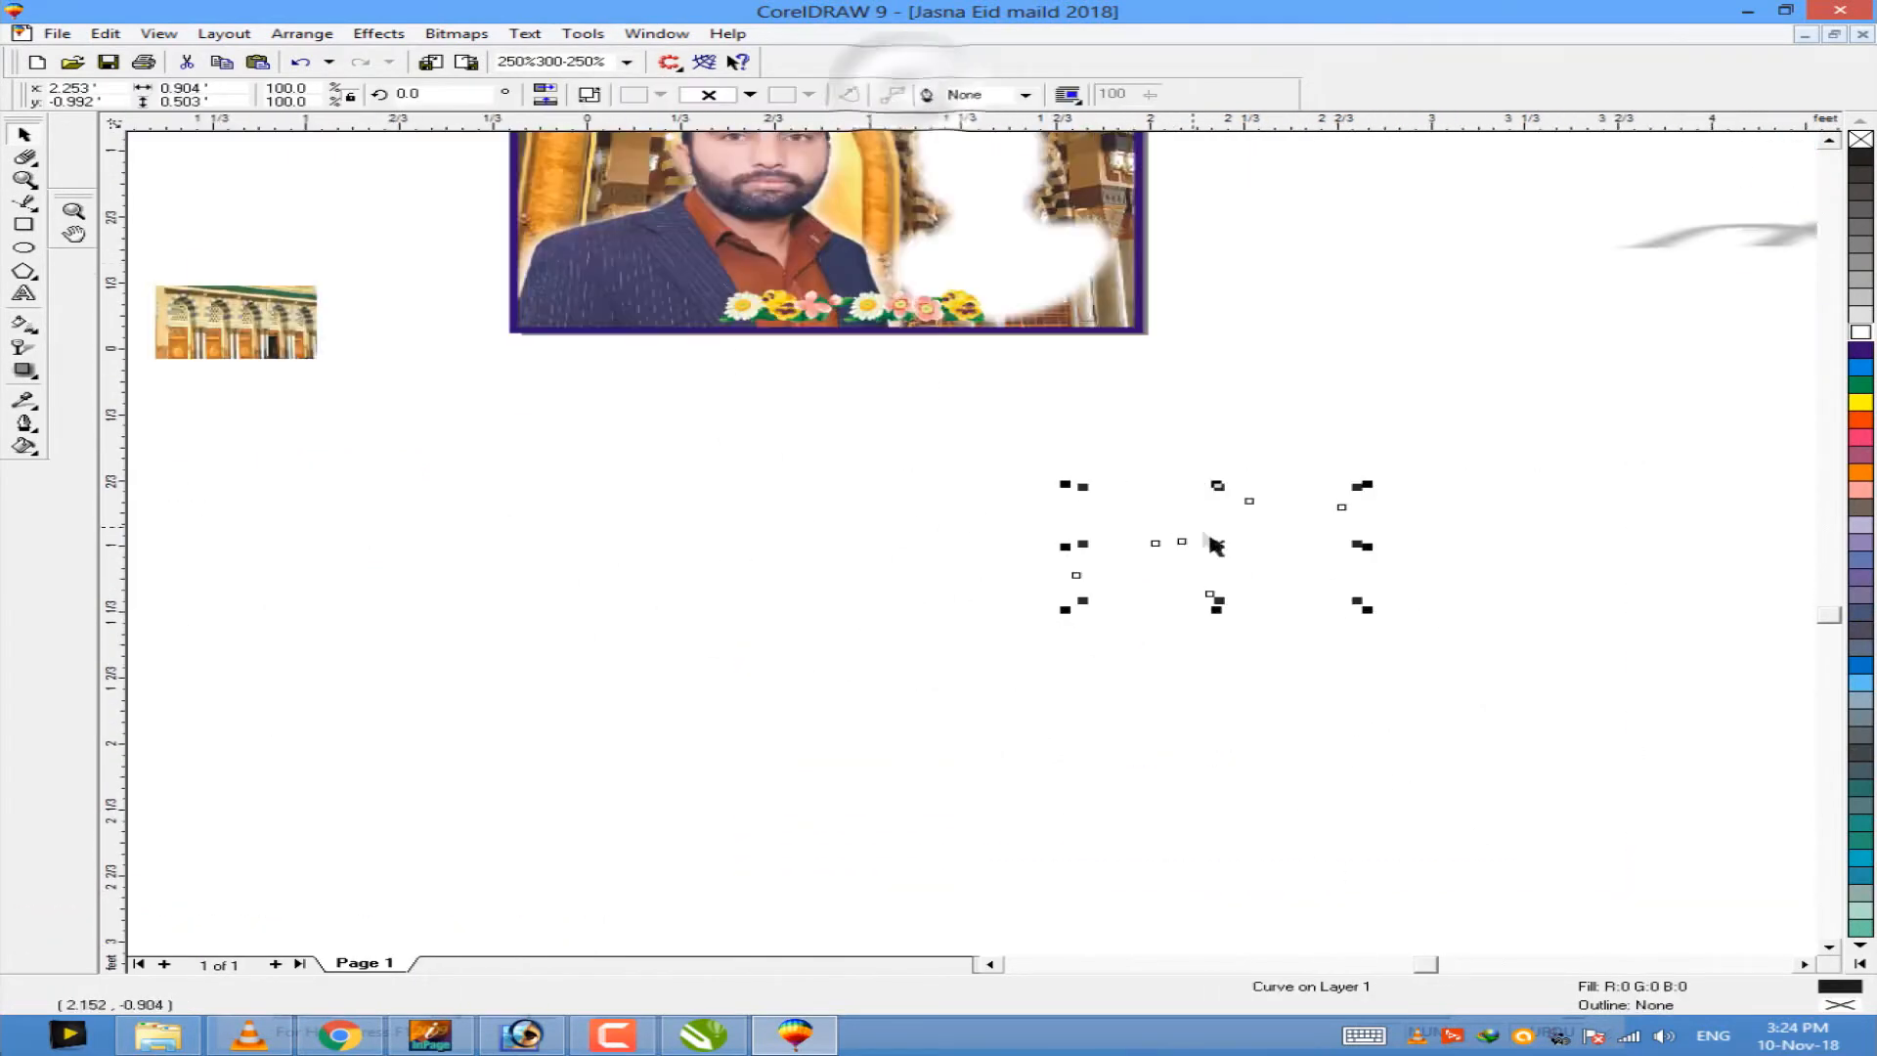
Step: Stack سپر سٹور beneath حق باہو below the poster and break its joined lettering apart
click(1831, 140)
drag(1222, 790, 808, 683)
scroll(808, 683, up, 1)
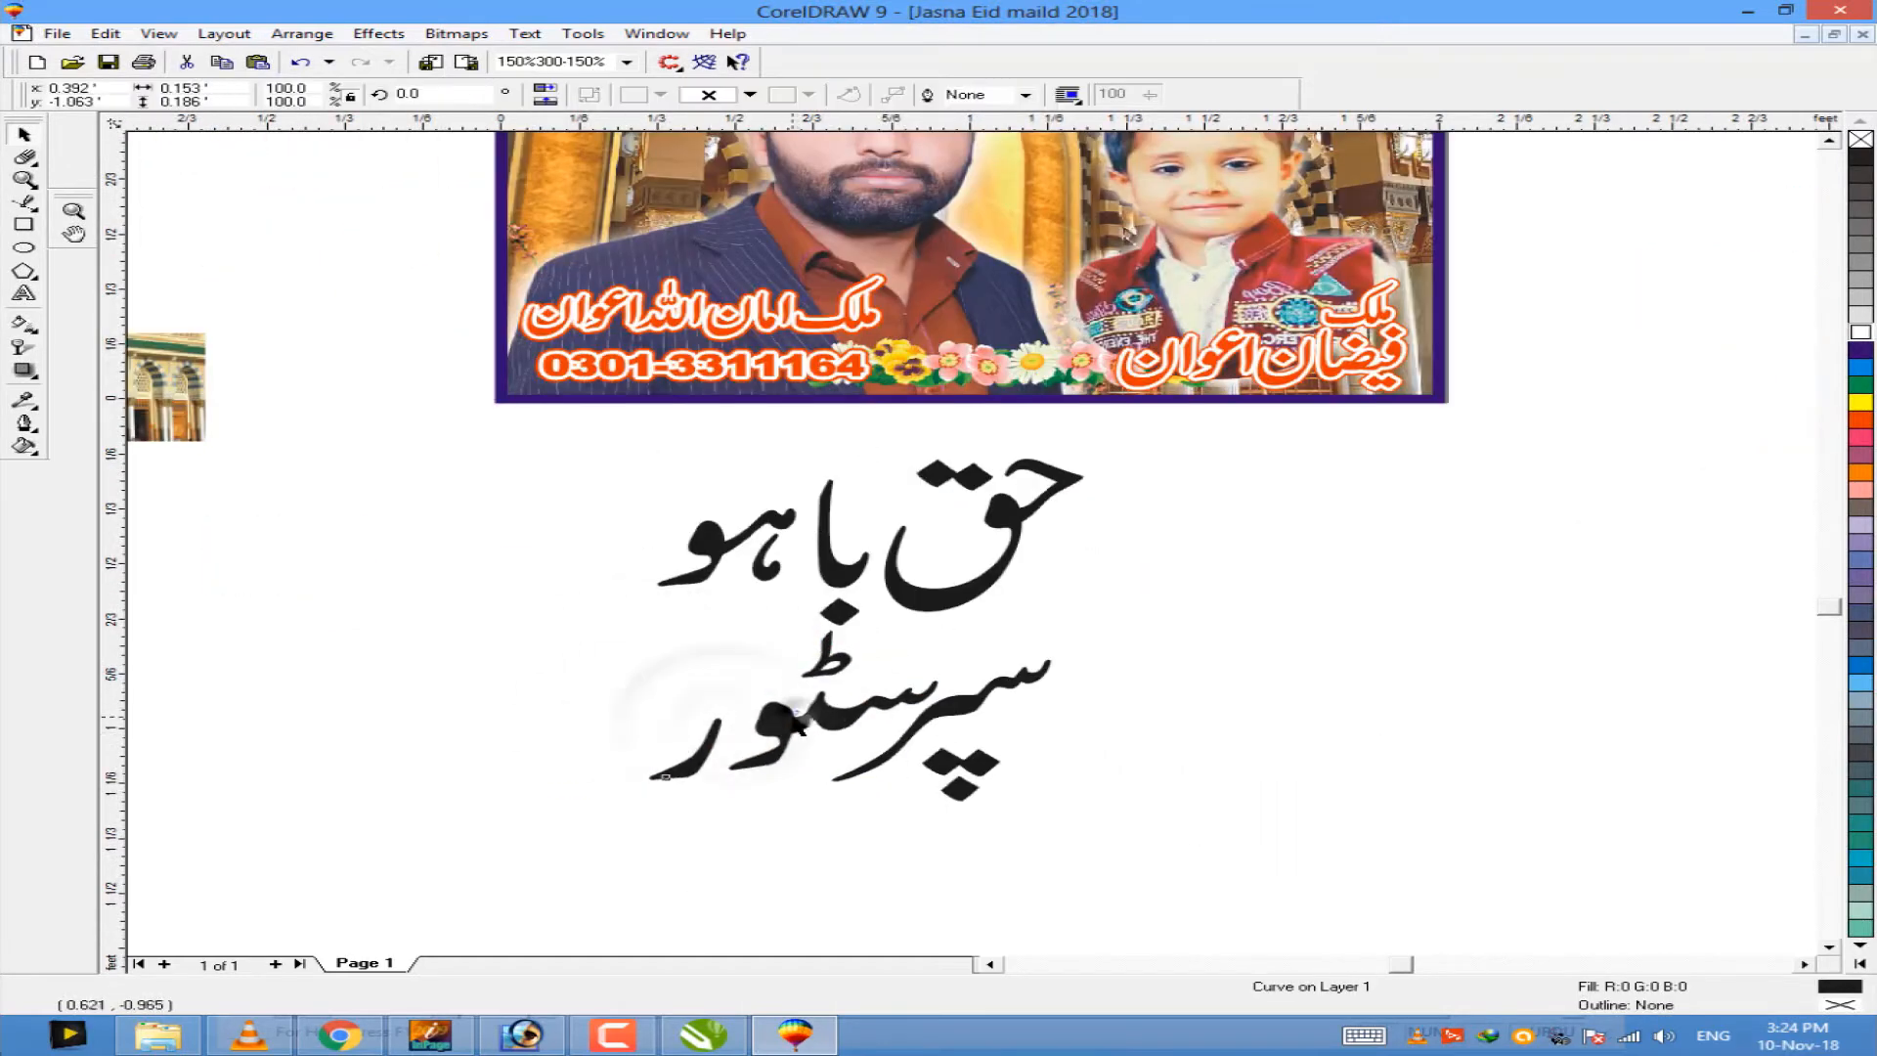
key(ctrl+k)
scroll(760, 754, up, 1)
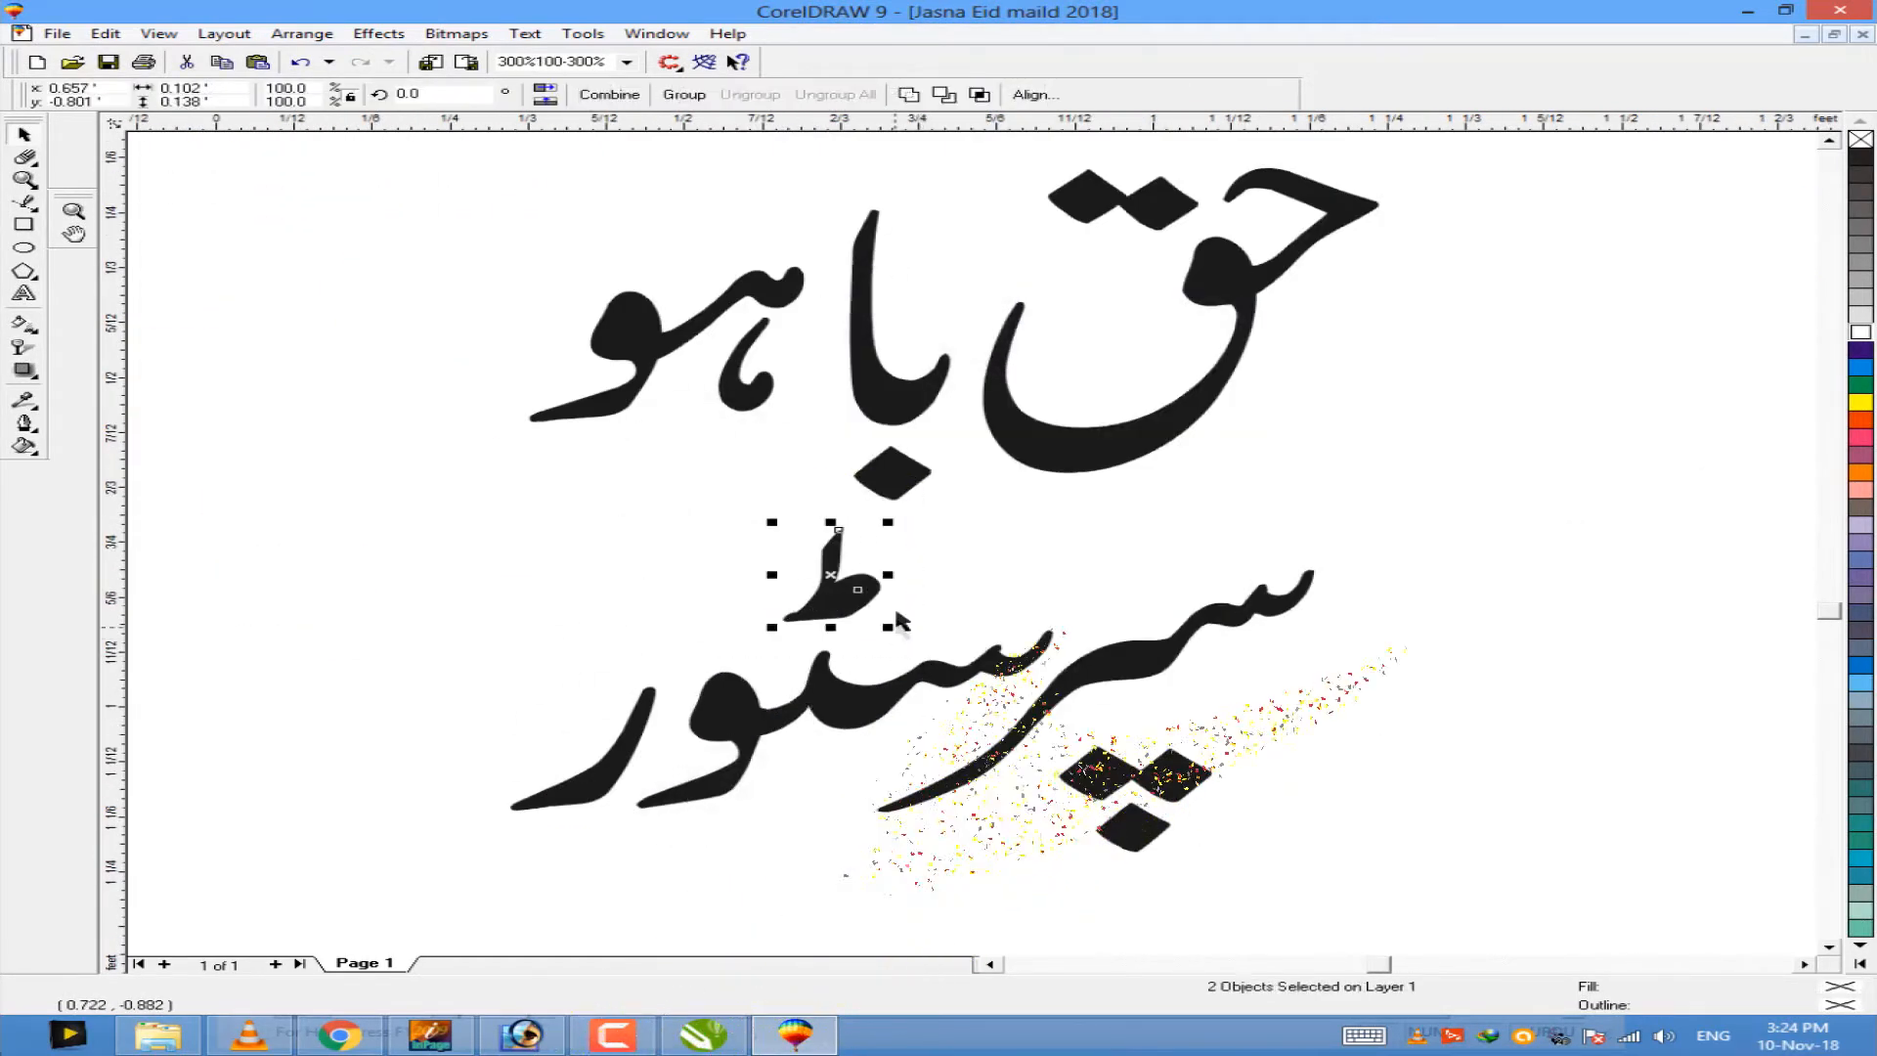
Step: Combine and slightly shrink the small ط mark above سٹور, and move the three dots under سپر closer to the letter
key(ctrl+l)
drag(860, 592, 856, 603)
drag(884, 534, 876, 548)
right_click(1182, 775)
click(1236, 389)
drag(1041, 729, 1194, 842)
drag(1171, 771, 1180, 746)
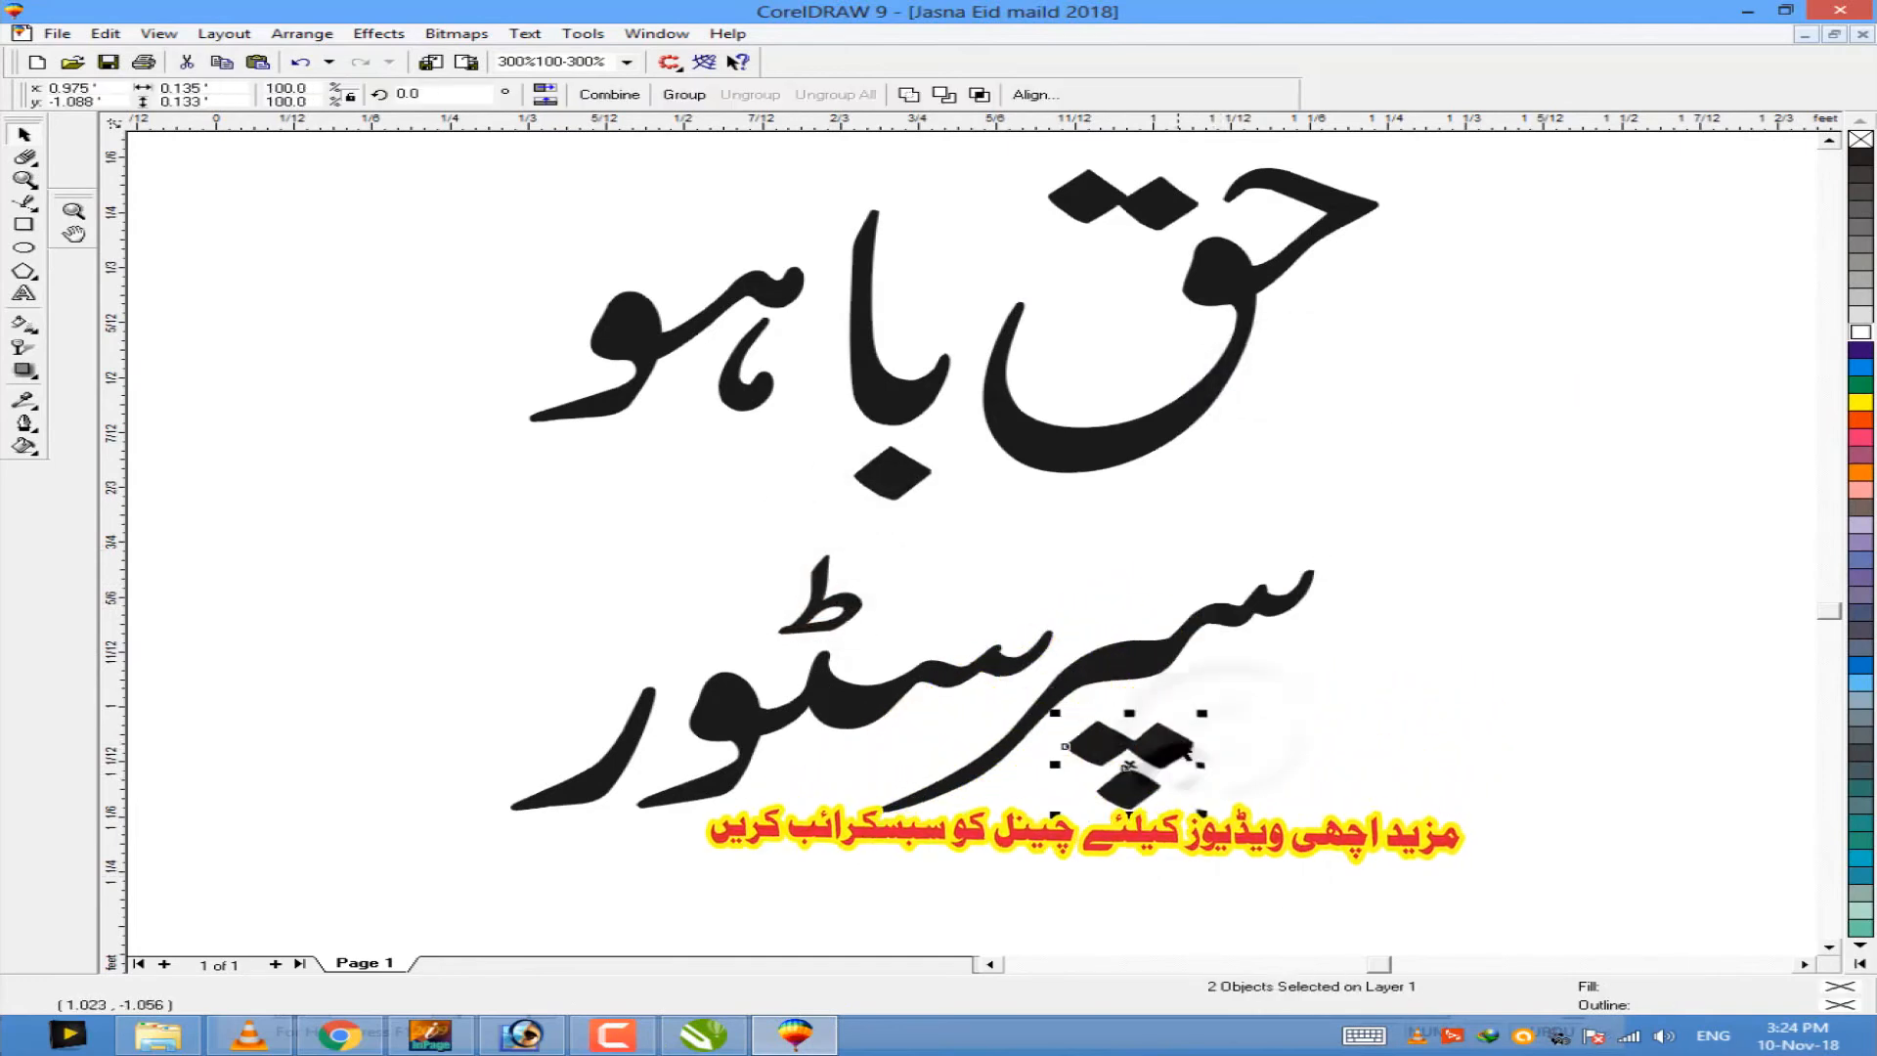
Step: Combine سپر سٹور into one curve and move the shop name onto the poster beside the man's head
drag(782, 711, 914, 672)
click(1085, 690)
key(F3)
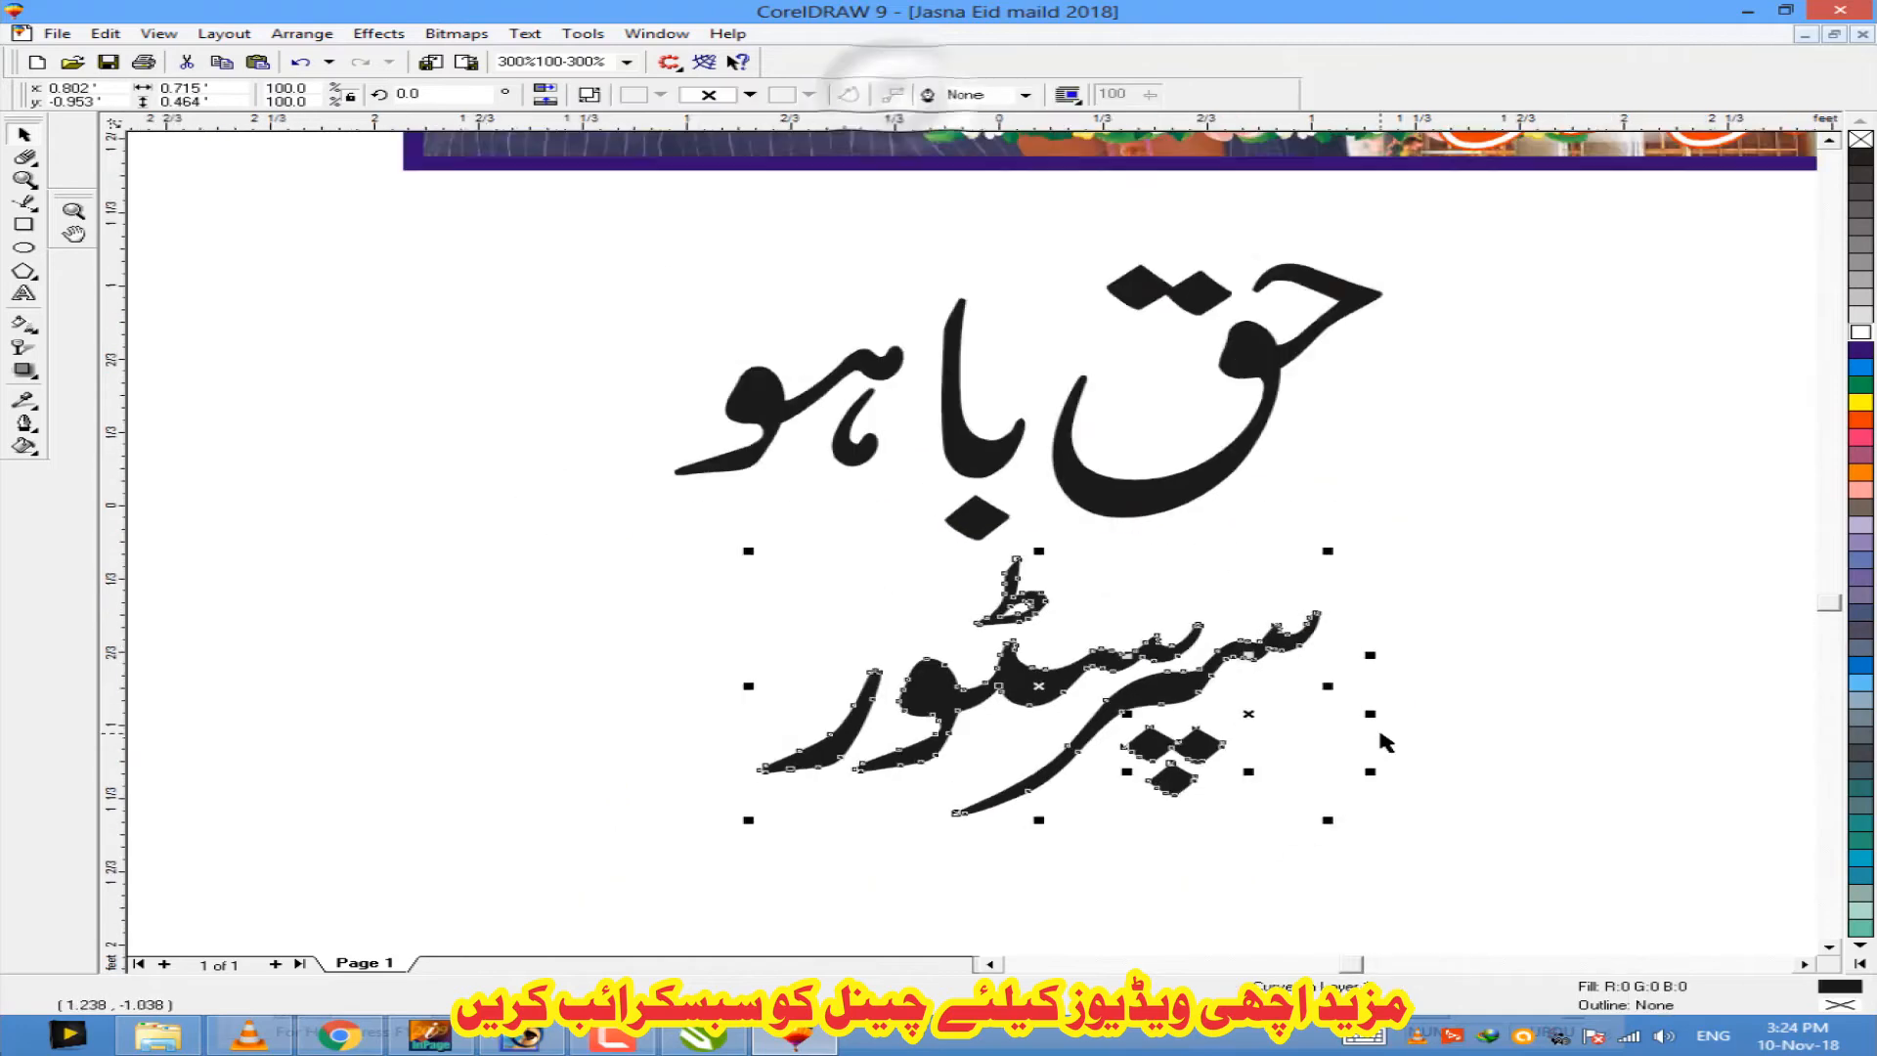
drag(1091, 605, 1399, 823)
drag(1250, 718, 1081, 321)
scroll(1124, 301, up, 3)
drag(1283, 201, 1183, 252)
scroll(766, 696, down, 3)
Step: Weld the two shop-name lines on the poster into one shape filled with indigo
click(544, 452)
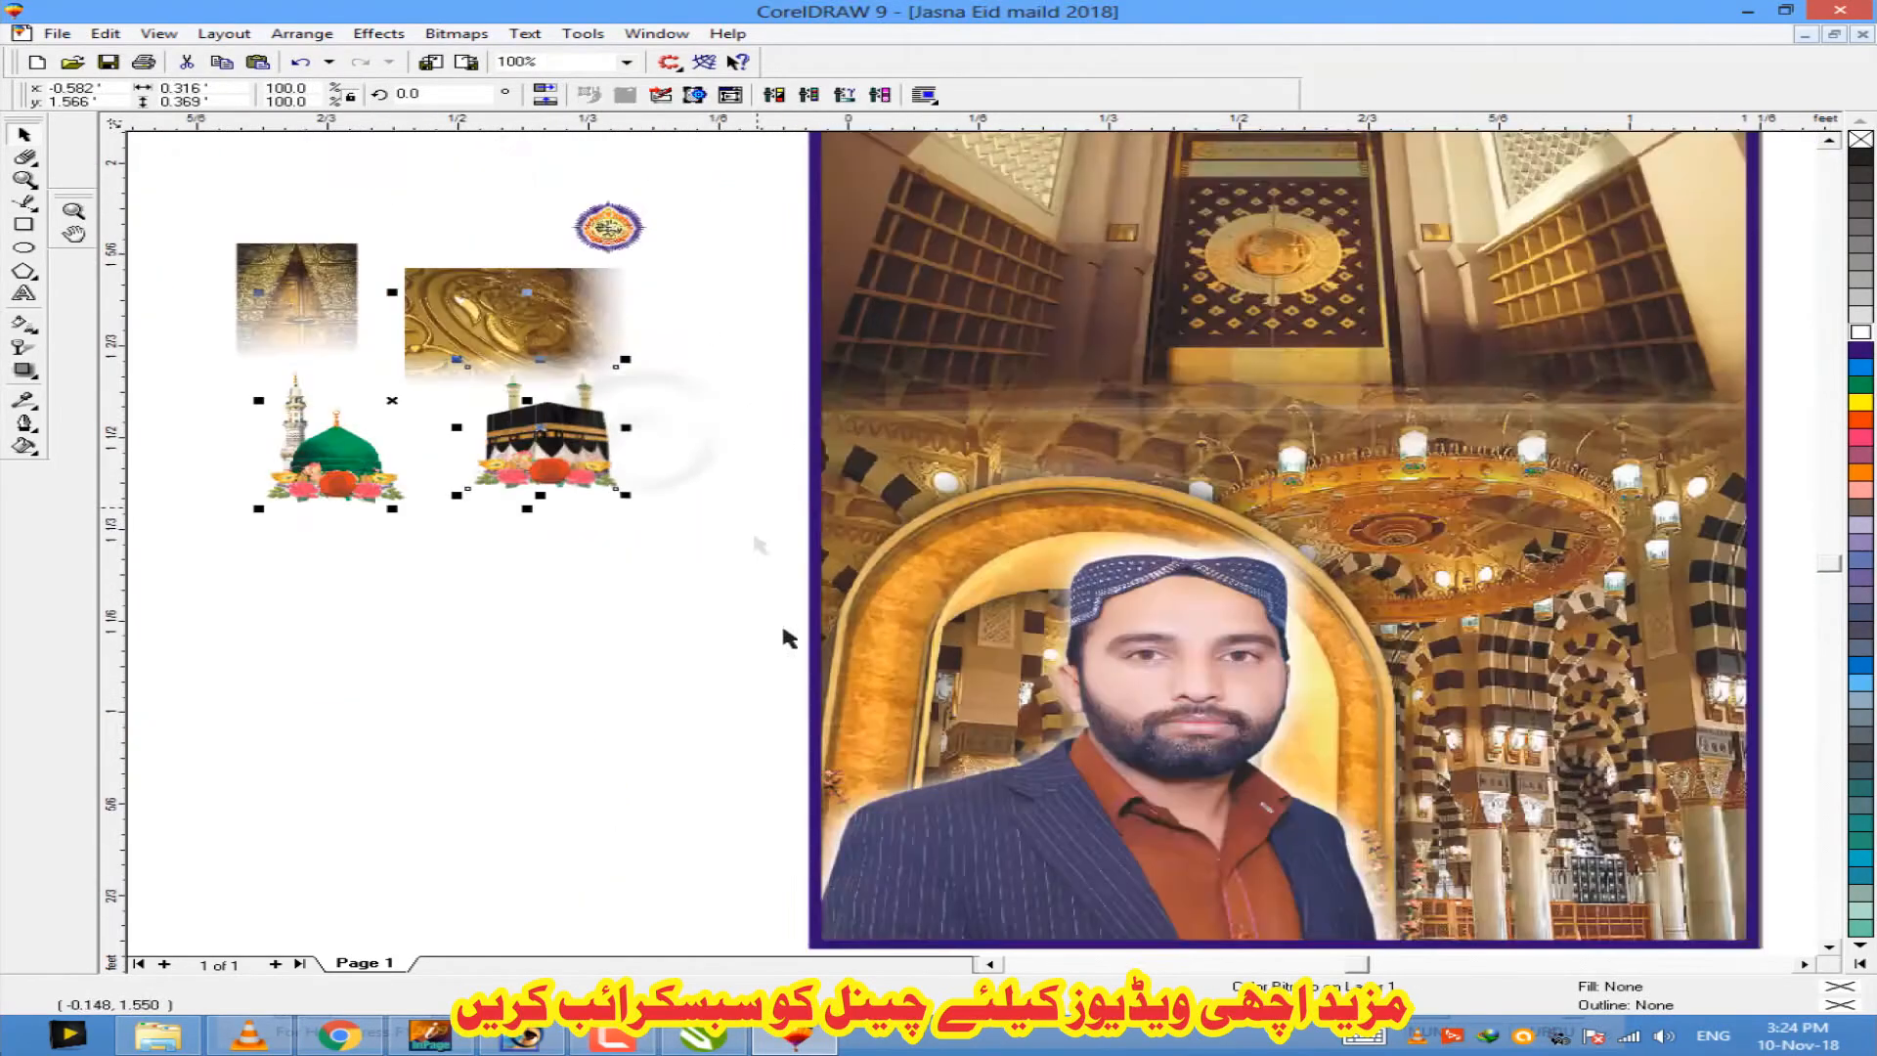
scroll(767, 547, up, 2)
click(1830, 948)
click(802, 567)
click(1119, 528)
drag(1345, 842, 634, 344)
click(1860, 419)
click(905, 96)
Step: Give the shop name a 24-point yellow outline with rounded corners placed behind the fill
double_click(1839, 1004)
click(685, 644)
click(707, 583)
click(912, 675)
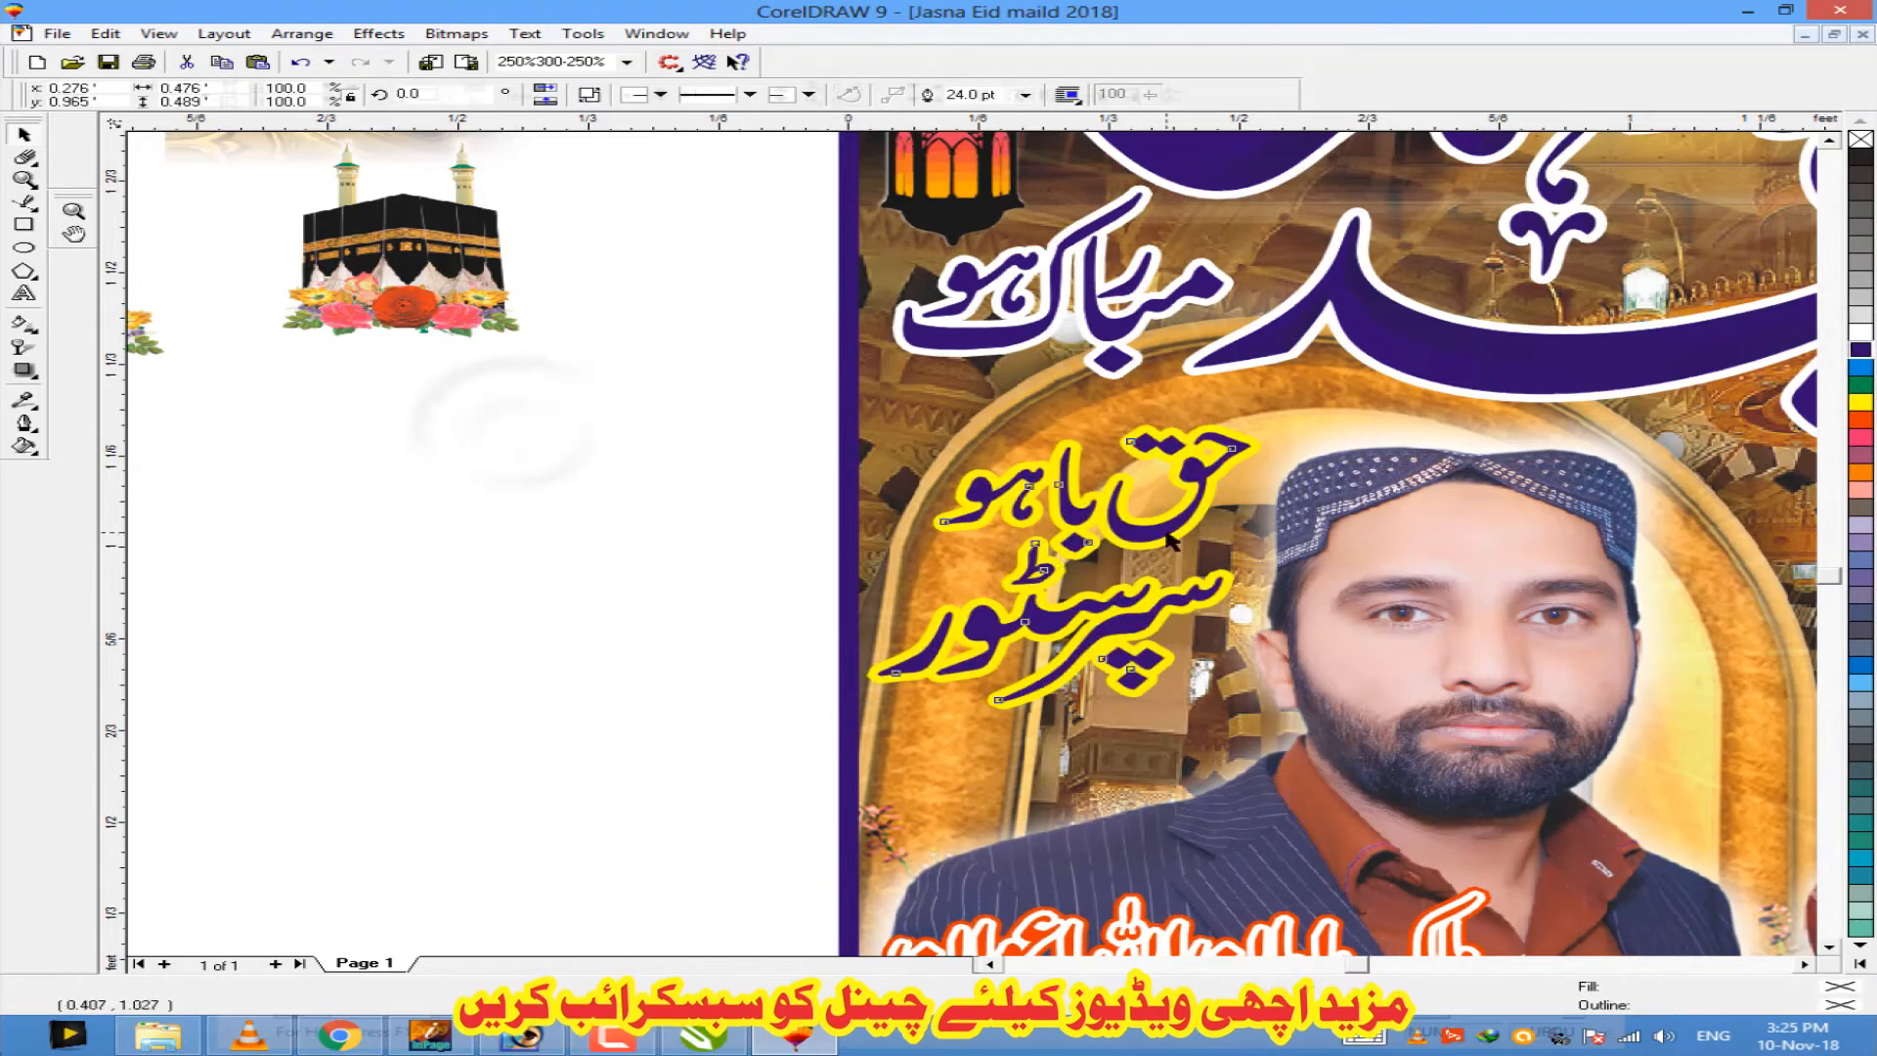
click(695, 407)
scroll(696, 509, down, 3)
scroll(1065, 802, down, 1)
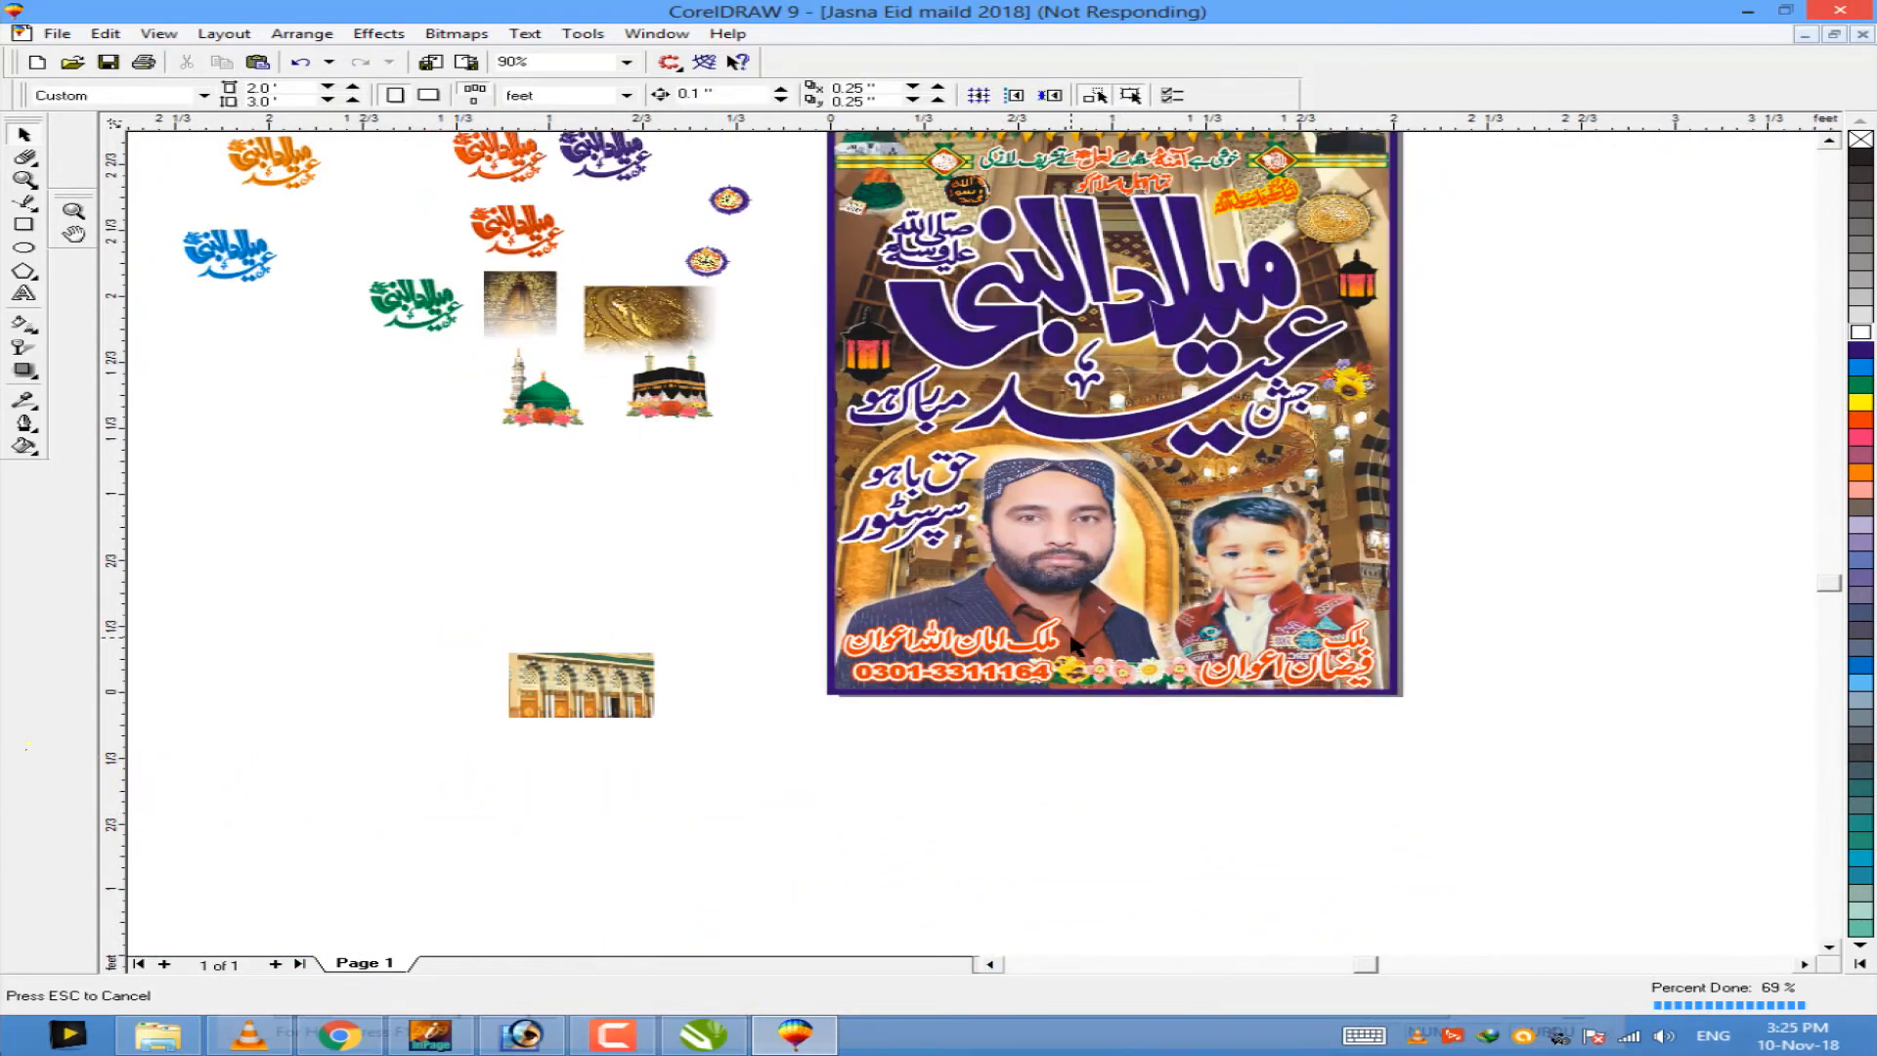
click(1747, 11)
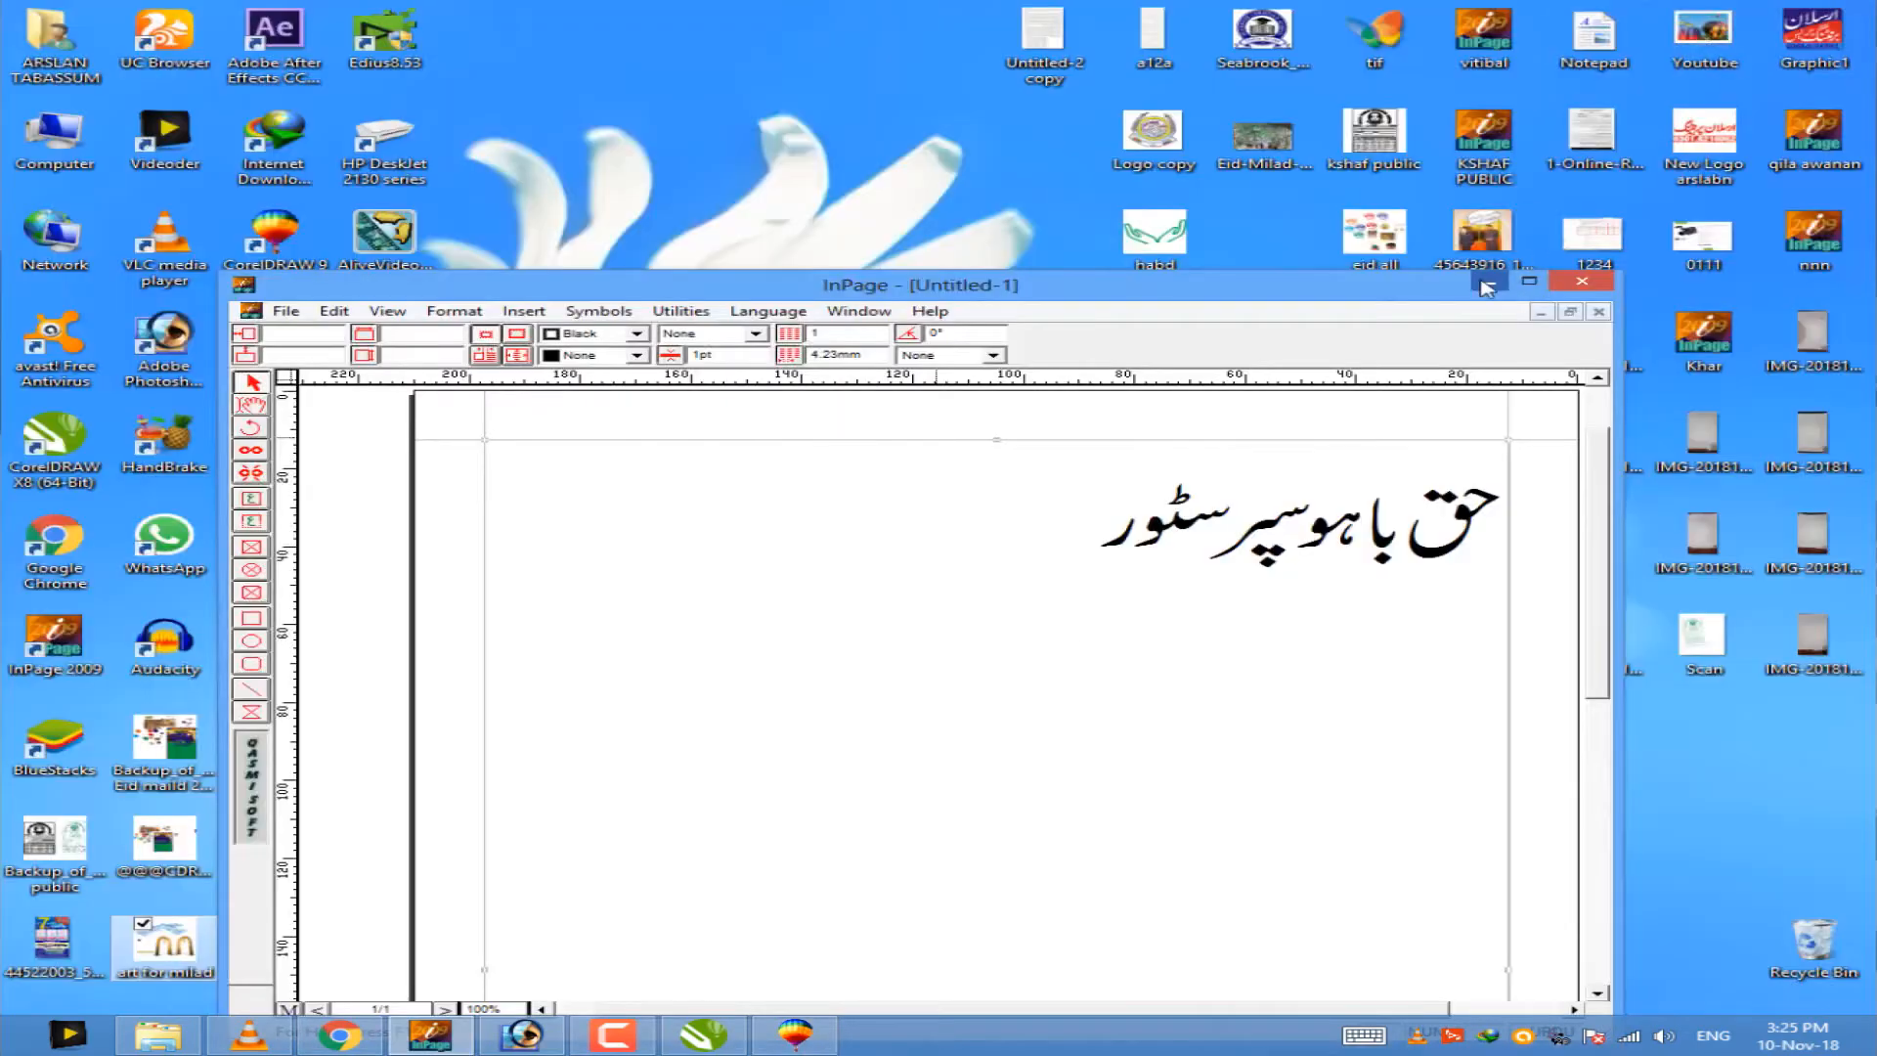
click(1487, 282)
right_click(1035, 508)
click(1099, 567)
right_click(847, 517)
click(919, 577)
right_click(1189, 470)
click(1268, 528)
Step: Switch through CorelDRAW X8 back to CorelDRAW 9 and place the printing agency logo with its phone number above the boy's portrait
click(704, 1034)
click(1747, 11)
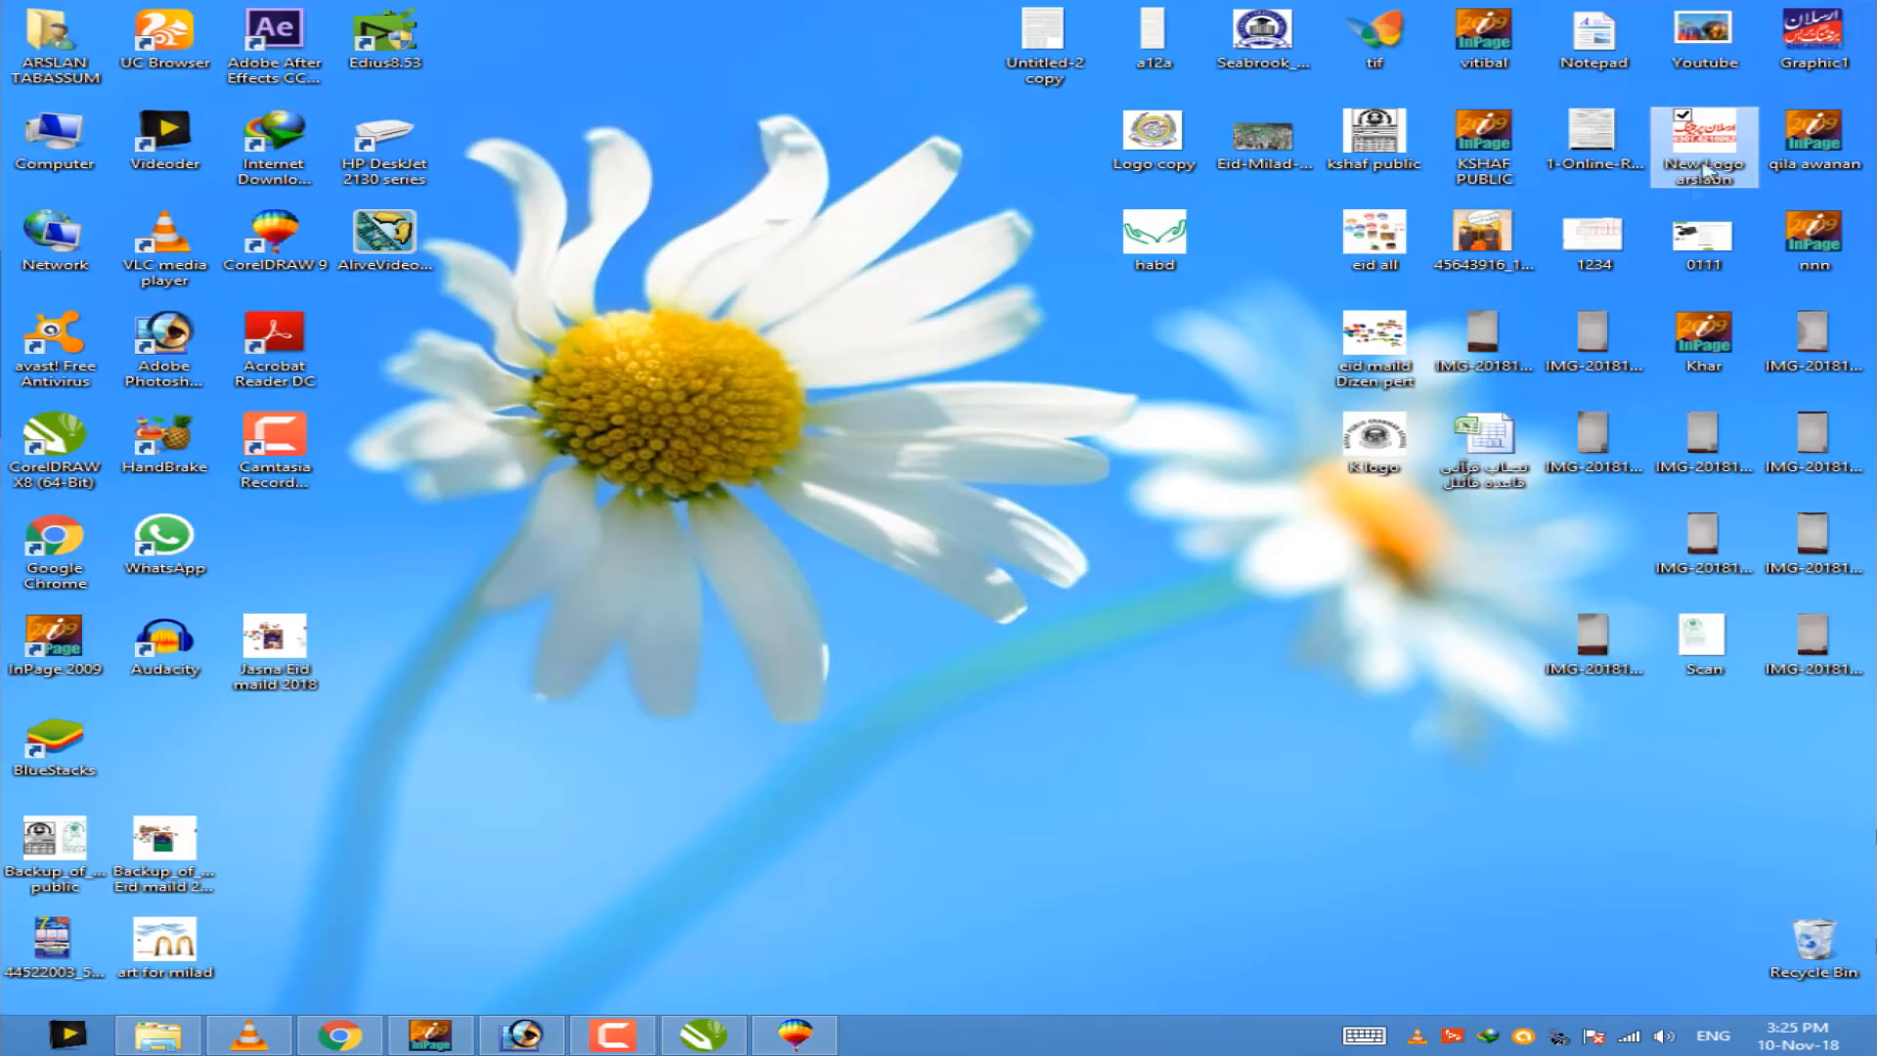
click(795, 1034)
scroll(1419, 466, up, 3)
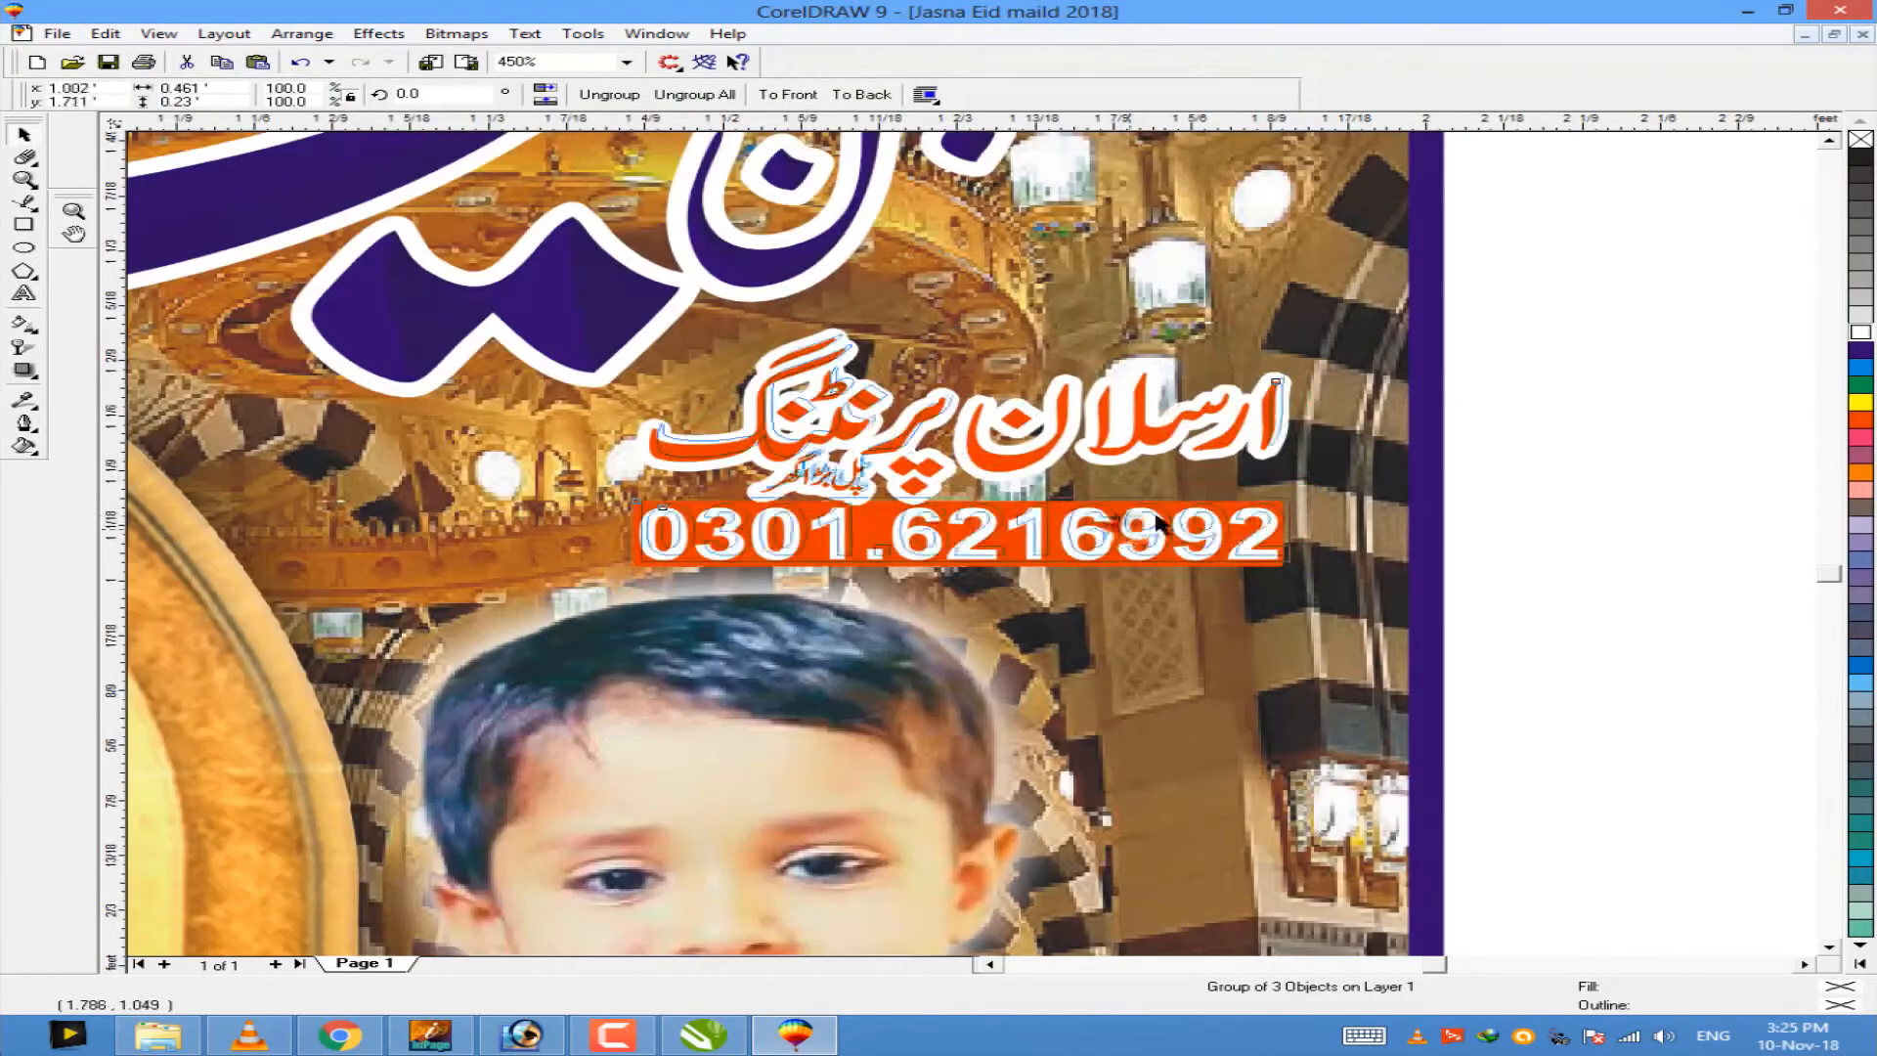
scroll(853, 578, down, 3)
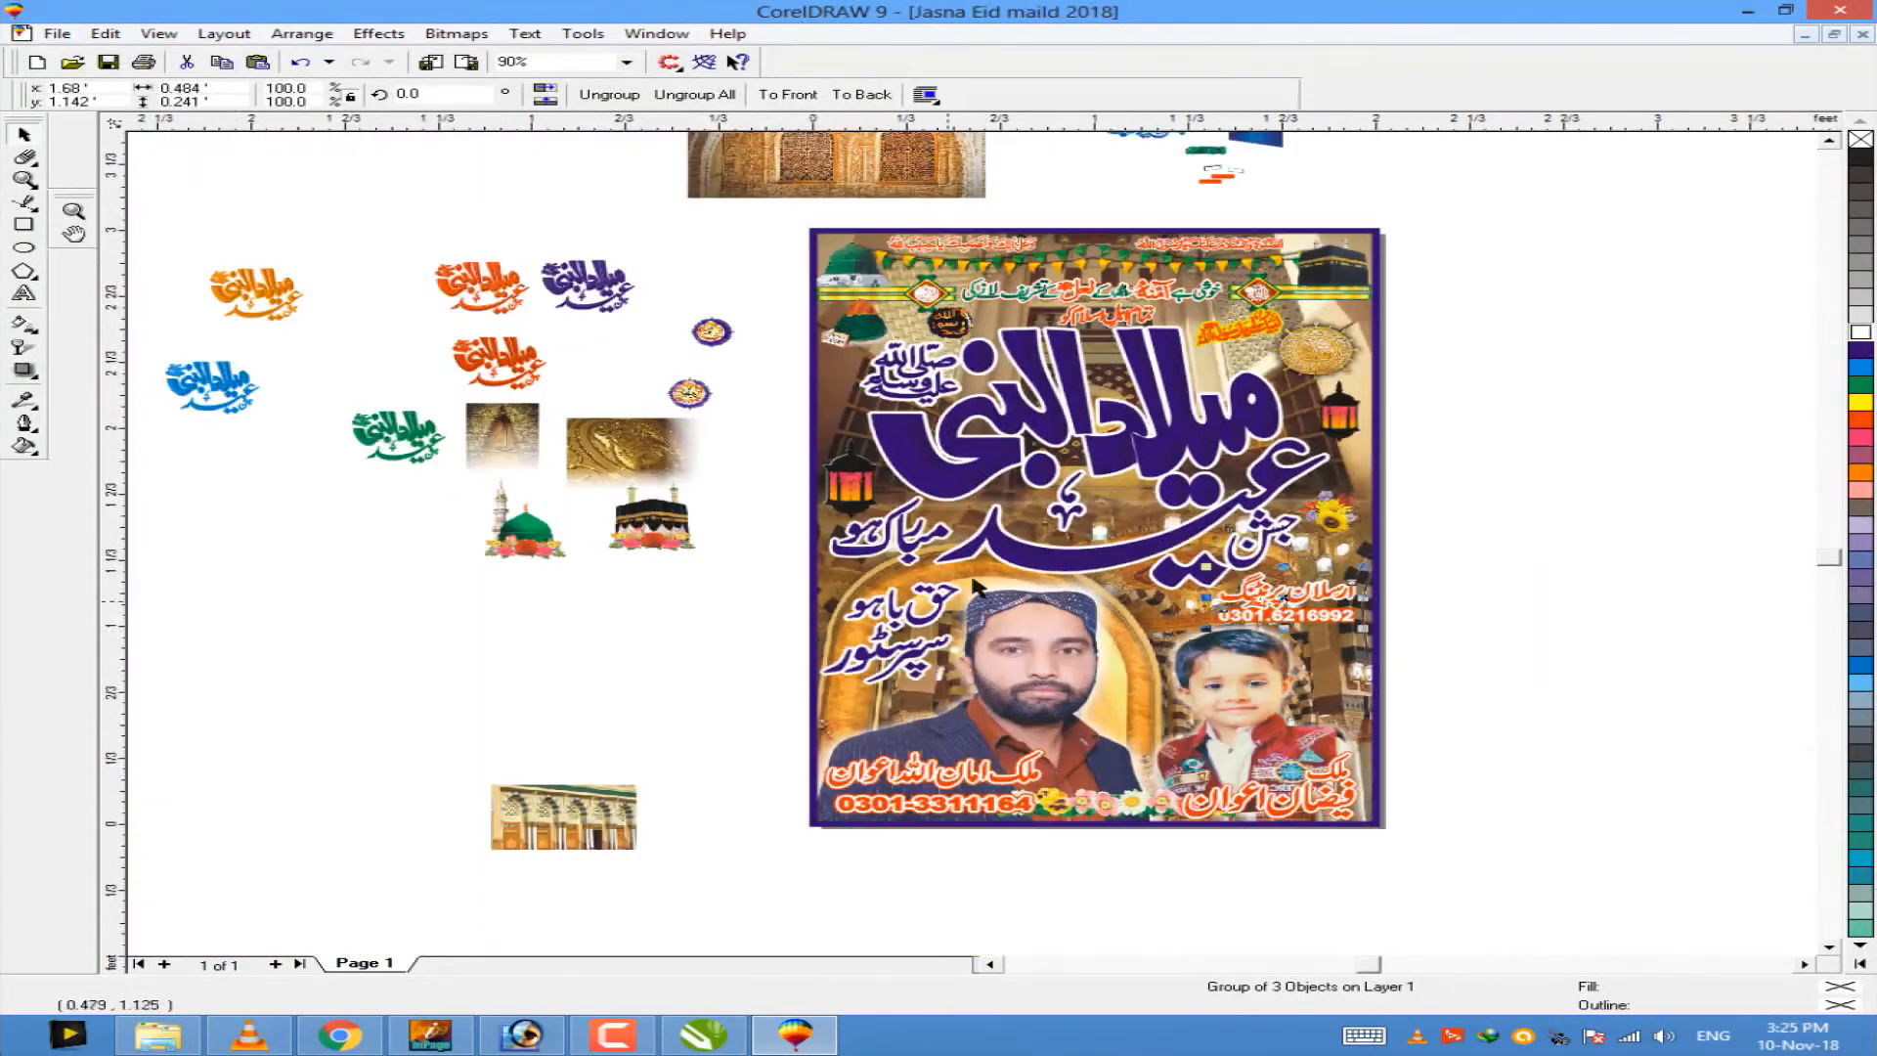
Step: Give the title calligraphy group a 56-point indigo outline with rounded corners placed behind the fill
drag(1139, 452, 1136, 455)
key(F12)
key(Escape)
click(1411, 556)
key(F12)
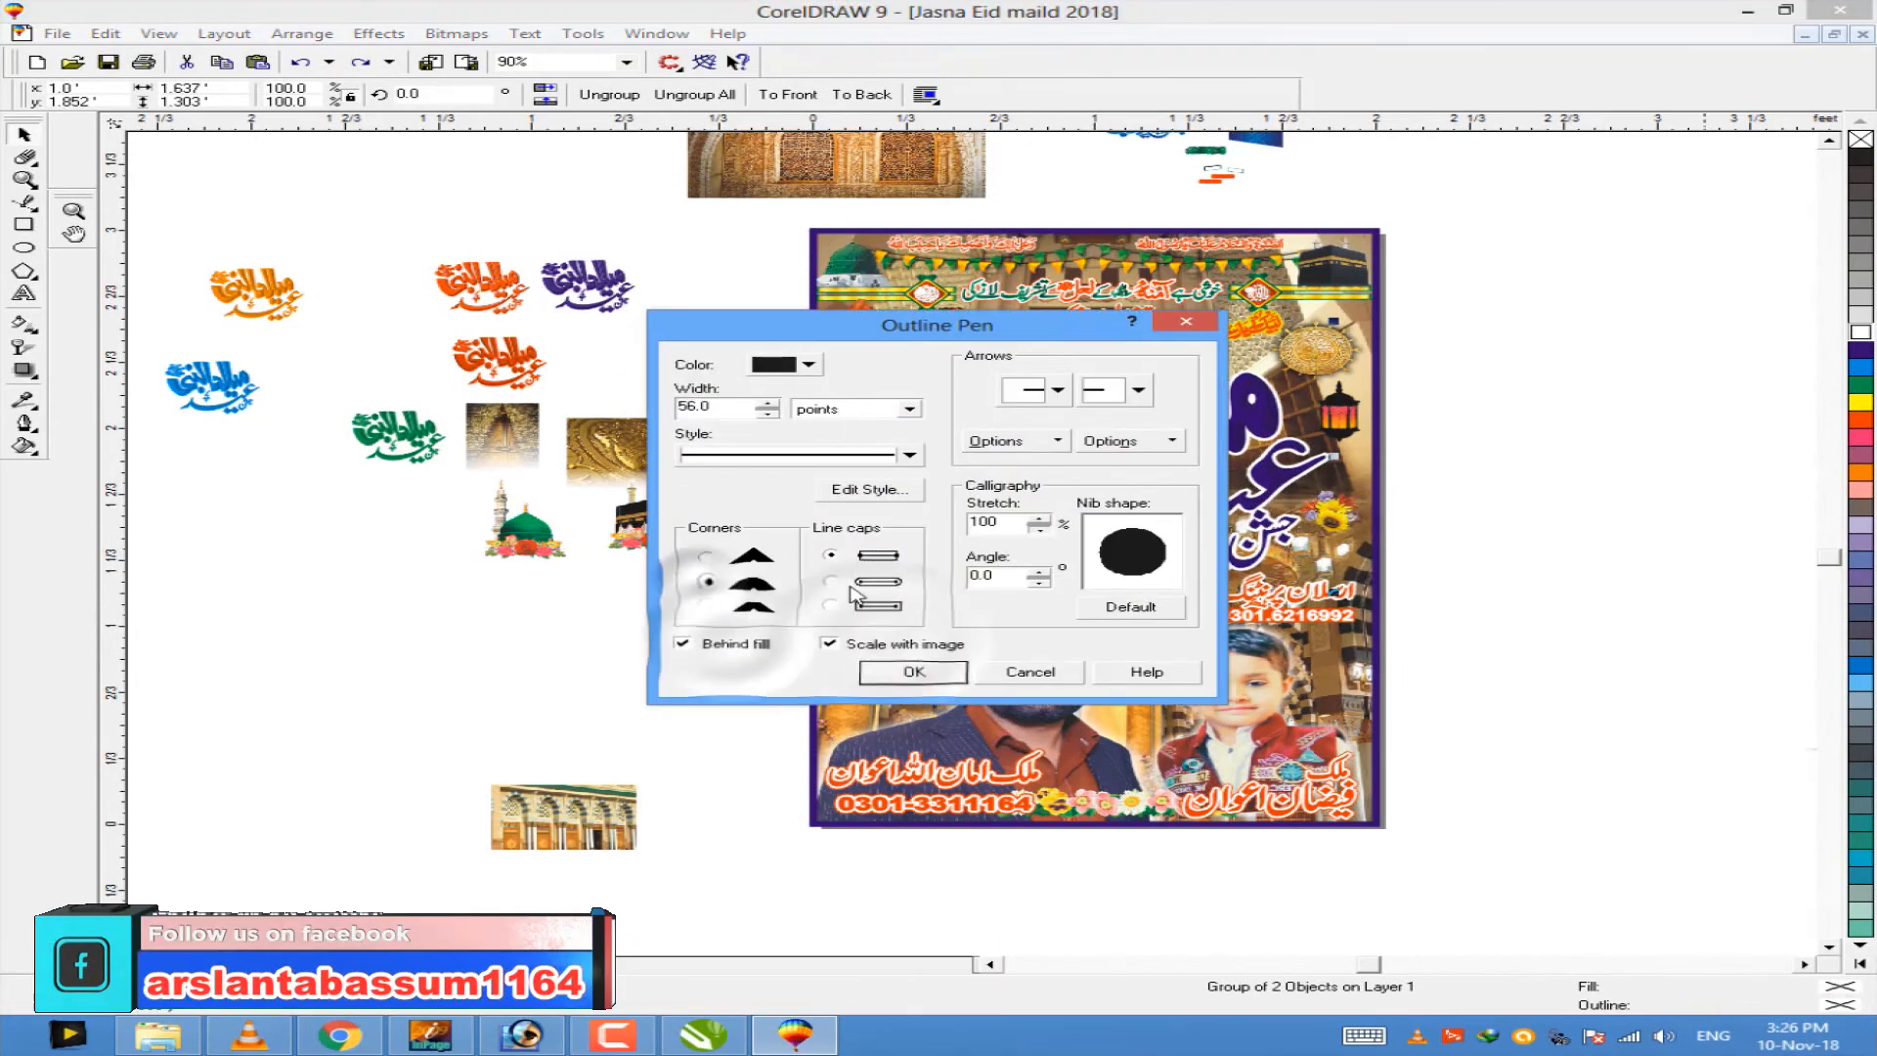
key(Return)
right_click(1865, 421)
right_click(1861, 350)
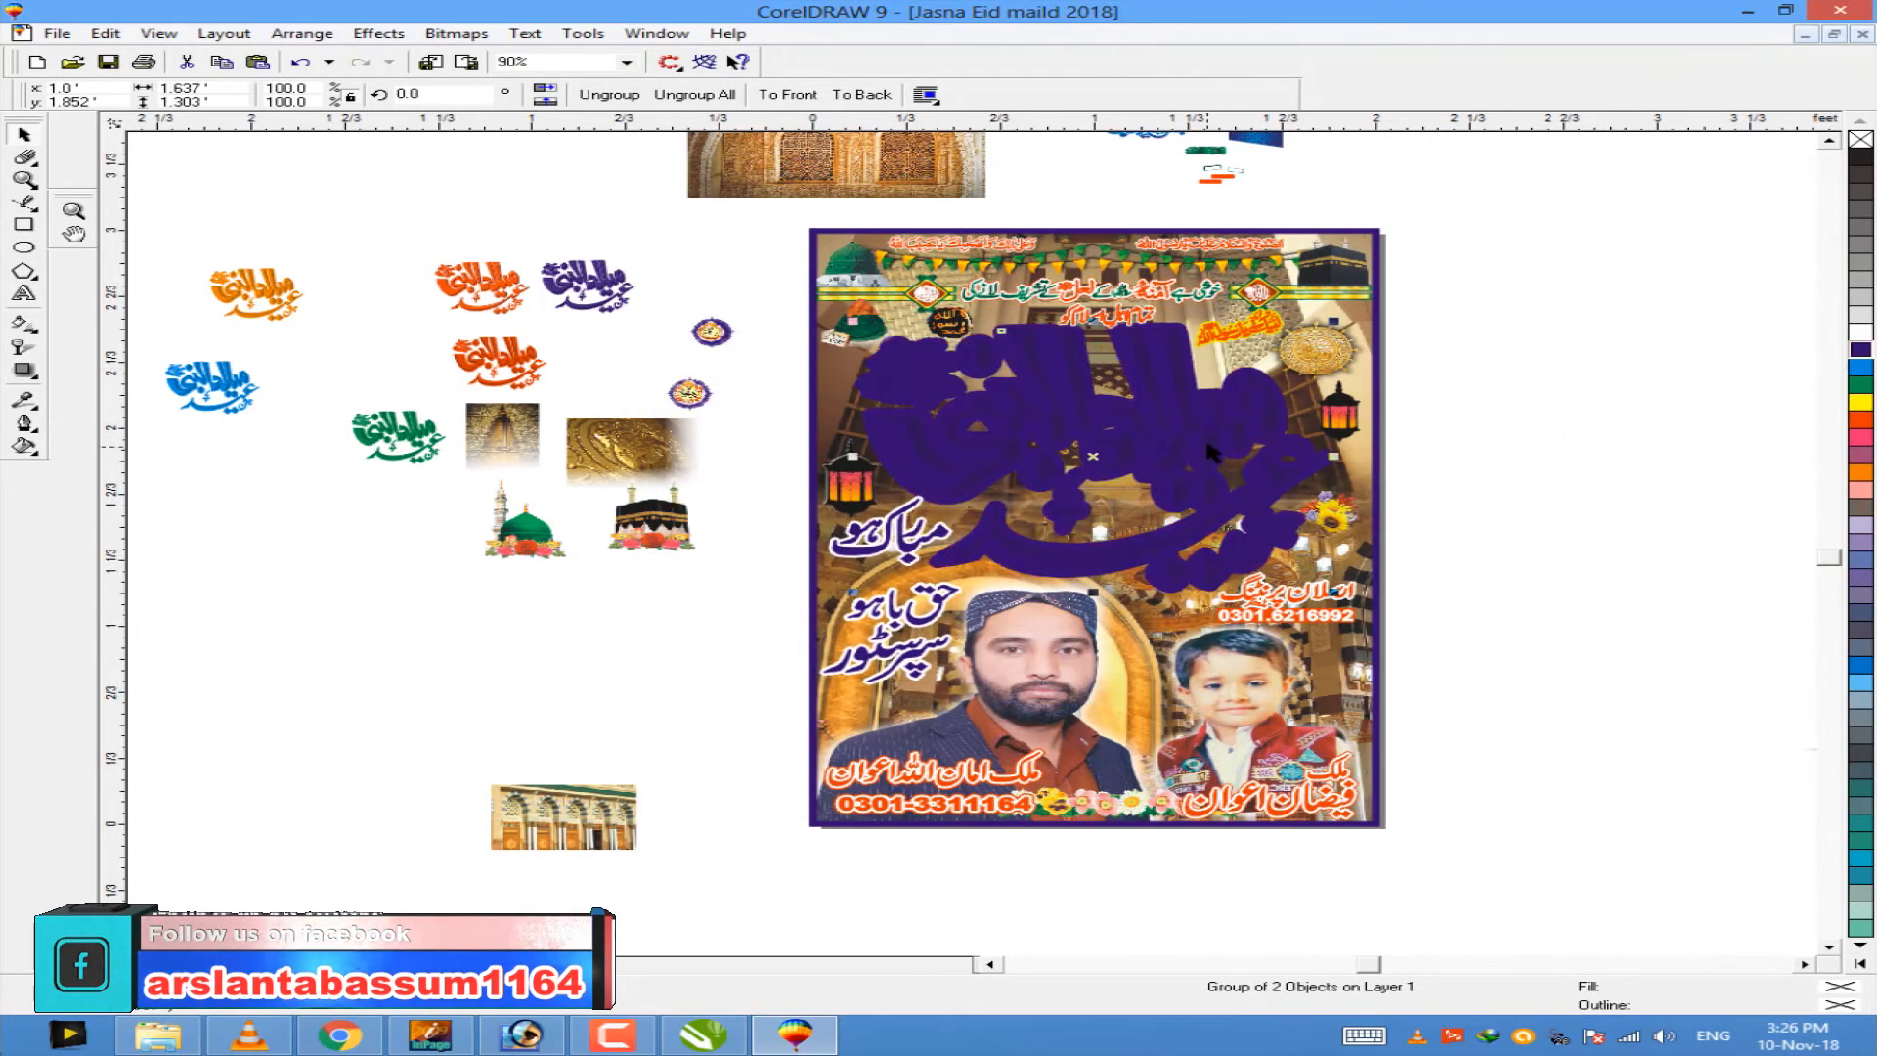
Step: Duplicate the outlined title calligraphy and give the copy a 39-point white outline
drag(1218, 442, 1190, 444)
right_click(1190, 444)
right_click(1861, 332)
double_click(1838, 1009)
double_click(711, 407)
text(30)
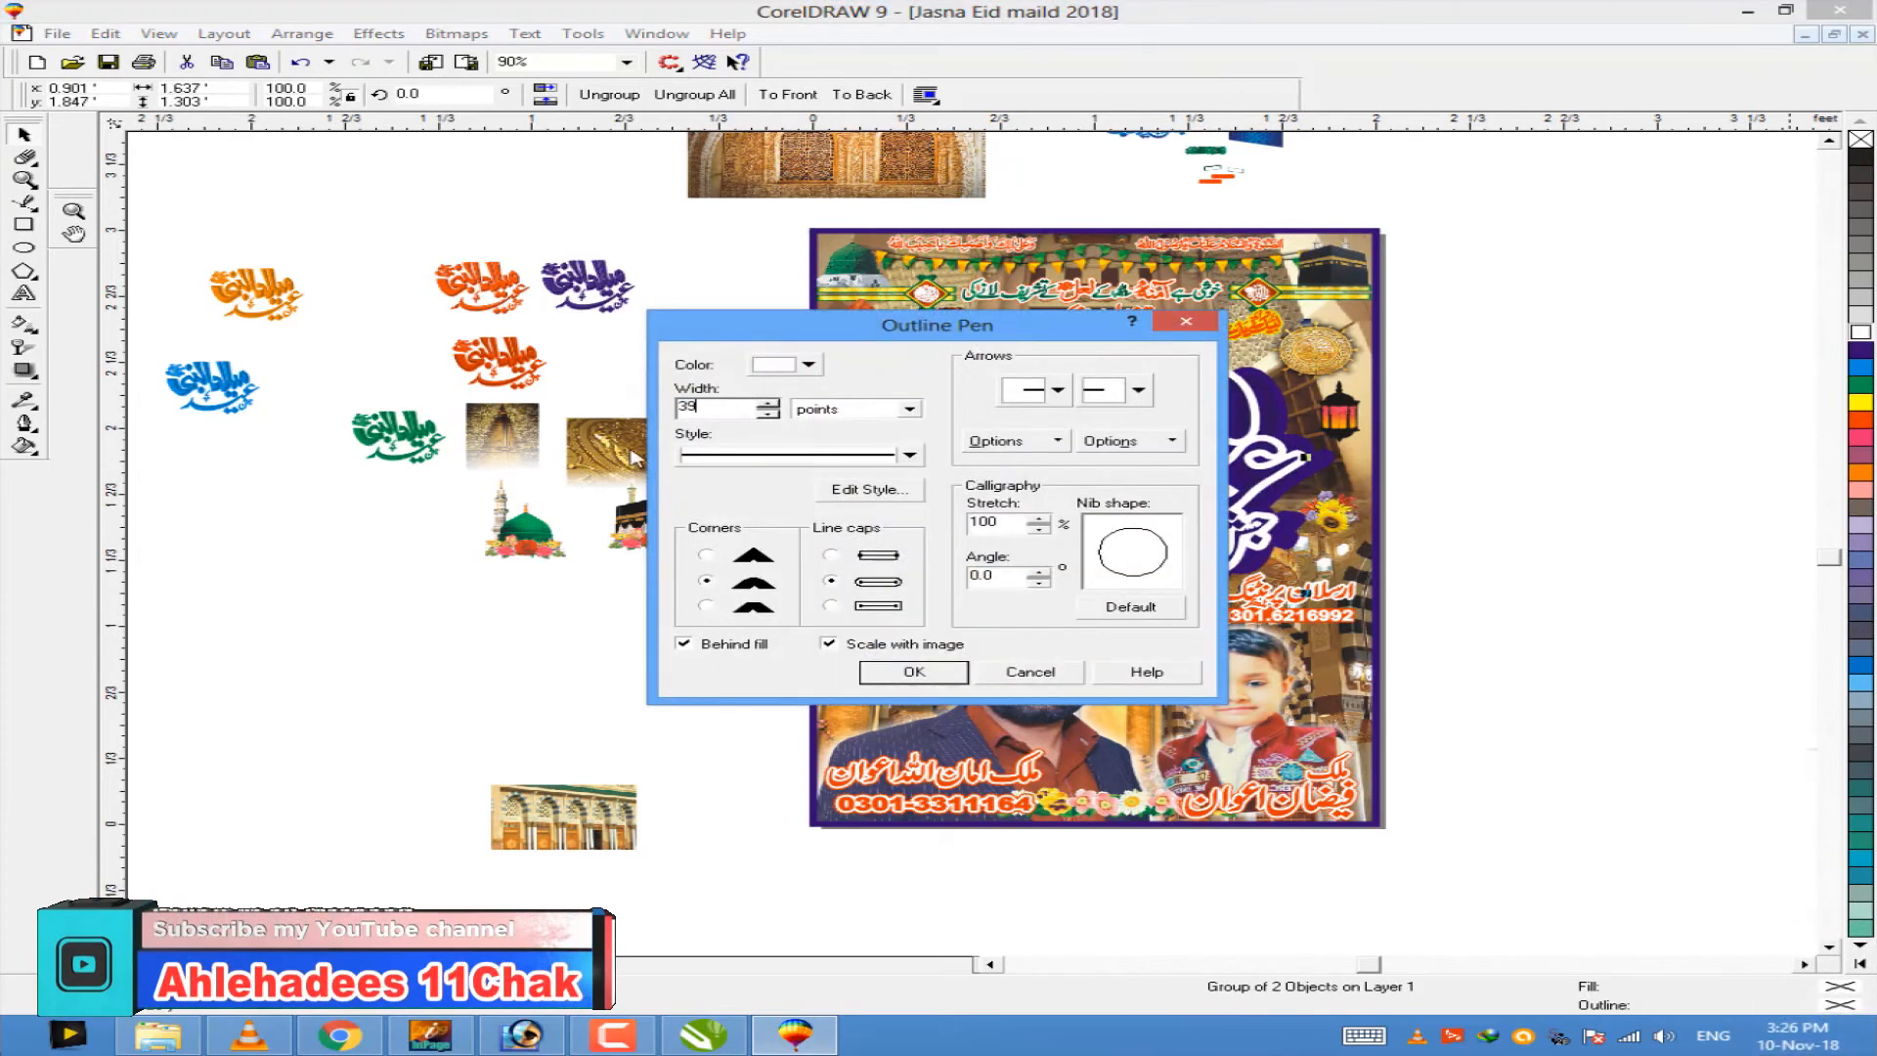
key(Return)
Step: Align the white-outlined title copy with the indigo-outlined original by their horizontal and vertical centres
shift+click(1092, 570)
key(c)
key(e)
click(1637, 409)
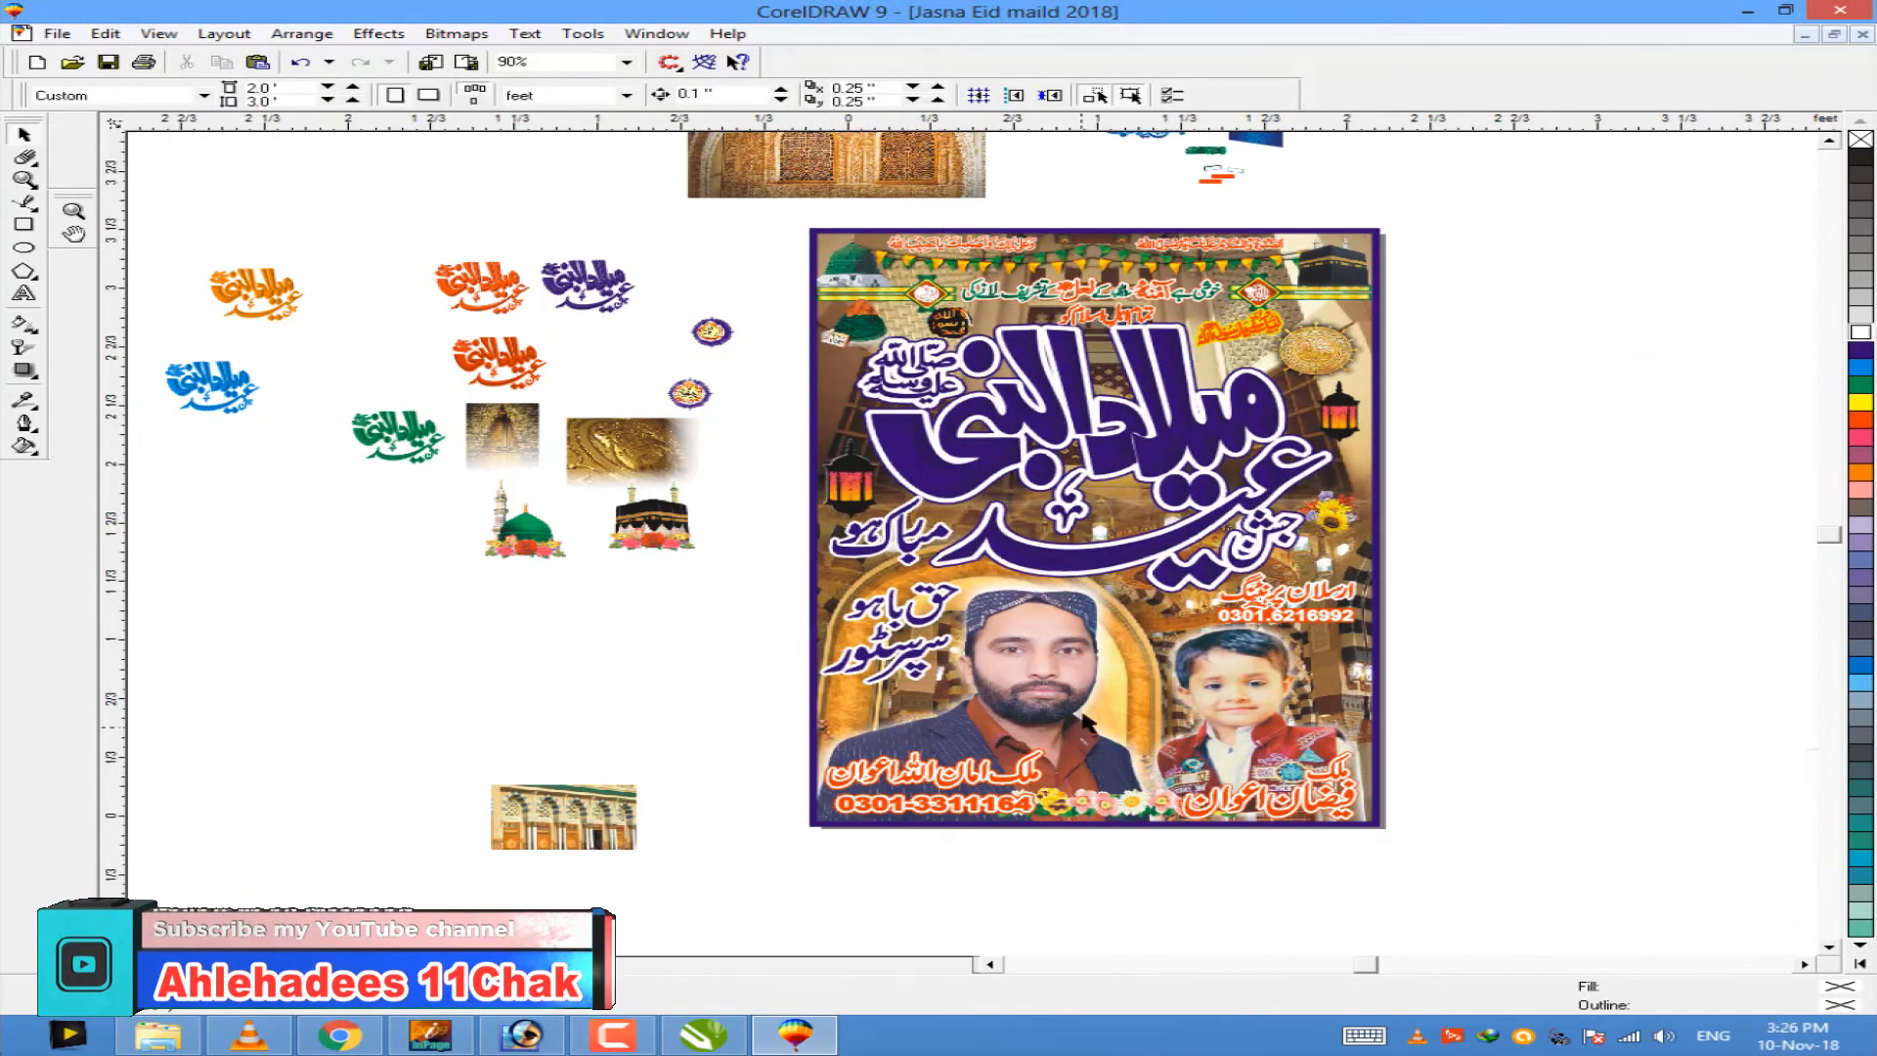
Step: Move the carved arch photo above the poster farther left to clear space over the poster
scroll(1085, 626, up, 3)
scroll(1050, 494, down, 1)
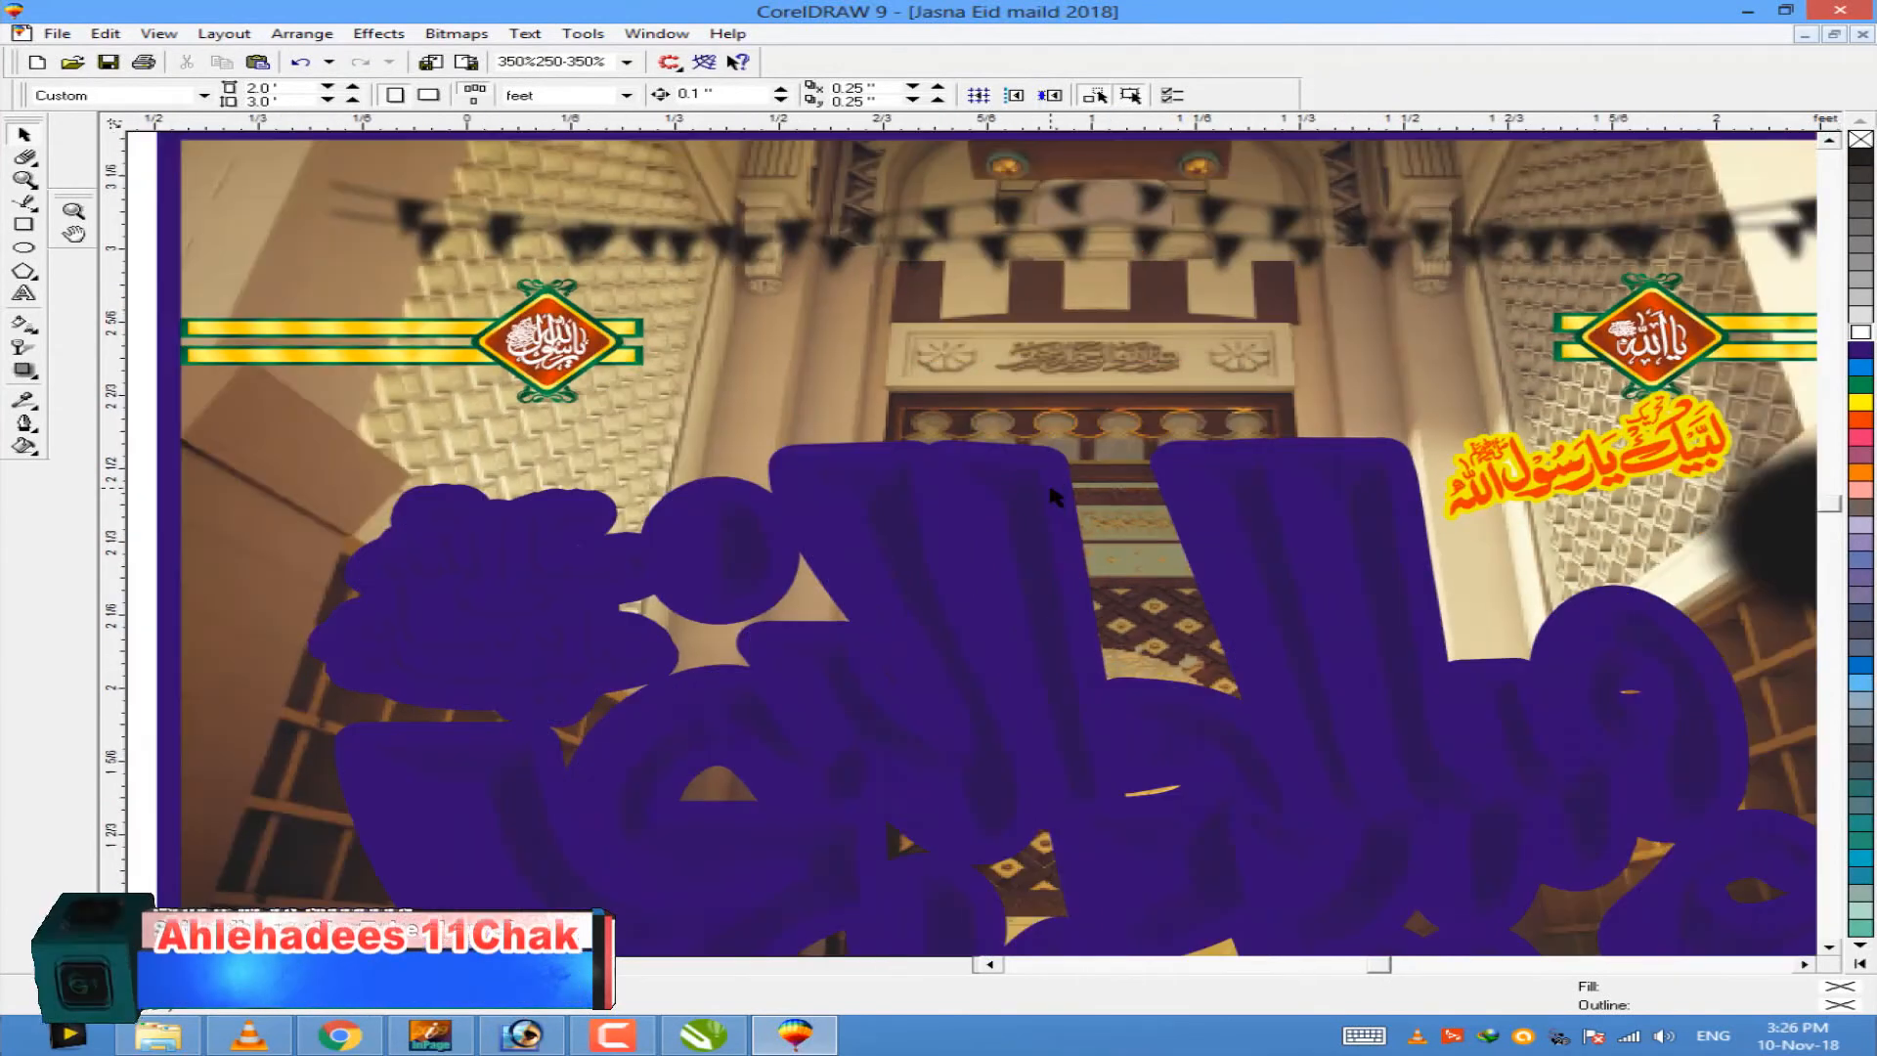
scroll(1050, 493, down, 3)
click(1829, 141)
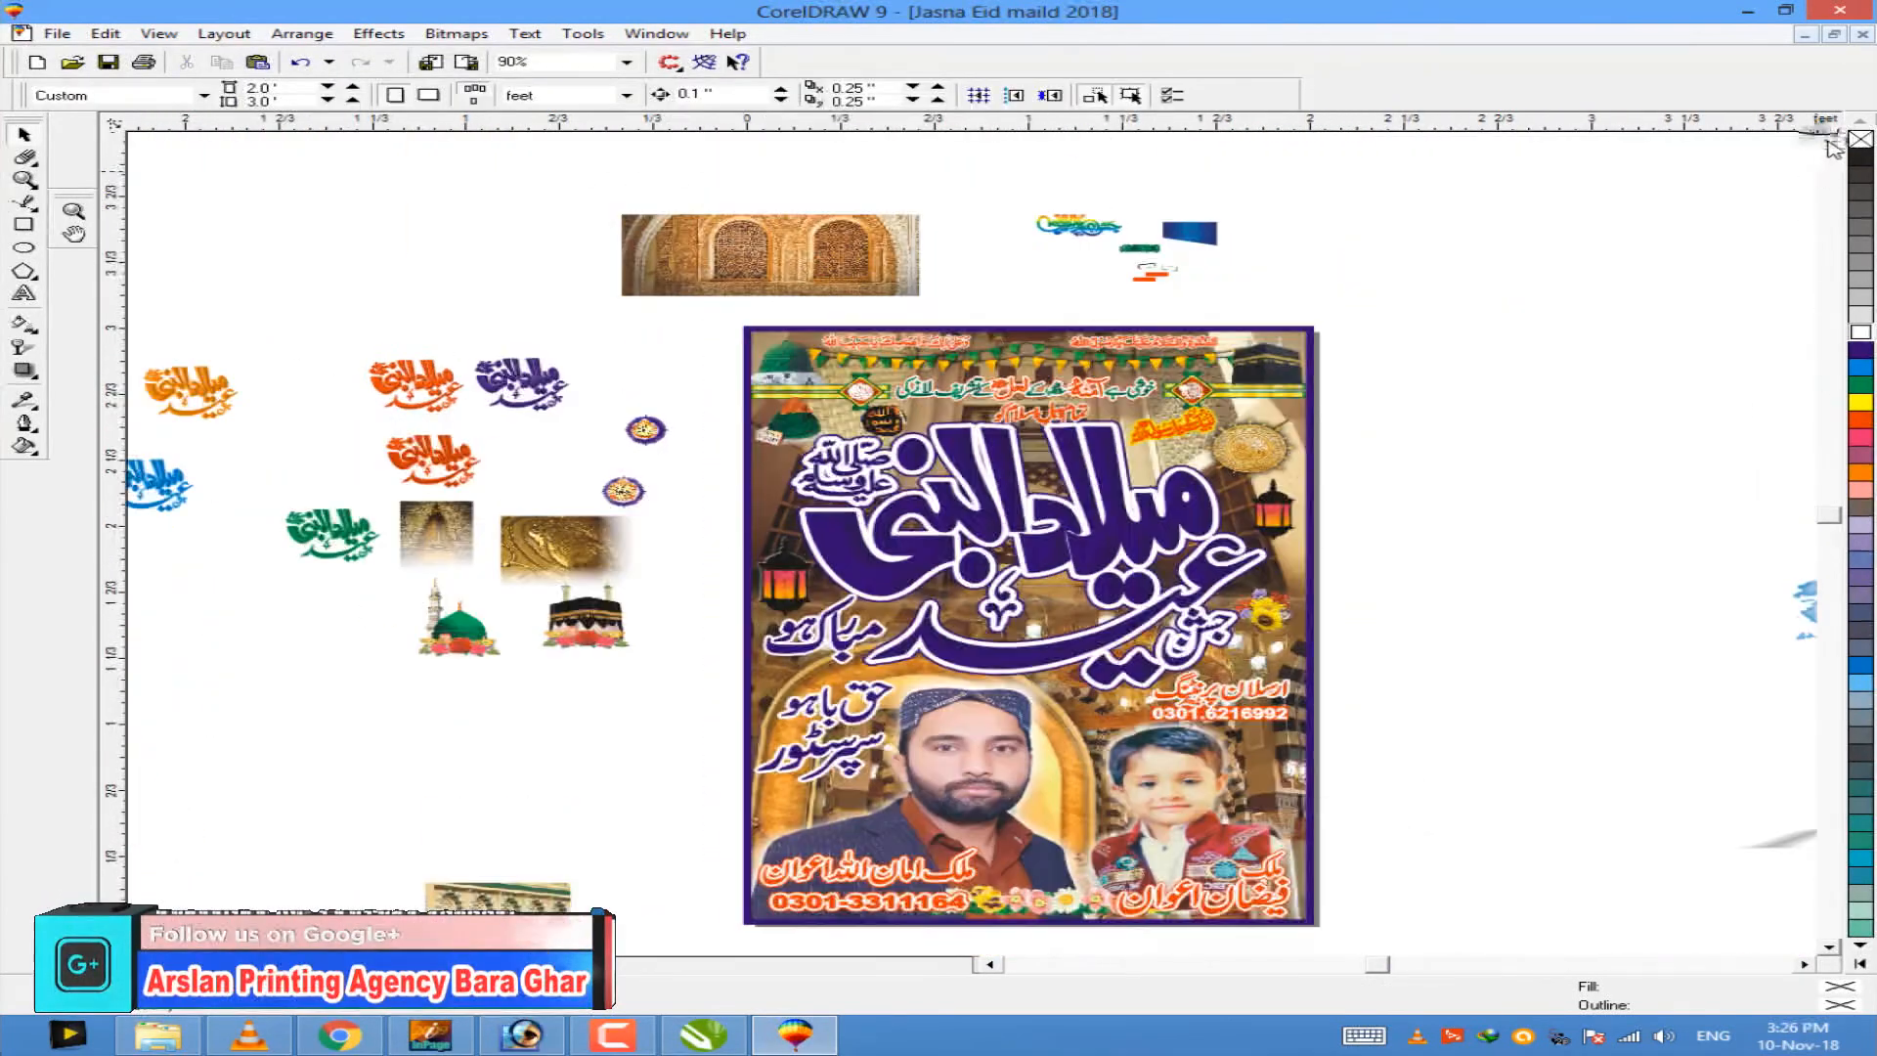
click(1829, 141)
drag(770, 306, 464, 262)
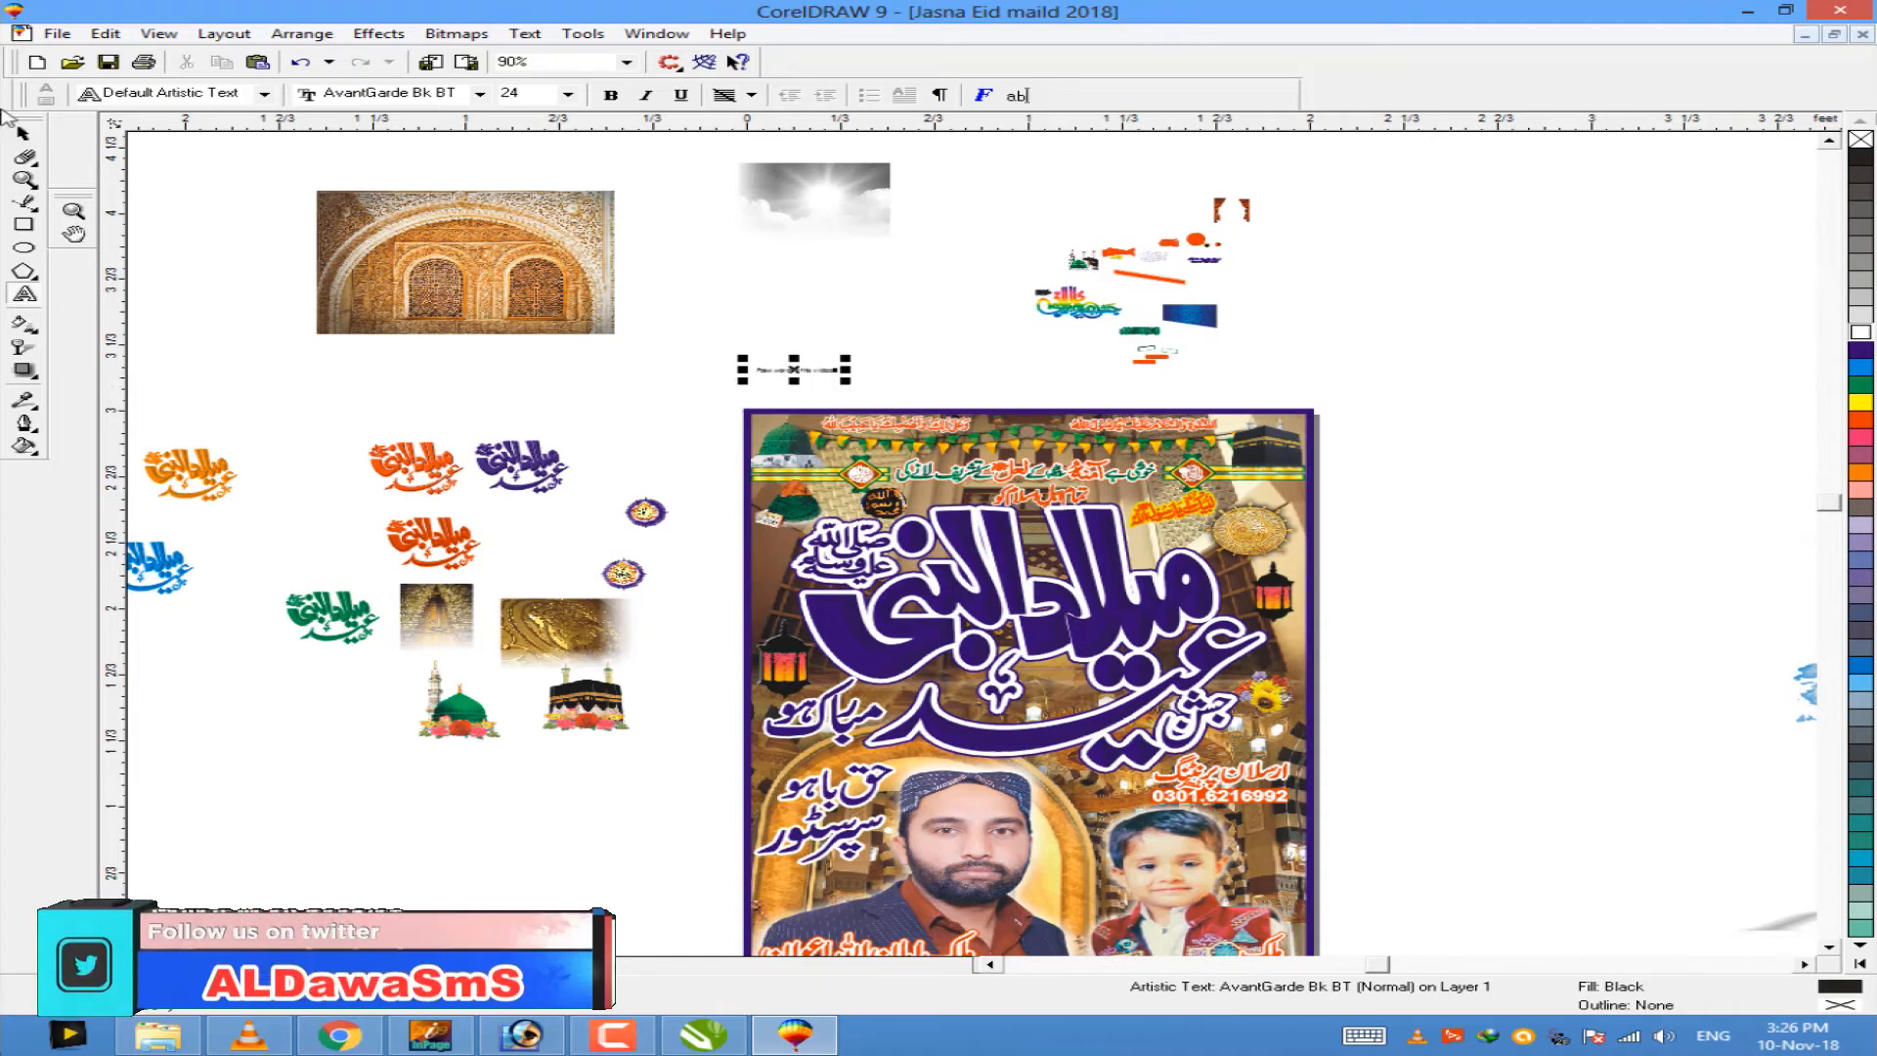
Step: Enlarge the text "Paswword in this video" to about the poster's width directly above it and fill it orange-red
click(23, 134)
drag(845, 380, 1391, 461)
drag(1387, 383, 1332, 383)
click(1860, 419)
key(Escape)
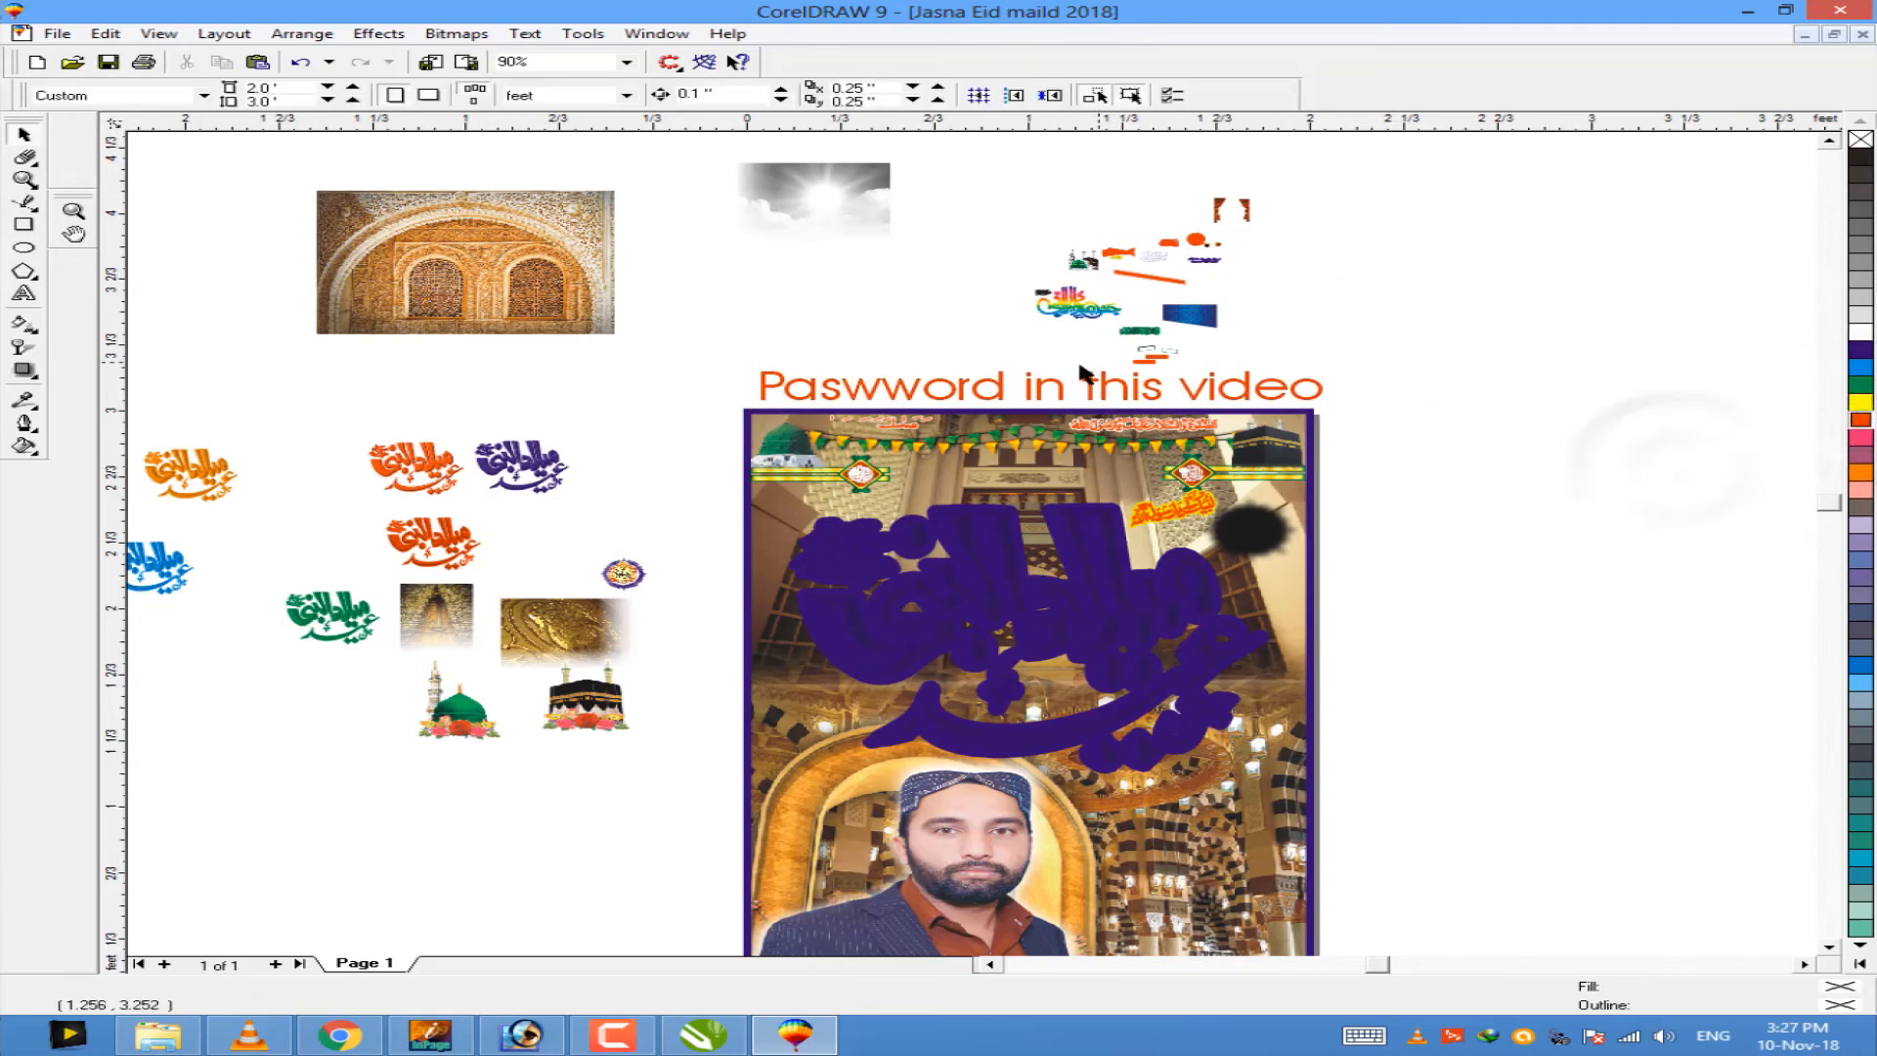
Step: Select all the poster's objects and export only them as a TIFF bitmap named "2x3=1 test" in CMYK Color (32-bit) with a custom pixel size
scroll(1100, 368, up, 5)
scroll(1120, 392, down, 6)
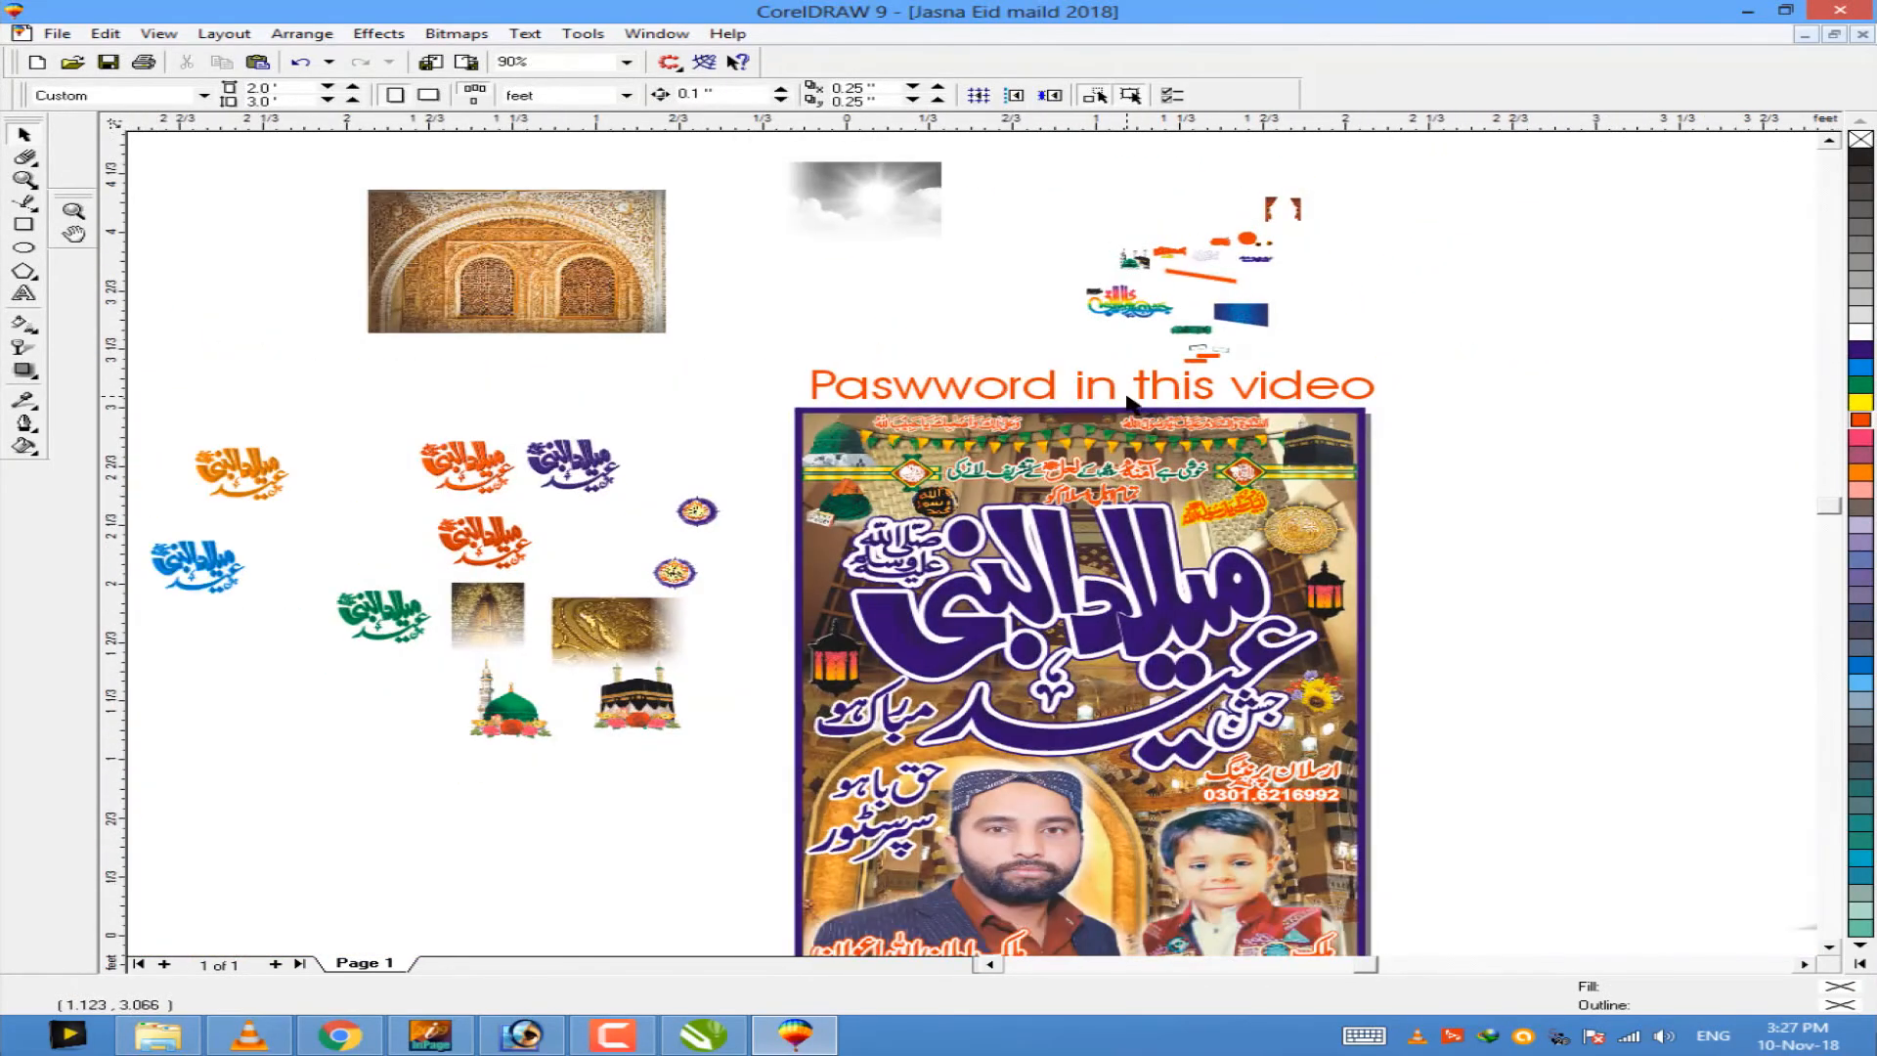
scroll(1129, 401, down, 1)
drag(772, 322, 772, 323)
key(ctrl+e)
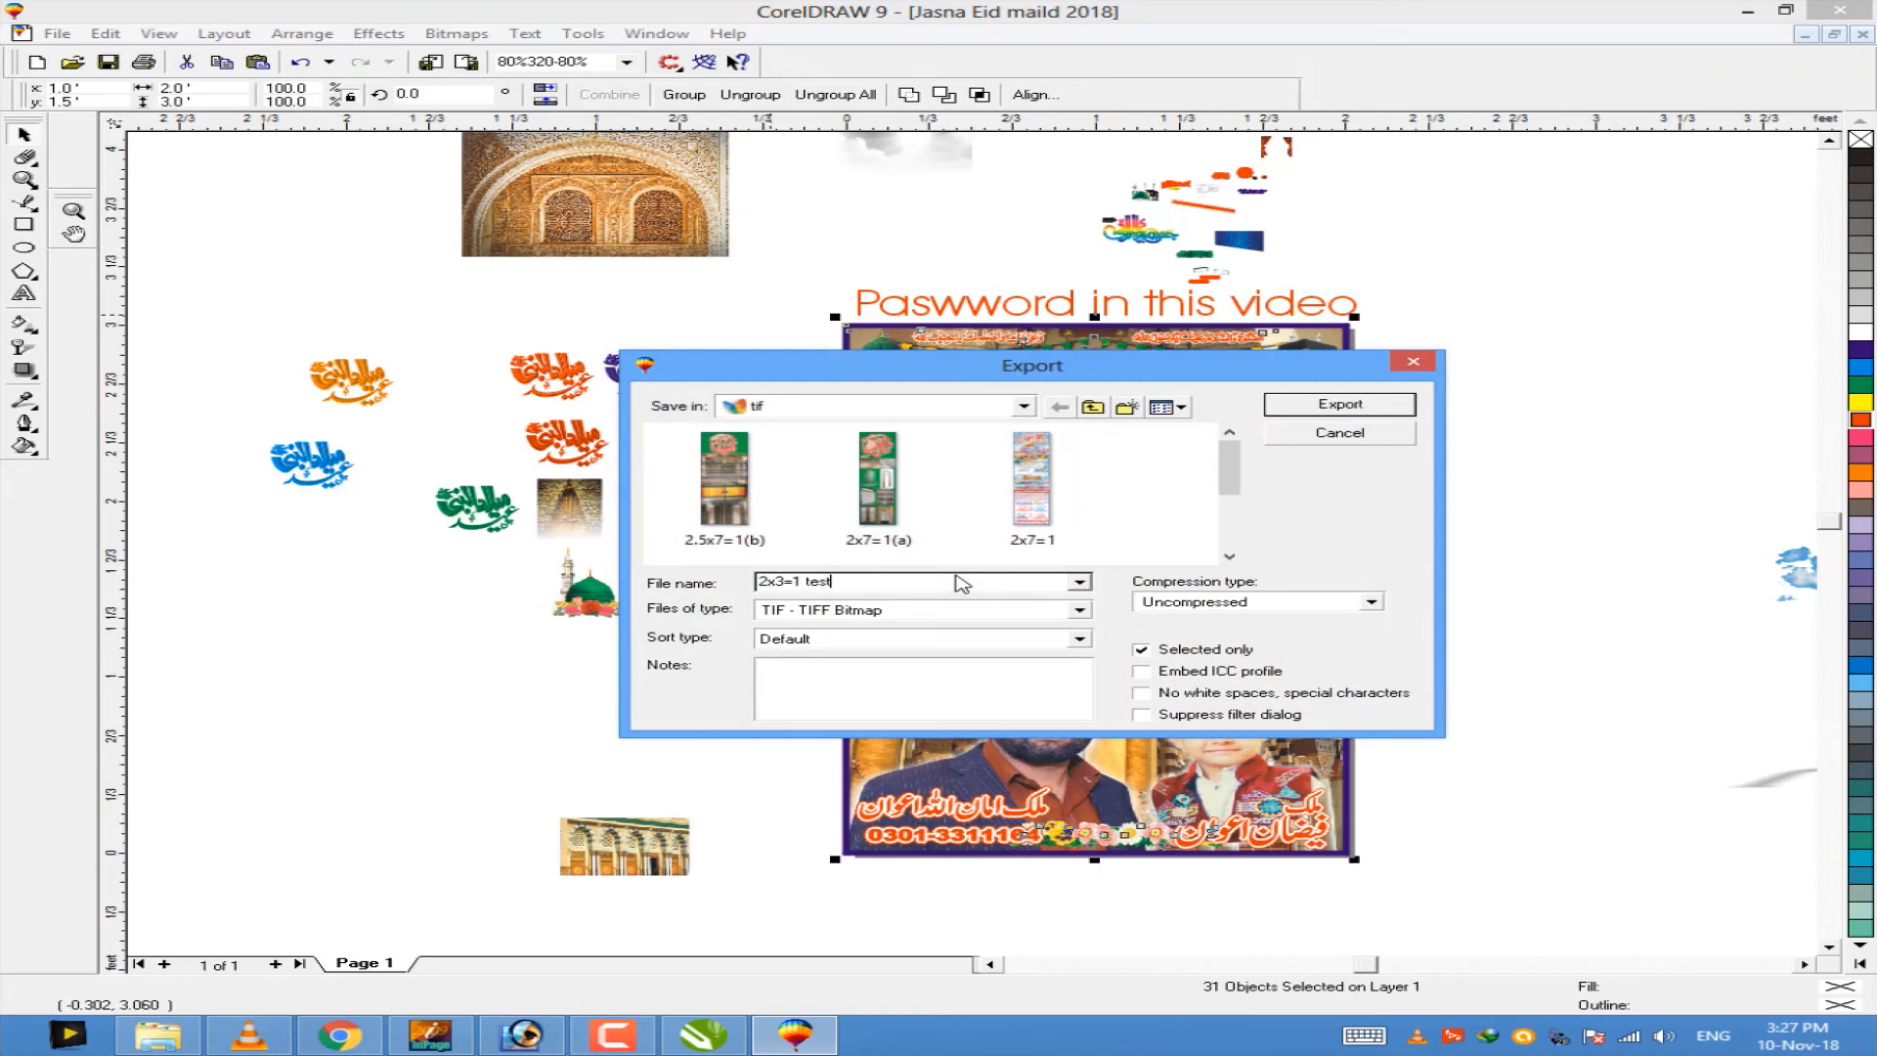
click(1371, 601)
click(1339, 404)
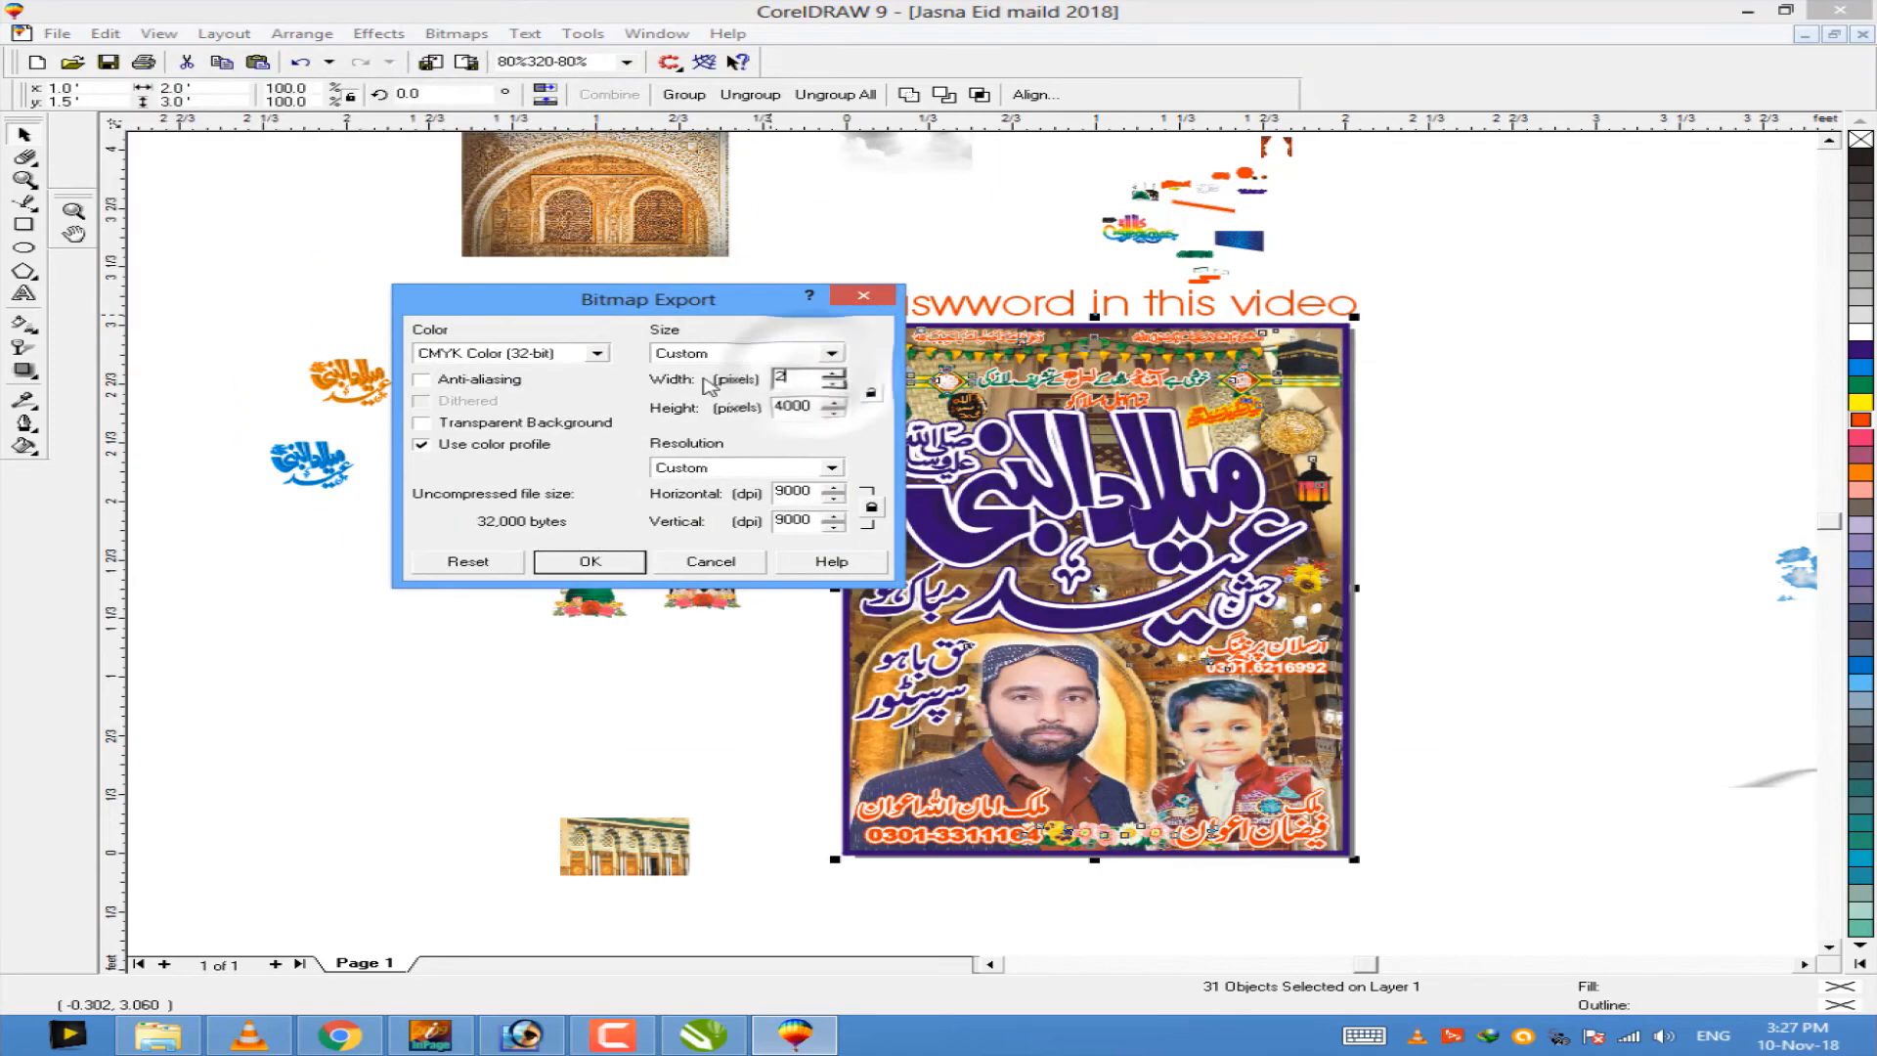
key(Return)
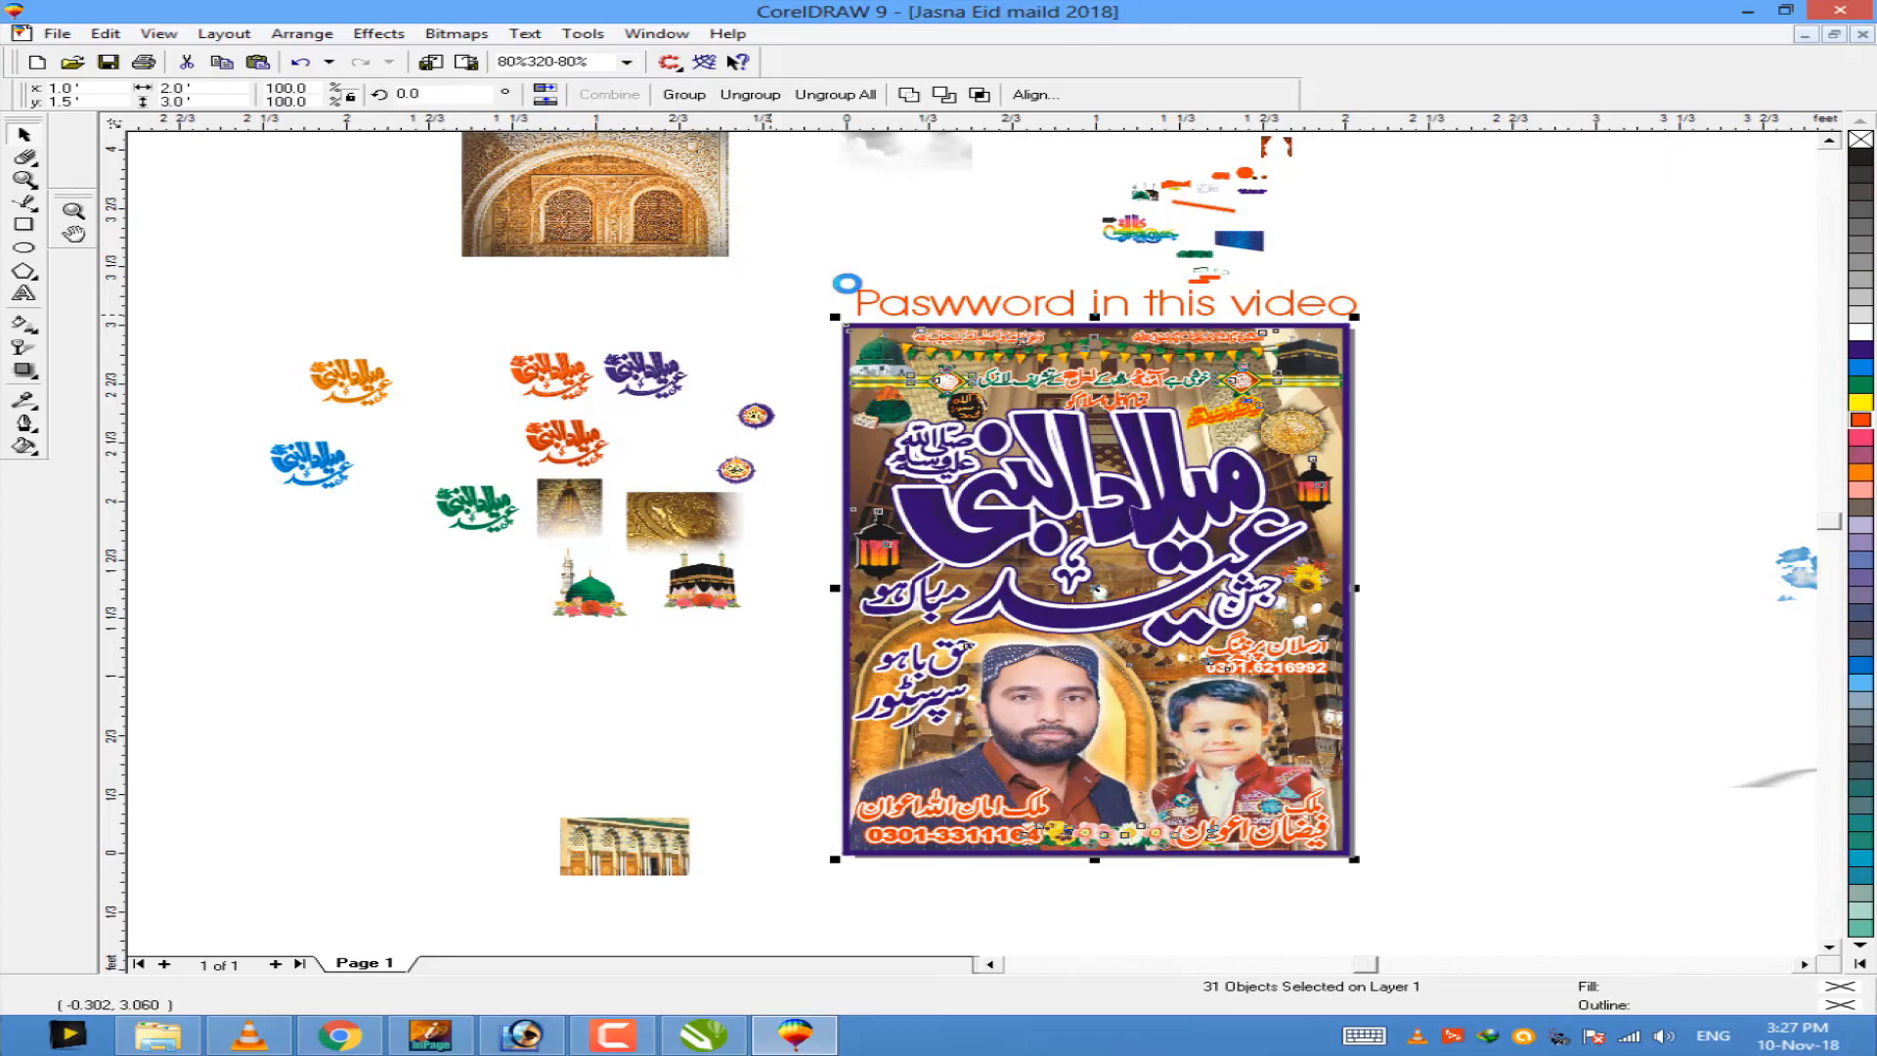